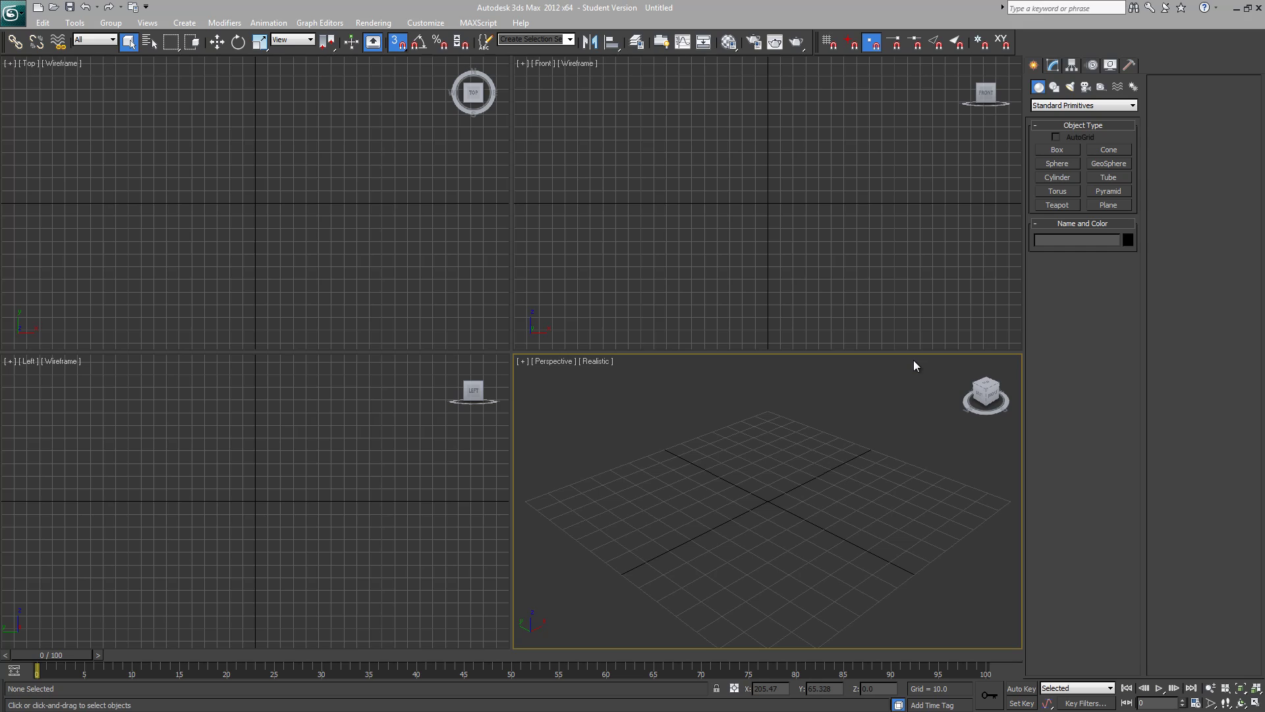
Step: Show the MassFX Toolbar and shift it slightly so it floats over the Top viewport
{"action": "right_click", "coordinate": [1023, 50]}
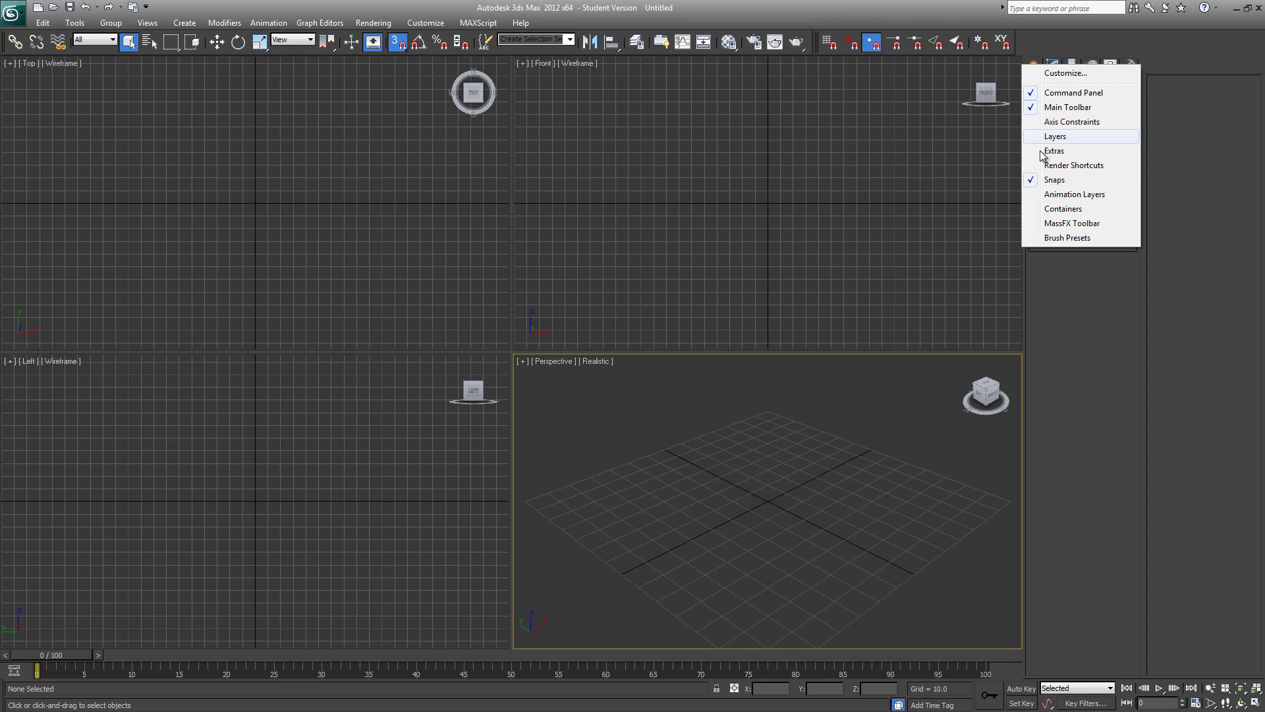
{"action": "left_click", "coordinate": [1052, 224]}
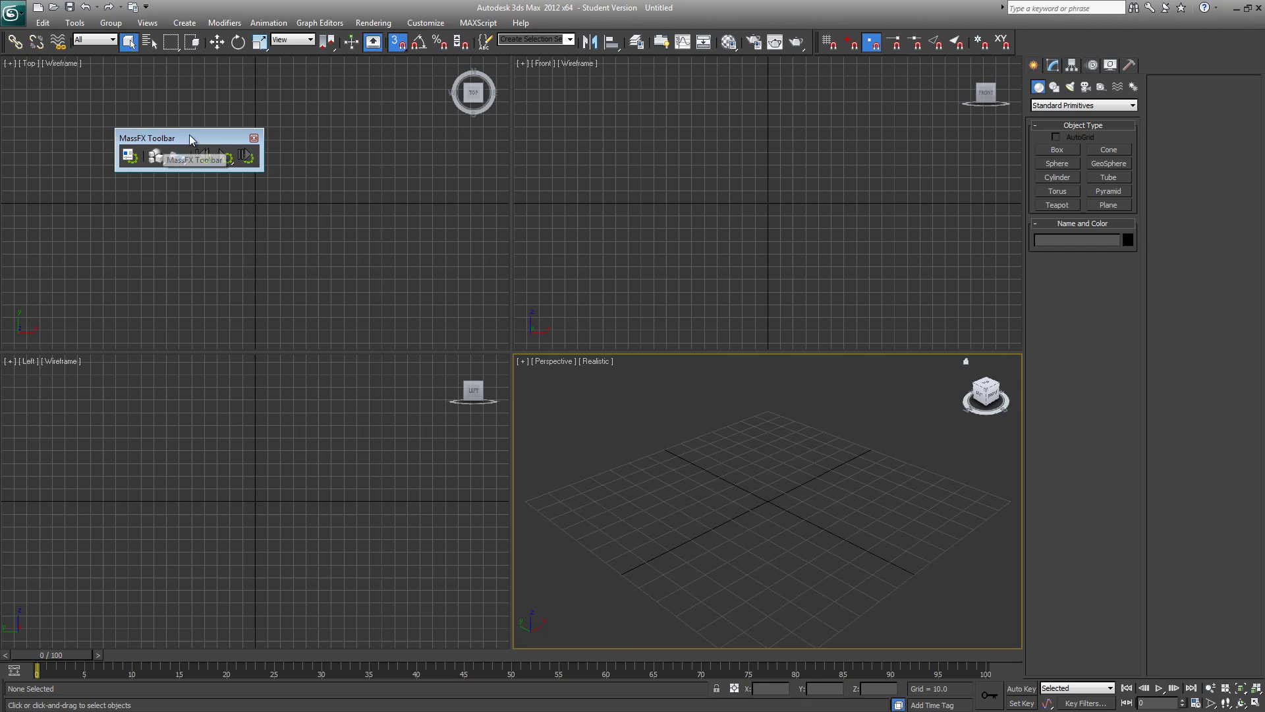
{"action": "left_click_drag", "start_coordinate": [189, 137], "coordinate": [230, 157]}
{"action": "left_click", "coordinate": [415, 469]}
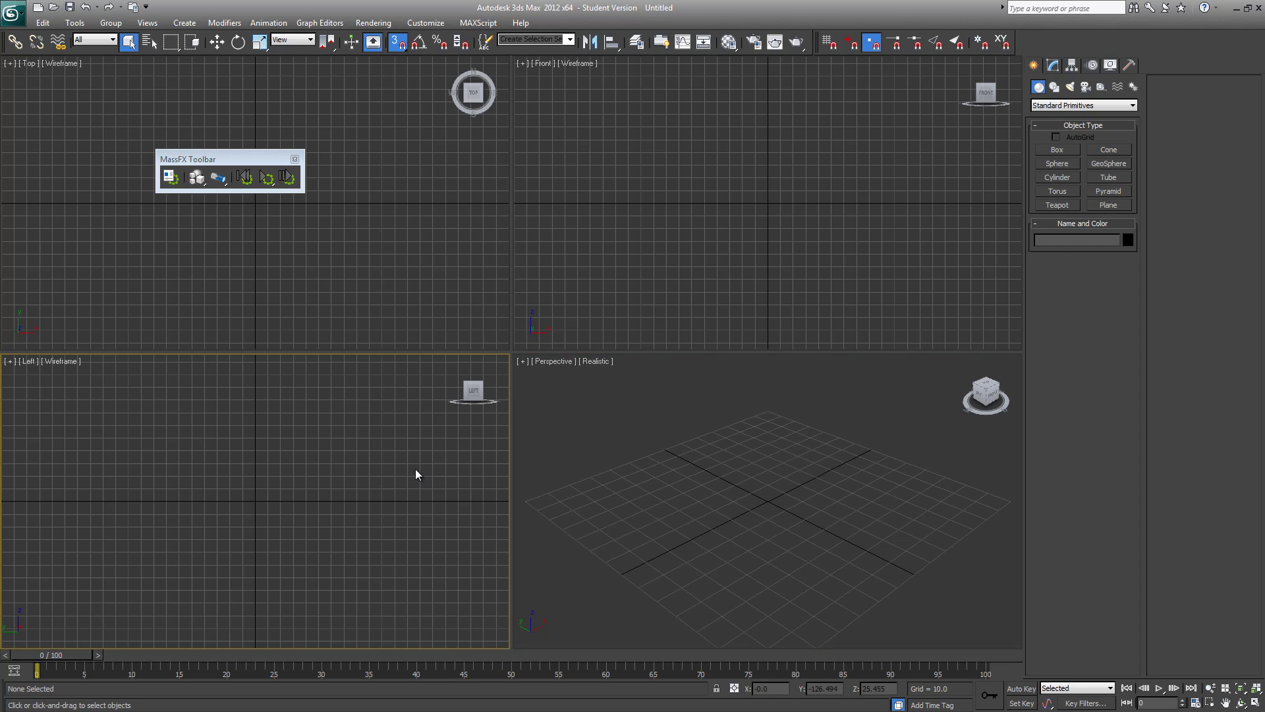
{"action": "left_click", "coordinate": [422, 290]}
{"action": "left_click", "coordinate": [616, 307]}
Step: With grid-point snapping on, create a 20 × 20 × 20 box centred on the Perspective grid and maximize that view
{"action": "left_click", "coordinate": [722, 509]}
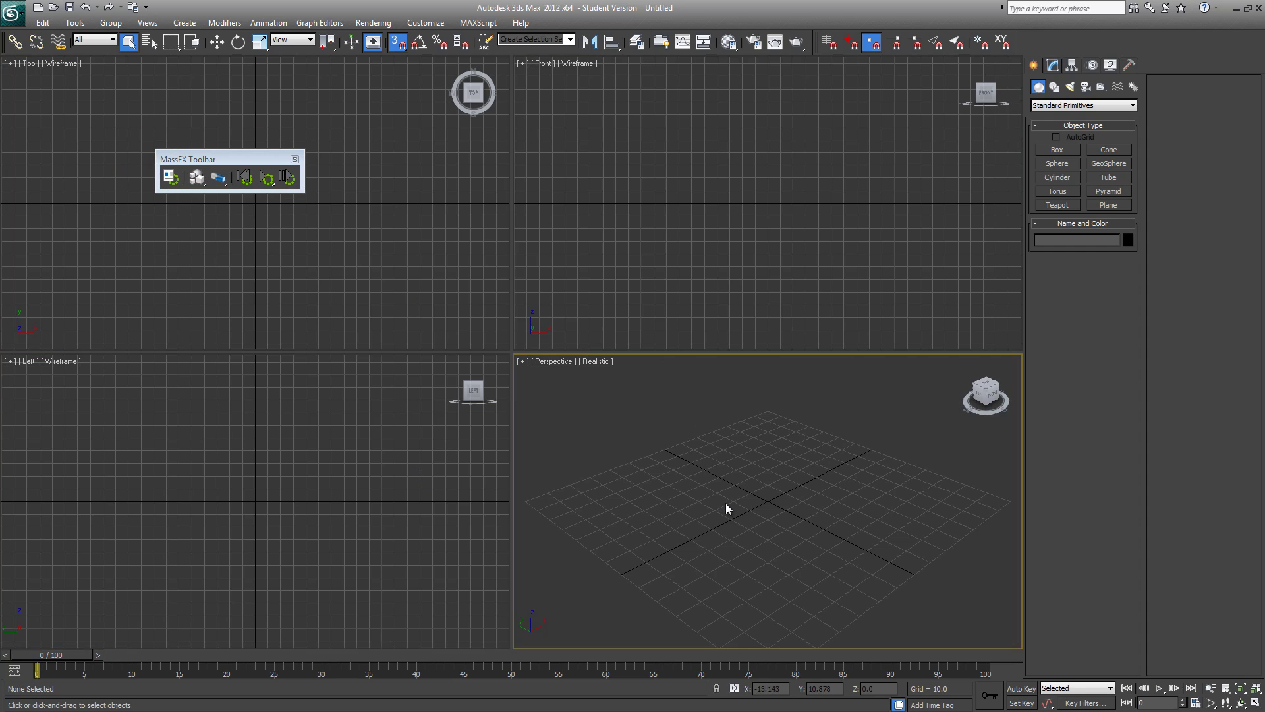
{"action": "left_click", "coordinate": [1056, 149]}
{"action": "middle_click_drag", "start_coordinate": [753, 522], "coordinate": [745, 517]}
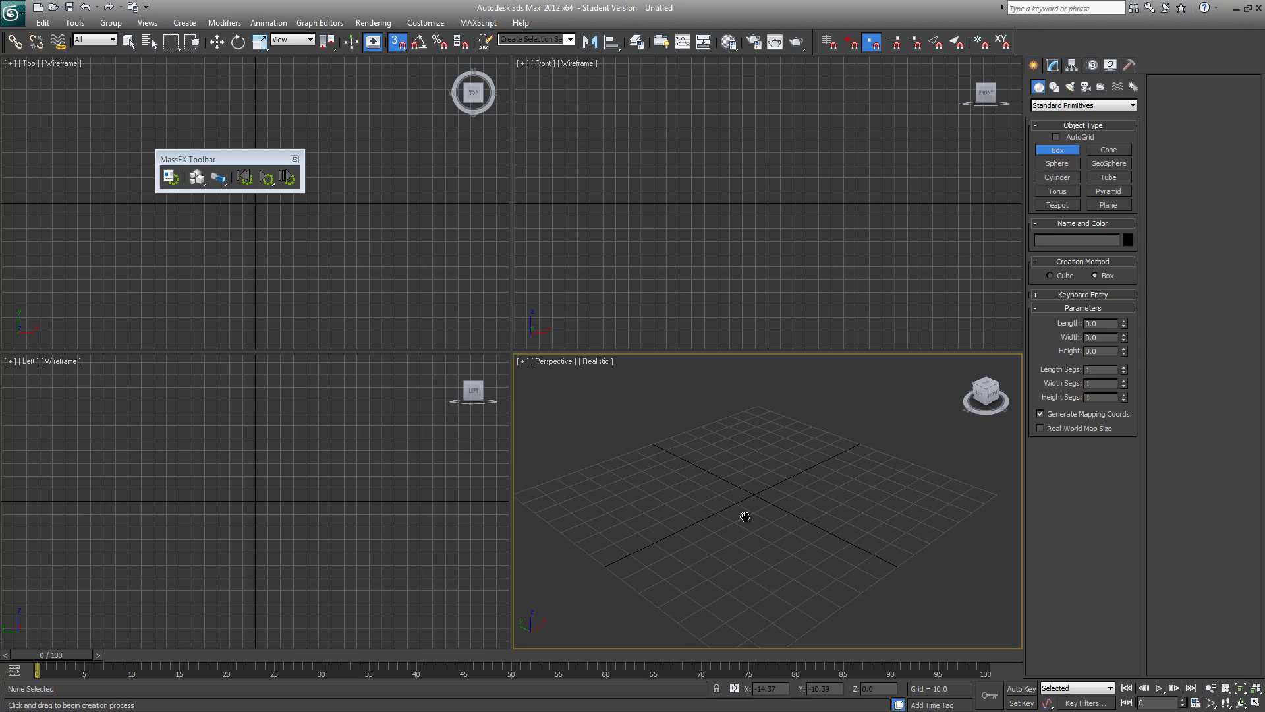
{"action": "left_click", "coordinate": [822, 42]}
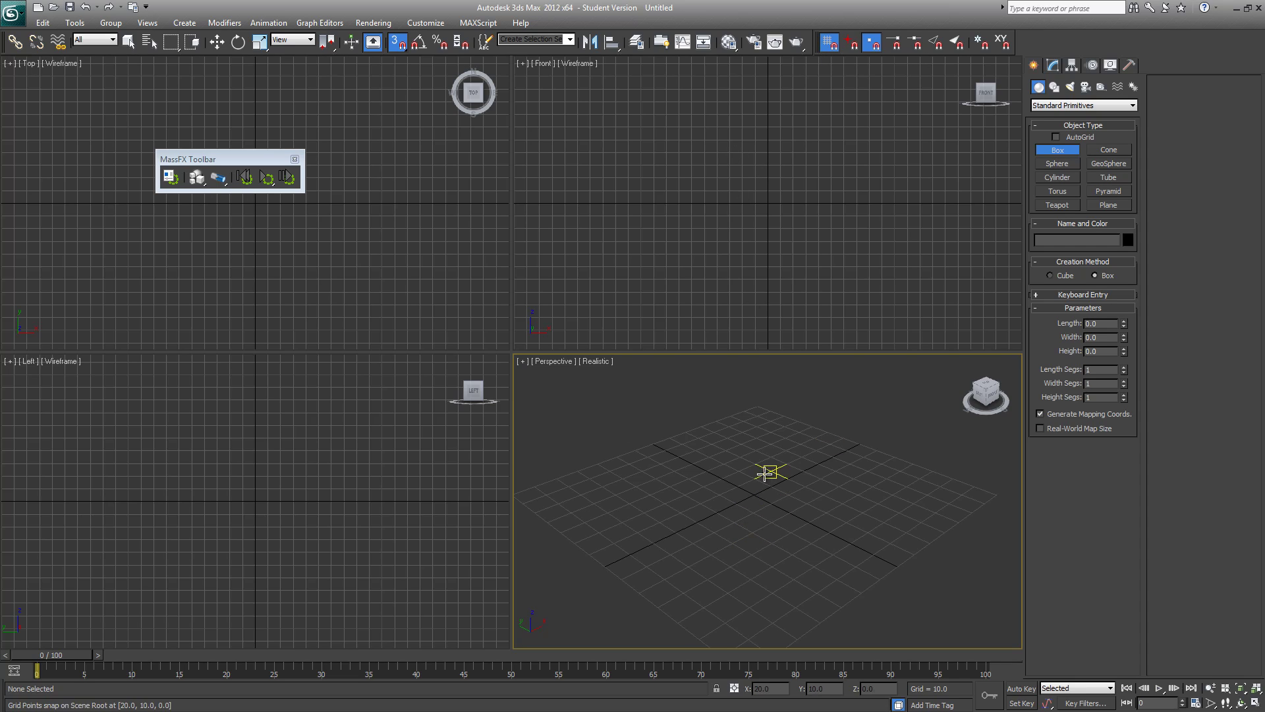
{"action": "left_click_drag", "start_coordinate": [754, 478], "coordinate": [756, 512]}
{"action": "left_click", "coordinate": [756, 470]}
{"action": "key", "text": "alt+w"}
{"action": "middle_click_drag", "start_coordinate": [756, 513], "coordinate": [787, 565]}
{"action": "scroll", "coordinate": [788, 564], "scroll_direction": "up", "scroll_amount": 3}
{"action": "middle_click_drag", "start_coordinate": [613, 560], "coordinate": [626, 565]}
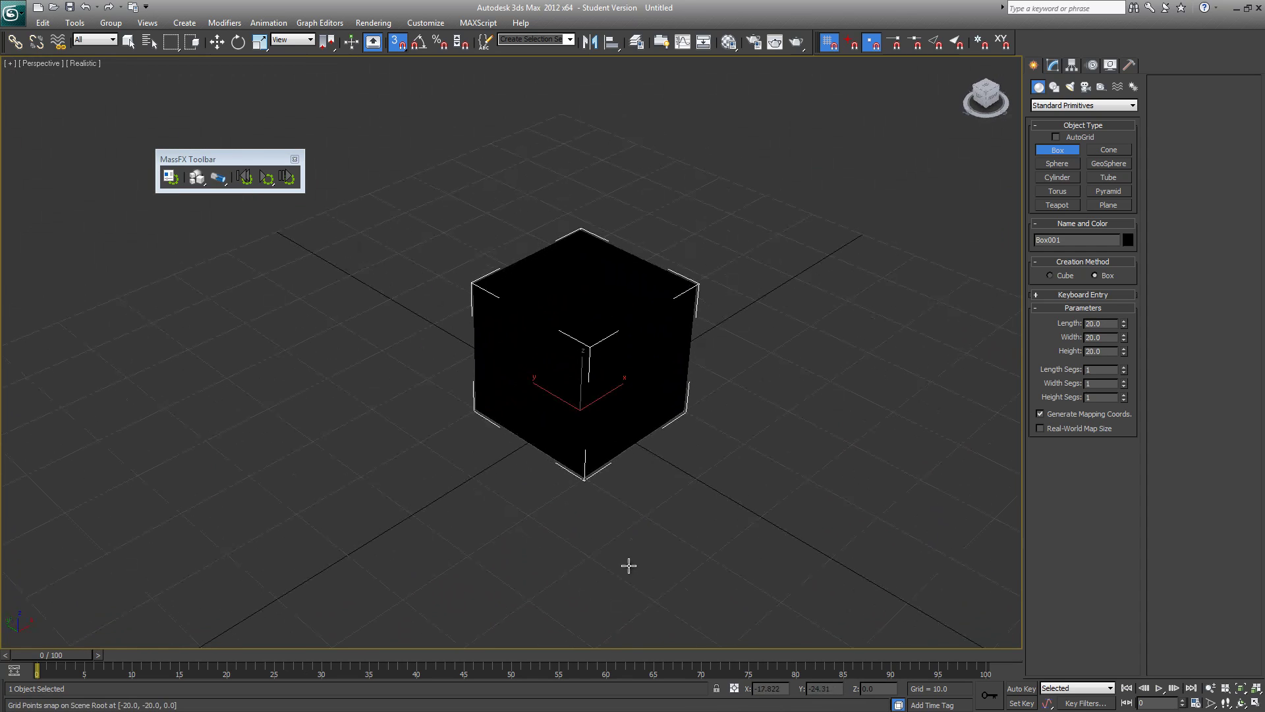
Step: Set the display units to US Standard, Feet w/Decimal Inches
{"action": "right_click", "coordinate": [494, 557]}
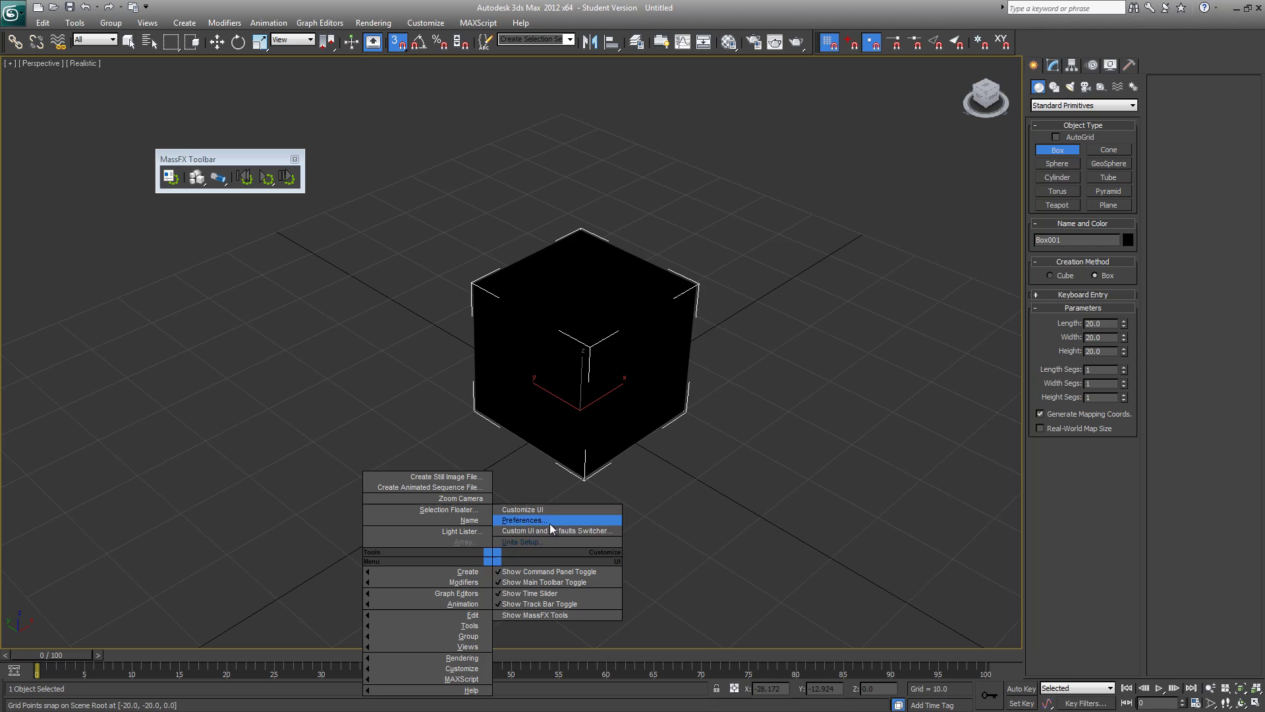
{"action": "left_click", "coordinate": [534, 545]}
{"action": "left_click", "coordinate": [575, 337]}
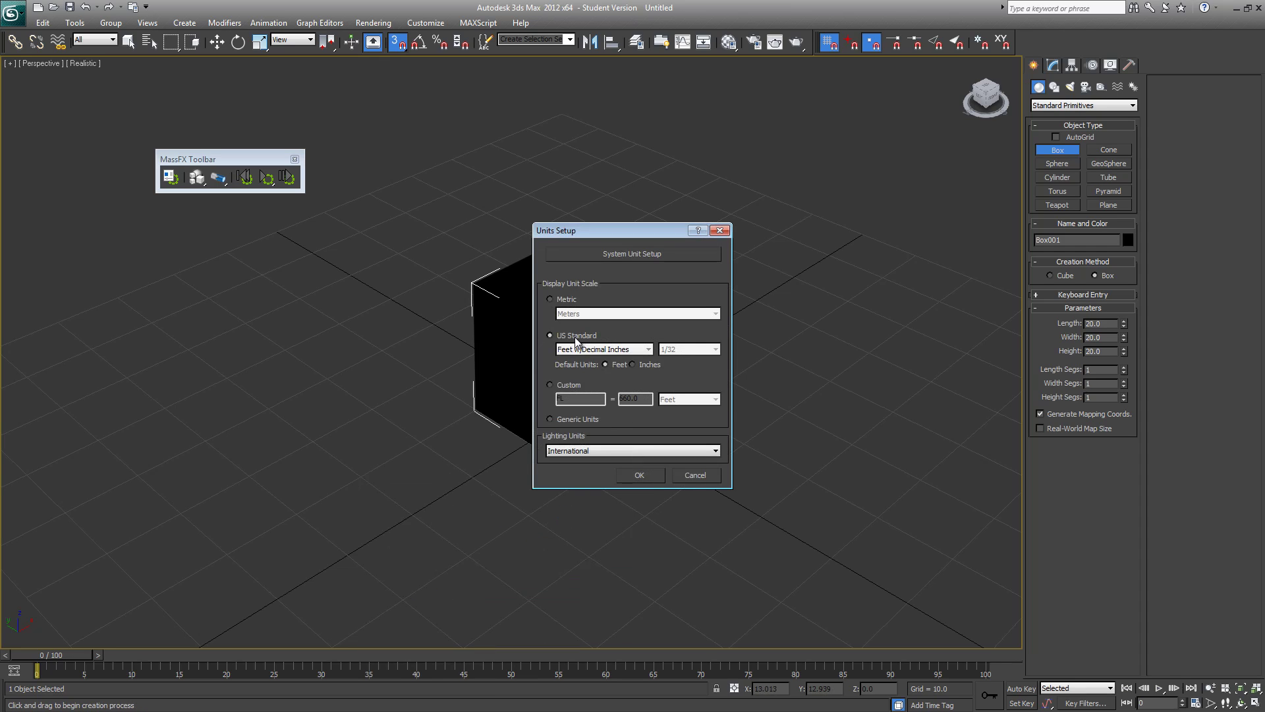
{"action": "left_click", "coordinate": [650, 477]}
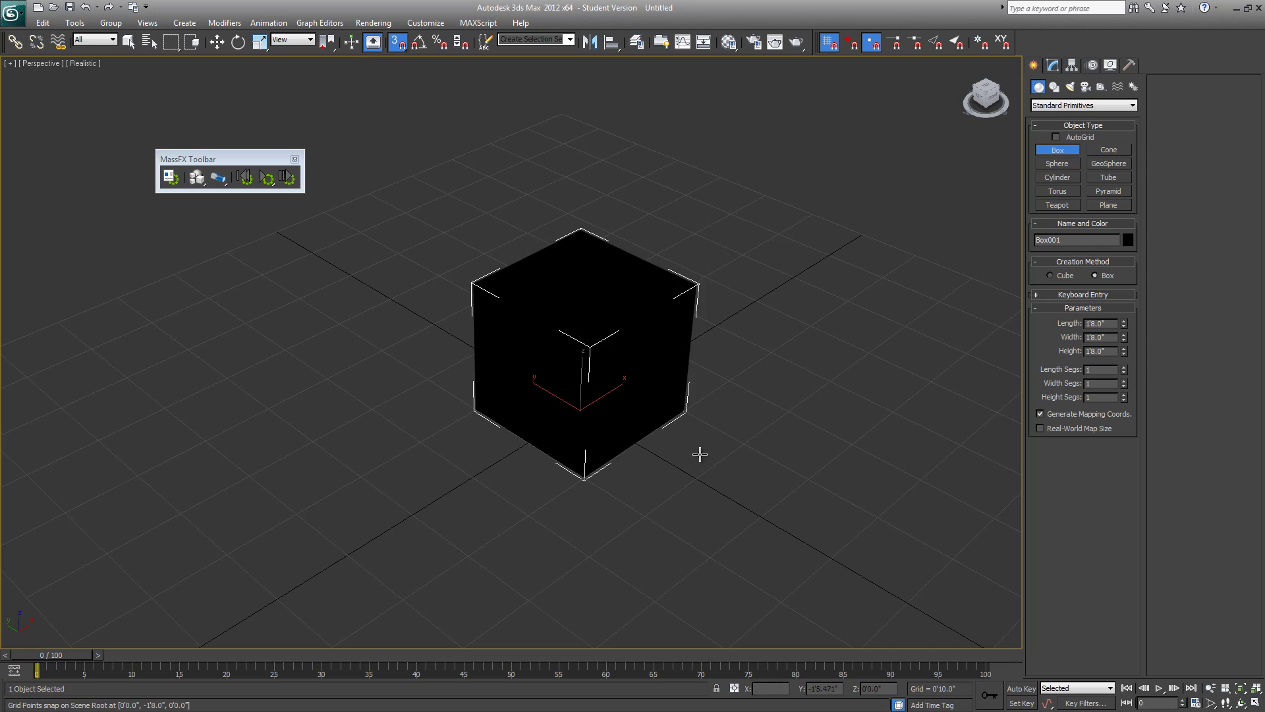
Step: Set the box's length, width and height to 5 feet each and leave box creation
{"action": "left_click", "coordinate": [1109, 322]}
{"action": "type", "text": "5"}
{"action": "key", "text": "Tab"}
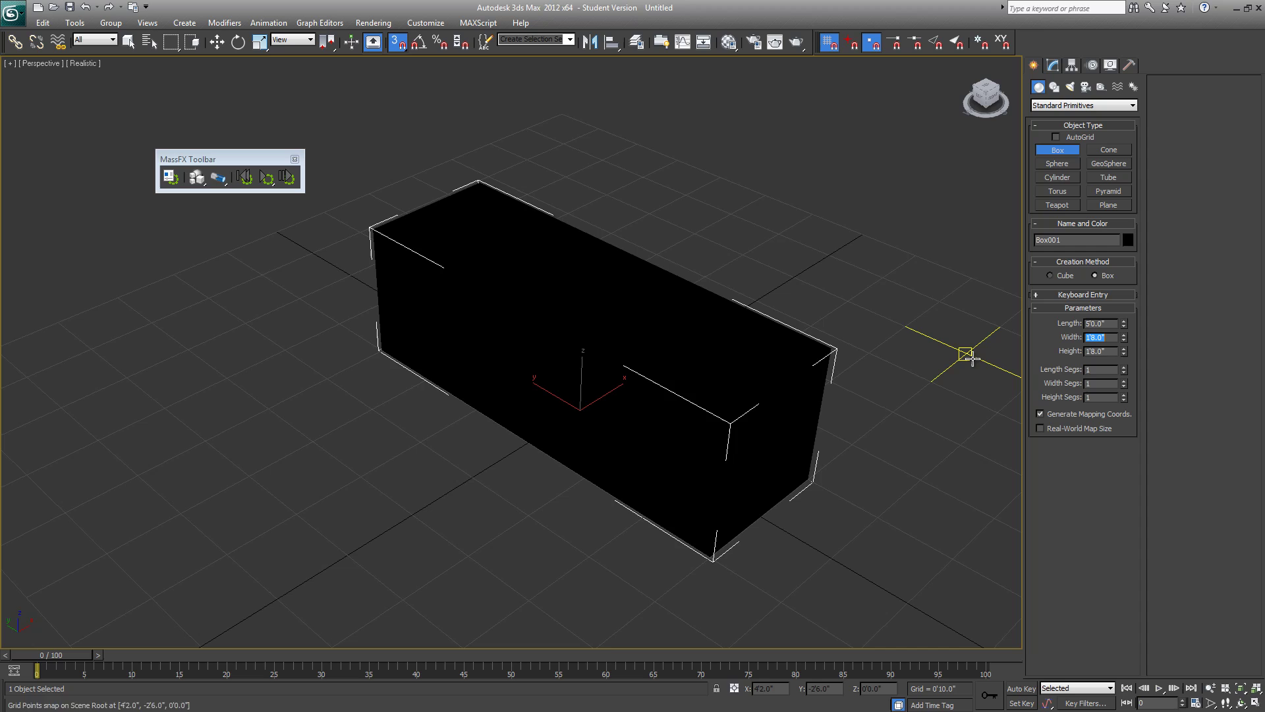
{"action": "type", "text": "5"}
{"action": "key", "text": "Tab"}
{"action": "type", "text": "5"}
{"action": "key", "text": "Return"}
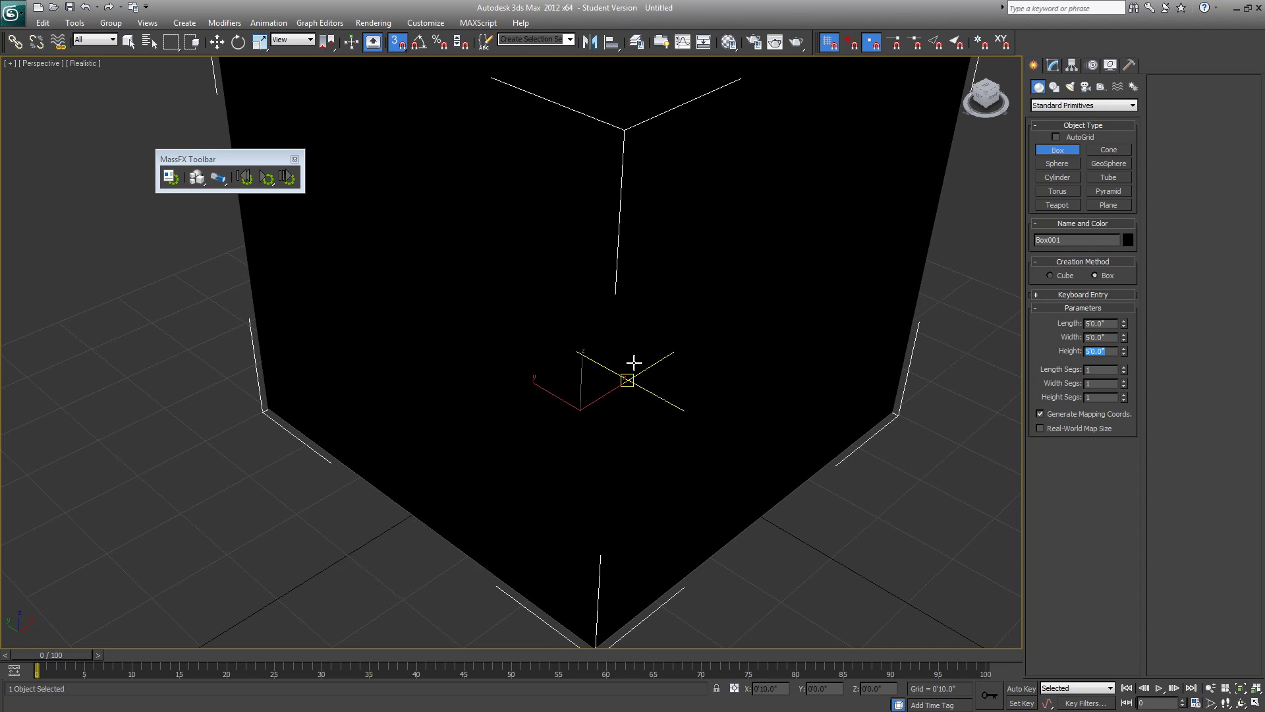
{"action": "scroll", "coordinate": [635, 361], "scroll_direction": "down", "scroll_amount": 10}
{"action": "right_click", "coordinate": [546, 356]}
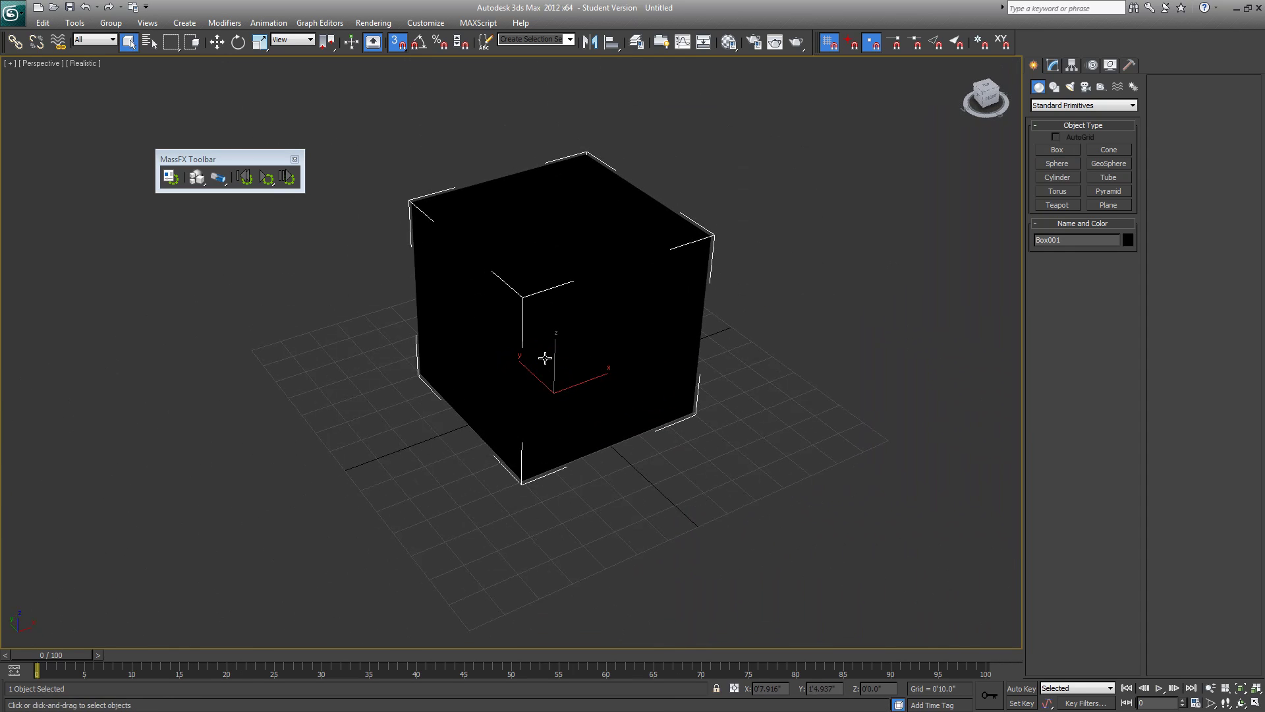
Step: In the box's object properties, turn on See-Through and turn off Renderable
{"action": "right_click", "coordinate": [545, 358]}
{"action": "left_click", "coordinate": [619, 440]}
{"action": "left_click_drag", "start_coordinate": [611, 149], "coordinate": [690, 144]}
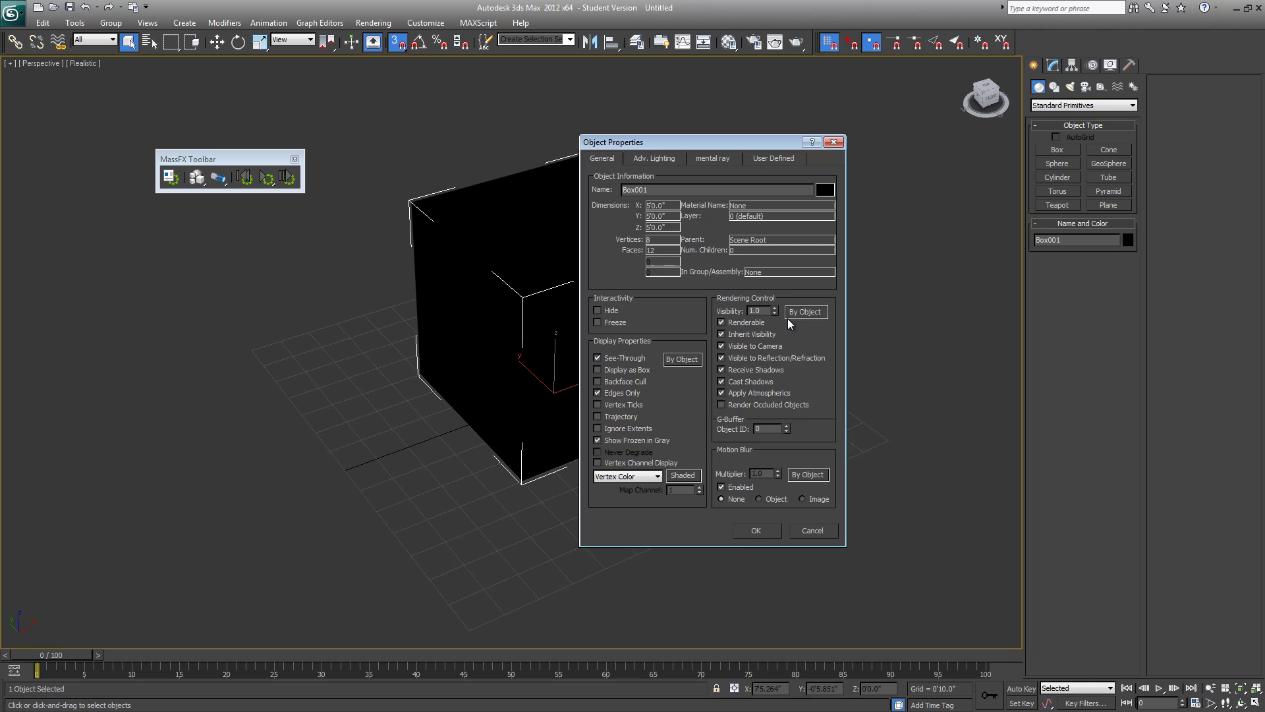
{"action": "left_click", "coordinate": [743, 322]}
{"action": "left_click", "coordinate": [759, 529]}
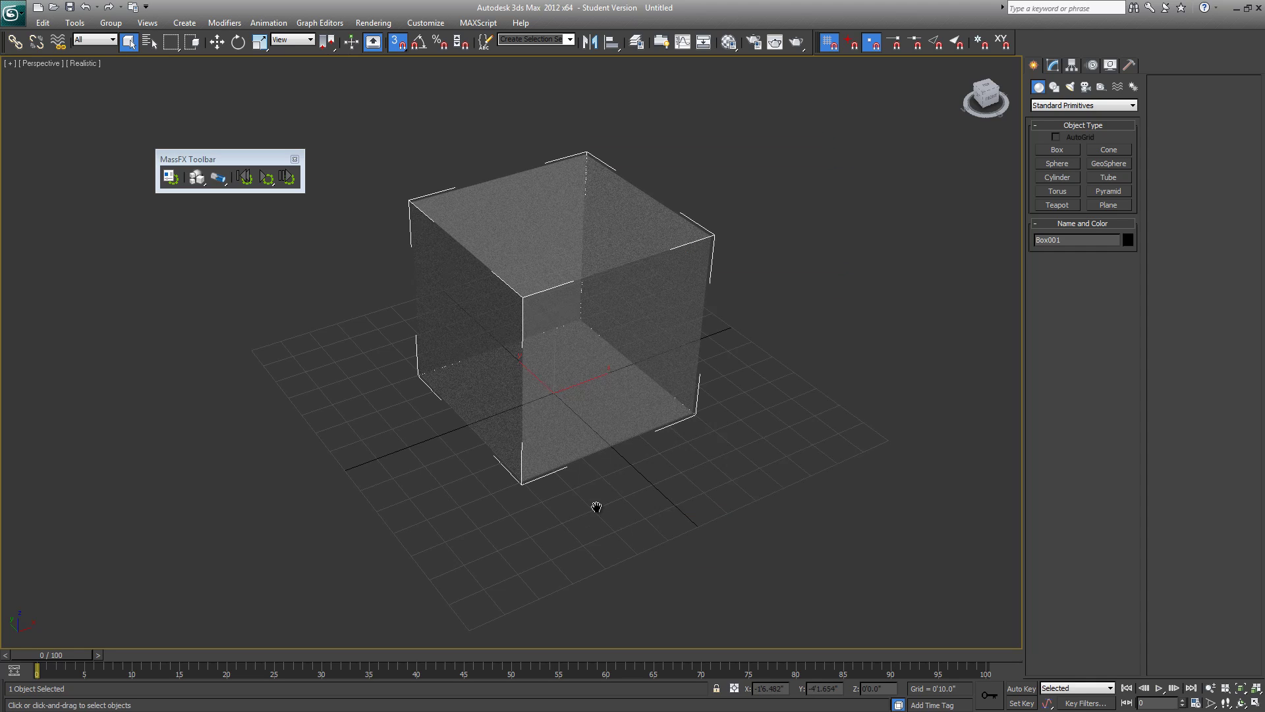
Step: Turn off See-Through for the box and turn on Display as Box in its object properties
{"action": "right_click", "coordinate": [586, 380]}
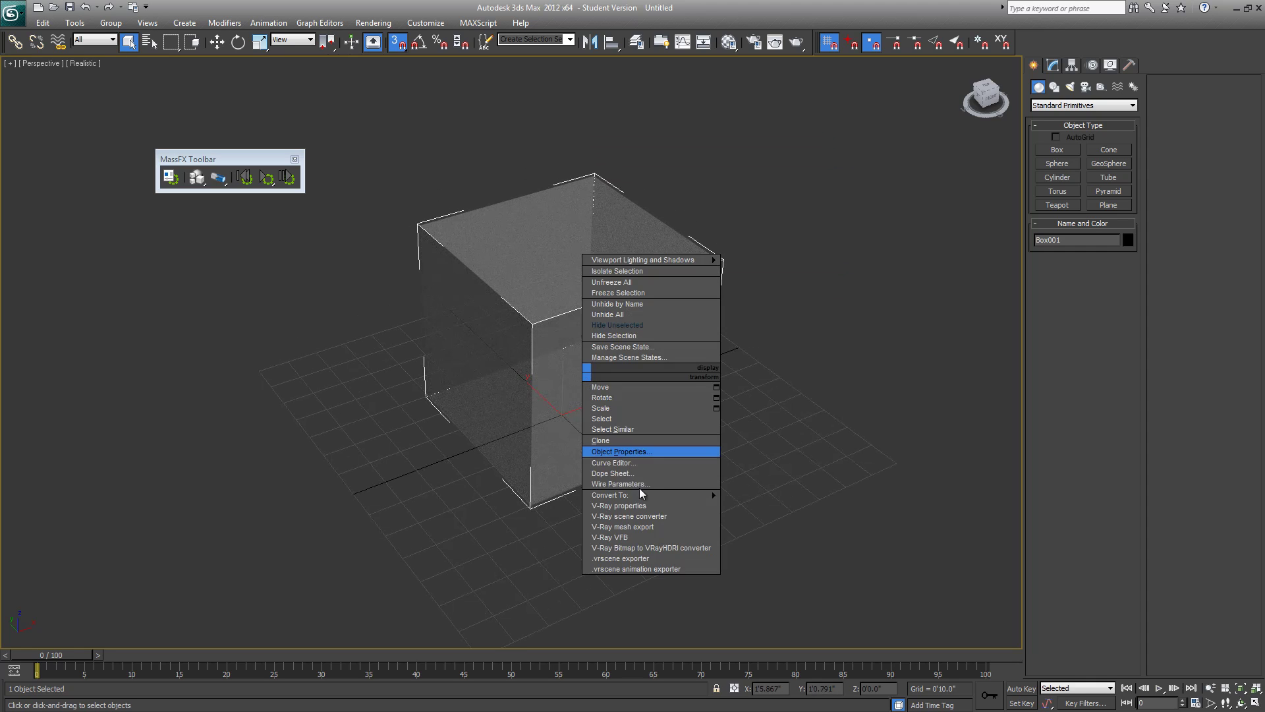
{"action": "left_click", "coordinate": [644, 450]}
{"action": "left_click", "coordinate": [626, 359]}
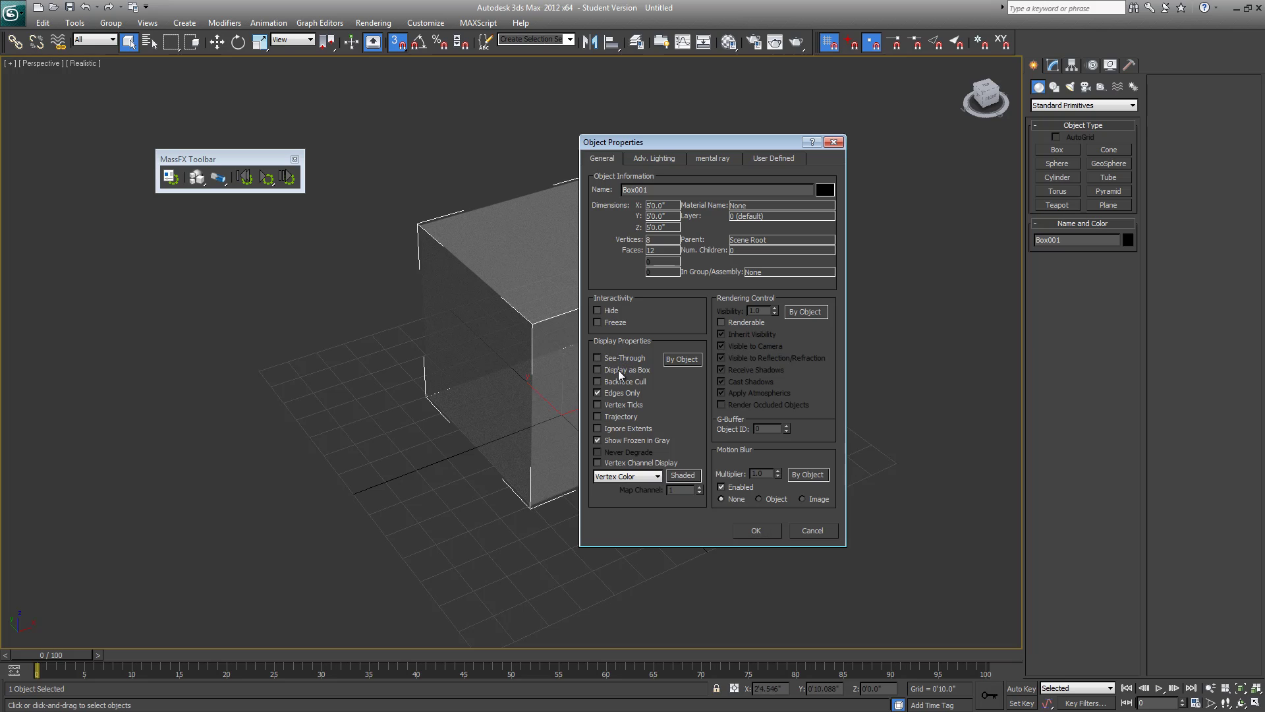
{"action": "left_click", "coordinate": [759, 530]}
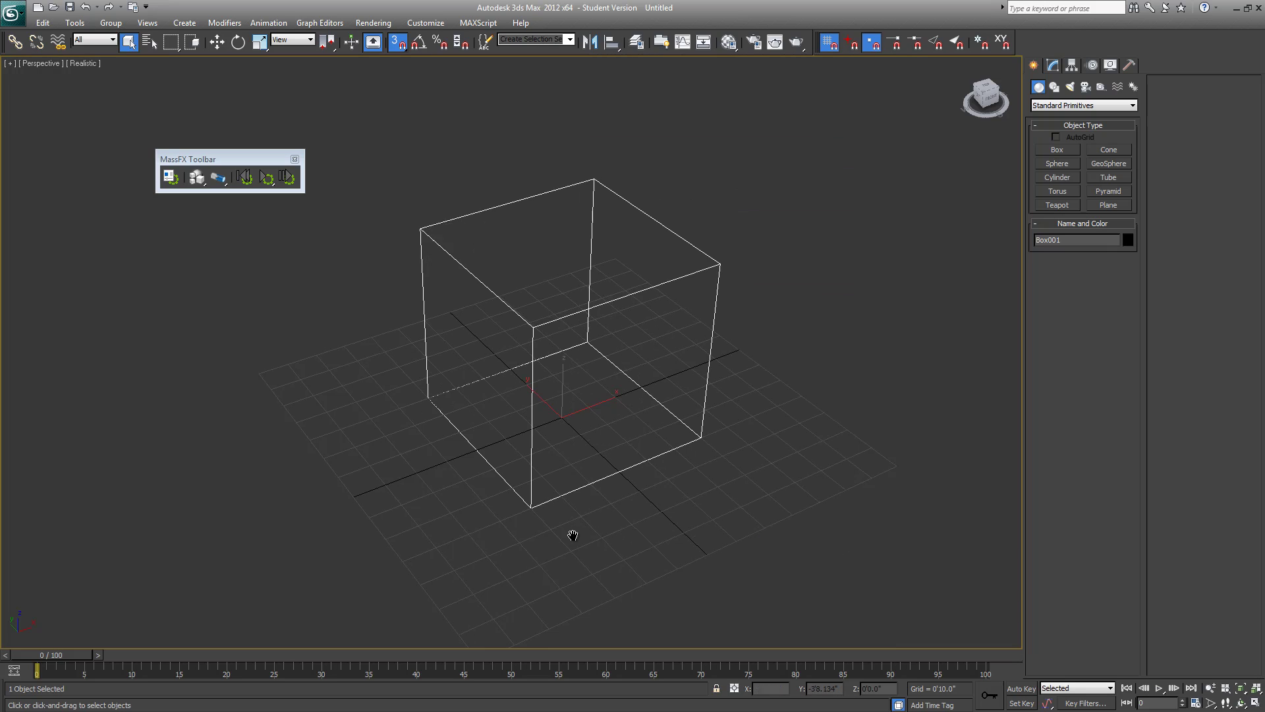
Step: Draw a straight two-point line snapped along the box's front top edge, from one corner to the other
{"action": "scroll", "coordinate": [710, 500], "scroll_direction": "up", "scroll_amount": 3}
{"action": "scroll", "coordinate": [681, 432], "scroll_direction": "up", "scroll_amount": 2}
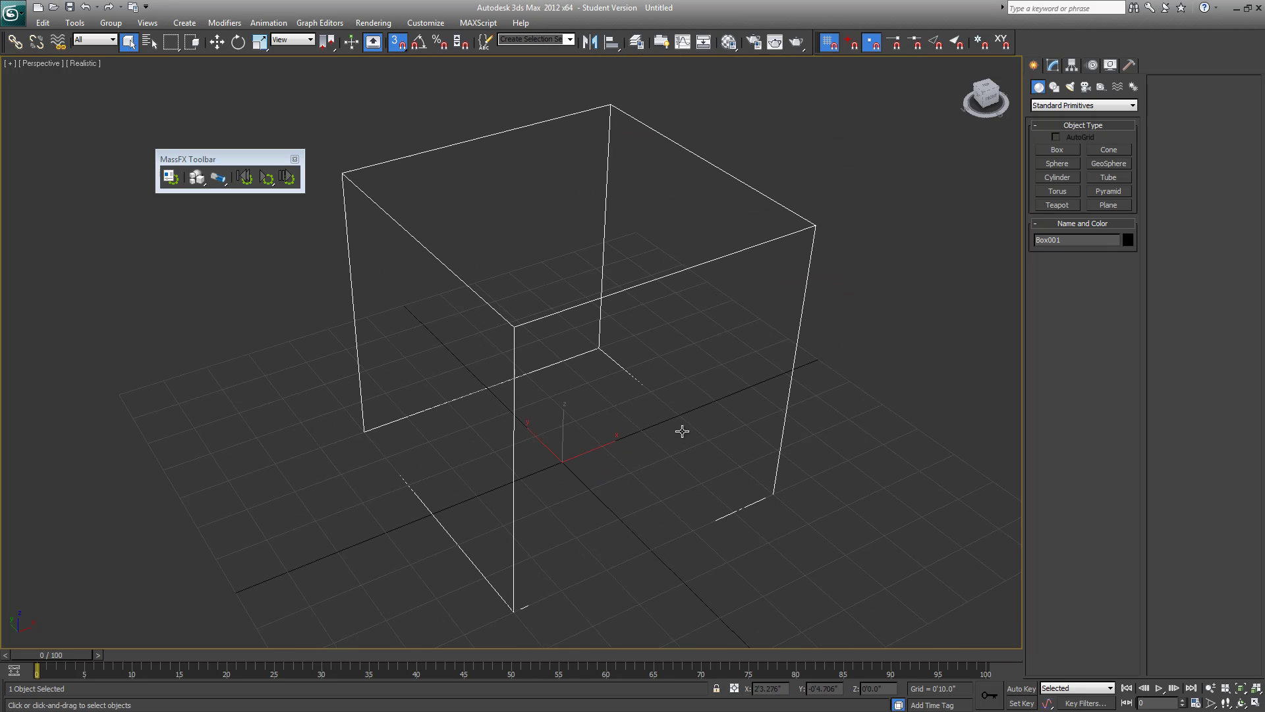
{"action": "left_click", "coordinate": [1056, 90]}
{"action": "left_click", "coordinate": [1058, 160]}
{"action": "left_click", "coordinate": [815, 225]}
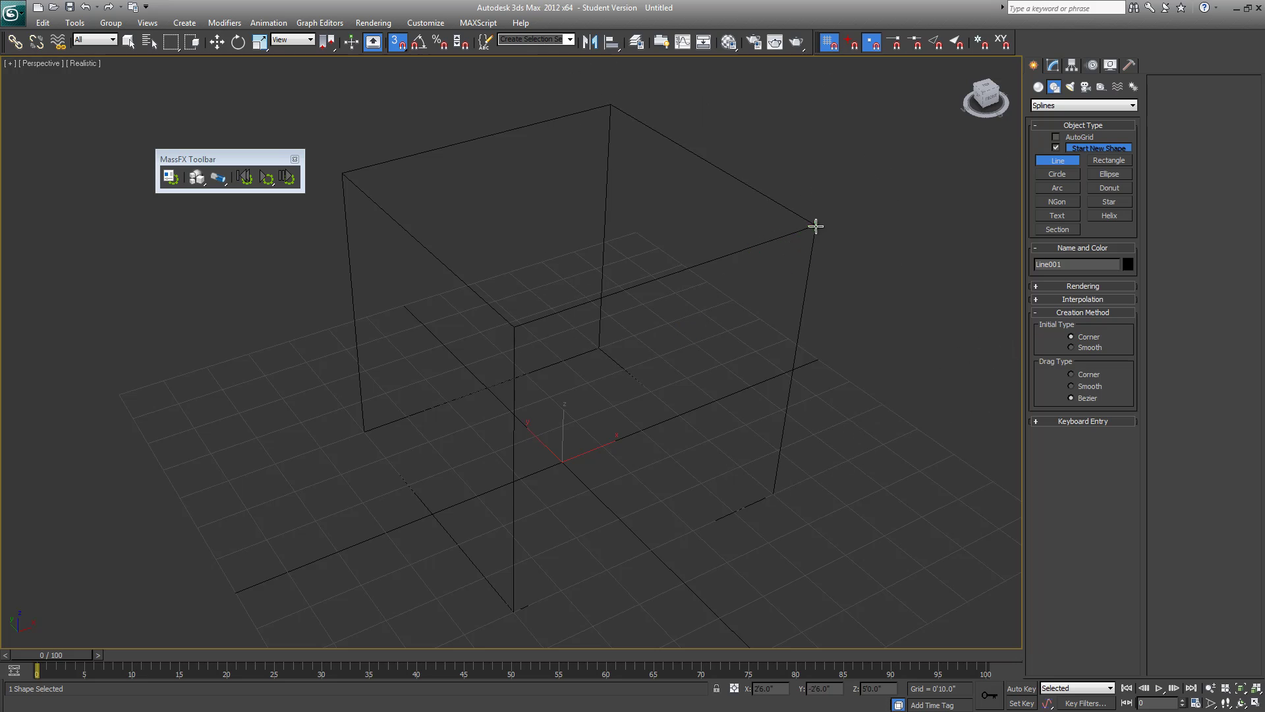
{"action": "left_click", "coordinate": [514, 330]}
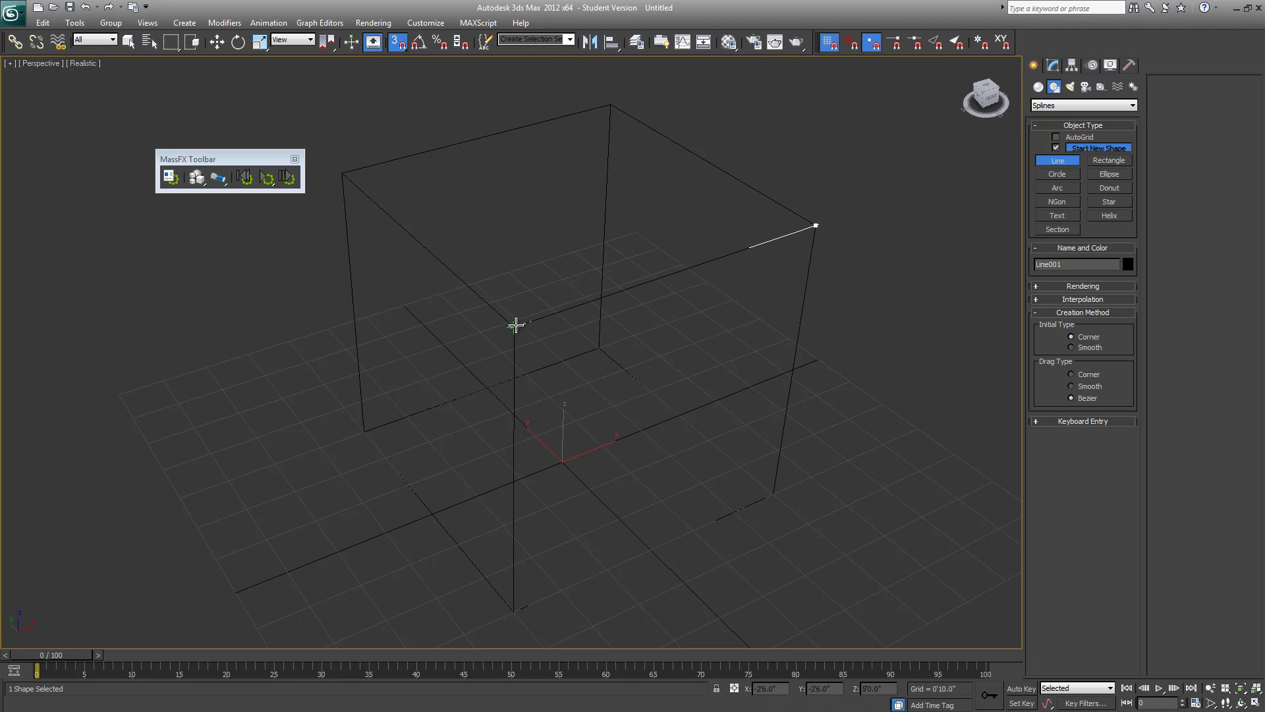
{"action": "right_click", "coordinate": [586, 425]}
Step: Hide all unselected objects so that only the new line is displayed
{"action": "right_click", "coordinate": [544, 318]}
{"action": "right_click", "coordinate": [546, 315]}
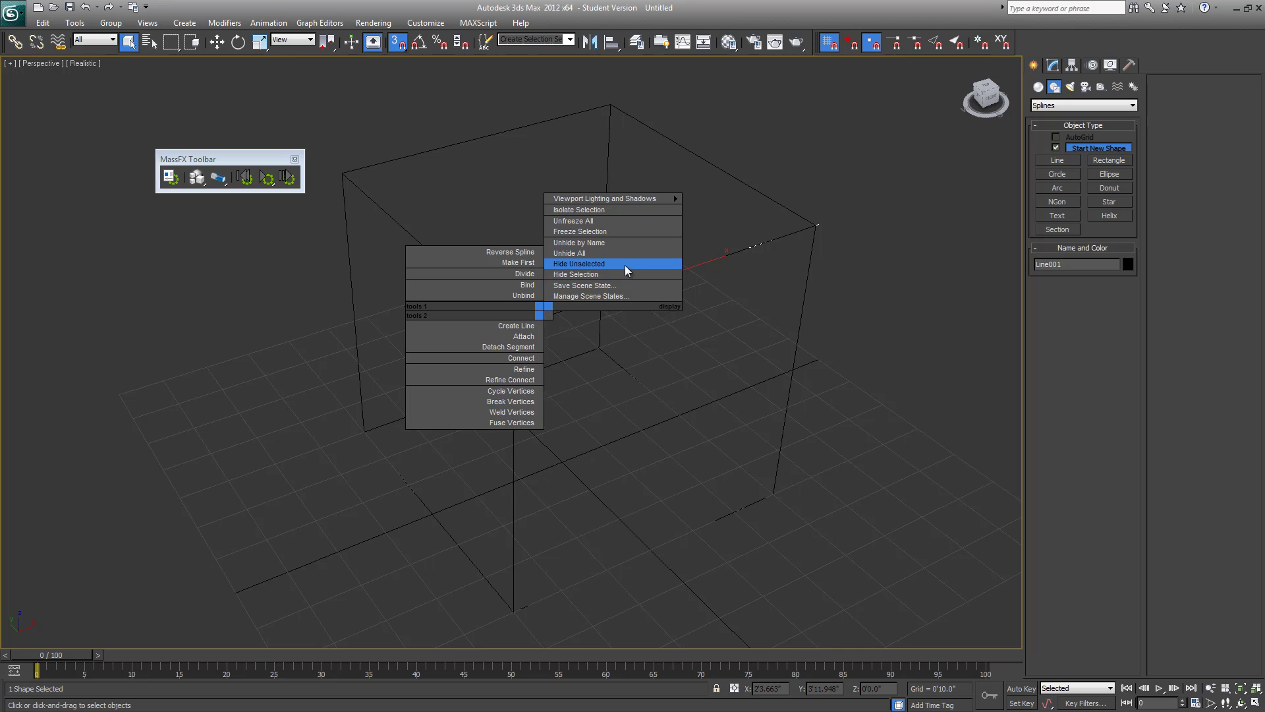
{"action": "left_click", "coordinate": [625, 265]}
{"action": "middle_click_drag", "start_coordinate": [760, 318], "coordinate": [633, 389], "text": "alt"}
Step: Turn on Vertex Ticks for the line in its object properties
{"action": "left_click", "coordinate": [1052, 66]}
{"action": "middle_click_drag", "start_coordinate": [680, 314], "coordinate": [607, 302]}
{"action": "right_click", "coordinate": [607, 297]}
{"action": "left_click", "coordinate": [652, 370]}
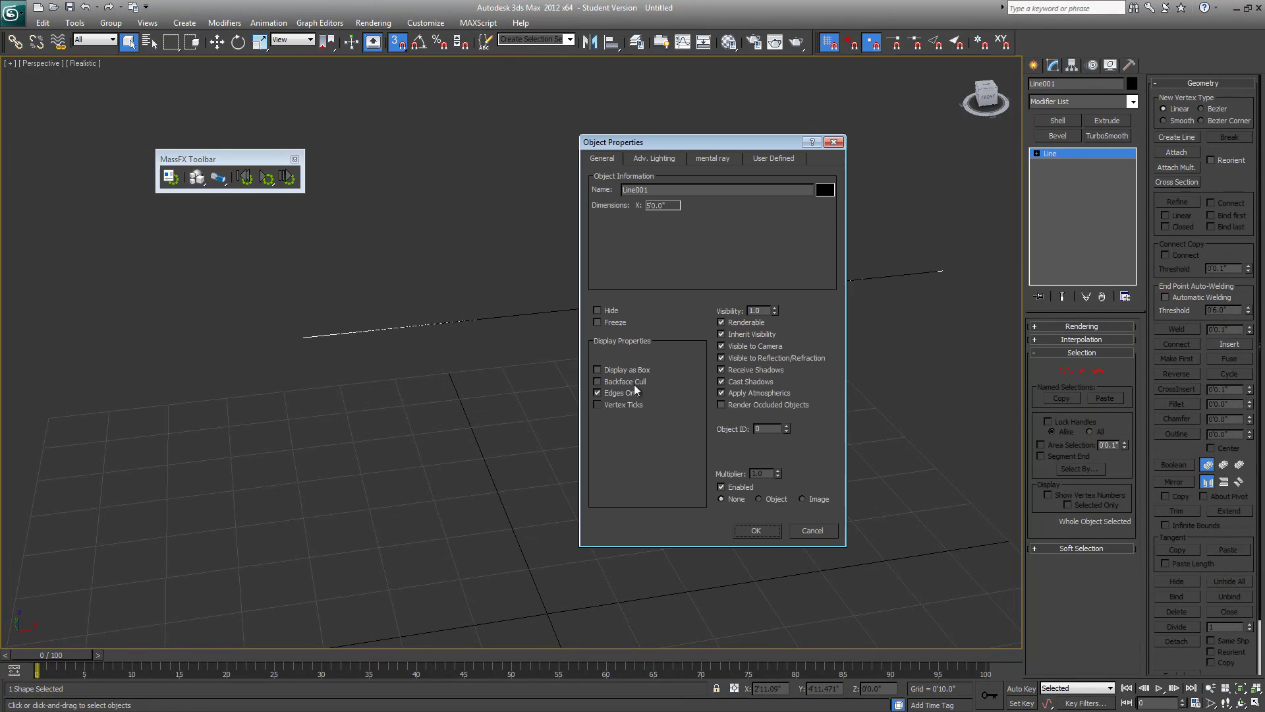
{"action": "left_click", "coordinate": [610, 405]}
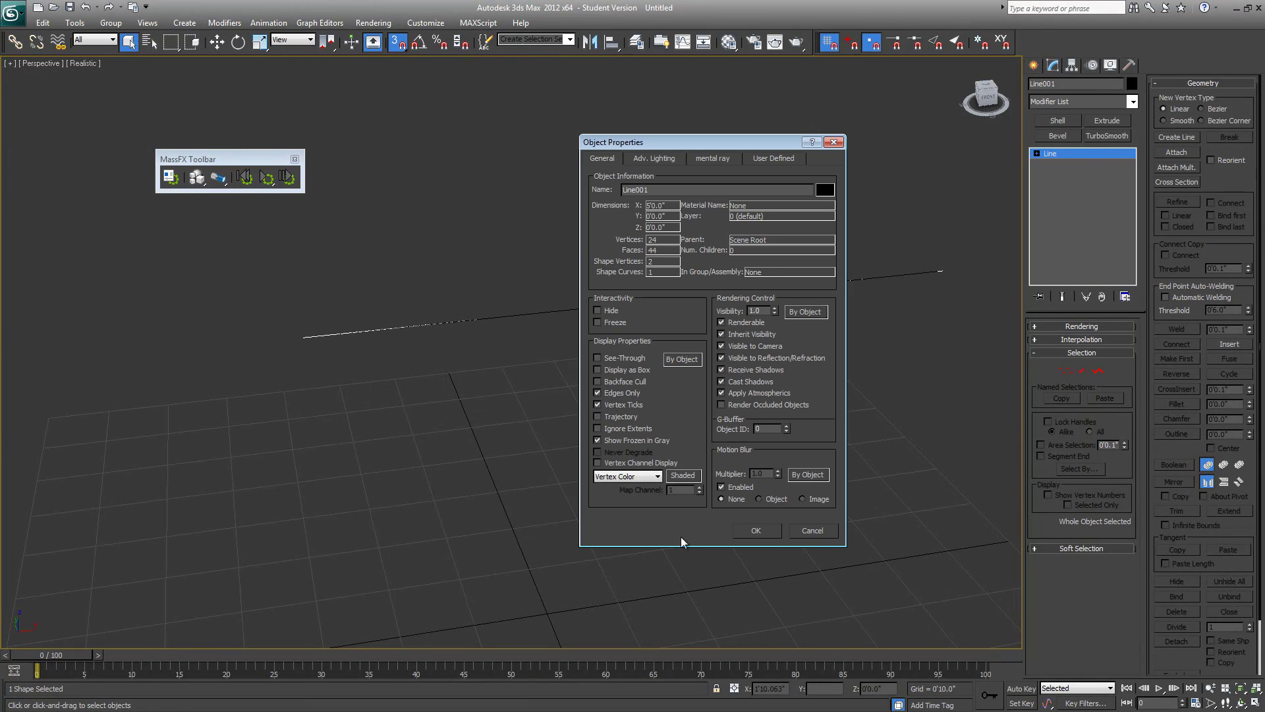
{"action": "left_click", "coordinate": [756, 530]}
Step: Divide the line's segment in half repeatedly into 16 equal segments, then leave segment editing
{"action": "middle_click_drag", "start_coordinate": [847, 466], "coordinate": [718, 444]}
{"action": "key", "text": "2"}
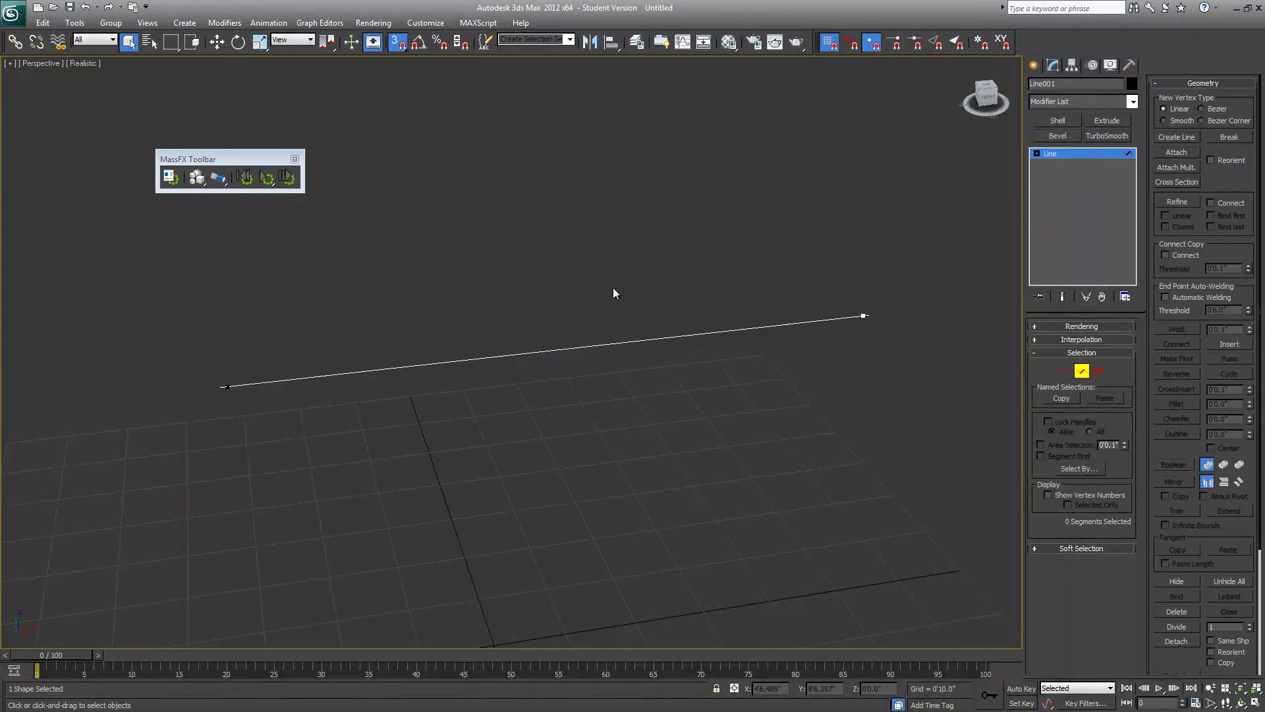
{"action": "left_click_drag", "start_coordinate": [613, 288], "coordinate": [682, 477]}
{"action": "middle_click_drag", "start_coordinate": [681, 477], "coordinate": [626, 408]}
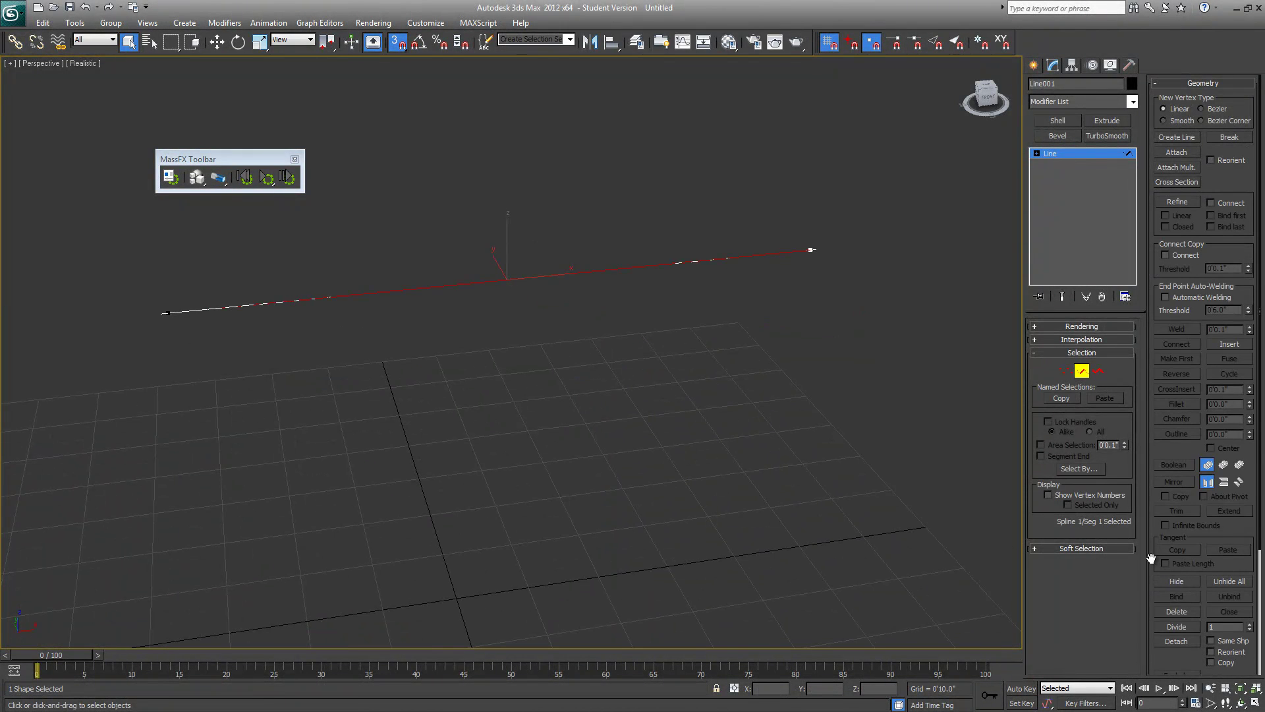
{"action": "left_click", "coordinate": [1176, 627]}
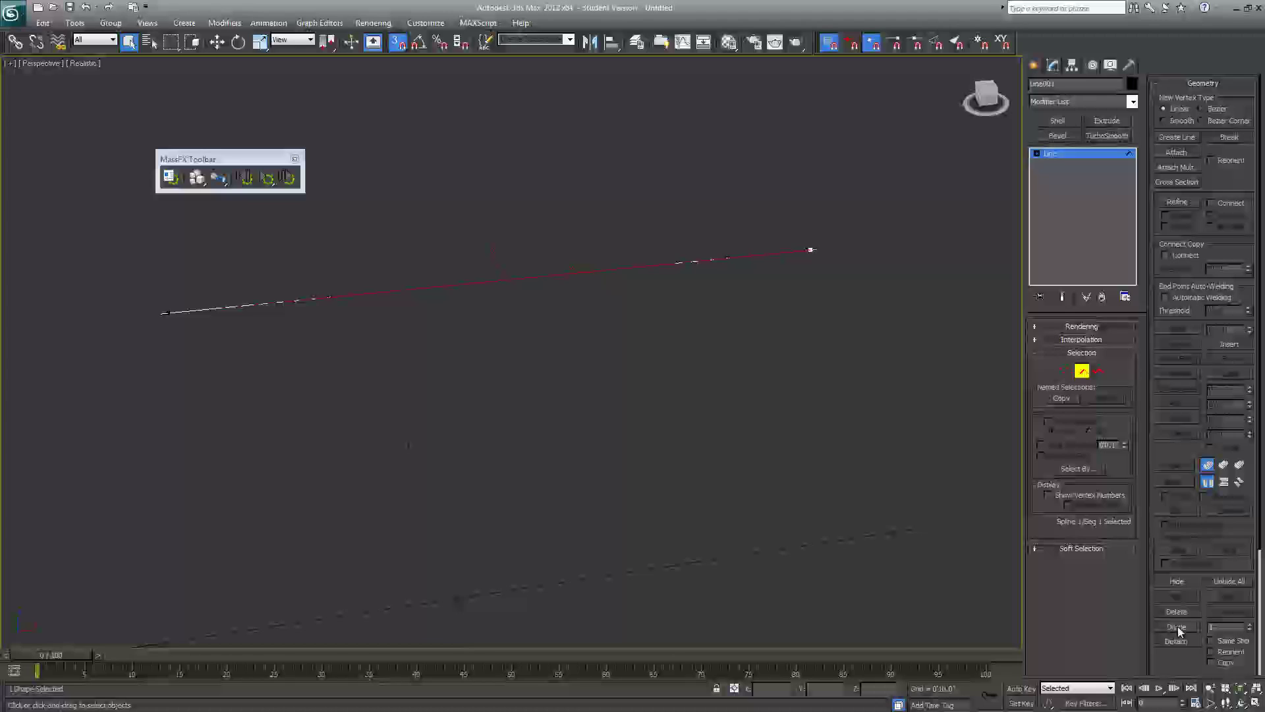
{"action": "left_click", "coordinate": [1177, 626]}
{"action": "left_click", "coordinate": [1177, 627]}
{"action": "left_click", "coordinate": [1177, 627]}
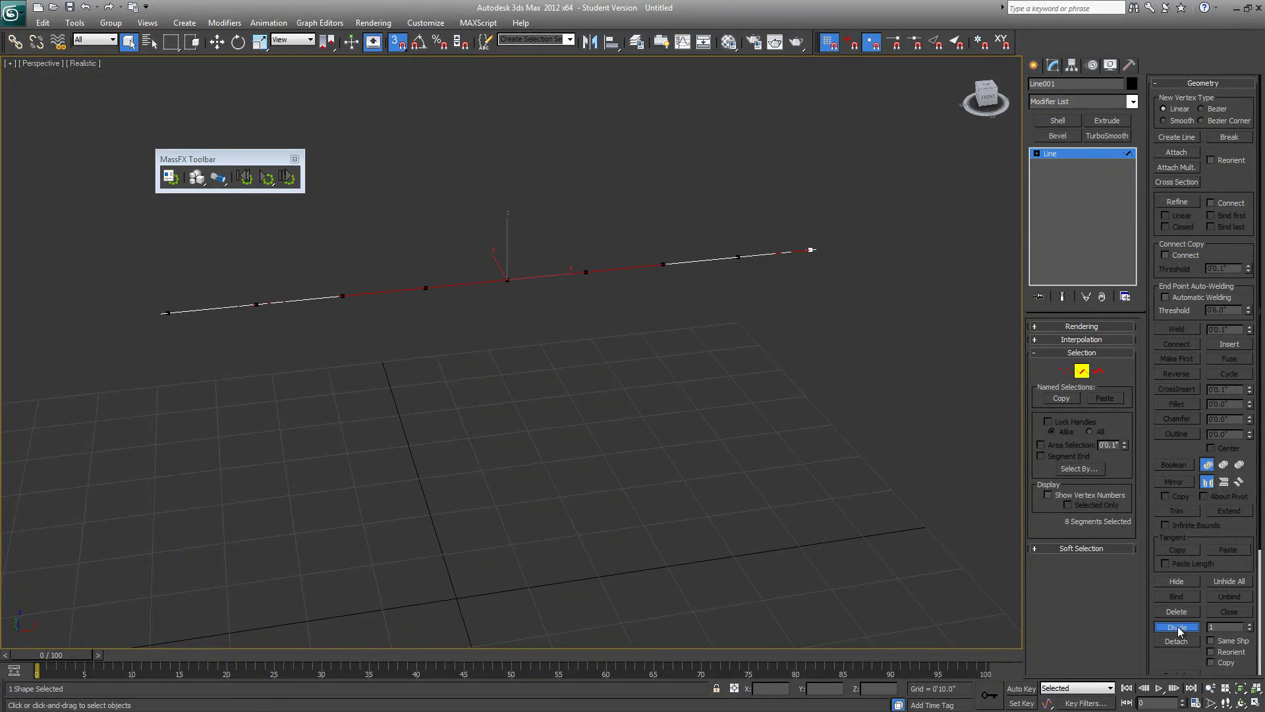
{"action": "middle_click_drag", "start_coordinate": [559, 522], "coordinate": [595, 551]}
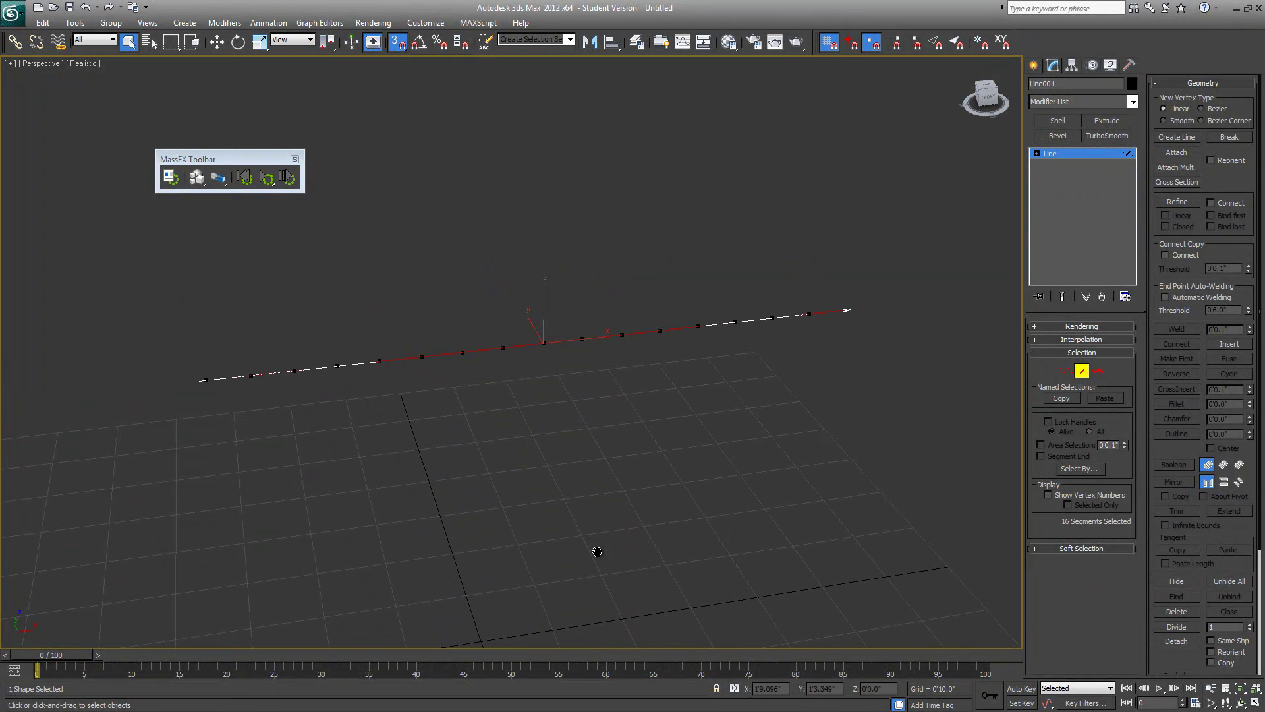
{"action": "left_click", "coordinate": [1084, 372]}
{"action": "middle_click_drag", "start_coordinate": [918, 382], "coordinate": [661, 520], "text": "alt"}
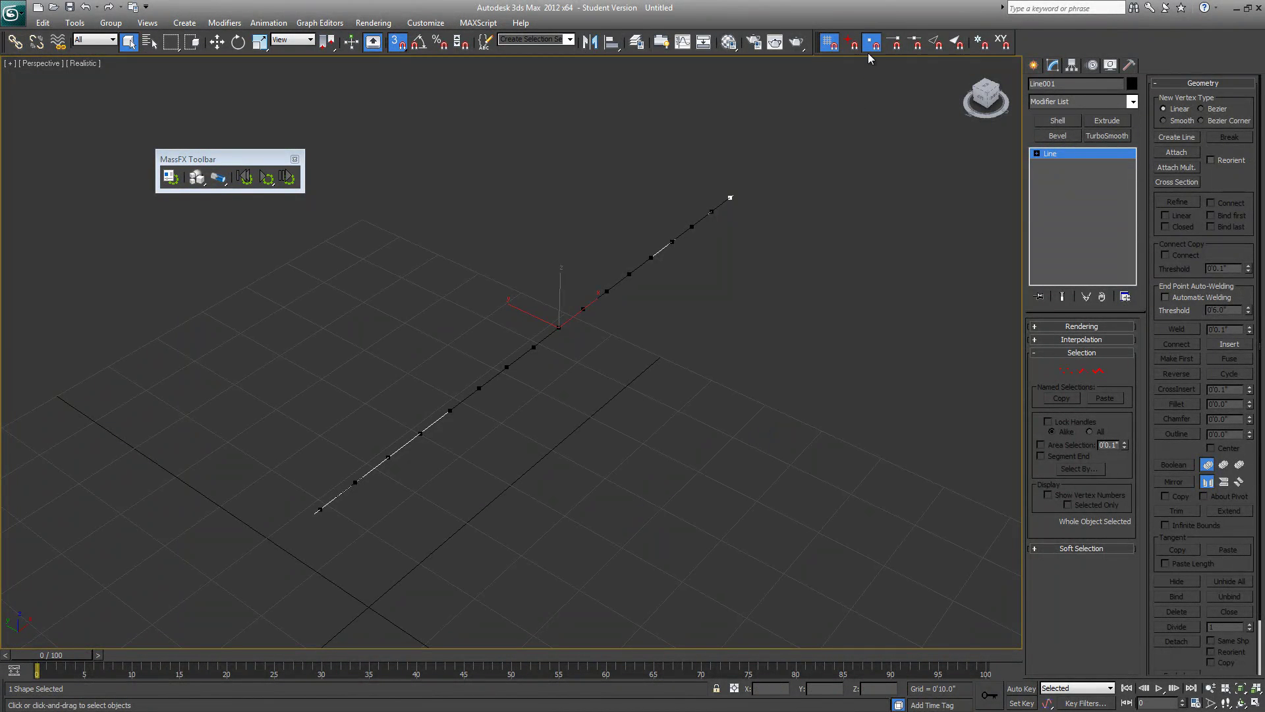
Step: Turn off grid point snapping, keep vertex snapping on, and start the Bones tool with the whole line framed in the Front view
{"action": "left_click", "coordinate": [828, 47]}
{"action": "left_click", "coordinate": [1034, 66]}
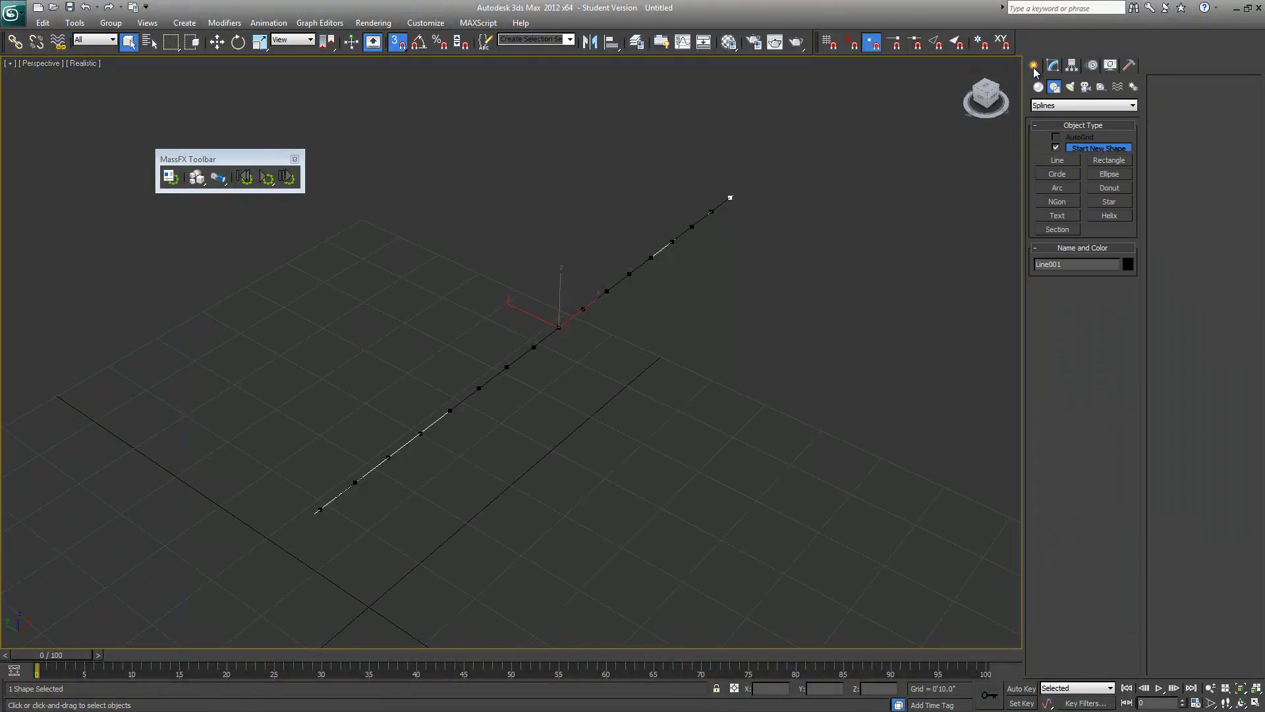
{"action": "left_click", "coordinate": [1132, 86]}
{"action": "left_click", "coordinate": [1058, 150]}
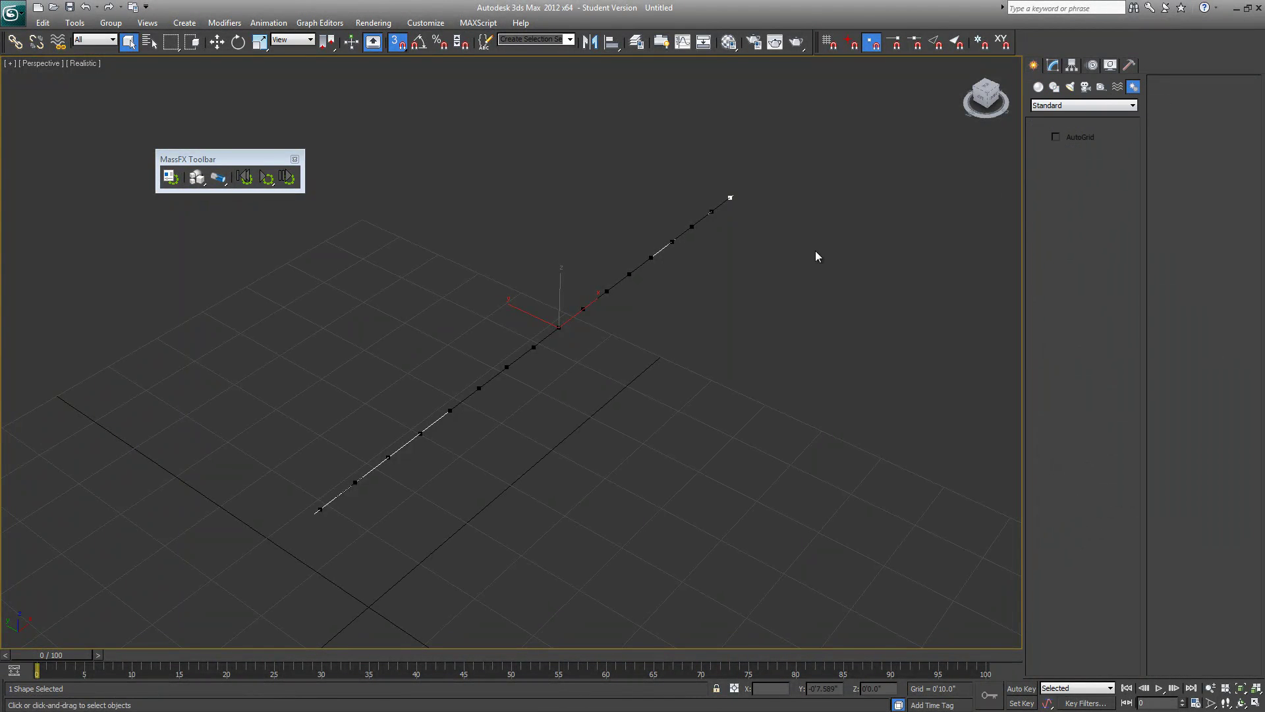
{"action": "key", "text": "alt+w"}
{"action": "middle_click_drag", "start_coordinate": [704, 315], "coordinate": [644, 330]}
{"action": "key", "text": "alt+w"}
{"action": "middle_click_drag", "start_coordinate": [689, 240], "coordinate": [662, 445]}
{"action": "scroll", "coordinate": [784, 298], "scroll_direction": "up", "scroll_amount": 3}
{"action": "scroll", "coordinate": [695, 383], "scroll_direction": "up", "scroll_amount": 3}
{"action": "middle_click_drag", "start_coordinate": [745, 412], "coordinate": [734, 434]}
{"action": "scroll", "coordinate": [734, 436], "scroll_direction": "up", "scroll_amount": 2}
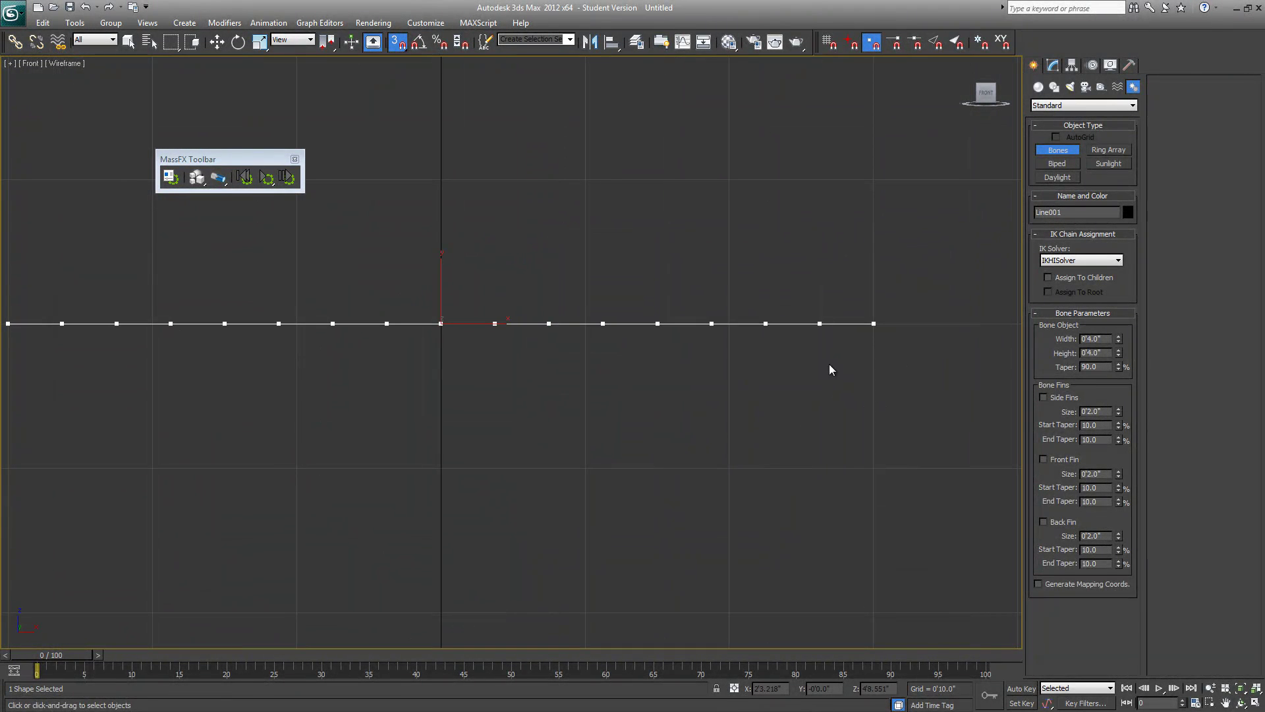
{"action": "middle_click_drag", "start_coordinate": [417, 441], "coordinate": [489, 449]}
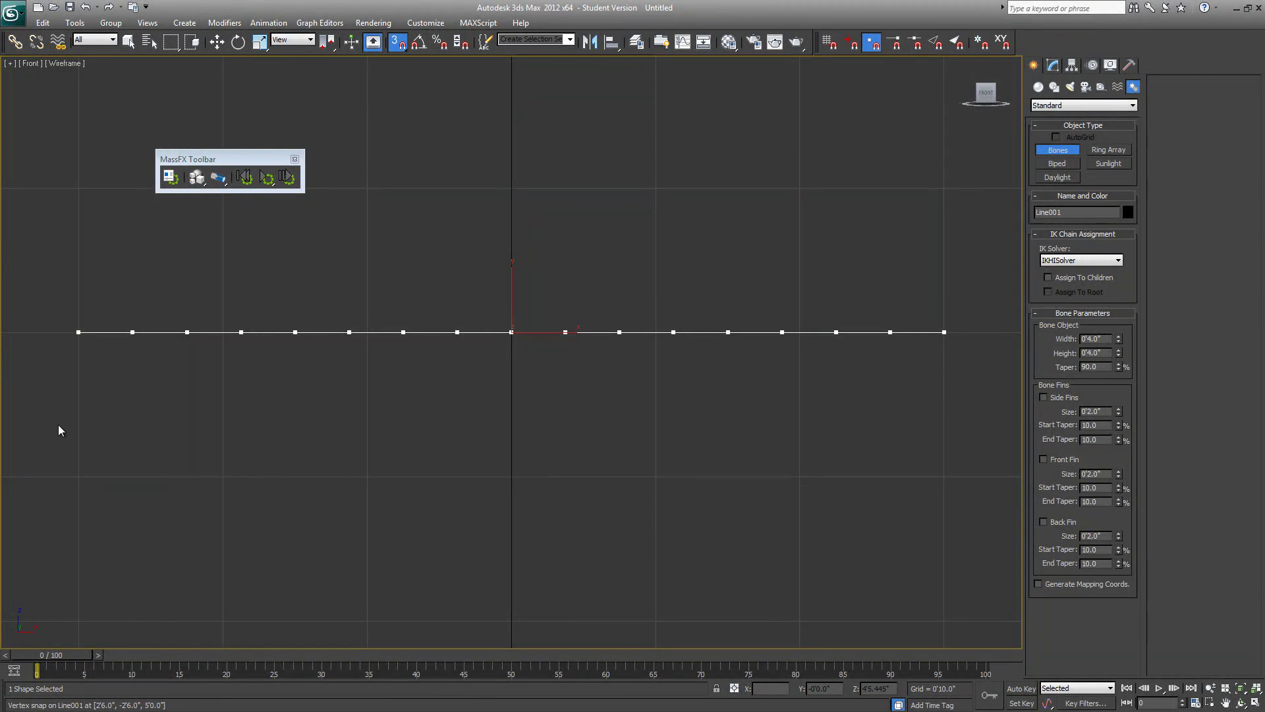
Step: Draw a chain of 16 bones snapped to each successive vertex of the line, from its right end to its left end
{"action": "left_click", "coordinate": [945, 332]}
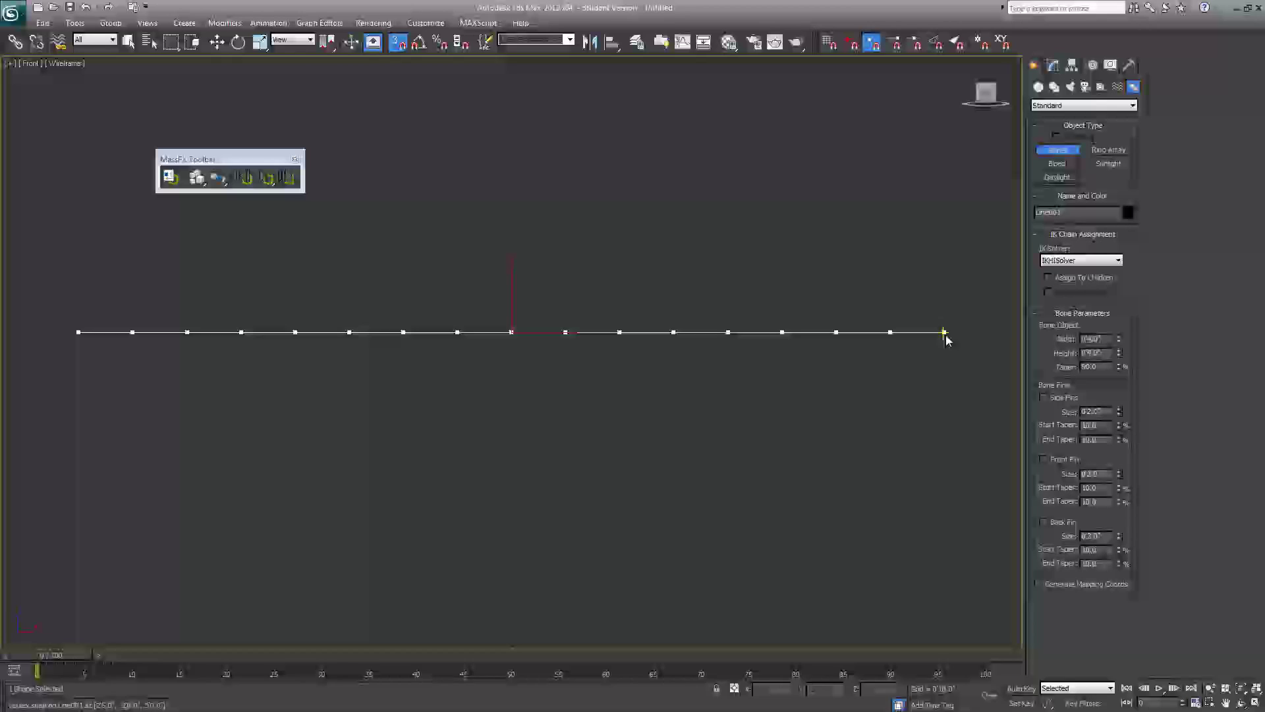
{"action": "left_click", "coordinate": [890, 333]}
{"action": "left_click", "coordinate": [836, 333]}
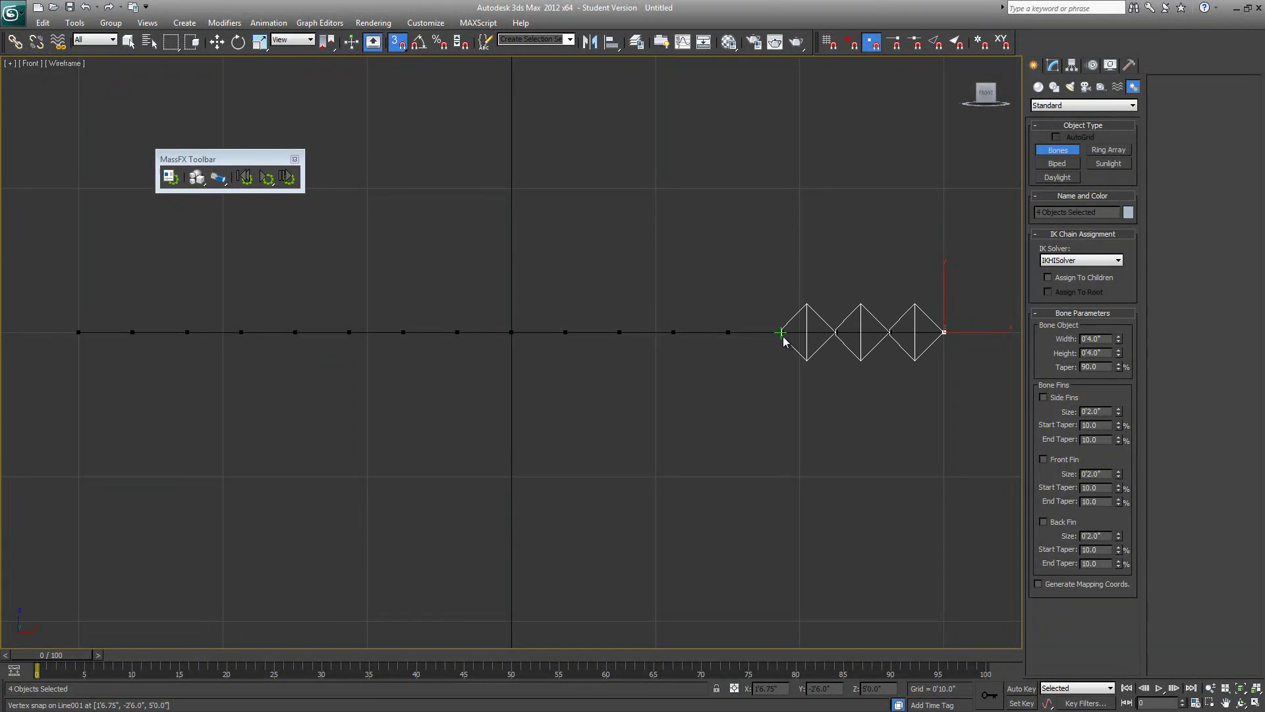
{"action": "left_click", "coordinate": [782, 333]}
{"action": "left_click", "coordinate": [728, 333]}
{"action": "left_click", "coordinate": [673, 333]}
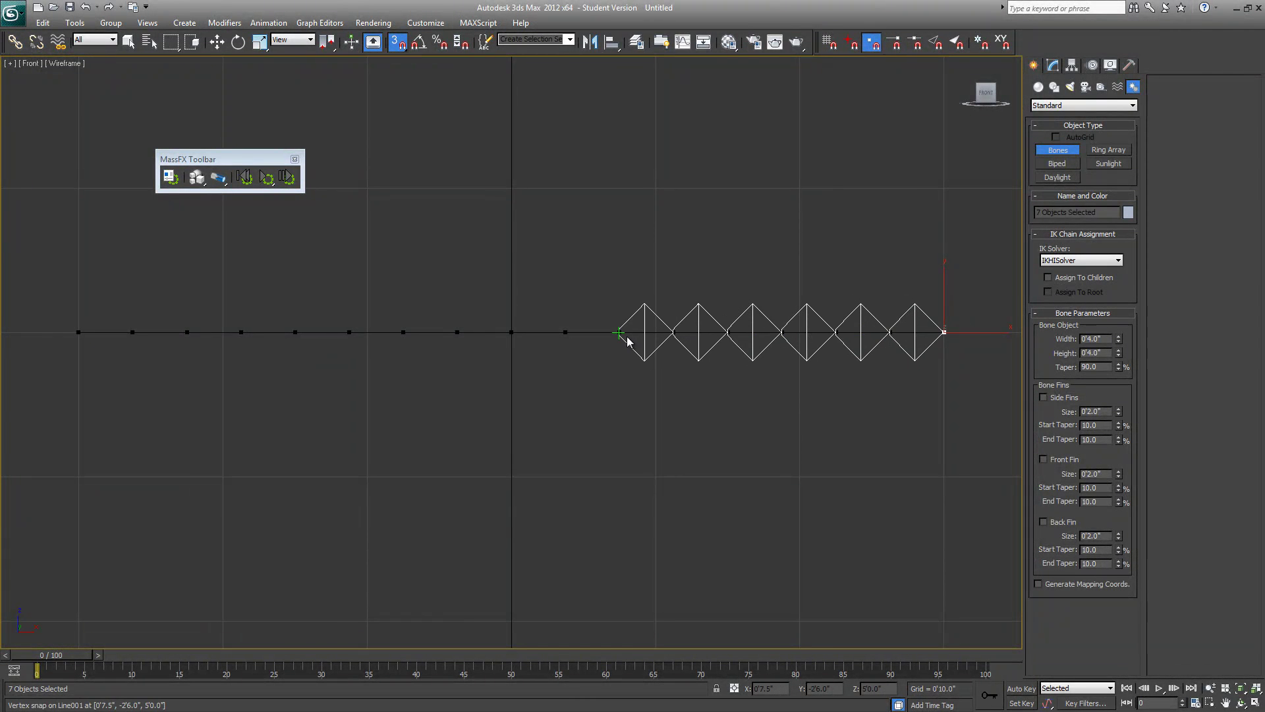
{"action": "left_click", "coordinate": [620, 332]}
{"action": "left_click", "coordinate": [566, 333]}
{"action": "left_click", "coordinate": [512, 333]}
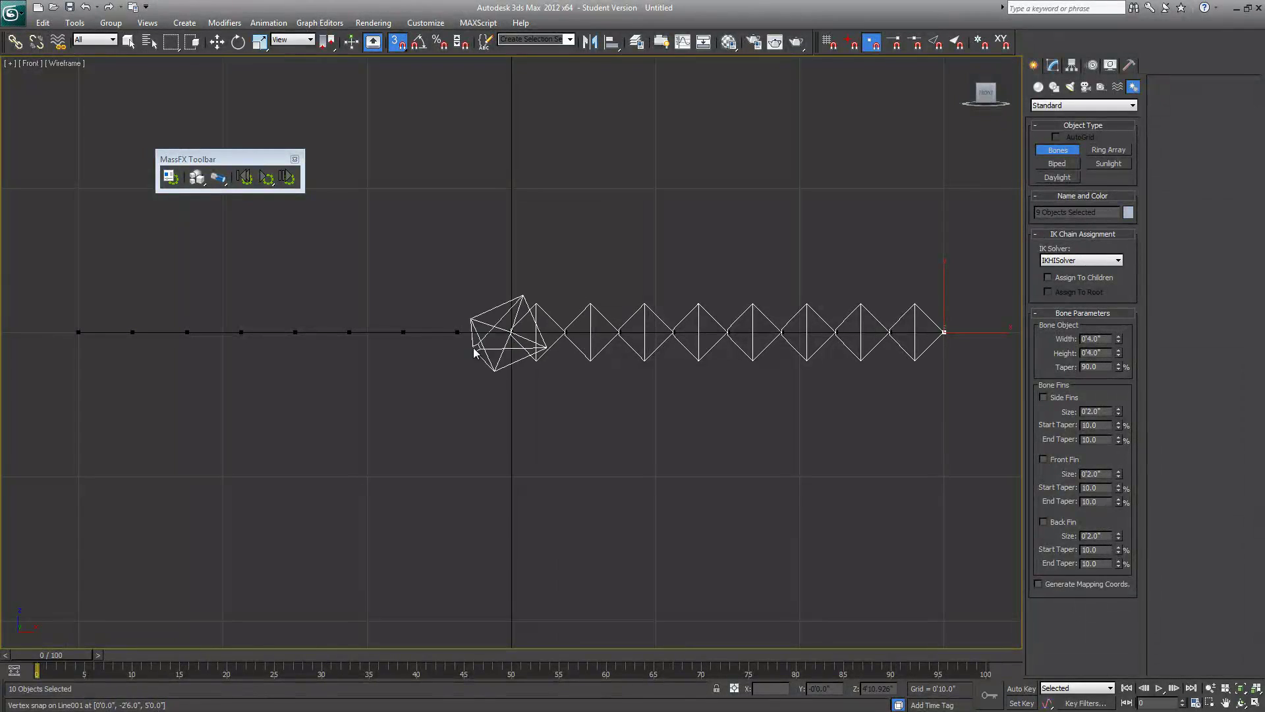
{"action": "left_click", "coordinate": [457, 333]}
{"action": "left_click", "coordinate": [403, 333]}
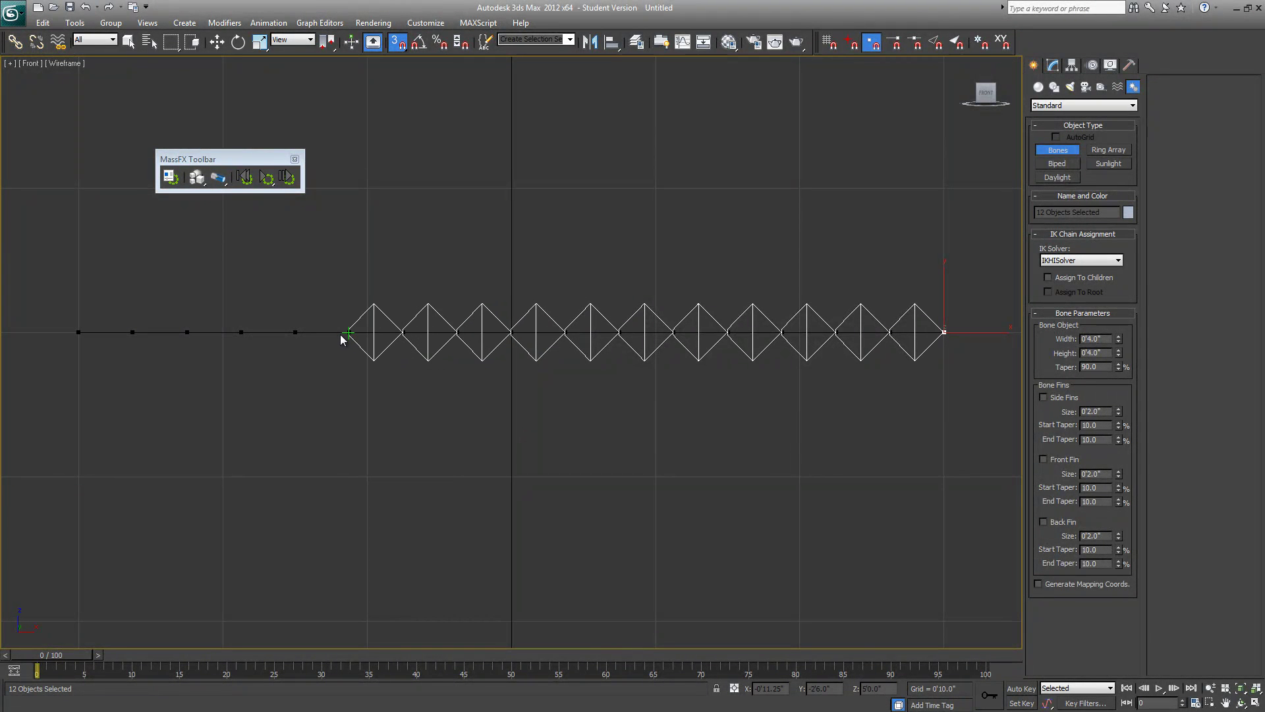
{"action": "left_click", "coordinate": [349, 332]}
{"action": "left_click", "coordinate": [296, 333]}
{"action": "left_click", "coordinate": [241, 332]}
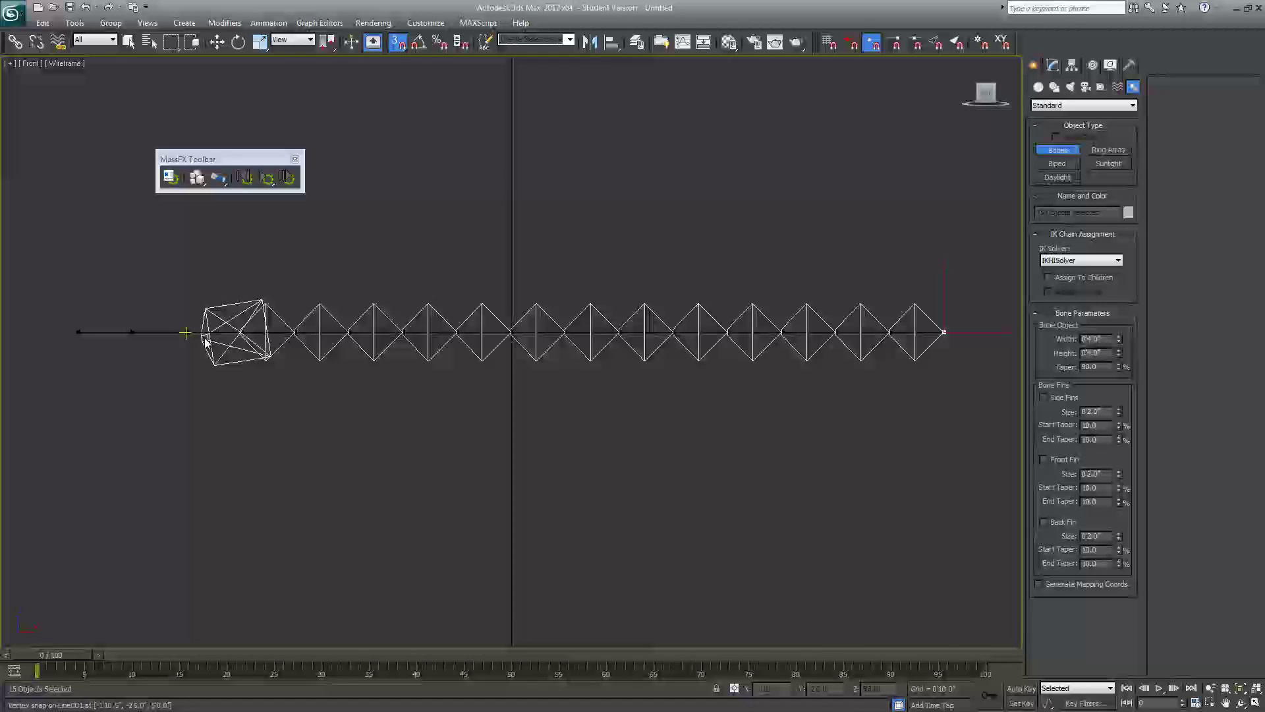
{"action": "left_click", "coordinate": [187, 333]}
{"action": "left_click", "coordinate": [133, 332]}
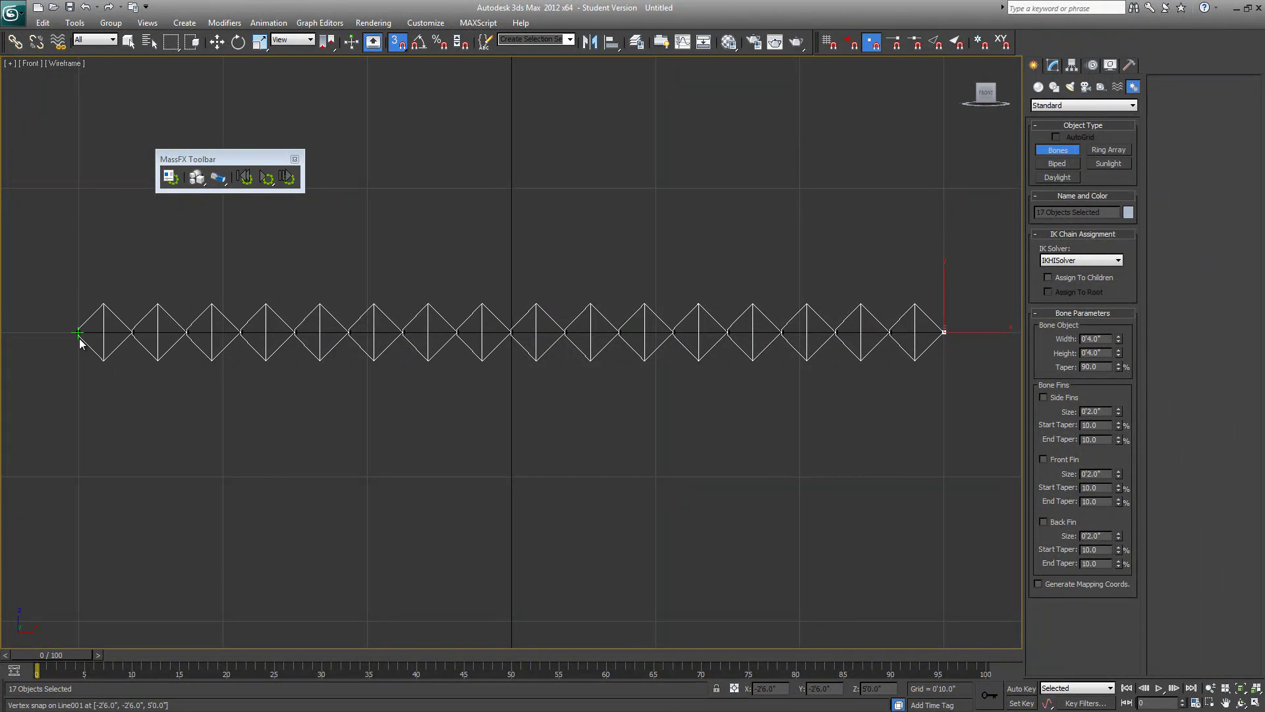
{"action": "left_click", "coordinate": [79, 333]}
{"action": "right_click", "coordinate": [28, 385]}
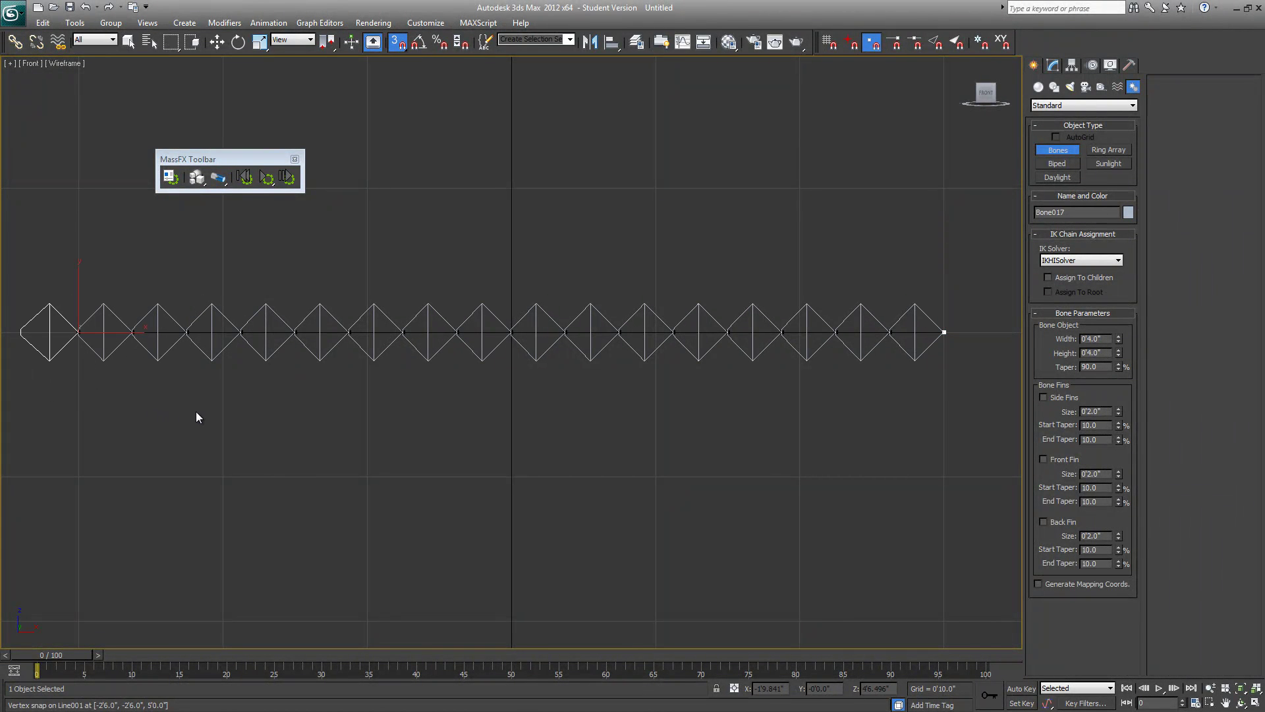
Step: Delete the extra end bone beyond the line's left end and leave bone creation
{"action": "key", "text": "Delete"}
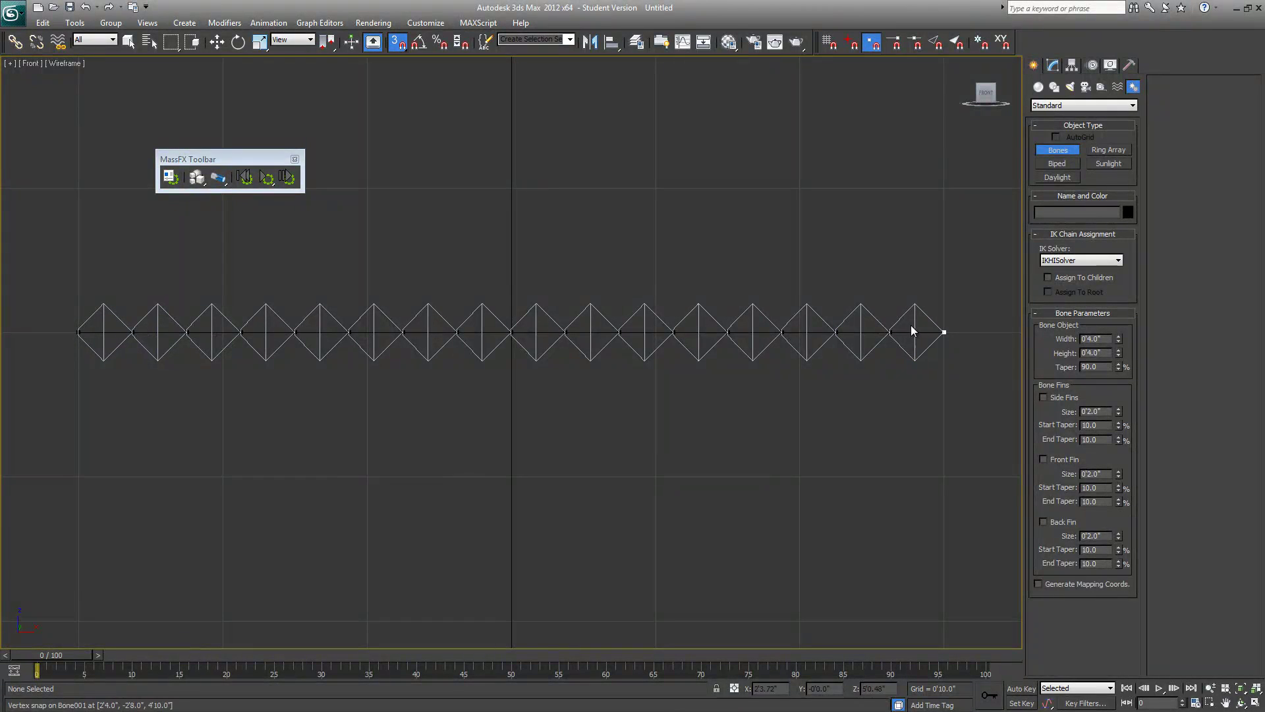
{"action": "left_click", "coordinate": [1057, 148]}
{"action": "left_click", "coordinate": [55, 357]}
{"action": "right_click", "coordinate": [68, 384]}
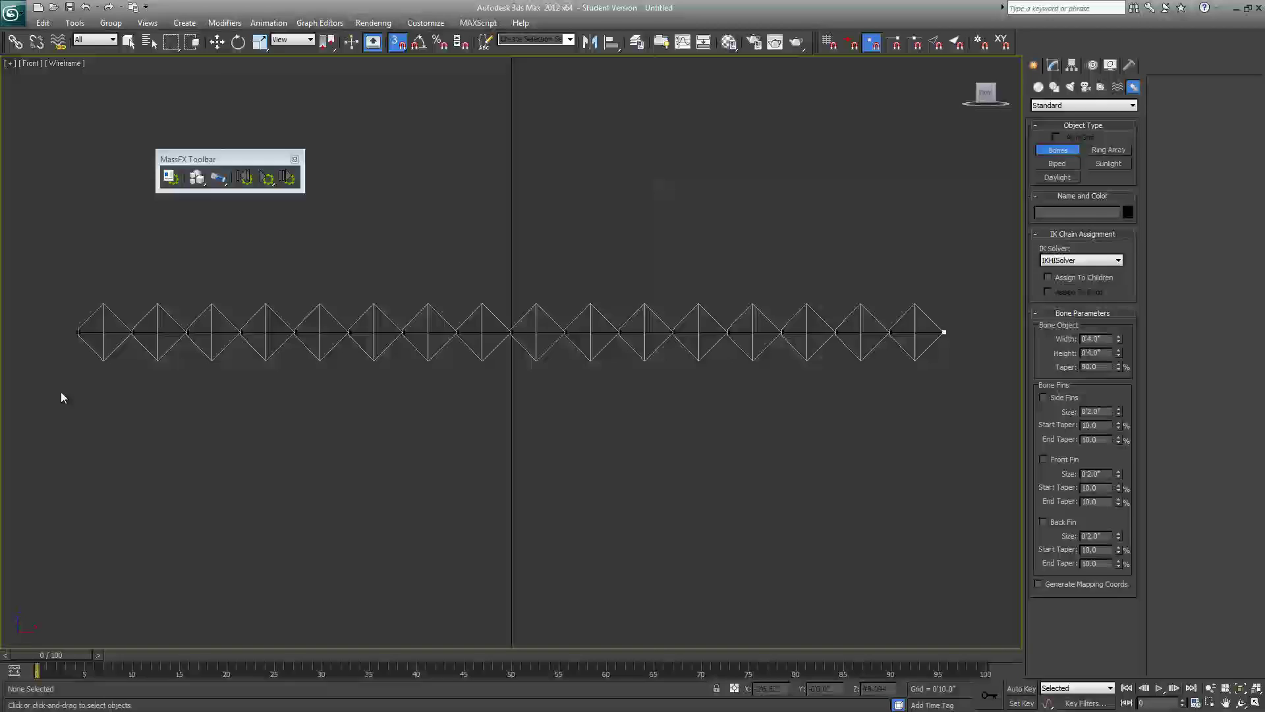
{"action": "right_click", "coordinate": [59, 393]}
Step: Select all 16 bones and set their width and height to 2 in Bone Tools
{"action": "left_click_drag", "start_coordinate": [1019, 437], "coordinate": [1019, 436]}
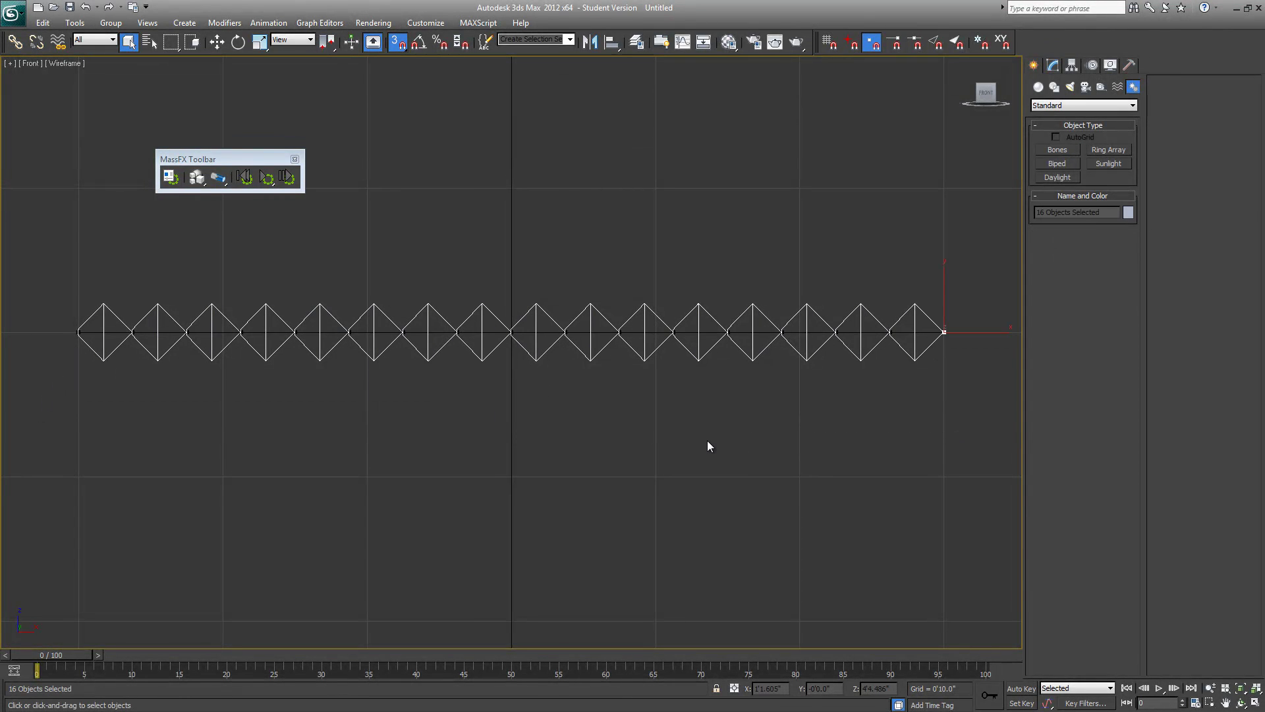
{"action": "middle_click_drag", "start_coordinate": [413, 460], "coordinate": [356, 463]}
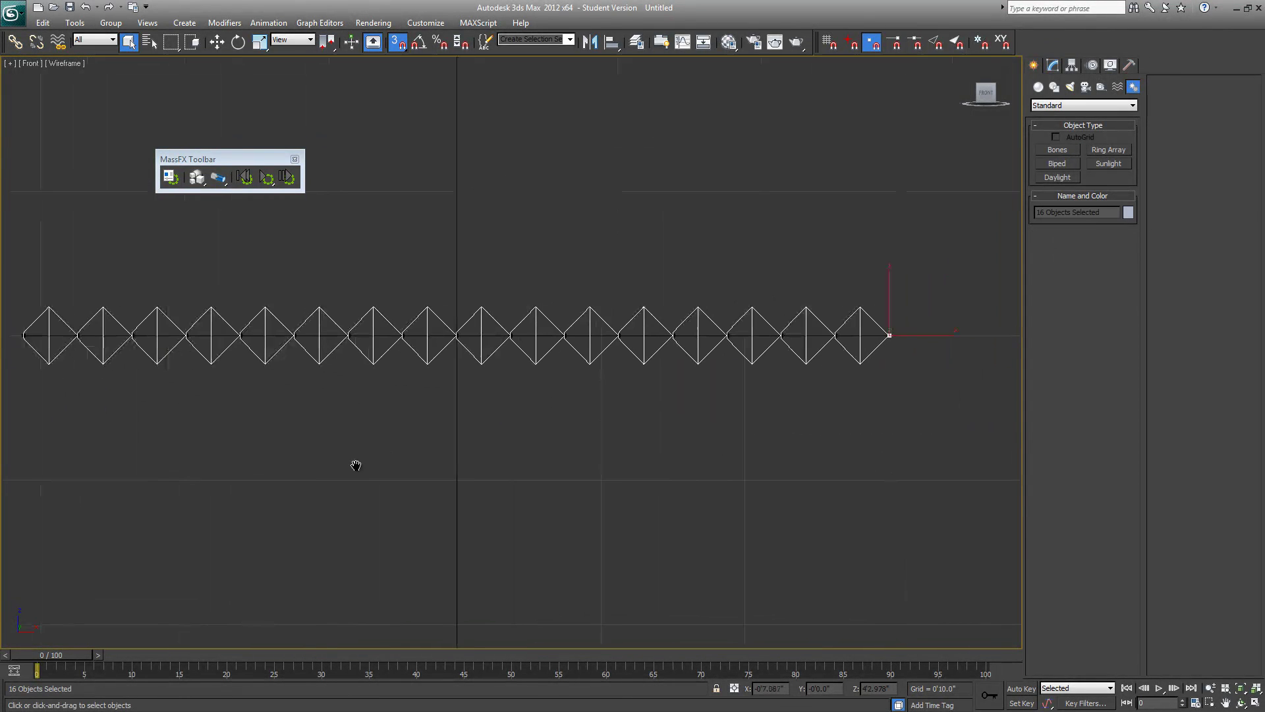
{"action": "left_click", "coordinate": [268, 23]}
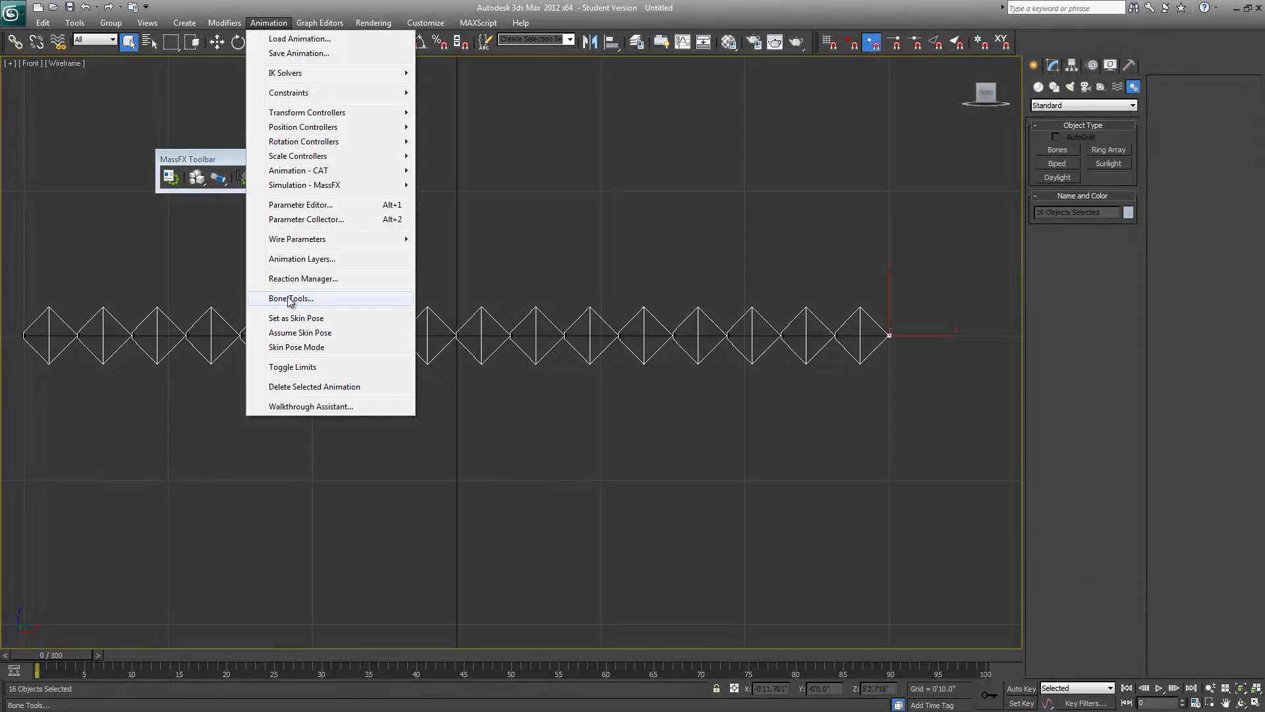
{"action": "left_click", "coordinate": [290, 300]}
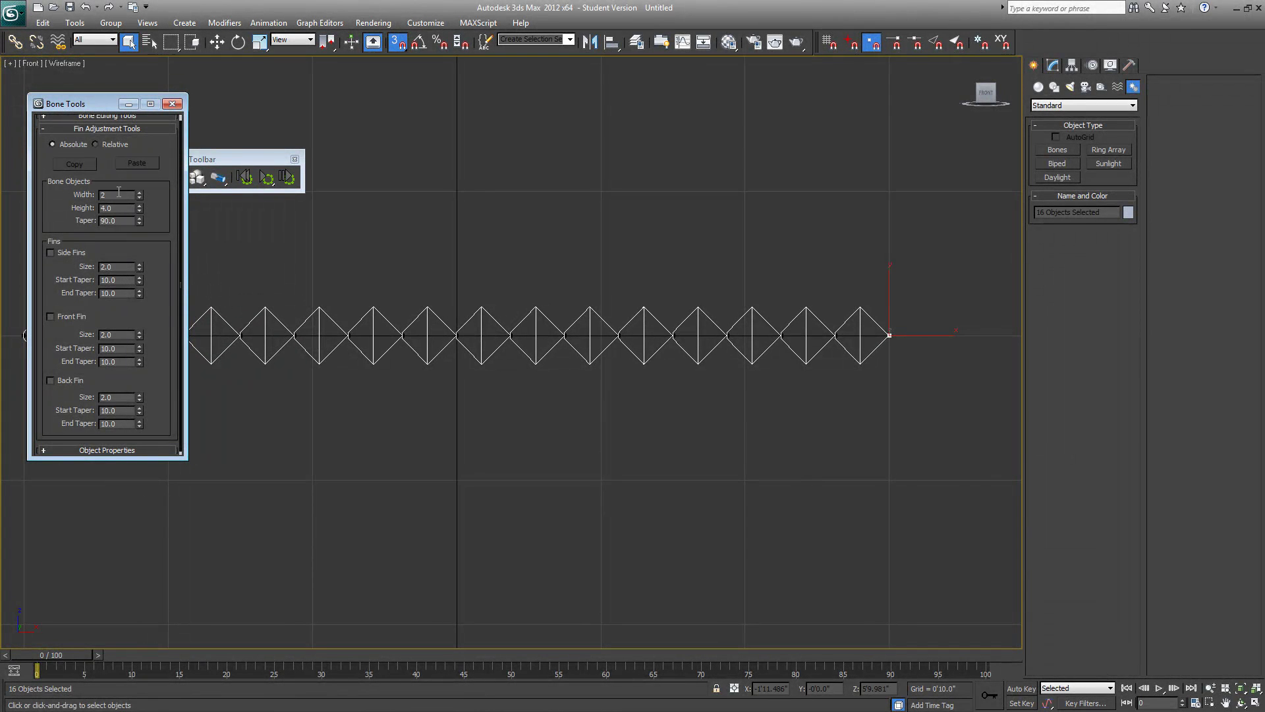
{"action": "key", "text": "Return"}
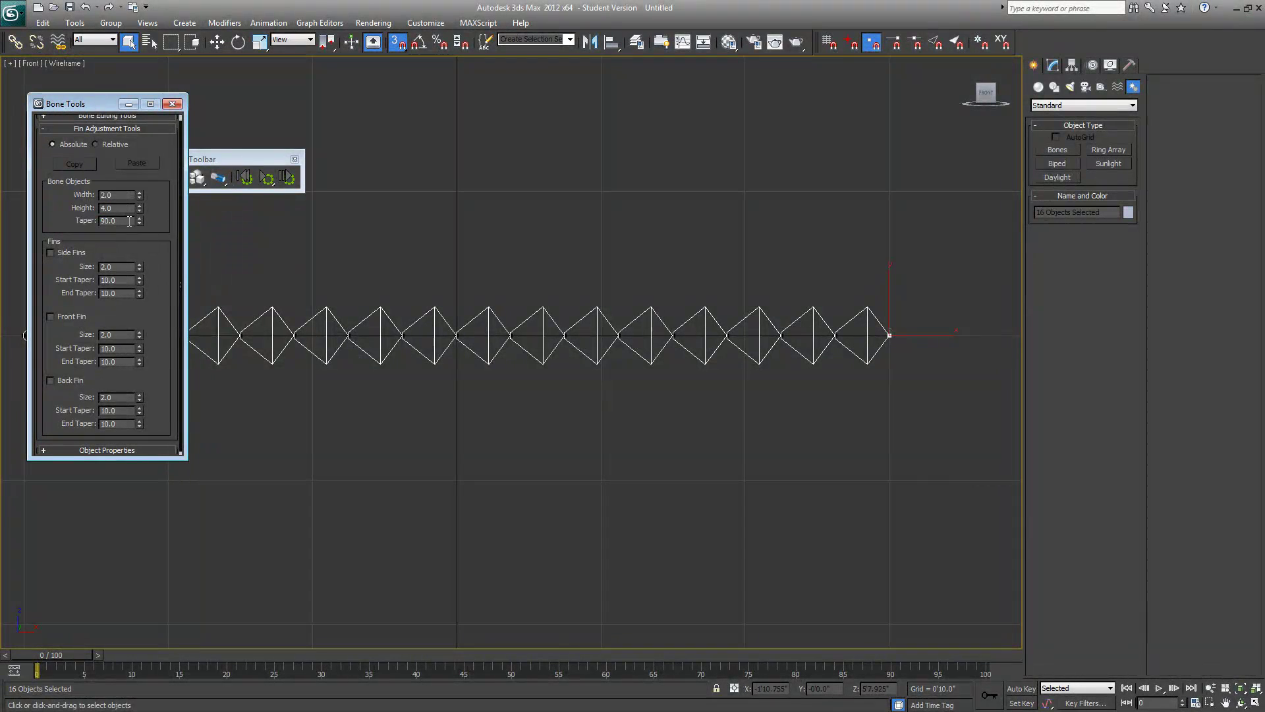
{"action": "double_click", "coordinate": [122, 207]}
{"action": "type", "text": "2"}
{"action": "key", "text": "Return"}
Step: Set the selected bones' width and height to 1, then close Bone Tools
{"action": "middle_click_drag", "start_coordinate": [397, 304], "coordinate": [595, 312]}
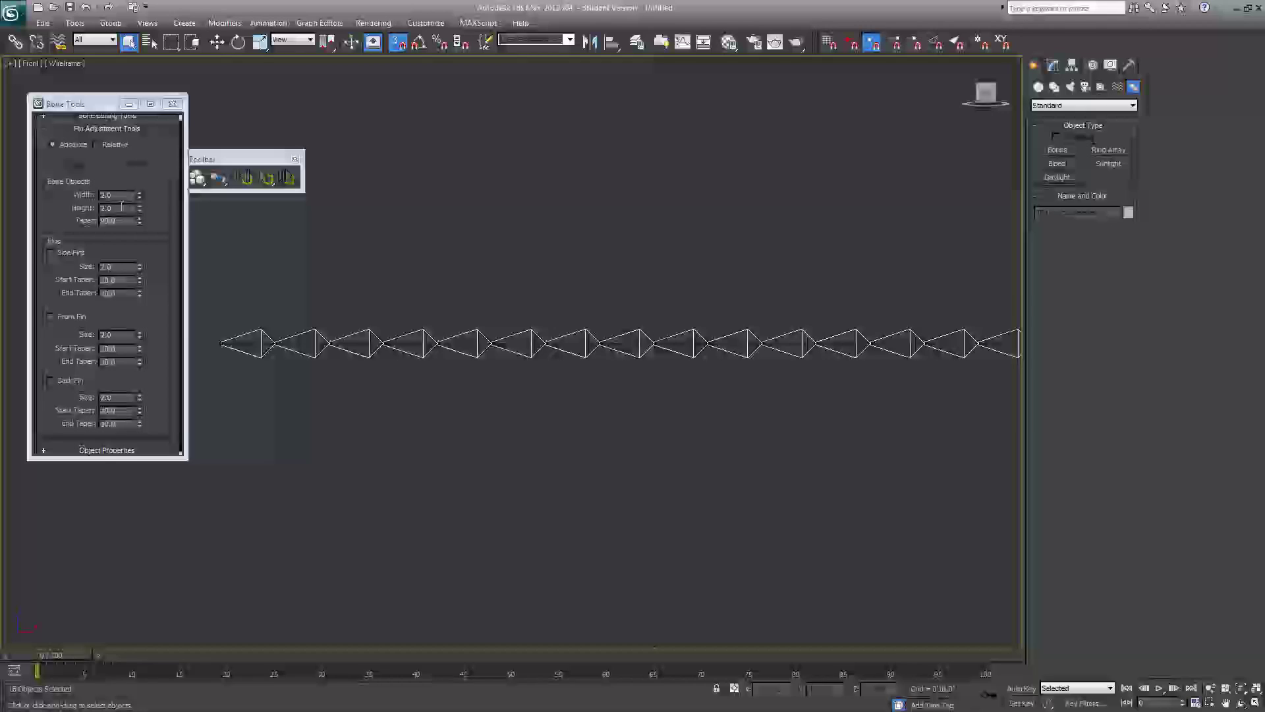
{"action": "double_click", "coordinate": [116, 195]}
{"action": "type", "text": "1"}
{"action": "left_click_drag", "start_coordinate": [119, 210], "coordinate": [39, 223]}
{"action": "type", "text": "1"}
{"action": "key", "text": "Return"}
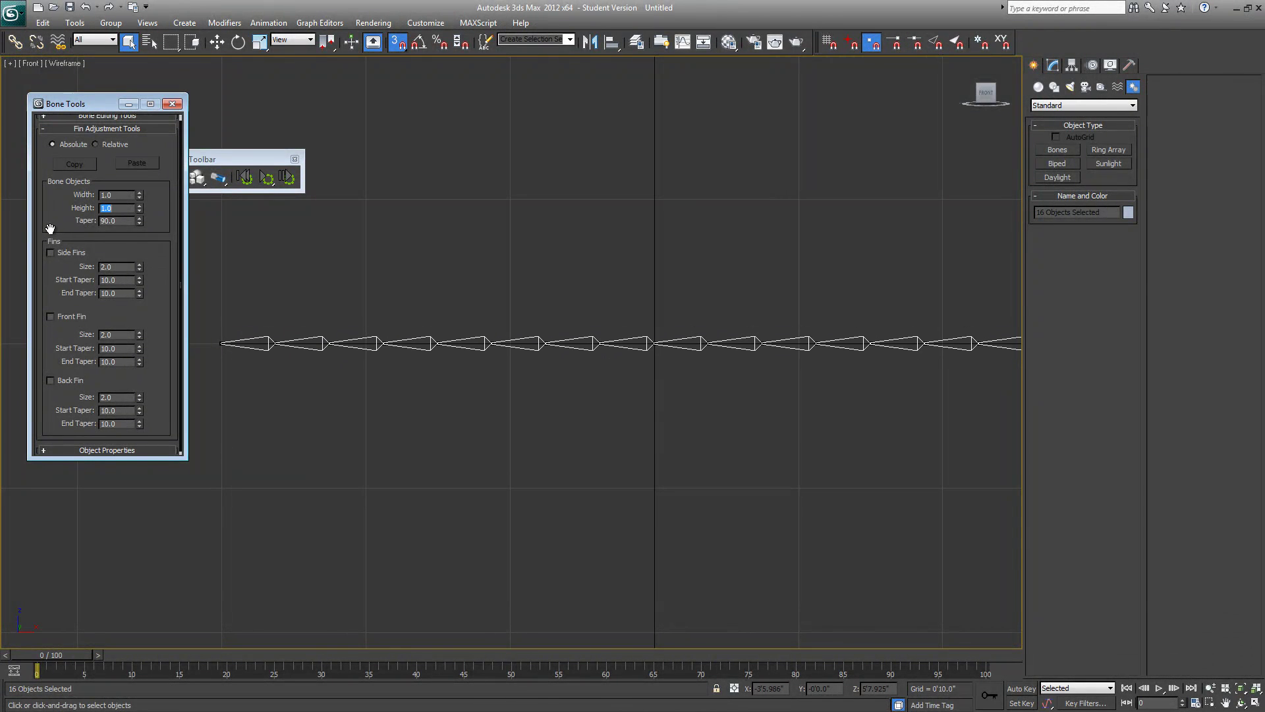
{"action": "left_click", "coordinate": [178, 105]}
Step: Select the last bone and examine the resized chain from that bone to the root at the opposite end
{"action": "scroll", "coordinate": [277, 313], "scroll_direction": "up", "scroll_amount": 2}
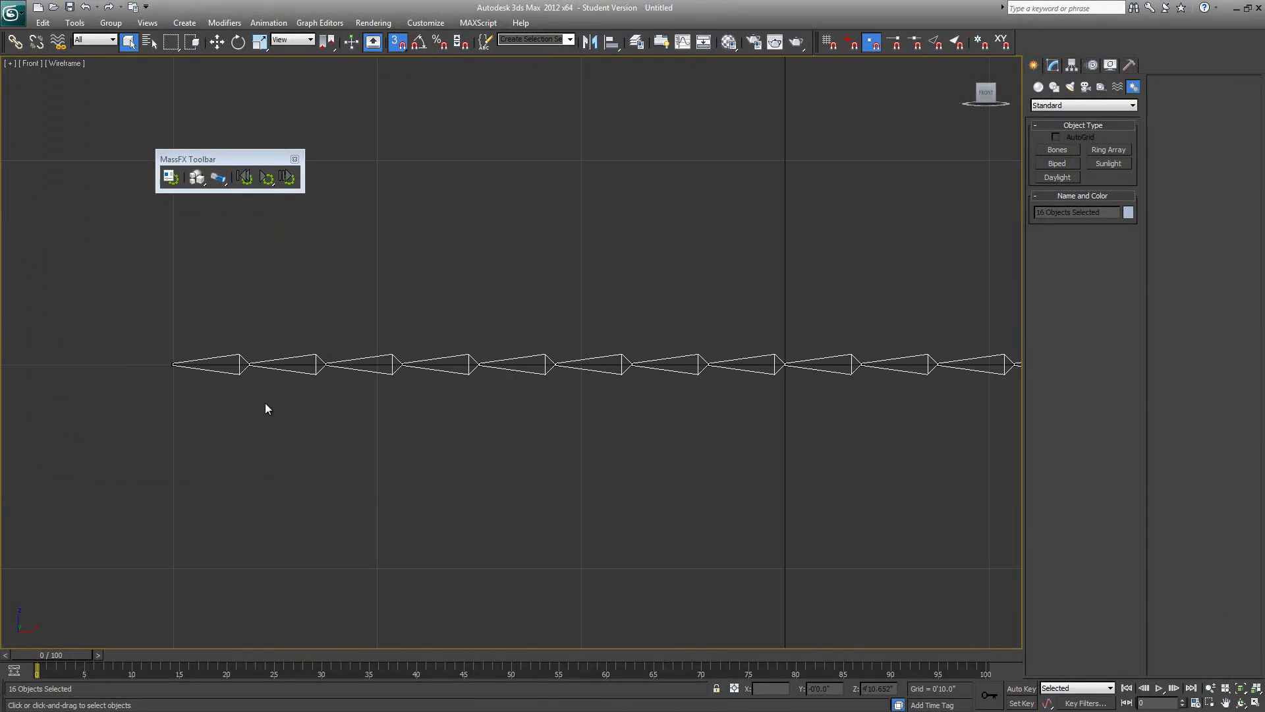
{"action": "middle_click_drag", "start_coordinate": [264, 403], "coordinate": [320, 445]}
{"action": "left_click", "coordinate": [242, 457]}
{"action": "left_click", "coordinate": [277, 413]}
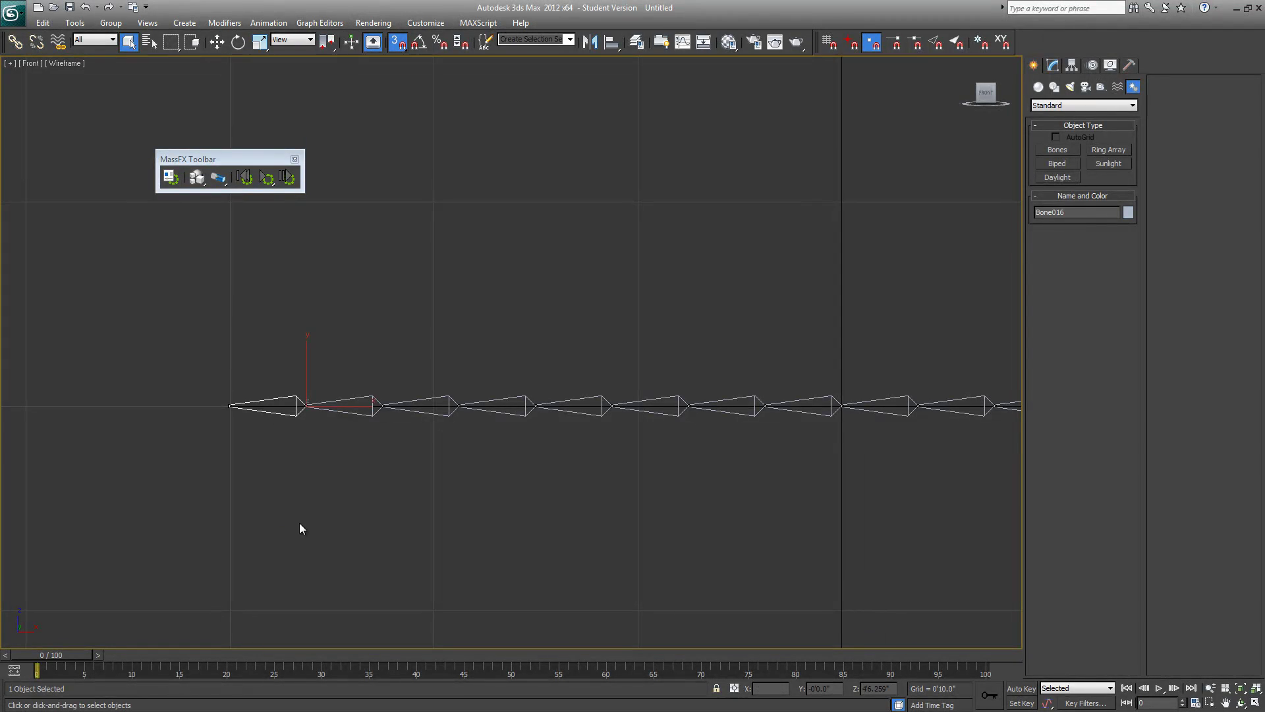
{"action": "middle_click_drag", "start_coordinate": [300, 528], "coordinate": [283, 540]}
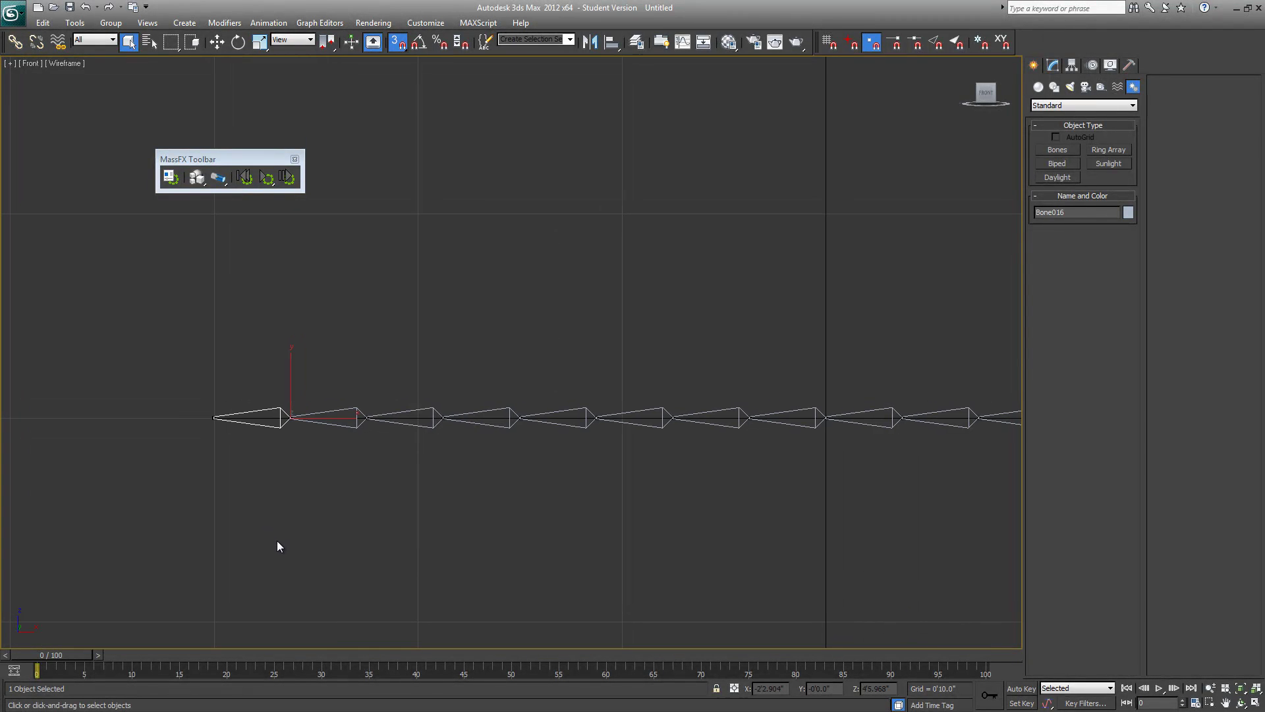
{"action": "scroll", "coordinate": [614, 478], "scroll_direction": "down", "scroll_amount": 2}
{"action": "middle_click_drag", "start_coordinate": [580, 477], "coordinate": [320, 457]}
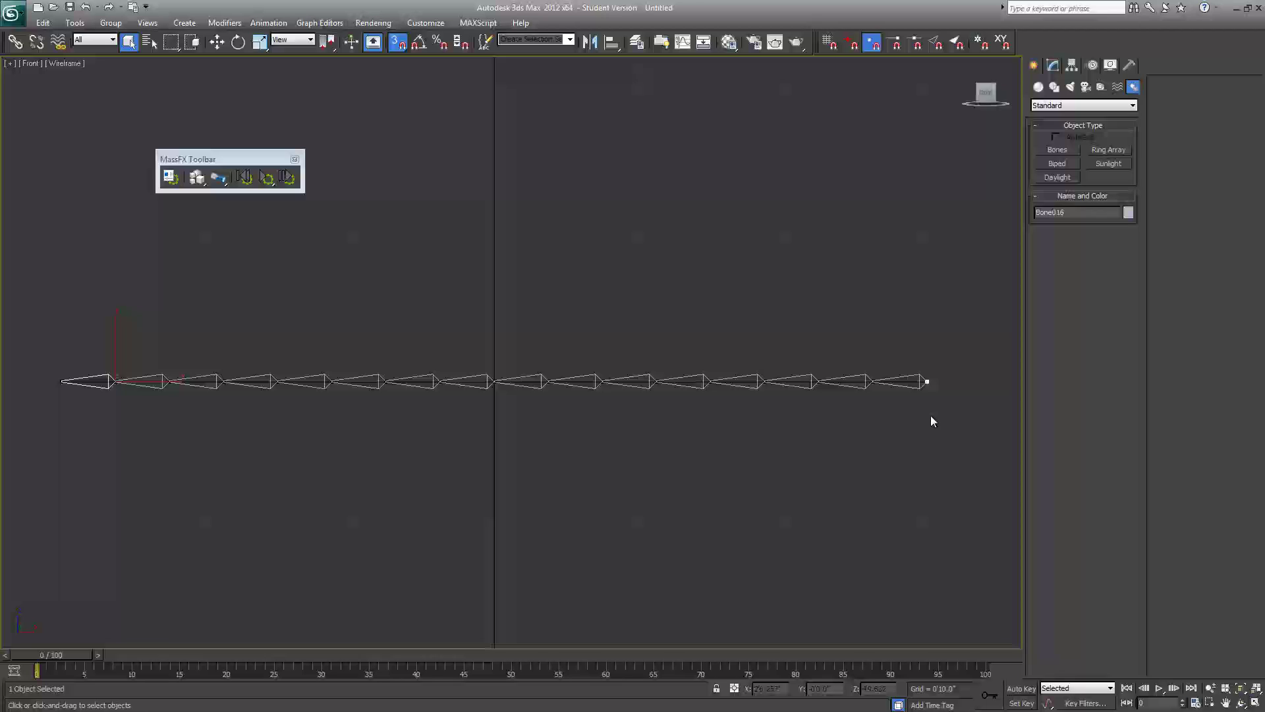
{"action": "middle_click_drag", "start_coordinate": [228, 467], "coordinate": [521, 430]}
{"action": "scroll", "coordinate": [521, 430], "scroll_direction": "up", "scroll_amount": 2}
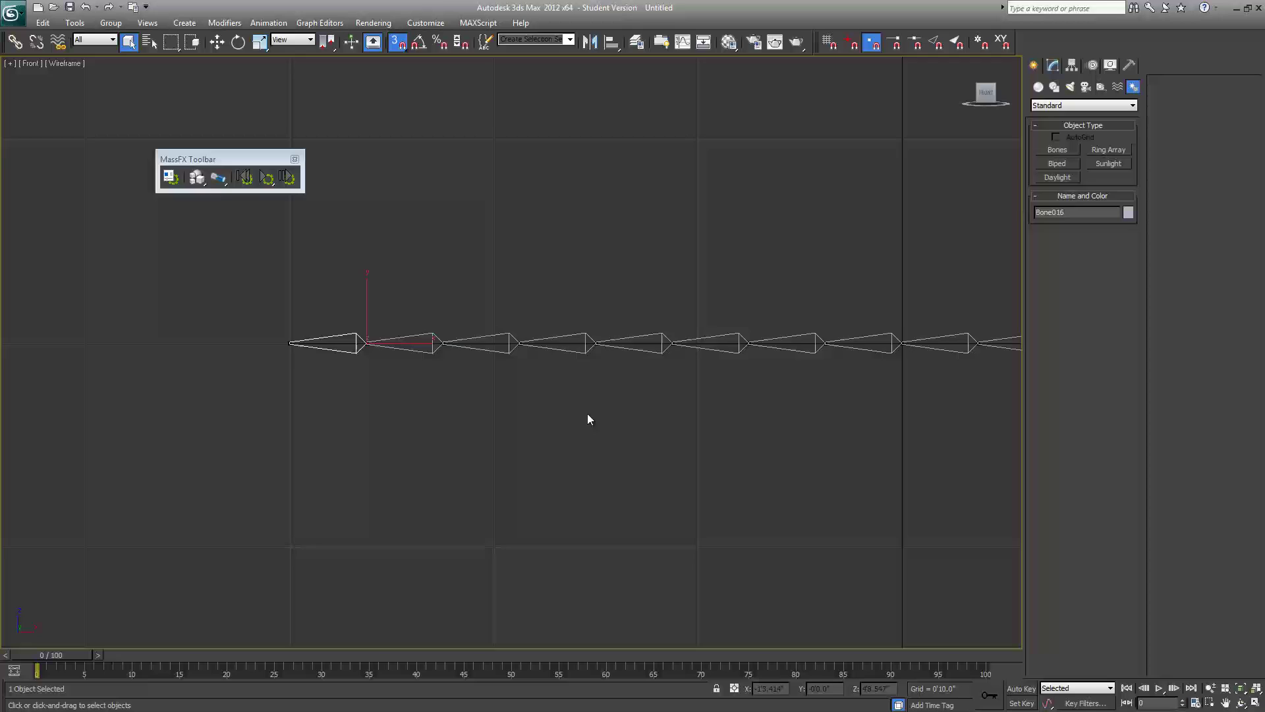
{"action": "middle_click_drag", "start_coordinate": [606, 422], "coordinate": [514, 446]}
{"action": "scroll", "coordinate": [356, 462], "scroll_direction": "up", "scroll_amount": 2}
{"action": "middle_click_drag", "start_coordinate": [211, 468], "coordinate": [357, 436]}
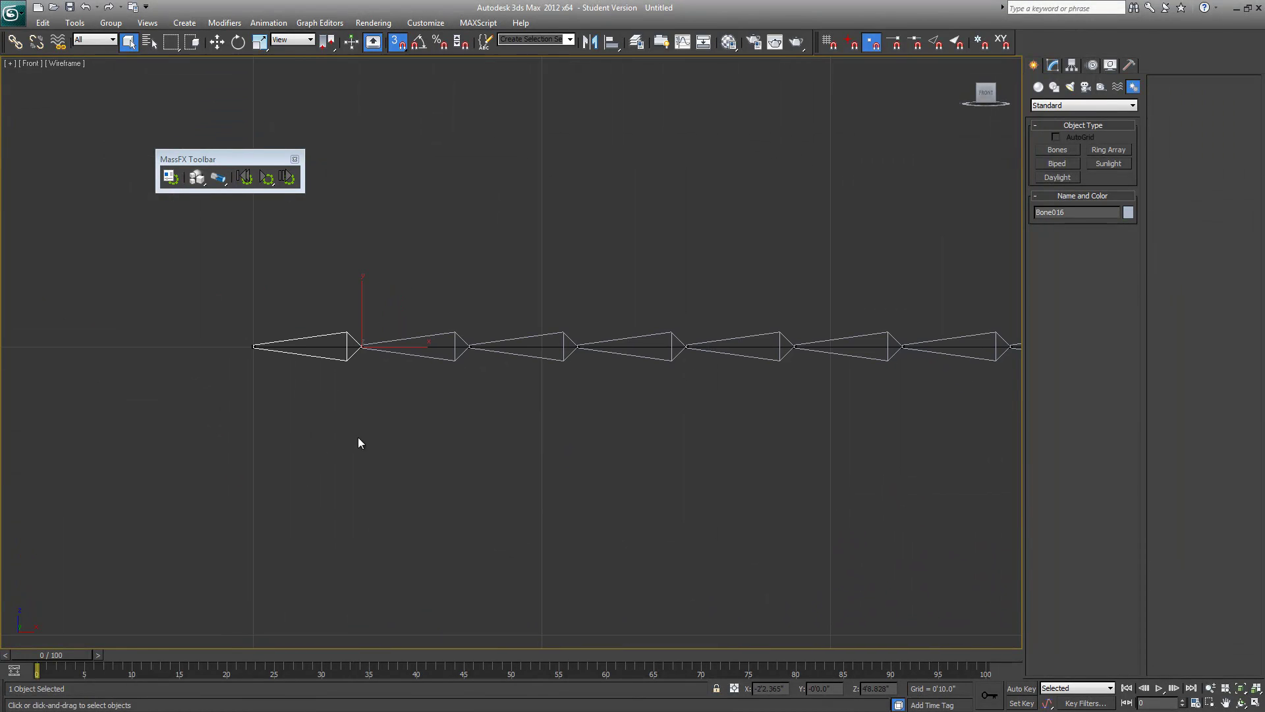
{"action": "mouse_move", "coordinate": [200, 159]}
{"action": "left_mouse_down"}
{"action": "mouse_move", "coordinate": [177, 172]}
{"action": "mouse_move", "coordinate": [205, 172]}
{"action": "left_mouse_up"}
{"action": "middle_click_drag", "start_coordinate": [352, 388], "coordinate": [367, 440]}
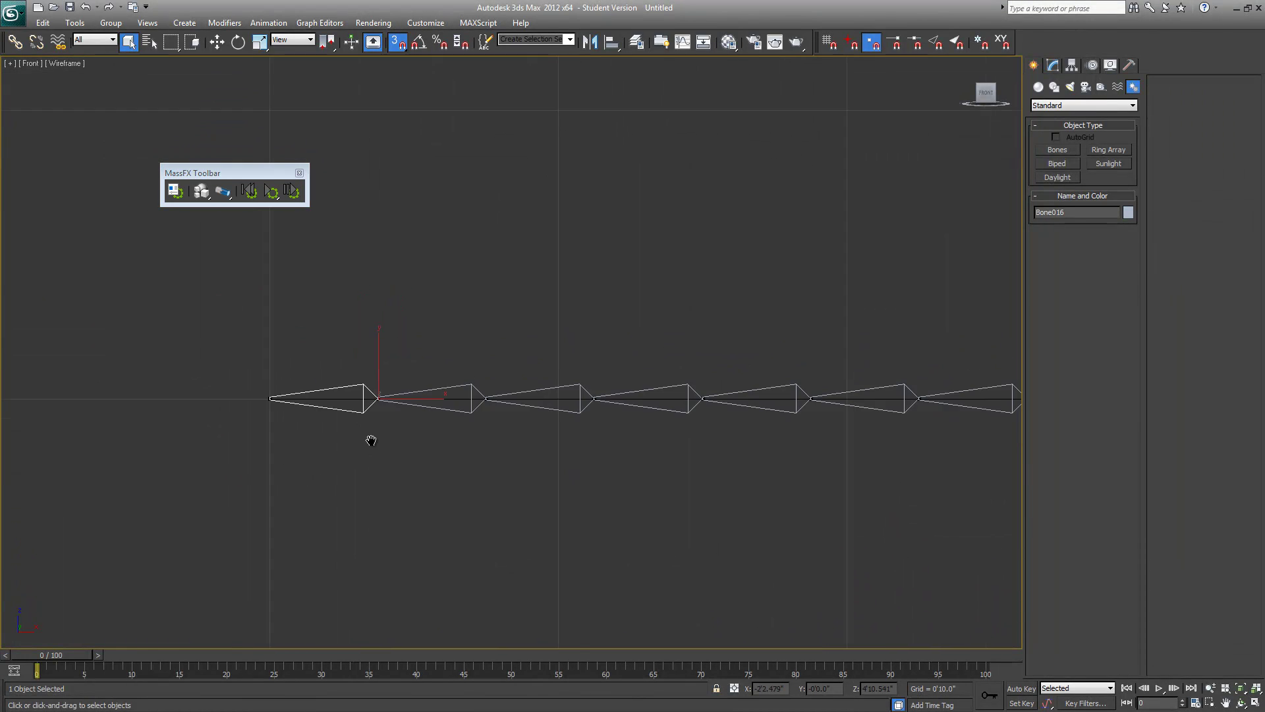
{"action": "scroll", "coordinate": [271, 506], "scroll_direction": "up", "scroll_amount": 2}
{"action": "middle_click_drag", "start_coordinate": [270, 505], "coordinate": [251, 384]}
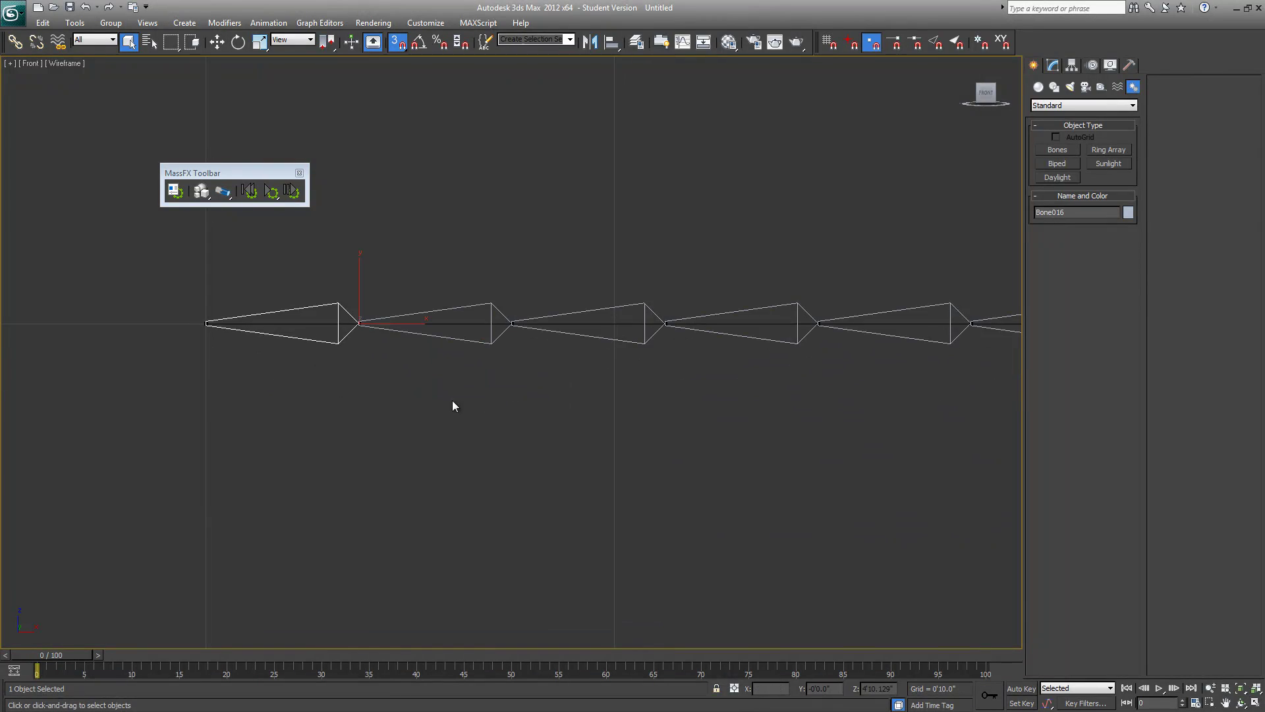
{"action": "scroll", "coordinate": [474, 403], "scroll_direction": "down", "scroll_amount": 2}
{"action": "middle_click_drag", "start_coordinate": [480, 403], "coordinate": [282, 397]}
{"action": "scroll", "coordinate": [622, 401], "scroll_direction": "down", "scroll_amount": 3}
{"action": "middle_click_drag", "start_coordinate": [623, 401], "coordinate": [471, 399]}
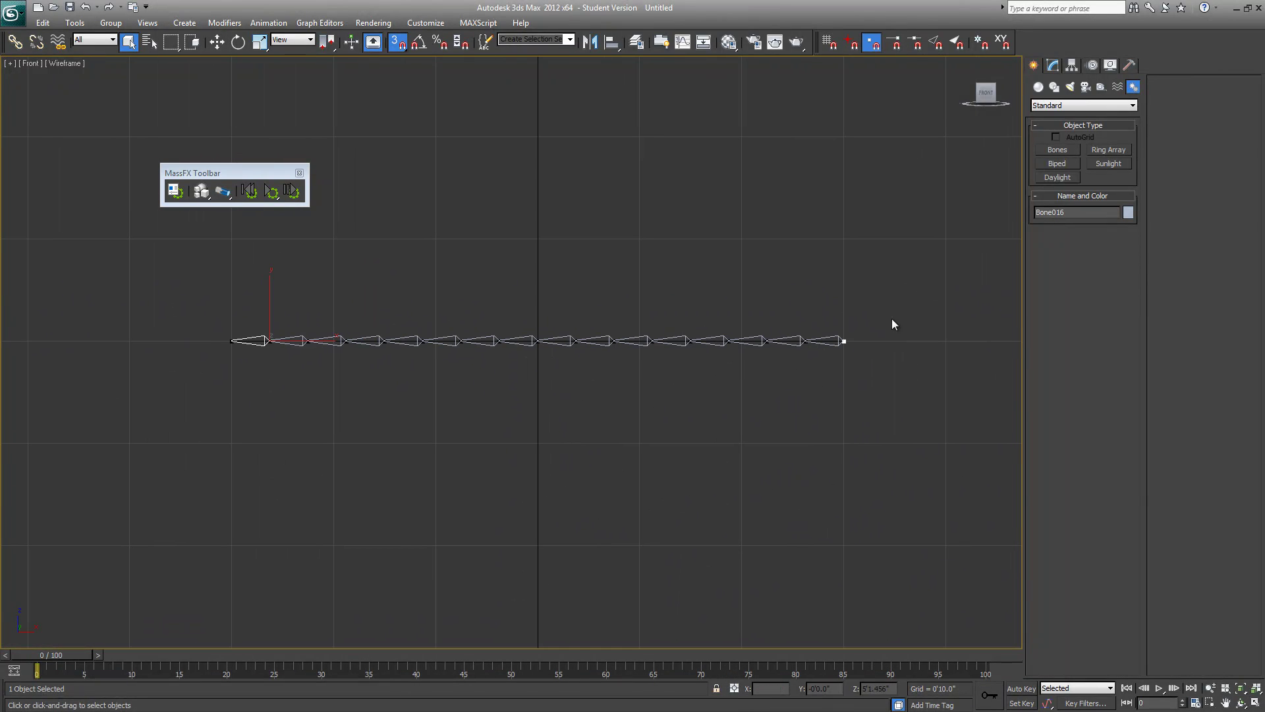
Step: Hide the Shapes category so that the guide line is not displayed with the bones
{"action": "left_click", "coordinate": [1113, 65]}
{"action": "left_click", "coordinate": [1038, 204]}
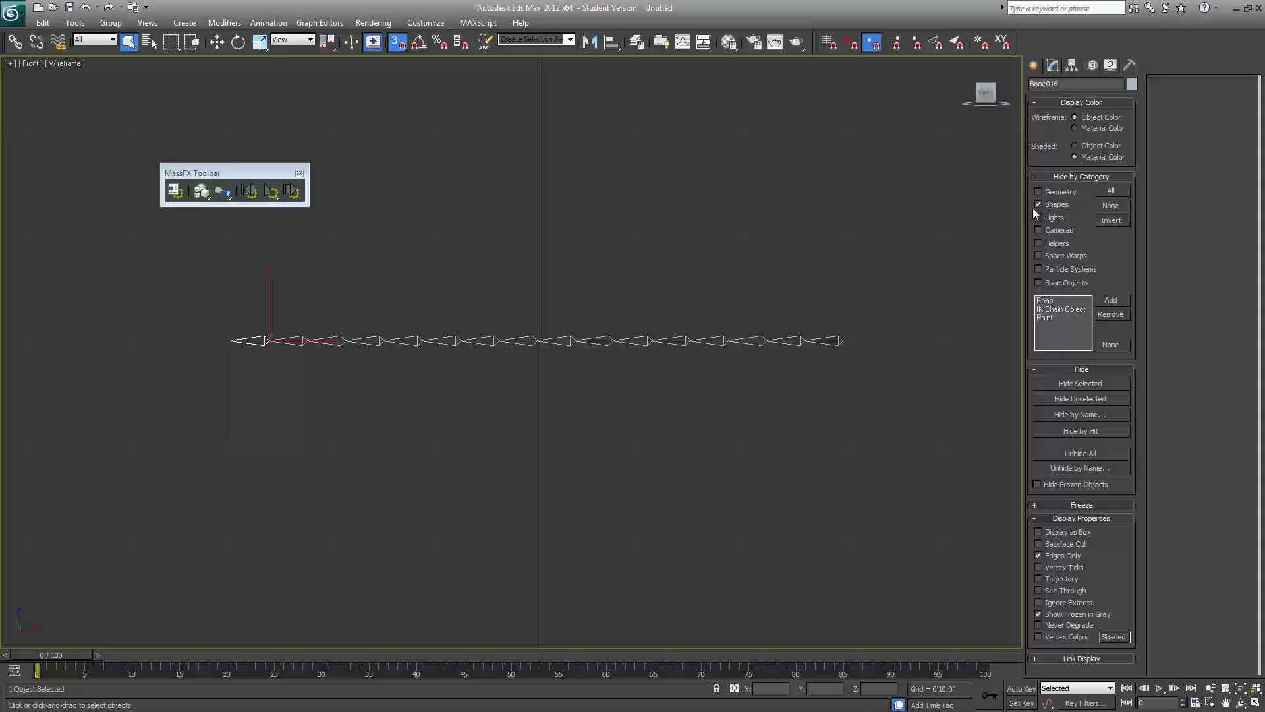
{"action": "scroll", "coordinate": [525, 356], "scroll_direction": "up", "scroll_amount": 2}
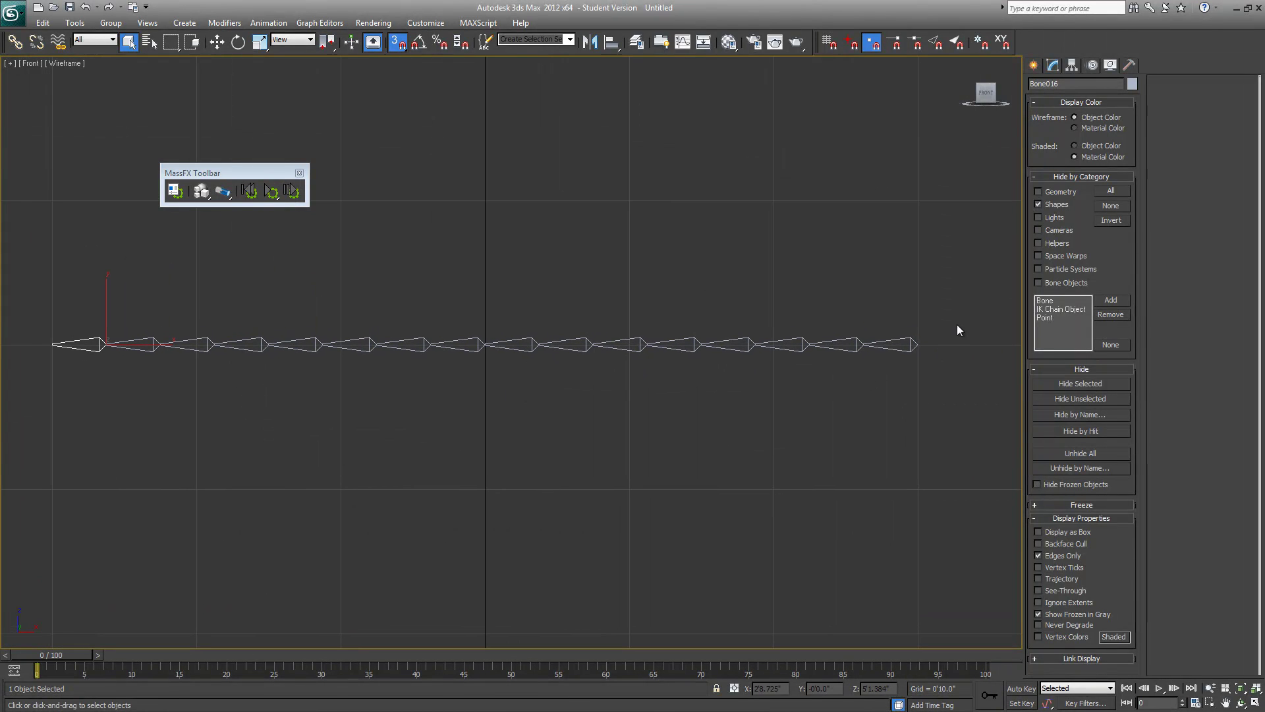
{"action": "middle_click_drag", "start_coordinate": [448, 437], "coordinate": [478, 437]}
Step: Select all 16 bones of the chain and set them as MassFX dynamic rigid bodies
{"action": "left_click", "coordinate": [445, 449]}
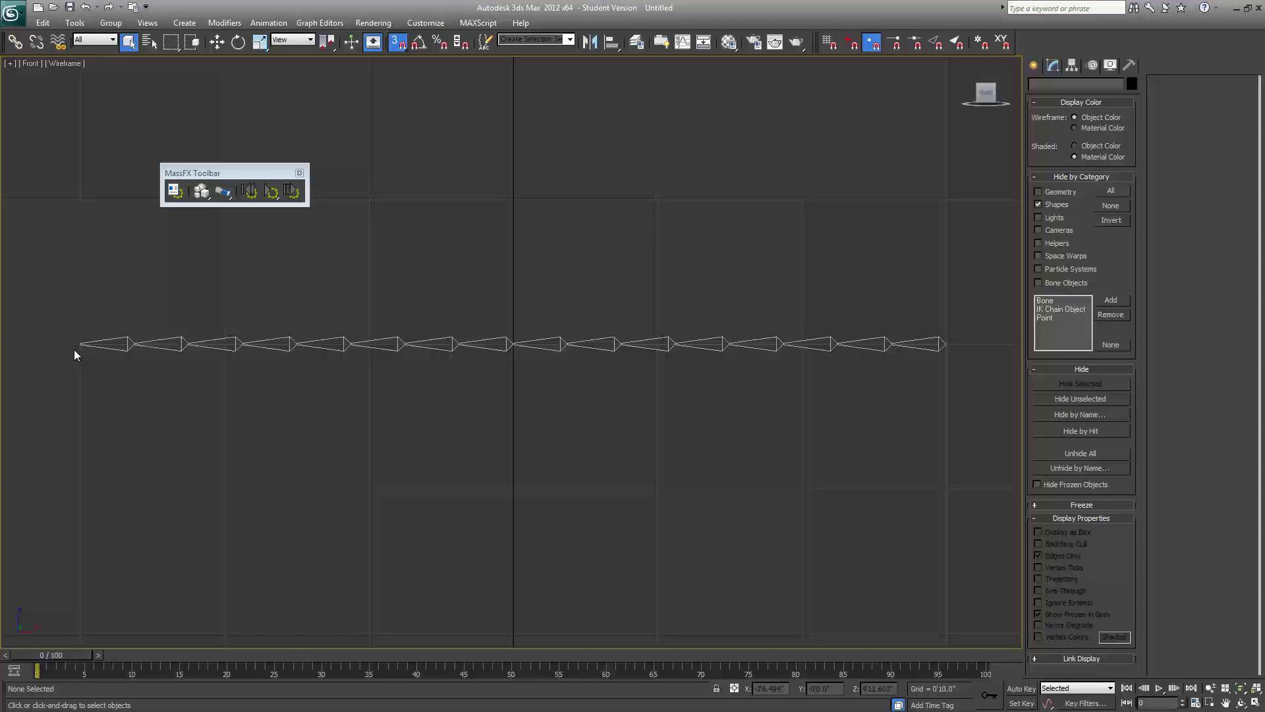
{"action": "left_click", "coordinate": [108, 350]}
{"action": "left_click_drag", "start_coordinate": [1010, 398], "coordinate": [1010, 398]}
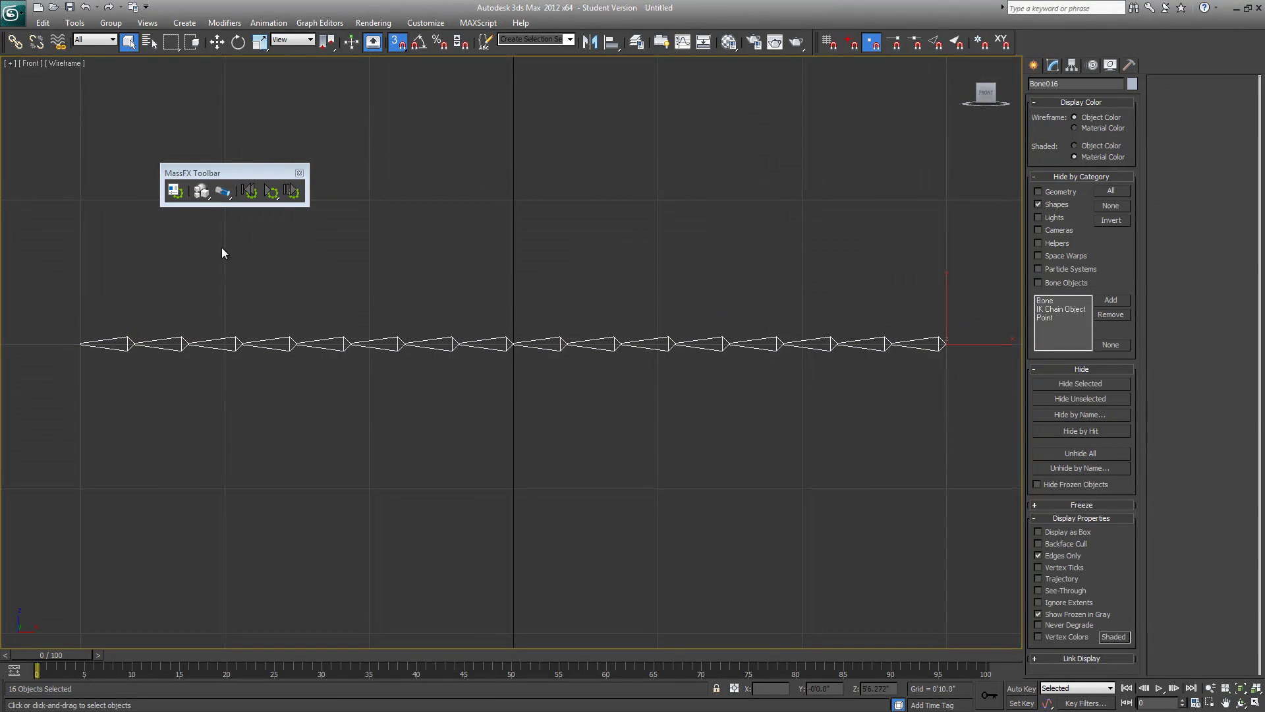
{"action": "left_click", "coordinate": [203, 191]}
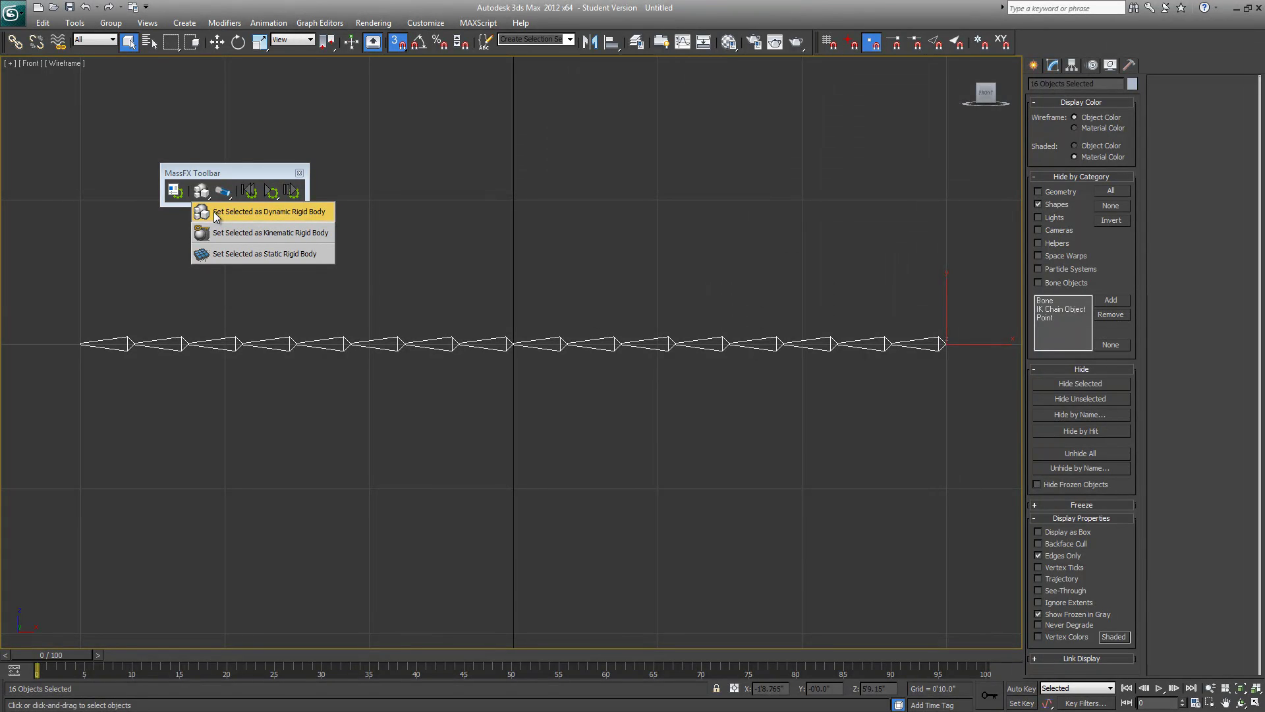
{"action": "left_click", "coordinate": [215, 212]}
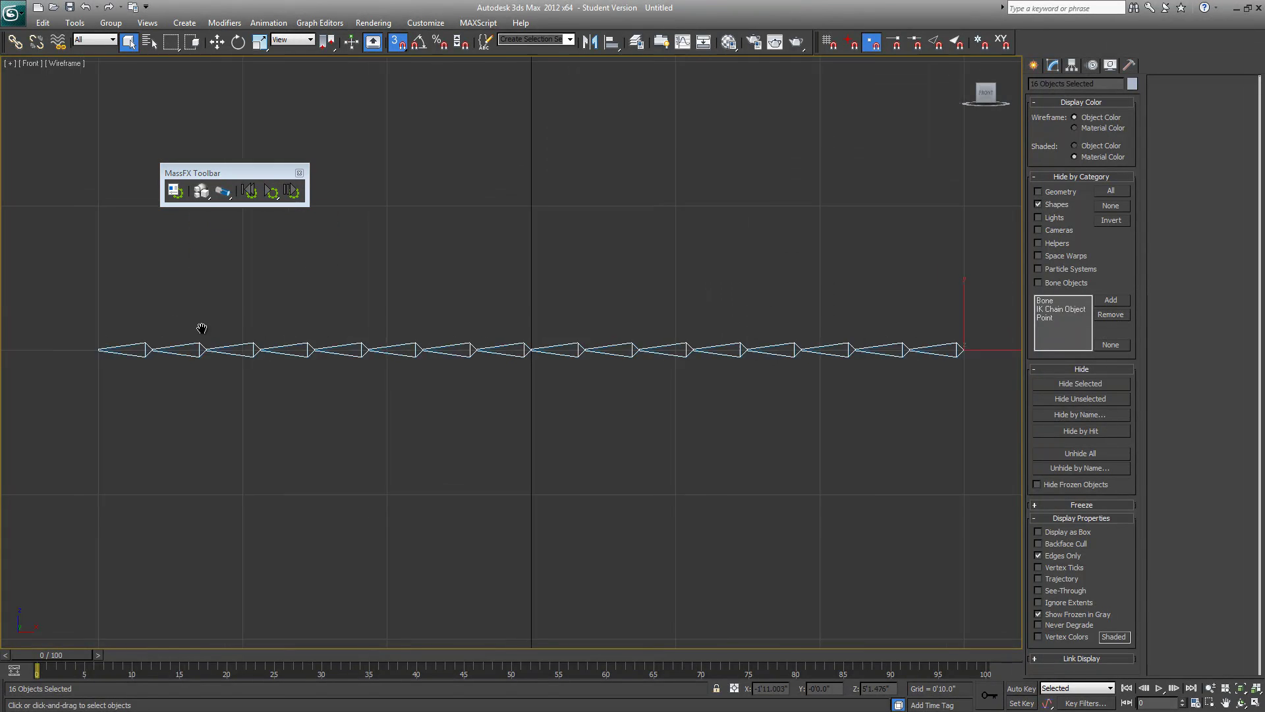
Step: Choose Universal Constraint as the MassFX constraint type for the bone joints
{"action": "scroll", "coordinate": [195, 342], "scroll_direction": "up", "scroll_amount": 3}
{"action": "middle_click_drag", "start_coordinate": [191, 355], "coordinate": [470, 349]}
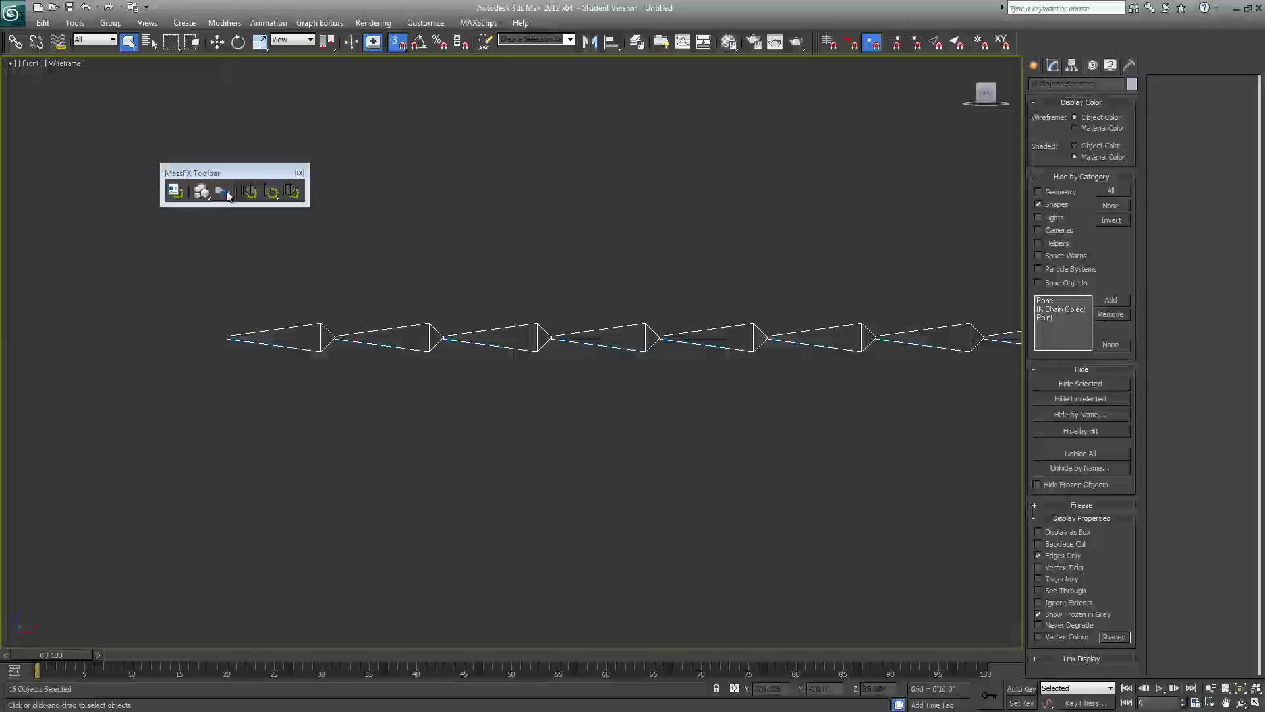
{"action": "left_click_drag", "start_coordinate": [230, 175], "coordinate": [226, 181]}
{"action": "middle_click_drag", "start_coordinate": [382, 394], "coordinate": [298, 401]}
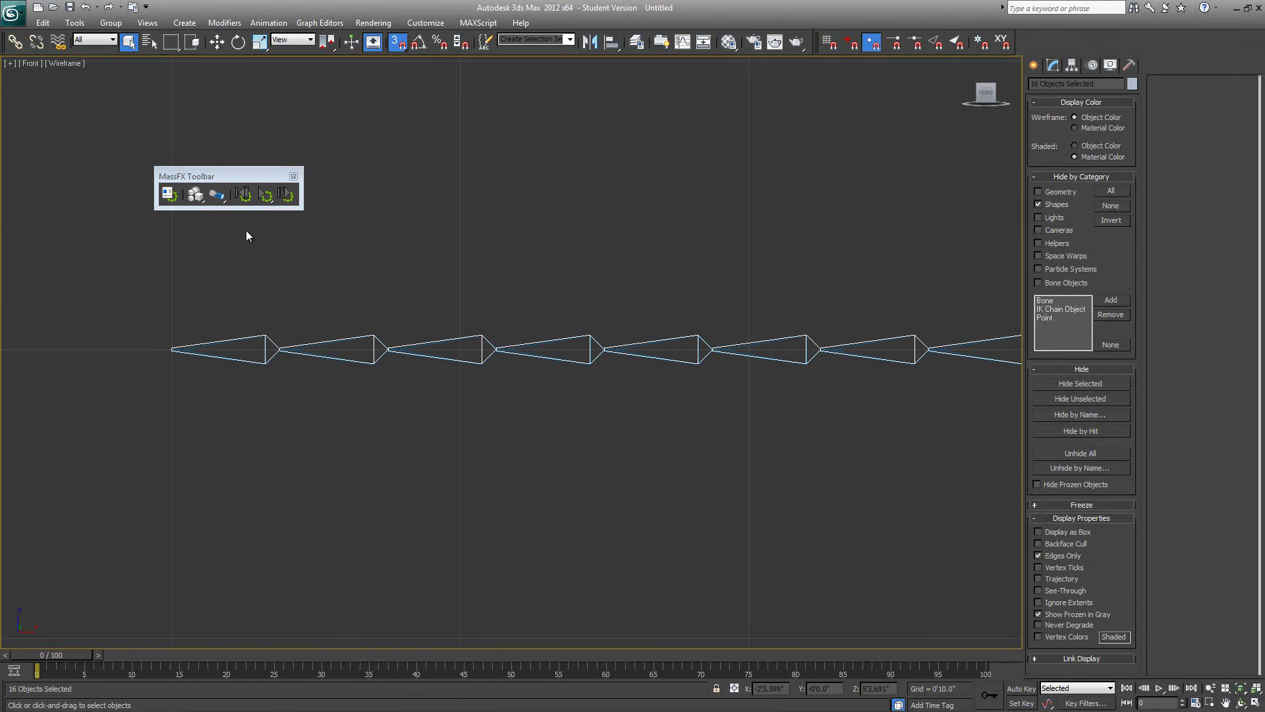
{"action": "left_click_drag", "start_coordinate": [217, 195], "coordinate": [256, 307]}
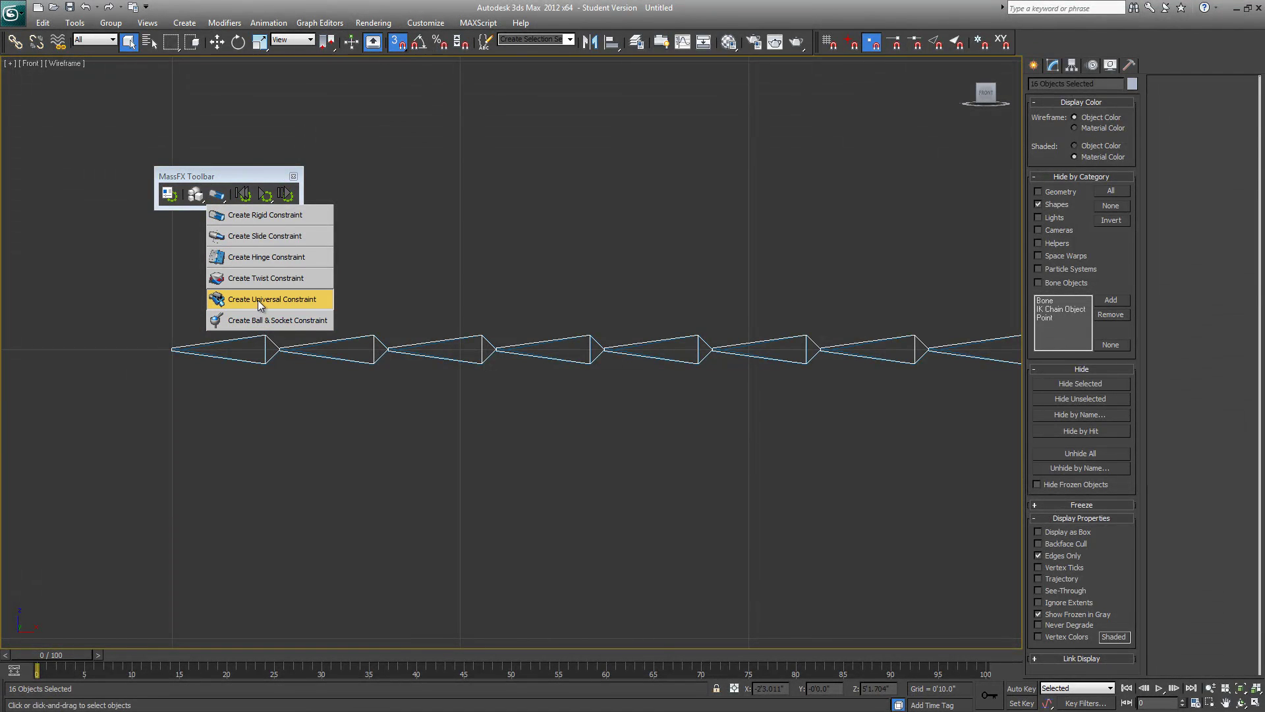
{"action": "mouse_move", "coordinate": [258, 299]}
{"action": "left_mouse_down"}
{"action": "mouse_move", "coordinate": [266, 329]}
{"action": "mouse_move", "coordinate": [256, 301]}
{"action": "left_mouse_up"}
{"action": "left_click_drag", "start_coordinate": [257, 302], "coordinate": [257, 302]}
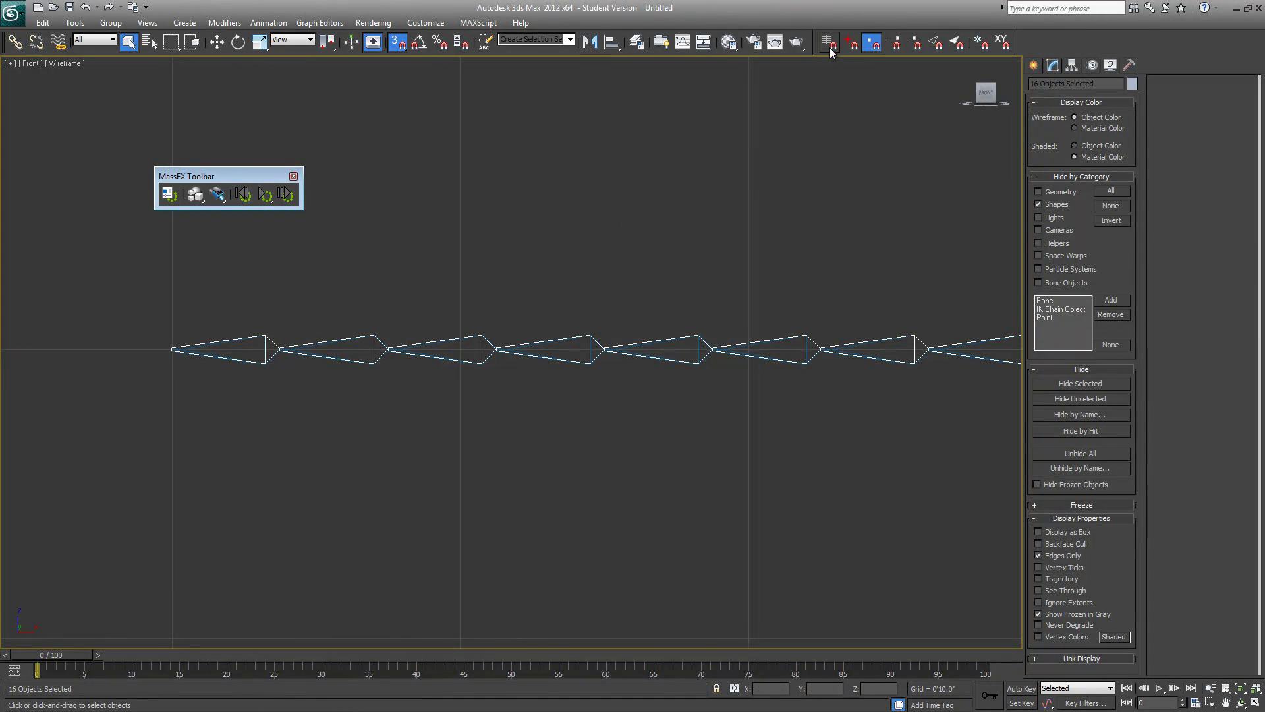
Step: Unhide the Shapes category so that the guide line is displayed with the bones
{"action": "middle_click_drag", "start_coordinate": [562, 175], "coordinate": [575, 186]}
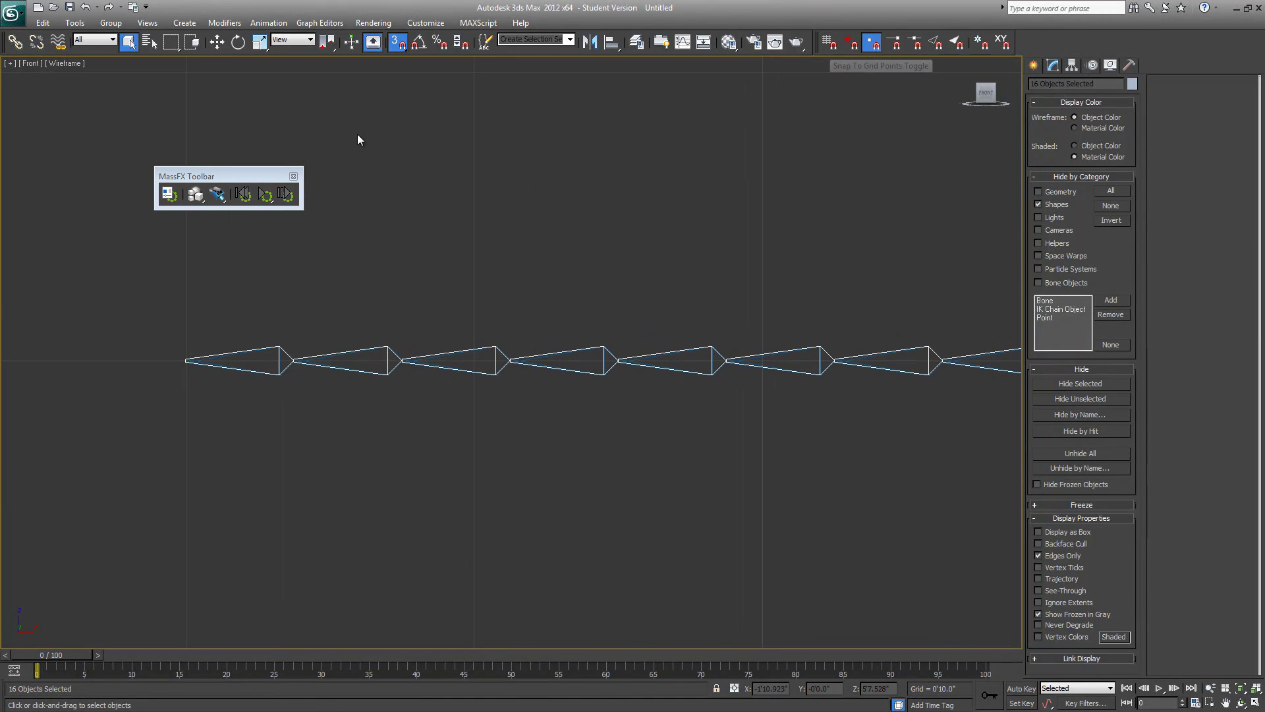
{"action": "scroll", "coordinate": [363, 265], "scroll_direction": "up", "scroll_amount": 2}
{"action": "middle_click_drag", "start_coordinate": [363, 265], "coordinate": [389, 204]}
{"action": "middle_click_drag", "start_coordinate": [201, 329], "coordinate": [309, 332]}
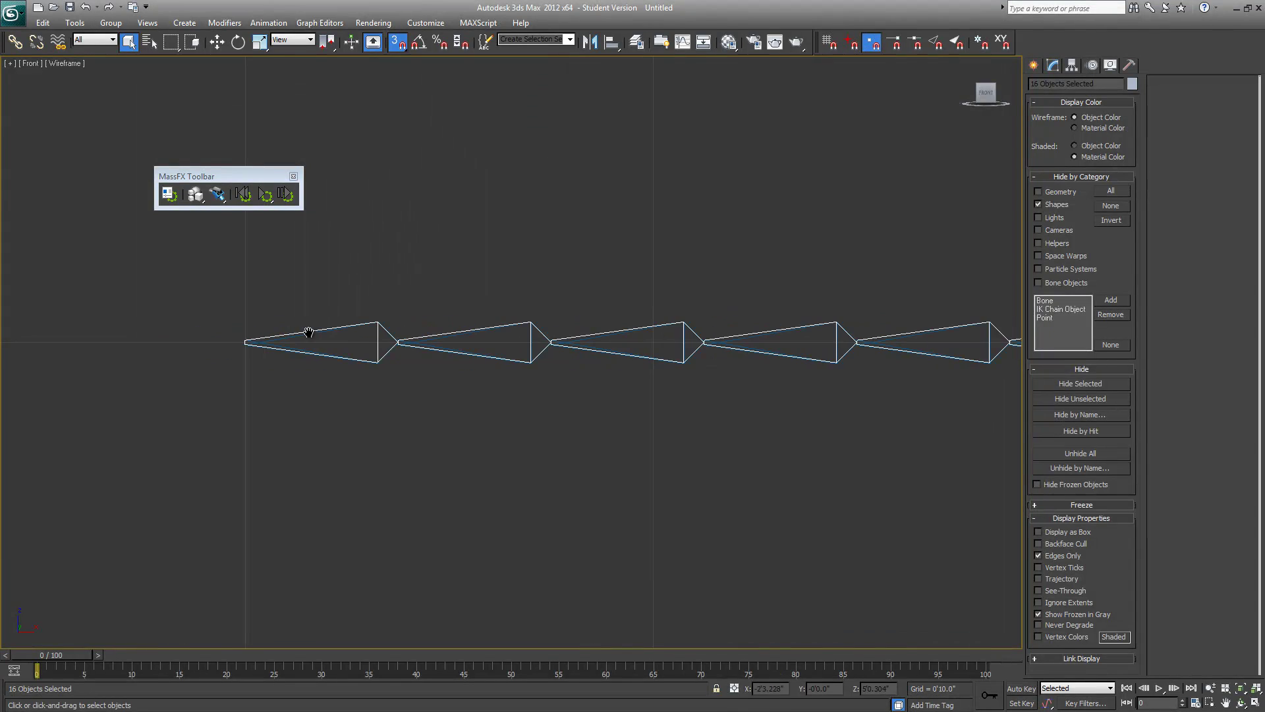
{"action": "left_click", "coordinate": [1053, 204]}
{"action": "middle_click_drag", "start_coordinate": [618, 206], "coordinate": [576, 211]}
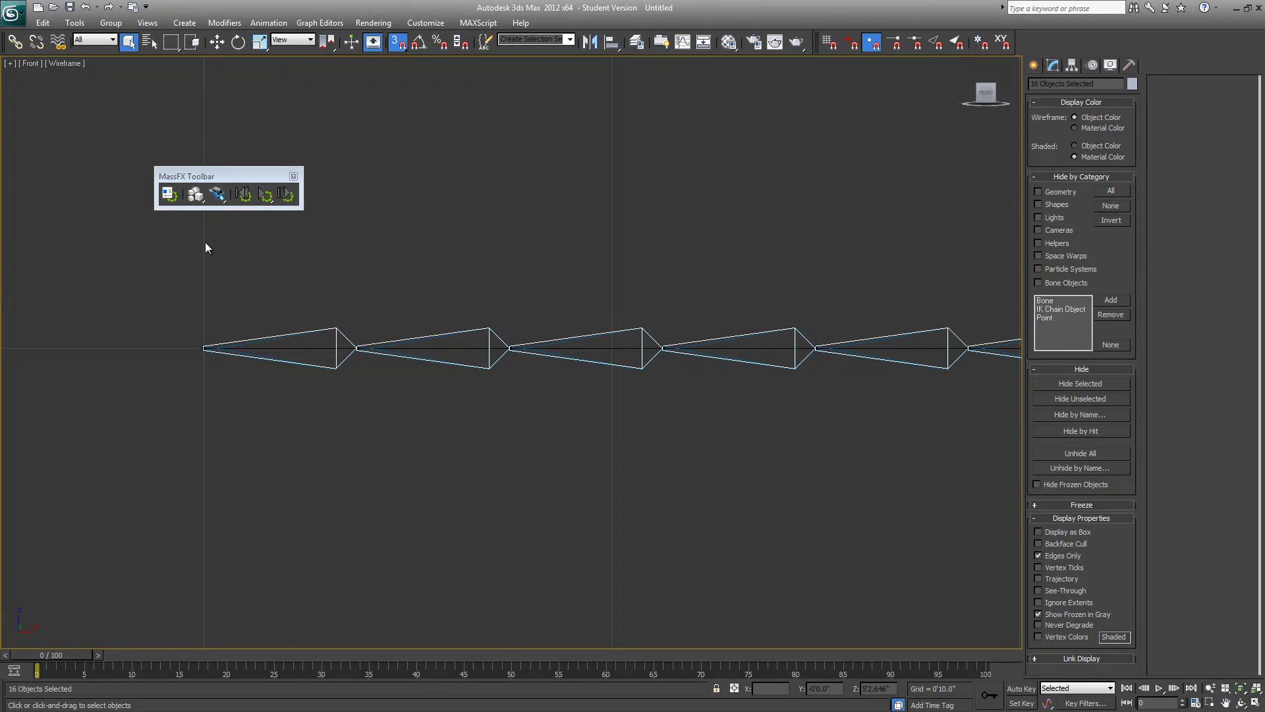
{"action": "middle_click_drag", "start_coordinate": [205, 245], "coordinate": [262, 237]}
{"action": "middle_click_drag", "start_coordinate": [410, 339], "coordinate": [333, 356]}
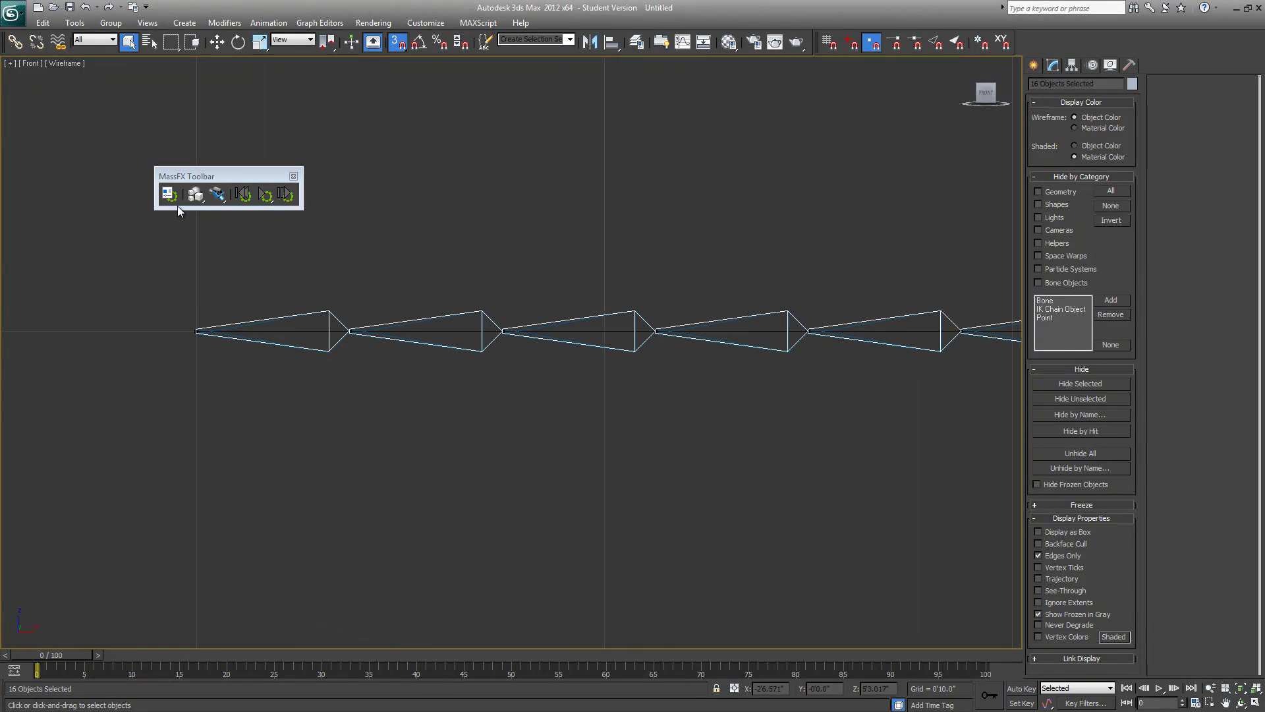
Step: Create a universal constraint with display size about 0.77 on Bone016 and assign Bone015 as its parent
{"action": "left_click", "coordinate": [221, 196]}
{"action": "right_click", "coordinate": [329, 304]}
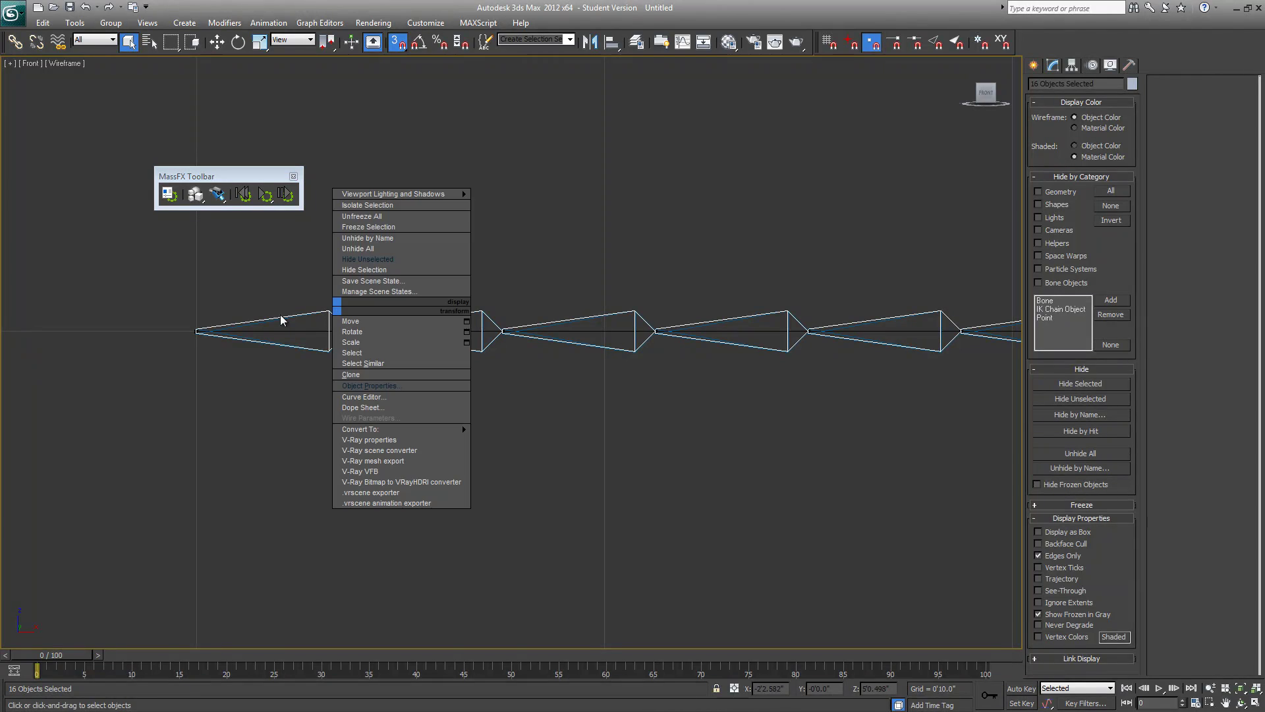
{"action": "left_click", "coordinate": [212, 325]}
{"action": "scroll", "coordinate": [274, 393], "scroll_direction": "up", "scroll_amount": 3}
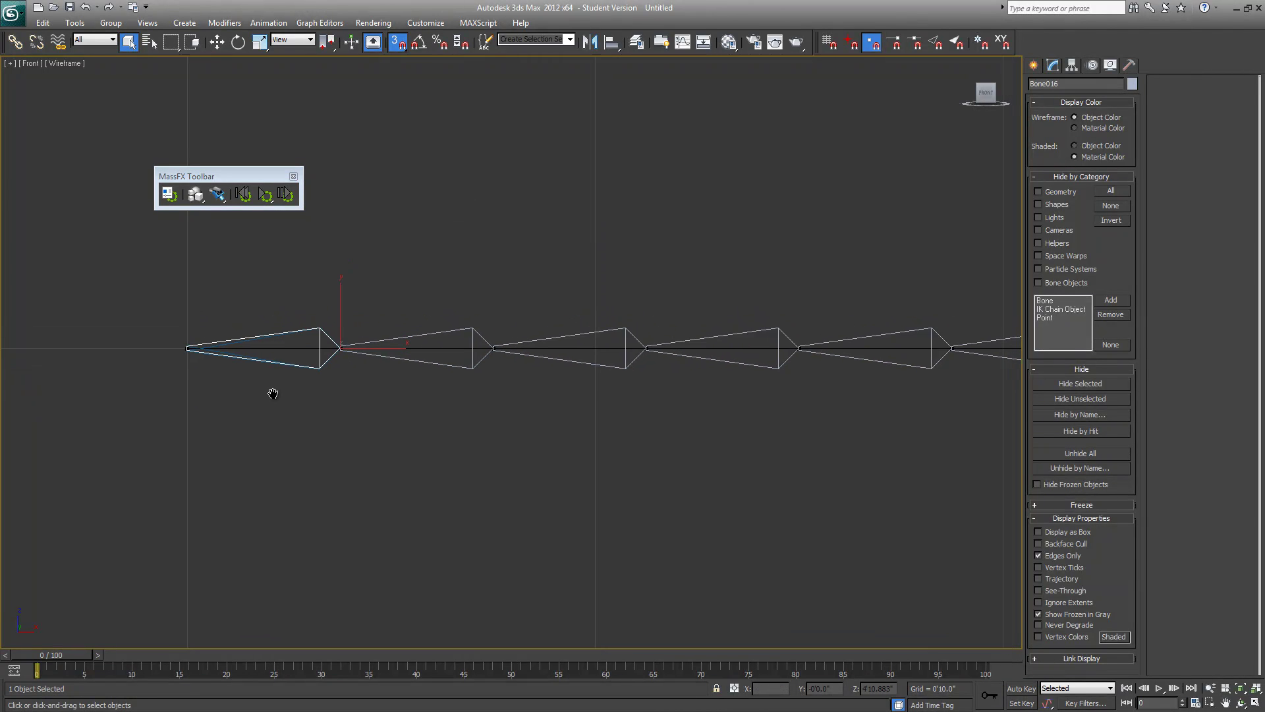
{"action": "left_click", "coordinate": [218, 195]}
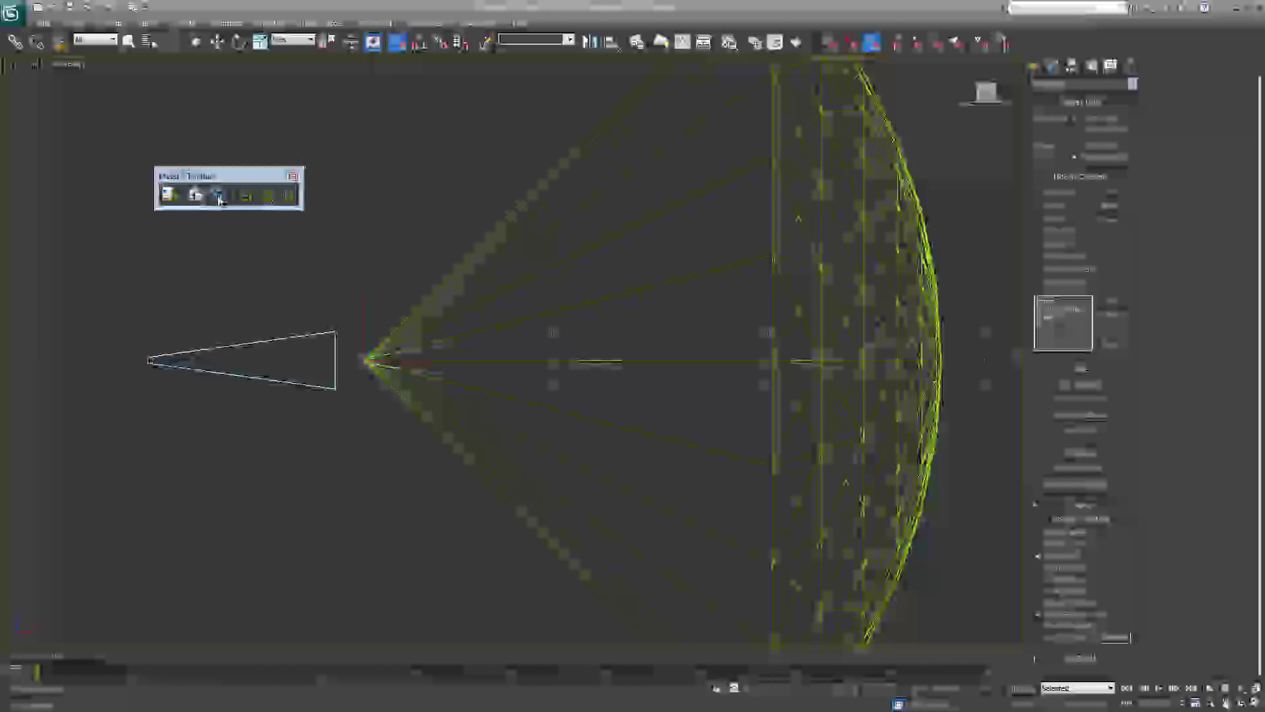
{"action": "left_click", "coordinate": [387, 329]}
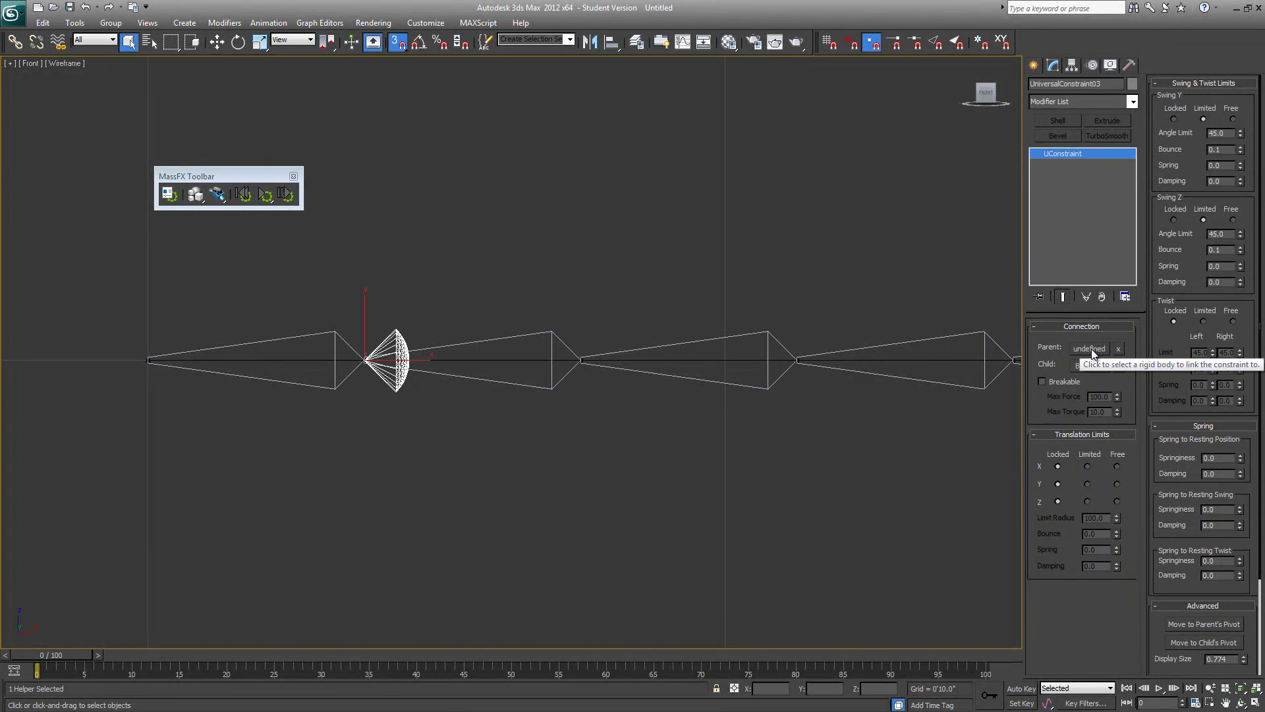
{"action": "left_click", "coordinate": [1087, 349]}
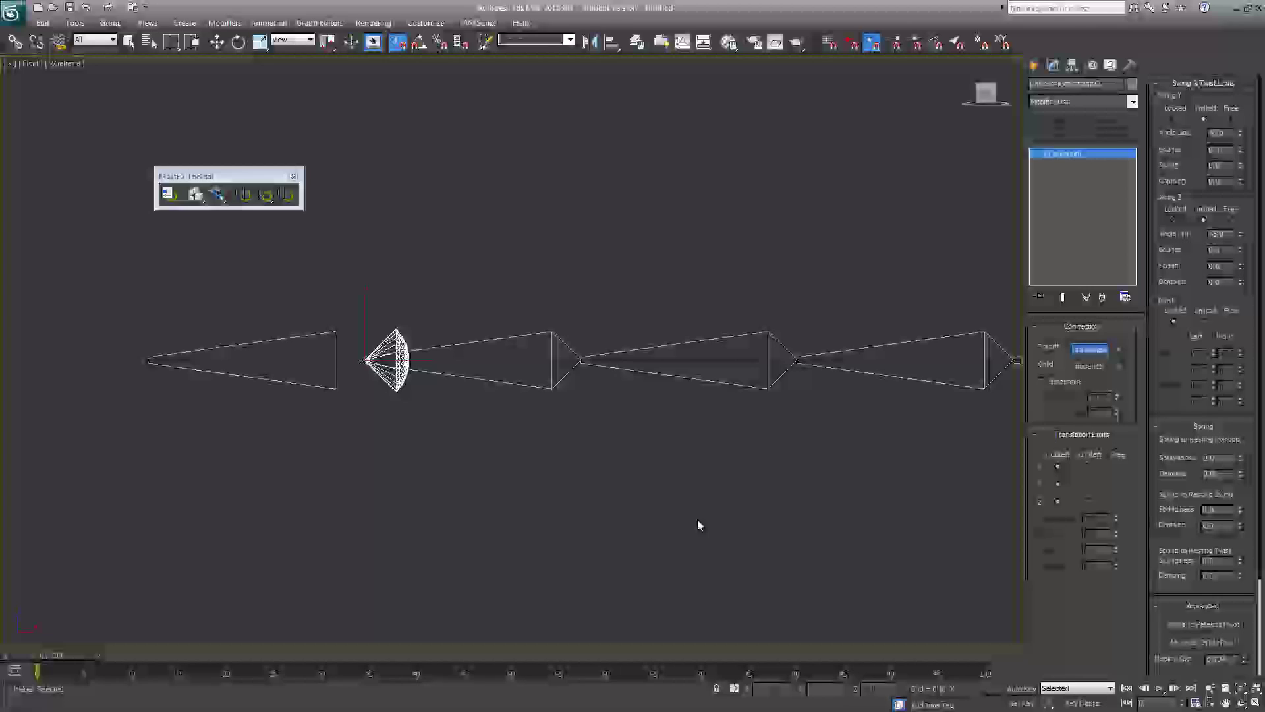
{"action": "left_click", "coordinate": [551, 388]}
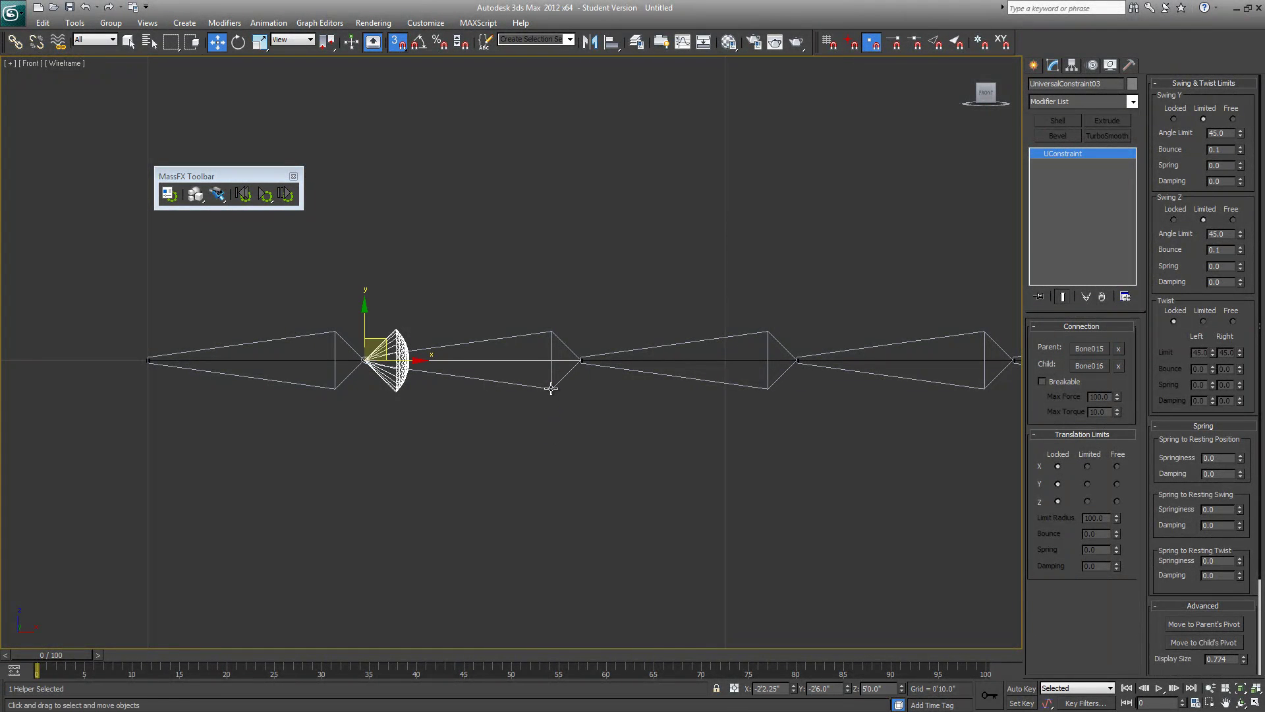
Step: Set Swing Y and Swing Z of the Bone016 constraint to Free and its display size to 0.2
{"action": "left_click", "coordinate": [1233, 119]}
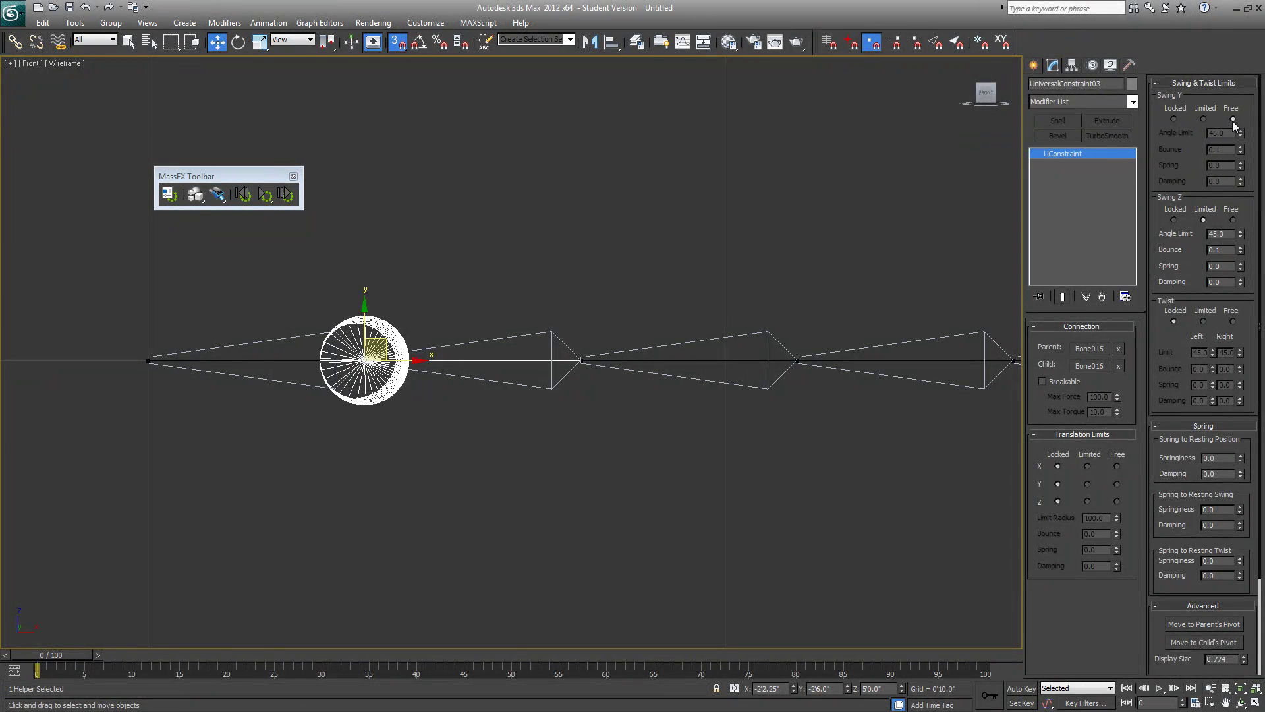
{"action": "left_click", "coordinate": [1233, 219]}
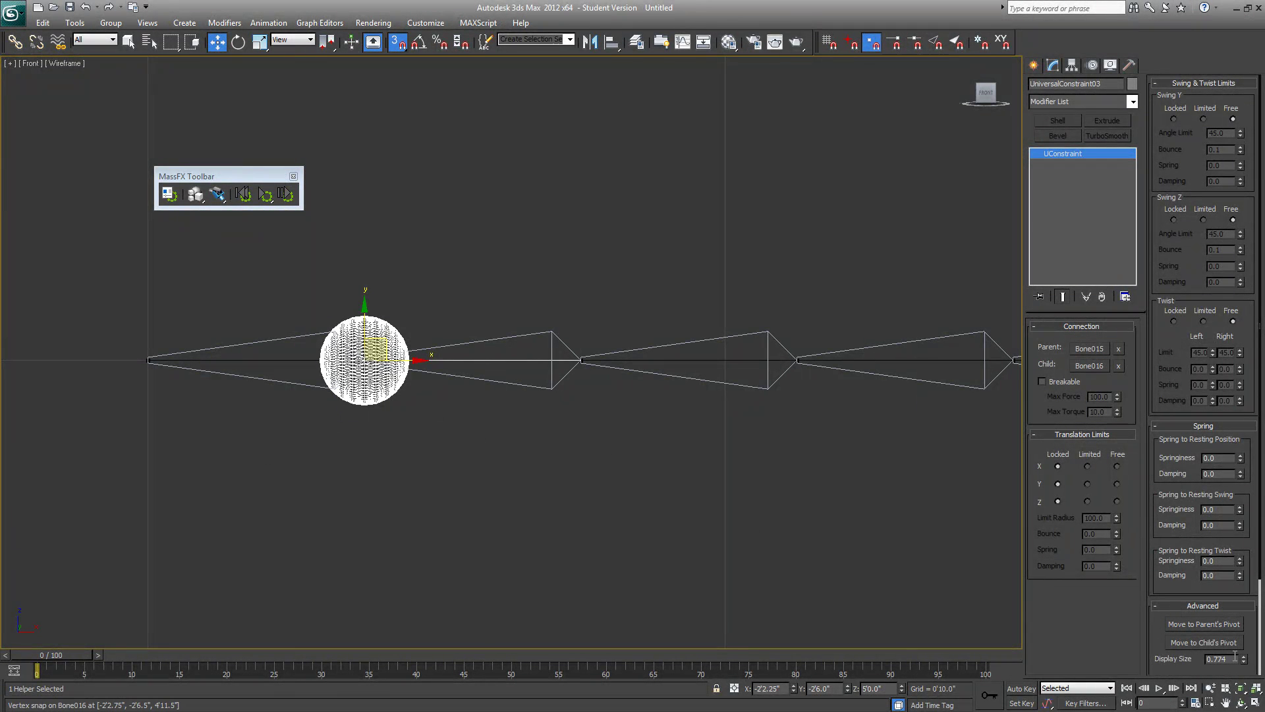
{"action": "left_click_drag", "start_coordinate": [1234, 656], "coordinate": [1165, 659]}
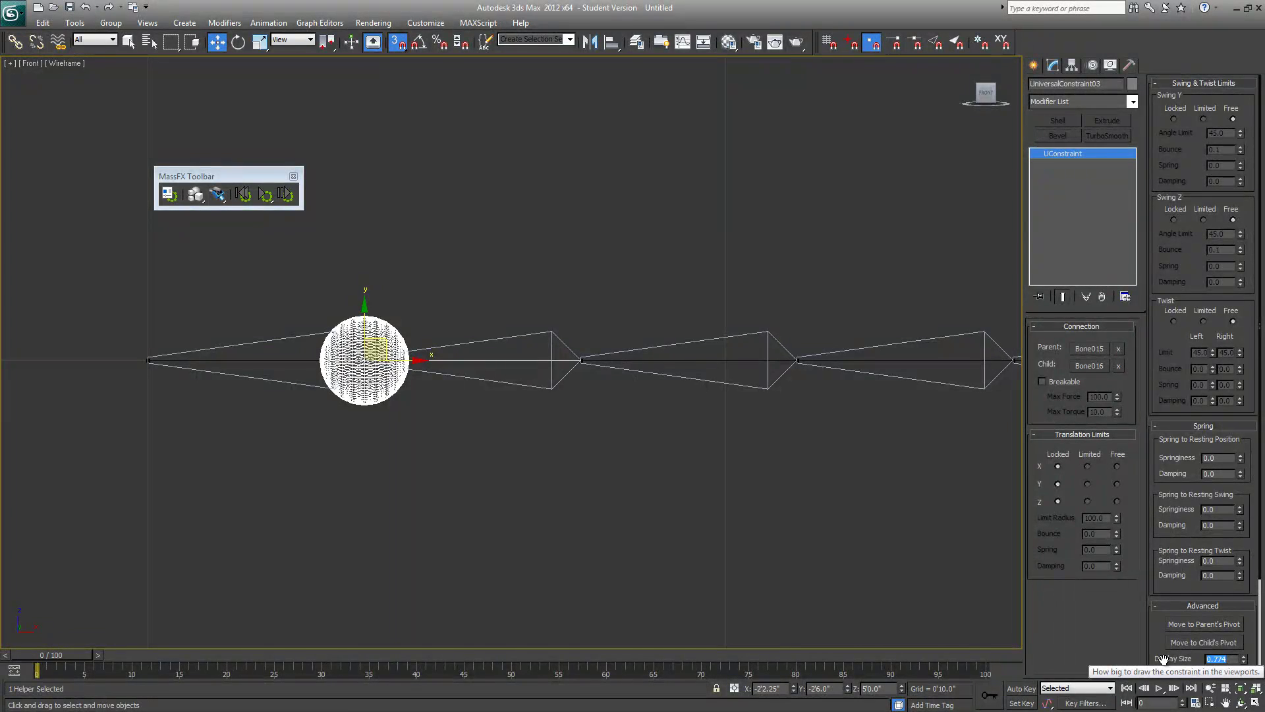
{"action": "key", "text": "Return"}
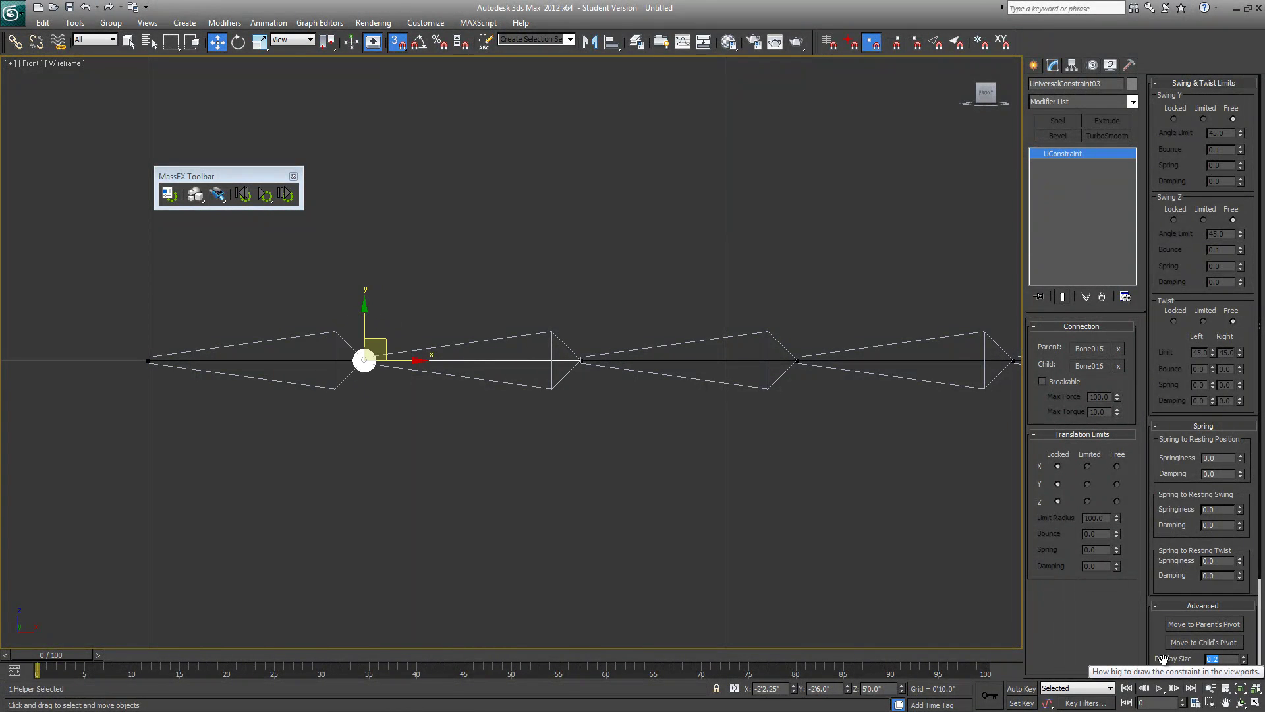
Step: Create a universal constraint with display size about 1.47 on Bone015 and assign Bone014 as its parent
{"action": "middle_click_drag", "start_coordinate": [682, 586], "coordinate": [519, 576]}
{"action": "left_click", "coordinate": [366, 375]}
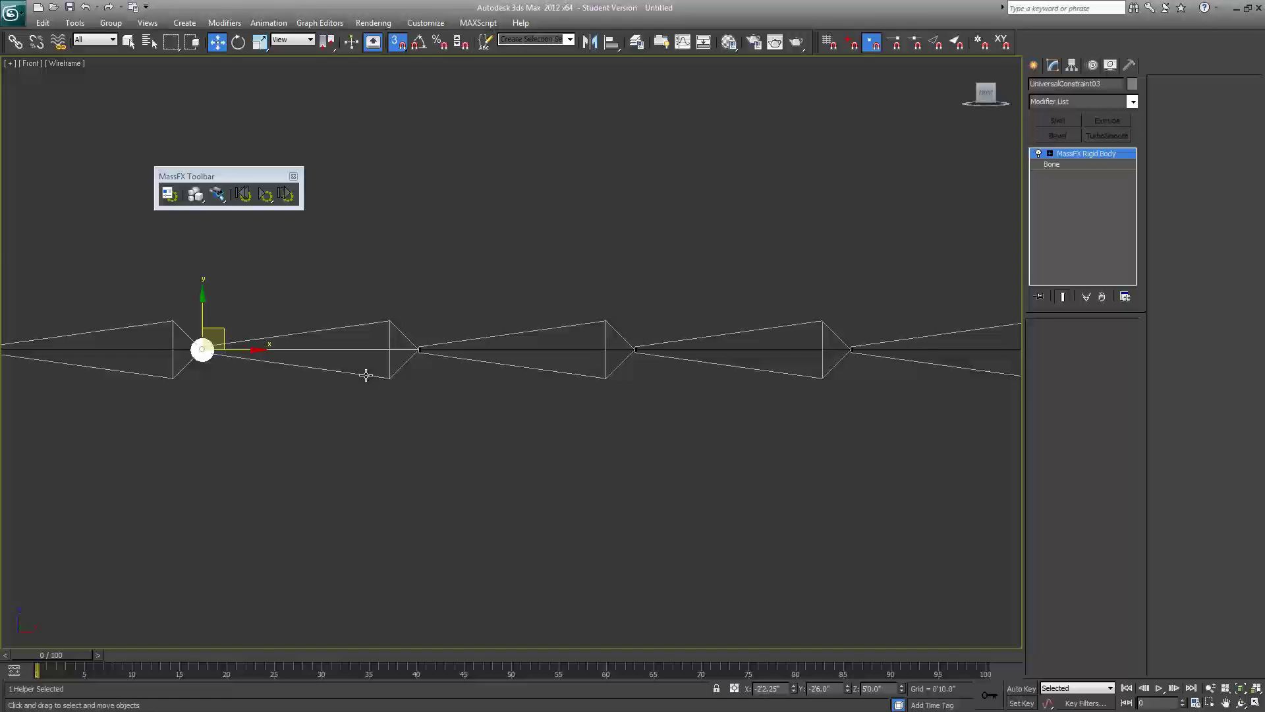
{"action": "left_click", "coordinate": [224, 196]}
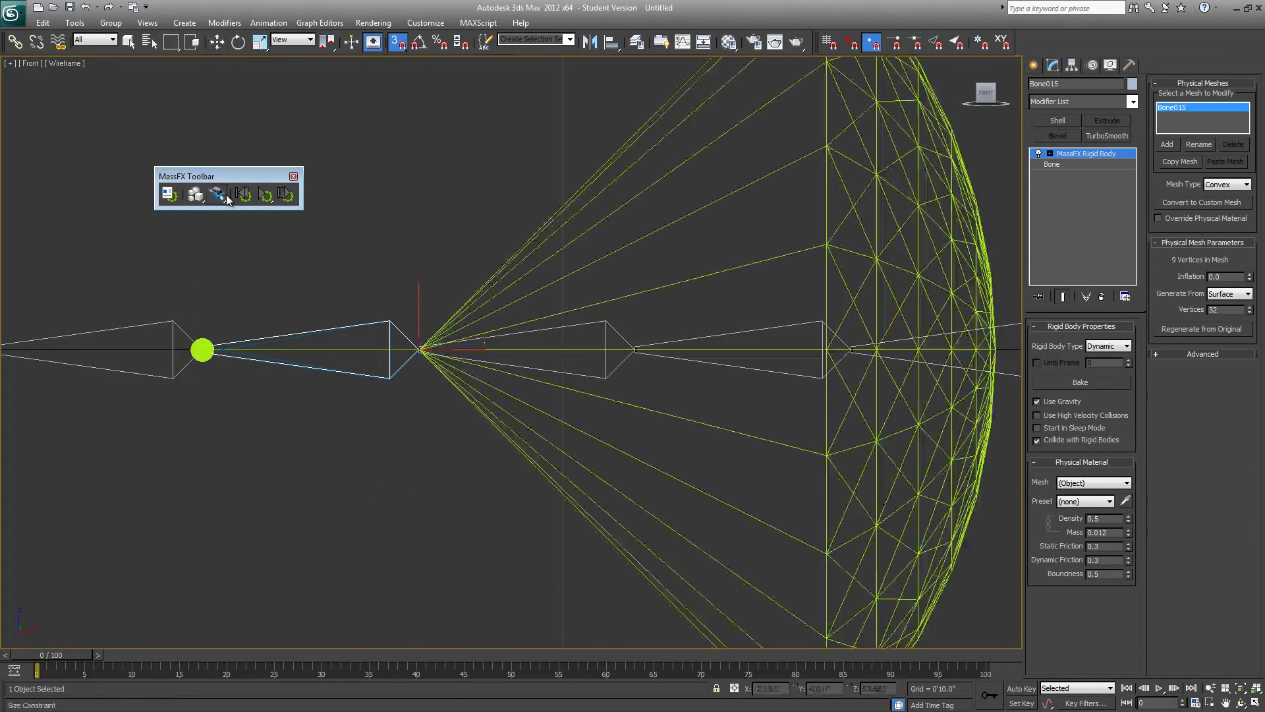
{"action": "left_click", "coordinate": [448, 270]}
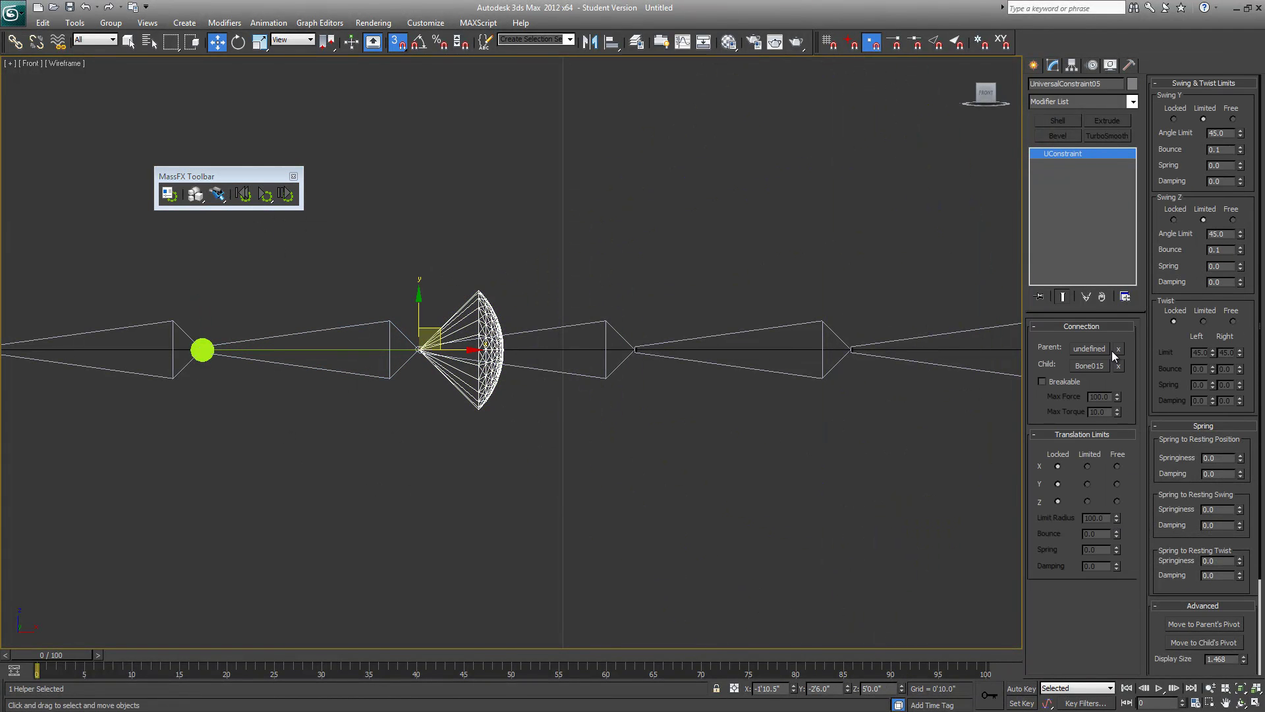
{"action": "left_click", "coordinate": [1104, 347]}
{"action": "left_click", "coordinate": [593, 375]}
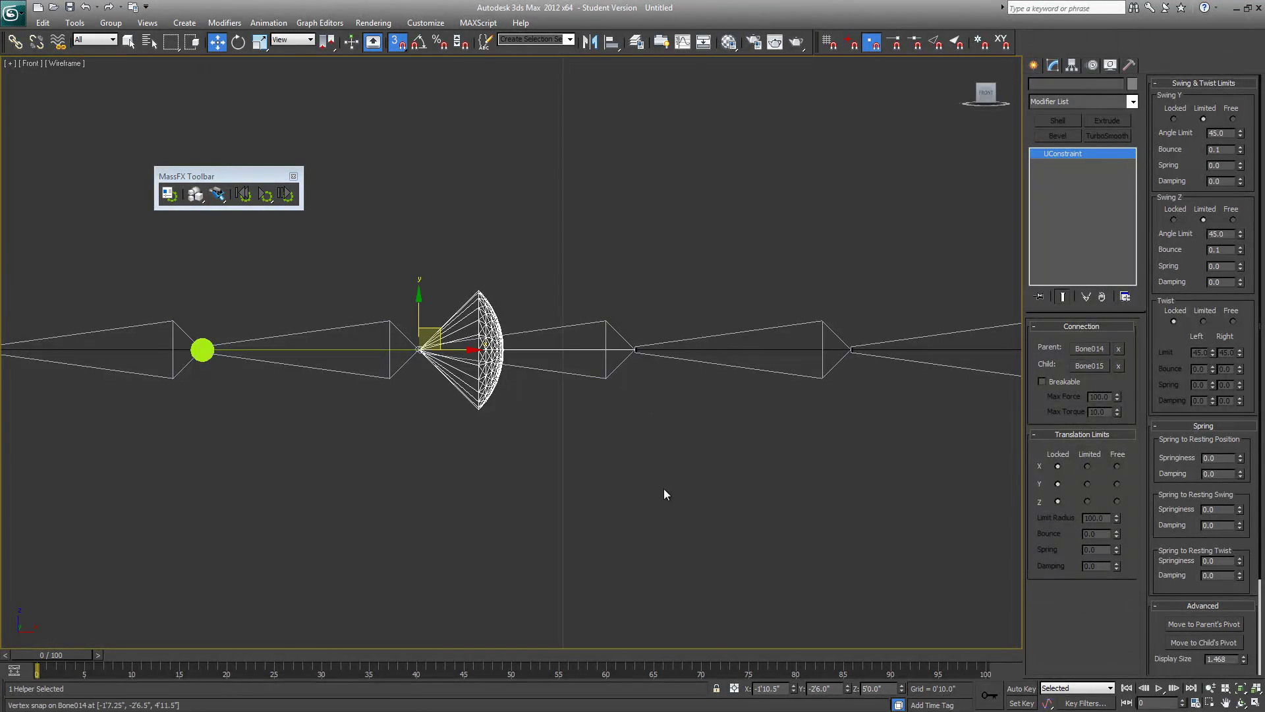
Step: Set Swing Y, Swing Z and Twist of the Bone015 constraint to Free and its display size to 0.2
{"action": "left_click", "coordinate": [1232, 118]}
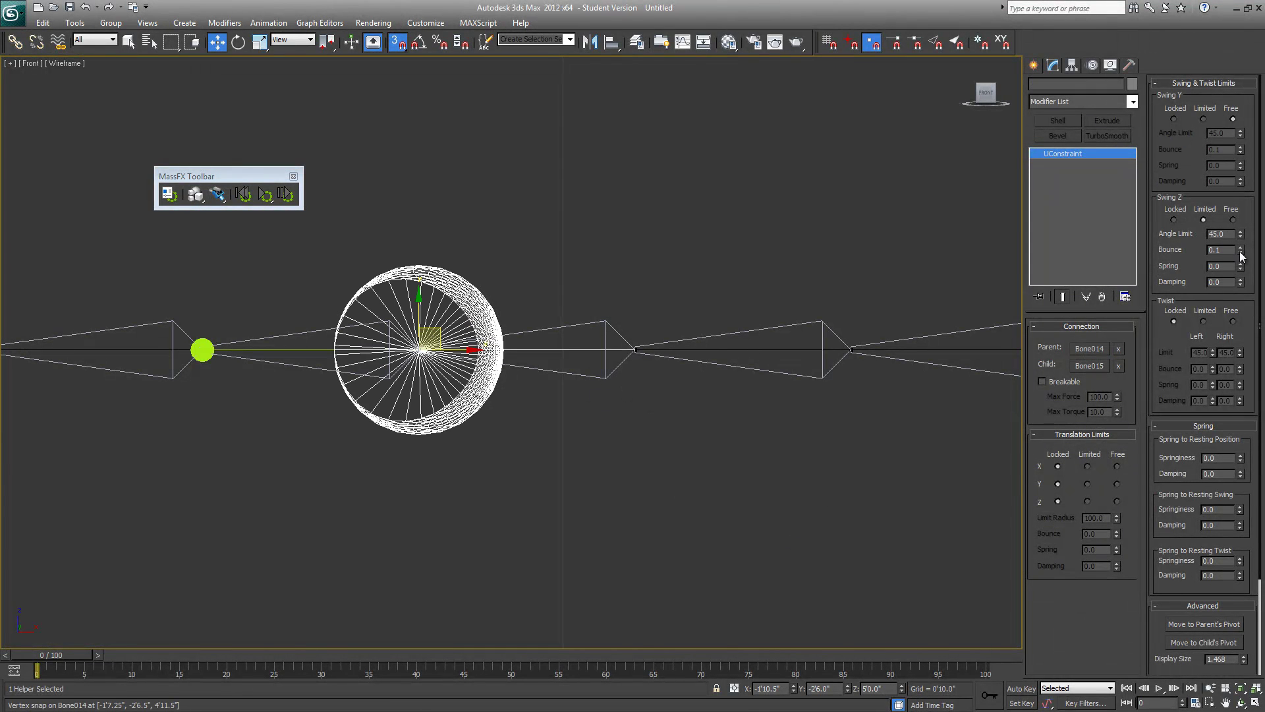
{"action": "left_click", "coordinate": [1231, 220]}
{"action": "left_click", "coordinate": [1233, 321]}
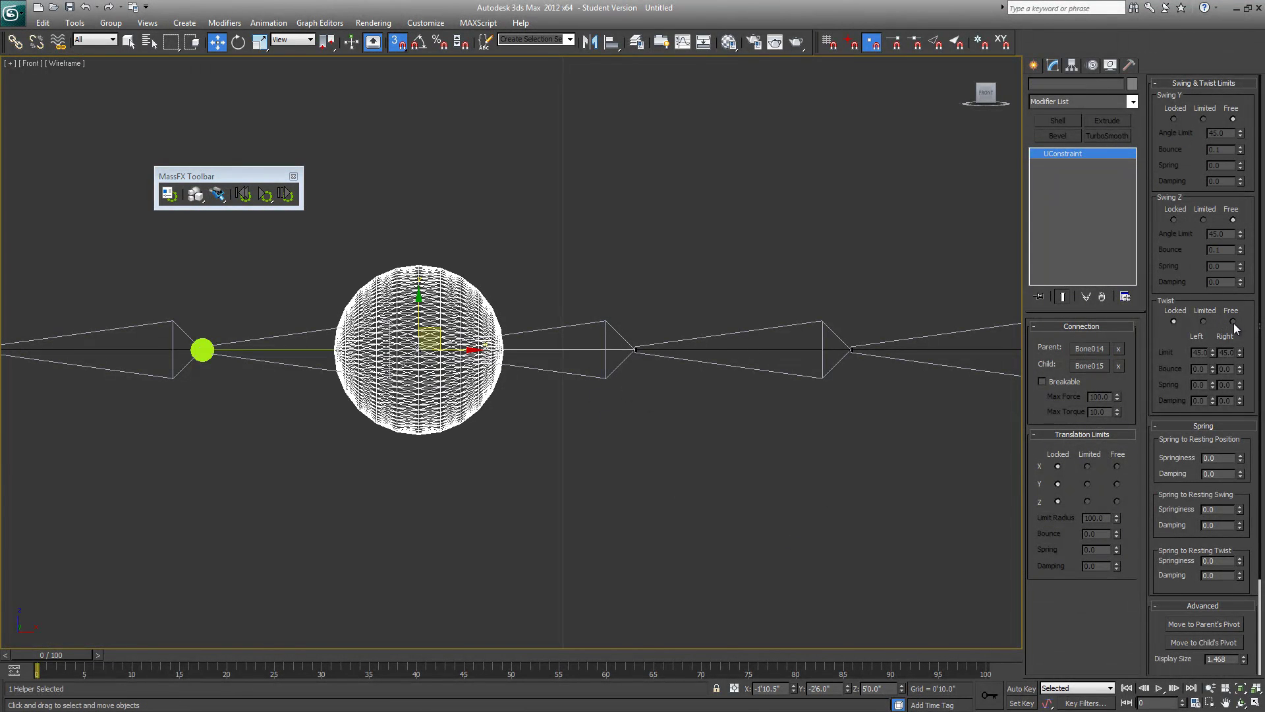
{"action": "left_click", "coordinate": [1219, 658]}
{"action": "type", "text": "0.2"}
{"action": "key", "text": "Return"}
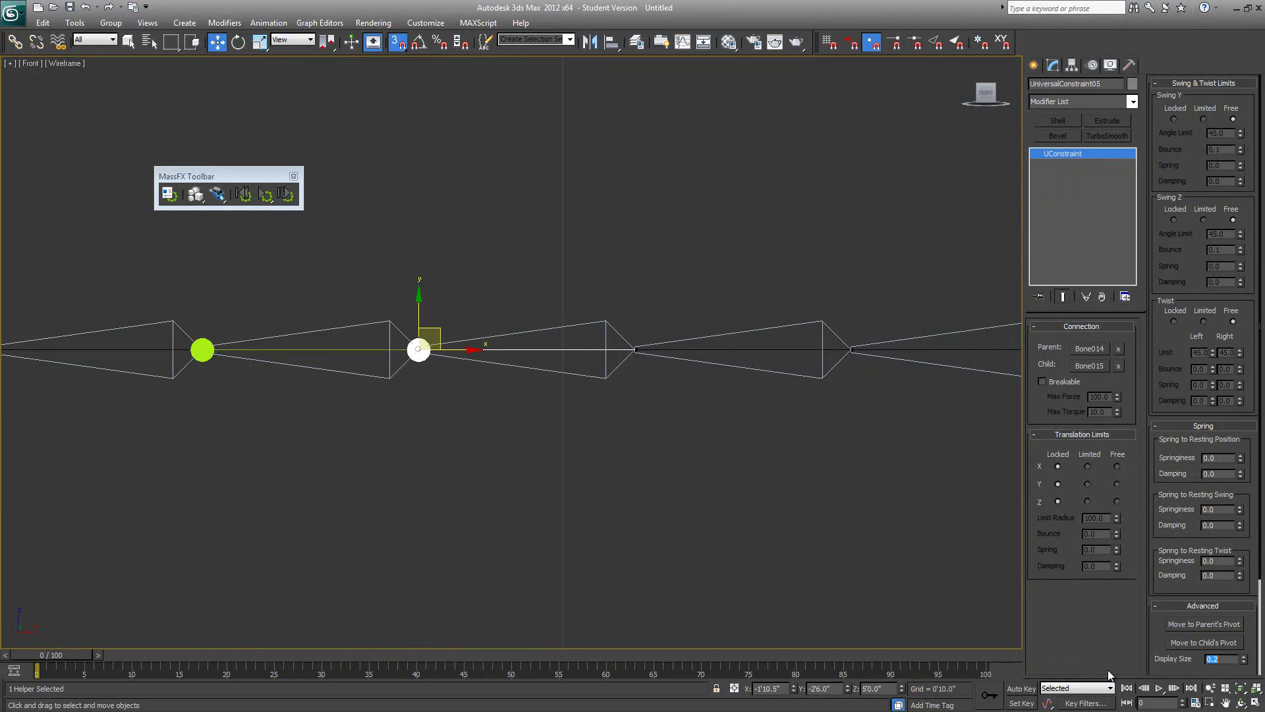
Step: Create a universal constraint with display size about 0.7 on Bone014 and assign Bone013 as its parent
{"action": "middle_click_drag", "start_coordinate": [577, 508], "coordinate": [436, 508]}
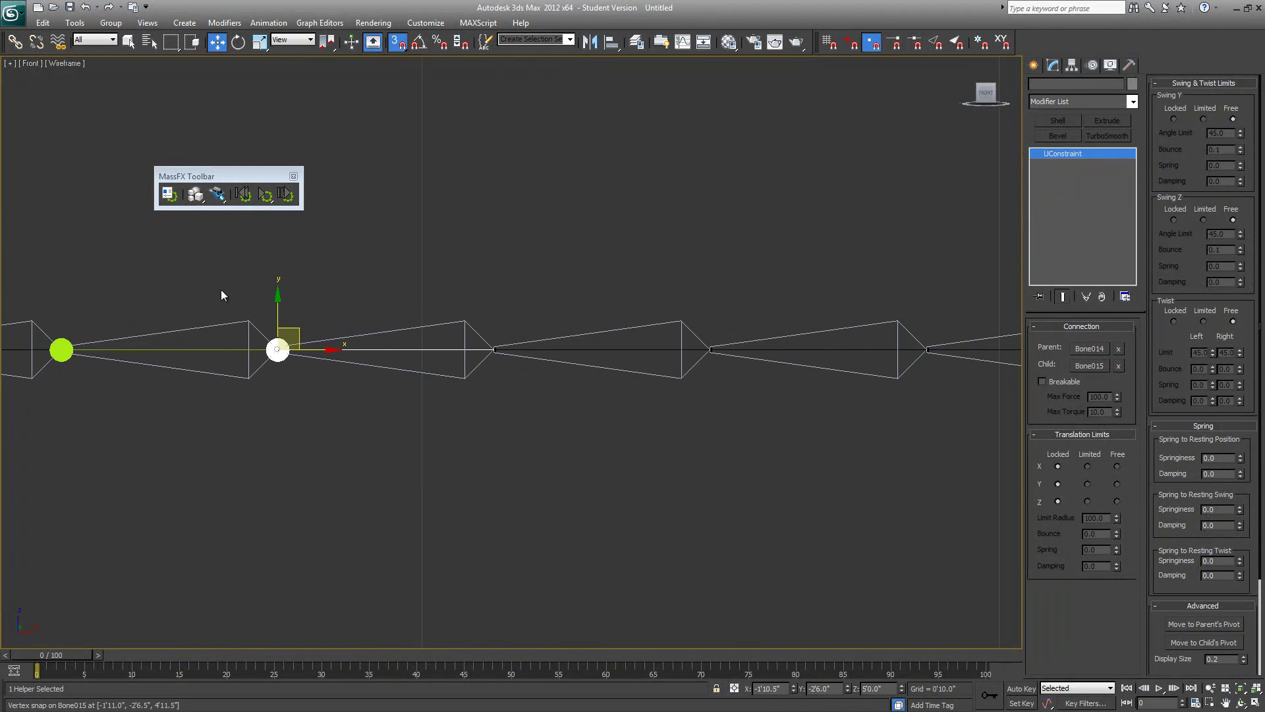
{"action": "left_click", "coordinate": [365, 367]}
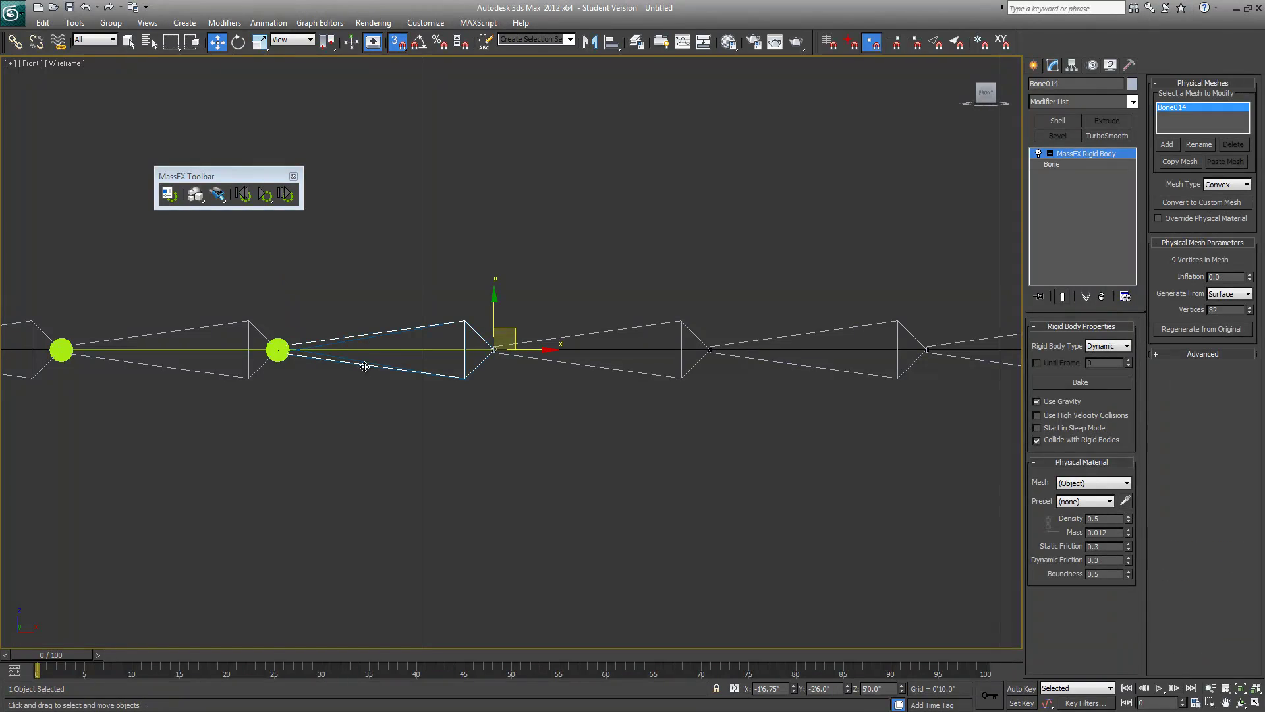
{"action": "left_click", "coordinate": [217, 195]}
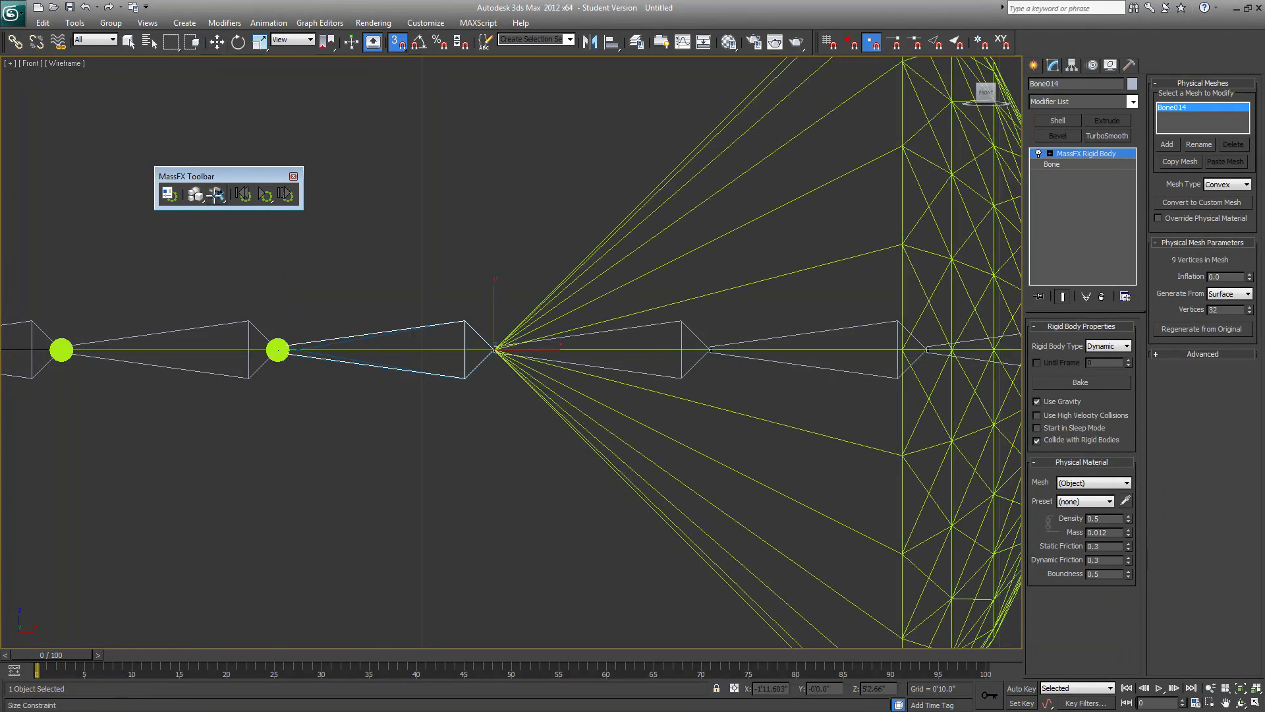
{"action": "left_click", "coordinate": [513, 313]}
{"action": "left_click", "coordinate": [1087, 350]}
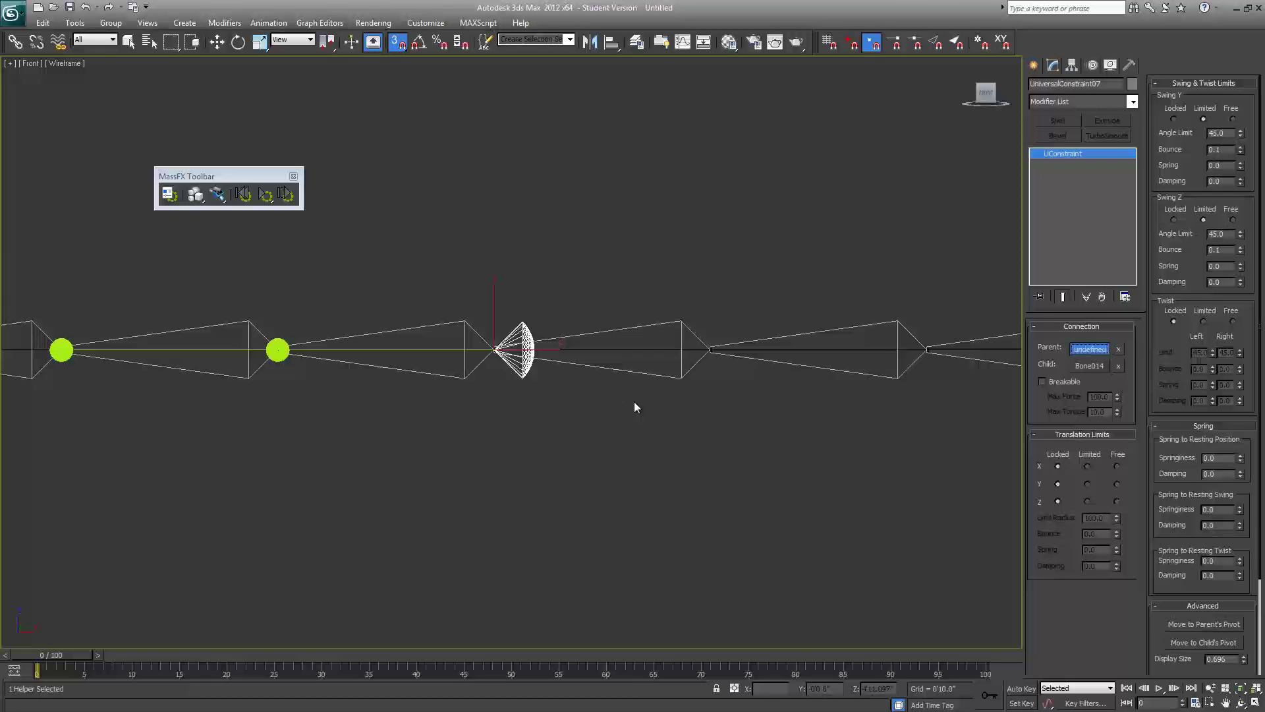
{"action": "left_click", "coordinate": [643, 370]}
Step: Set Swing Y, Swing Z and Twist of the Bone014 constraint to Free and its display size to 0.2
{"action": "middle_click_drag", "start_coordinate": [845, 468], "coordinate": [709, 493]}
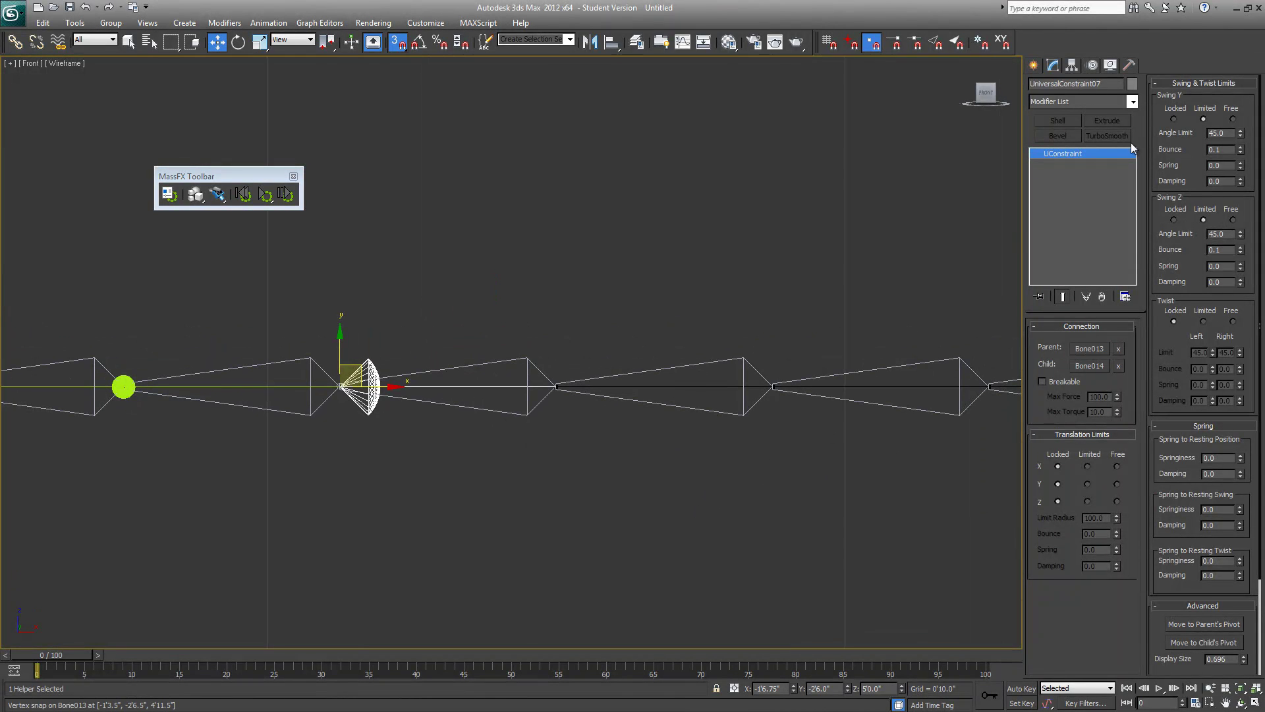
{"action": "left_click", "coordinate": [1233, 118]}
{"action": "left_click", "coordinate": [1233, 220]}
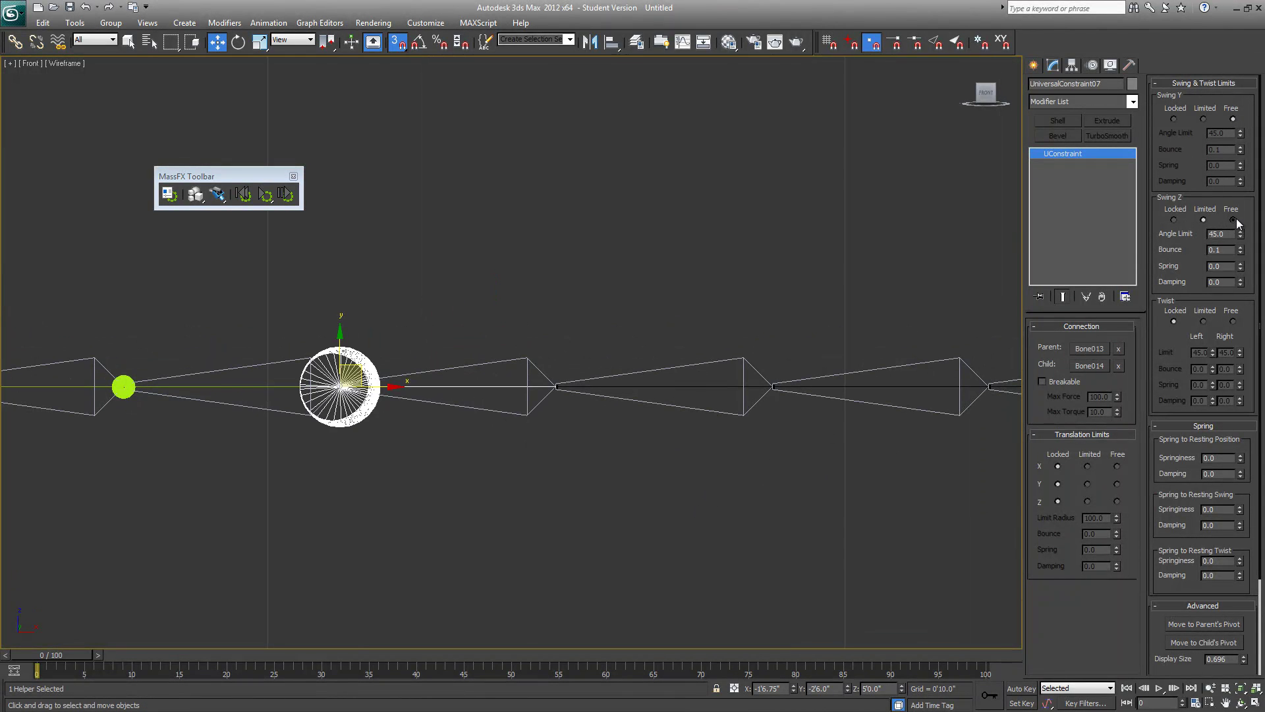
{"action": "left_click", "coordinate": [1233, 321]}
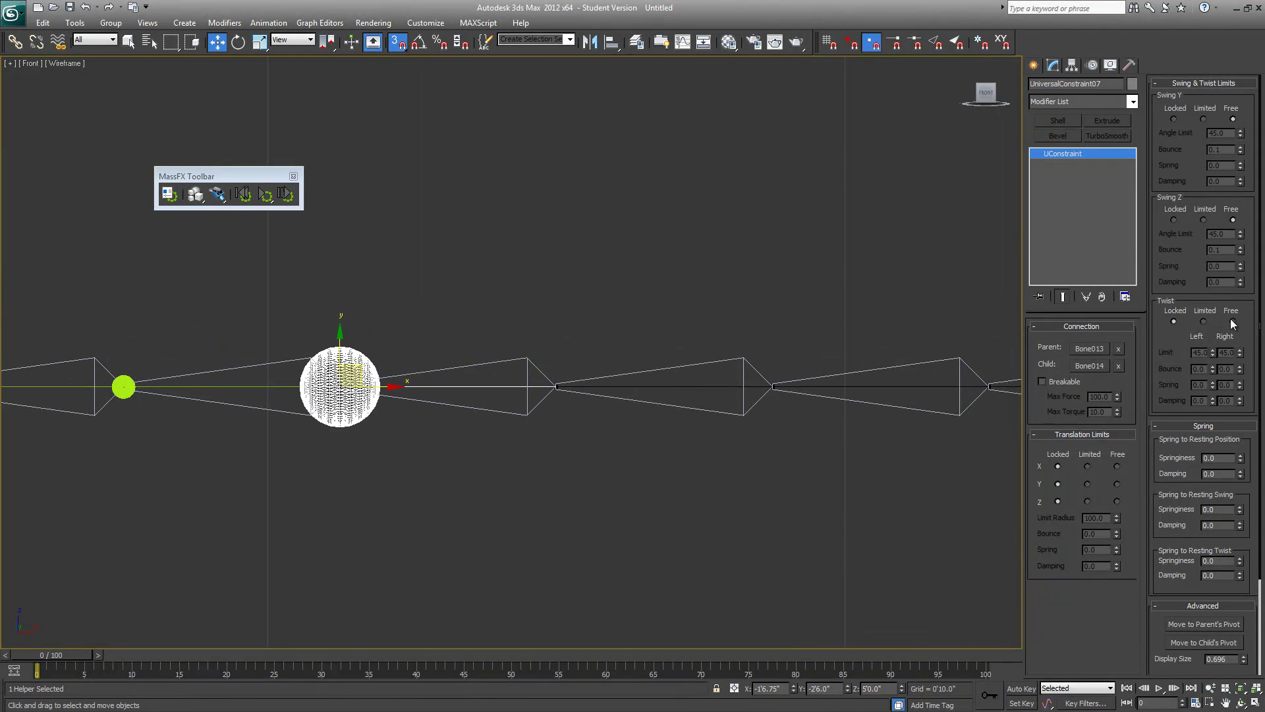
{"action": "double_click", "coordinate": [1225, 659]}
{"action": "type", "text": "0.2"}
{"action": "key", "text": "Return"}
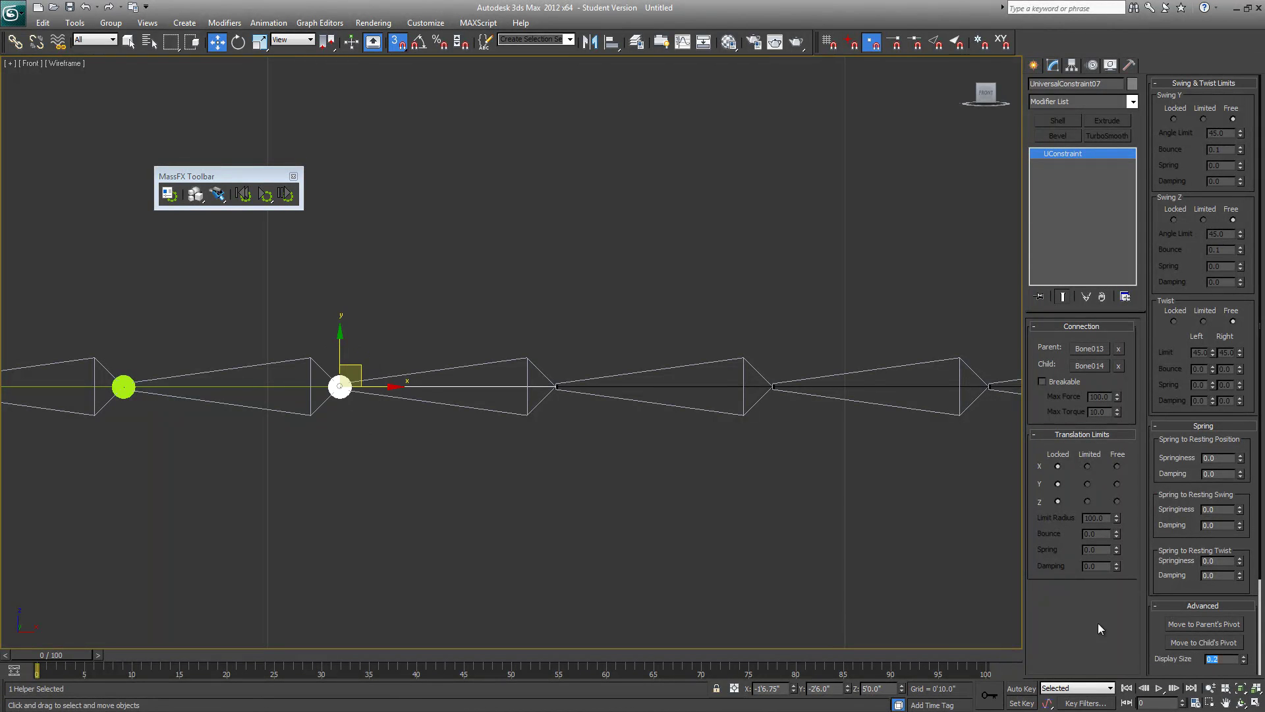
Step: Create a universal constraint with display size about 0.9 on Bone002 and assign Bone001 as its parent
{"action": "middle_click_drag", "start_coordinate": [747, 532], "coordinate": [599, 520]}
{"action": "scroll", "coordinate": [658, 494], "scroll_direction": "down", "scroll_amount": 1}
{"action": "scroll", "coordinate": [686, 478], "scroll_direction": "down", "scroll_amount": 1}
{"action": "middle_click_drag", "start_coordinate": [672, 480], "coordinate": [568, 500]}
{"action": "middle_click_drag", "start_coordinate": [722, 455], "coordinate": [604, 461]}
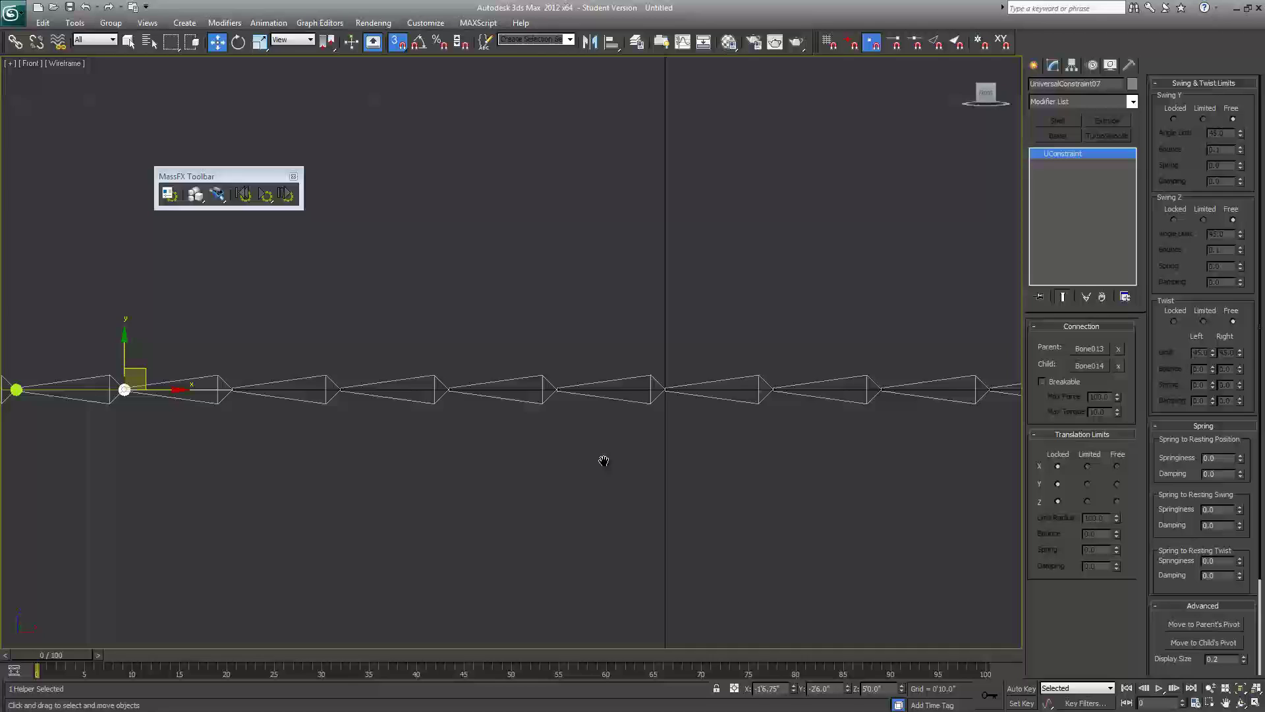
{"action": "scroll", "coordinate": [678, 459], "scroll_direction": "down", "scroll_amount": 1}
{"action": "middle_click_drag", "start_coordinate": [736, 455], "coordinate": [522, 441]}
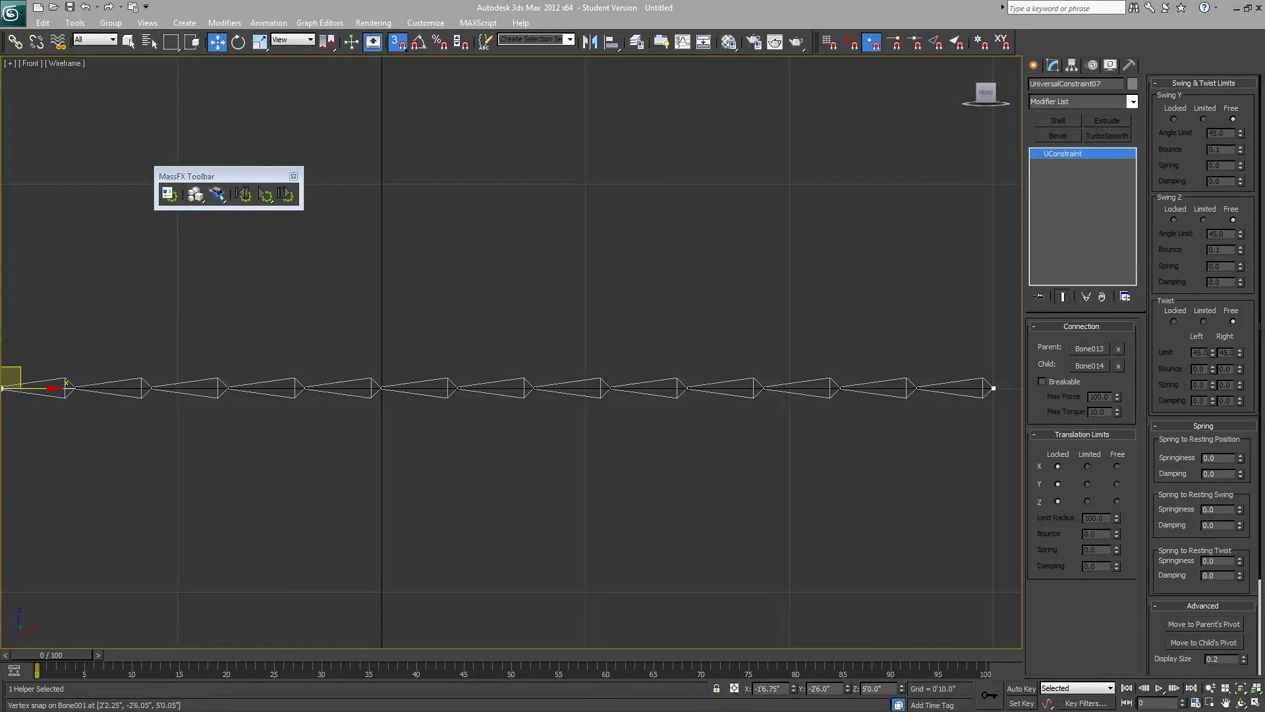
{"action": "scroll", "coordinate": [702, 381], "scroll_direction": "up", "scroll_amount": 5}
{"action": "left_click", "coordinate": [701, 382]}
{"action": "left_click", "coordinate": [659, 354]}
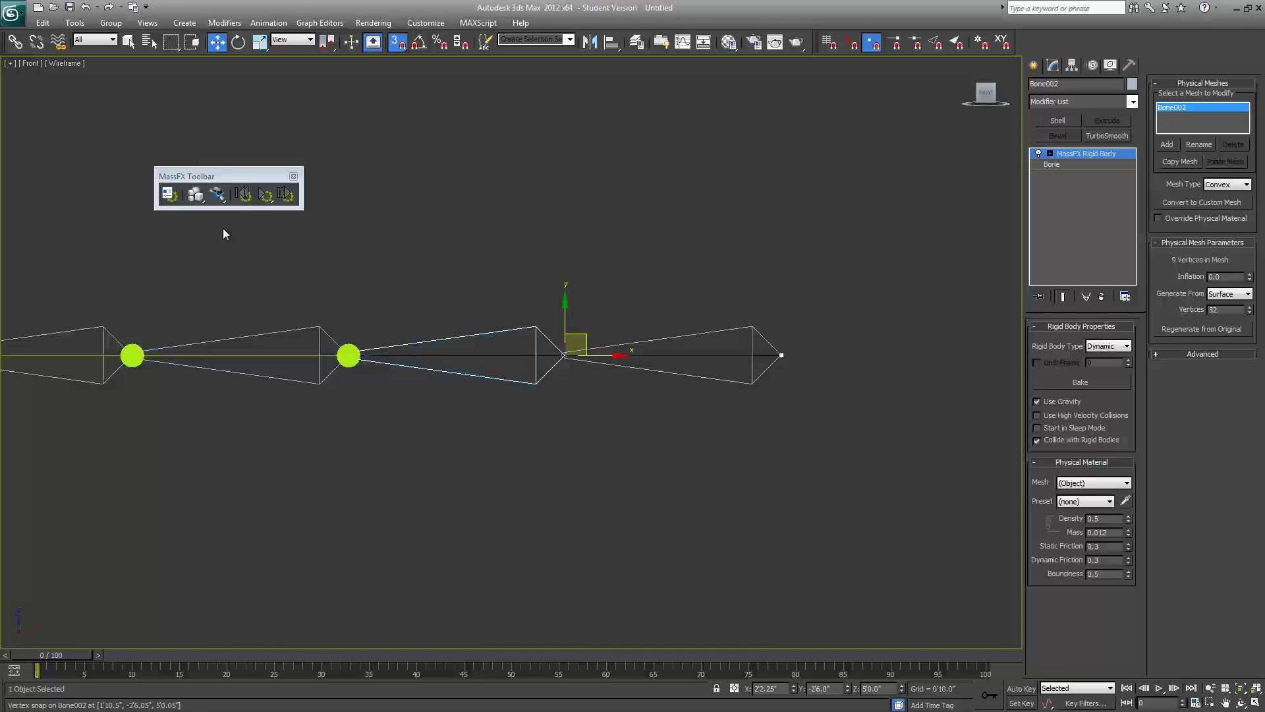
{"action": "left_click", "coordinate": [218, 193]}
{"action": "left_click", "coordinate": [601, 322]}
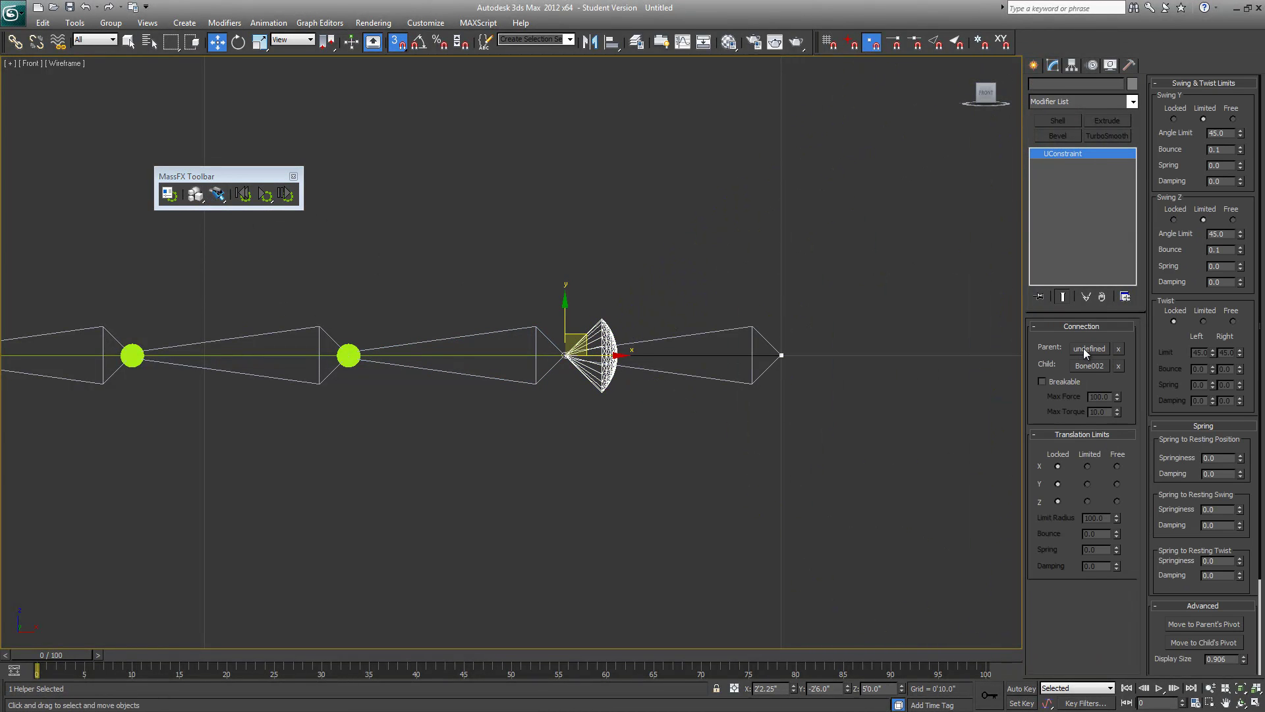
{"action": "left_click", "coordinate": [1086, 347]}
{"action": "left_click", "coordinate": [745, 392]}
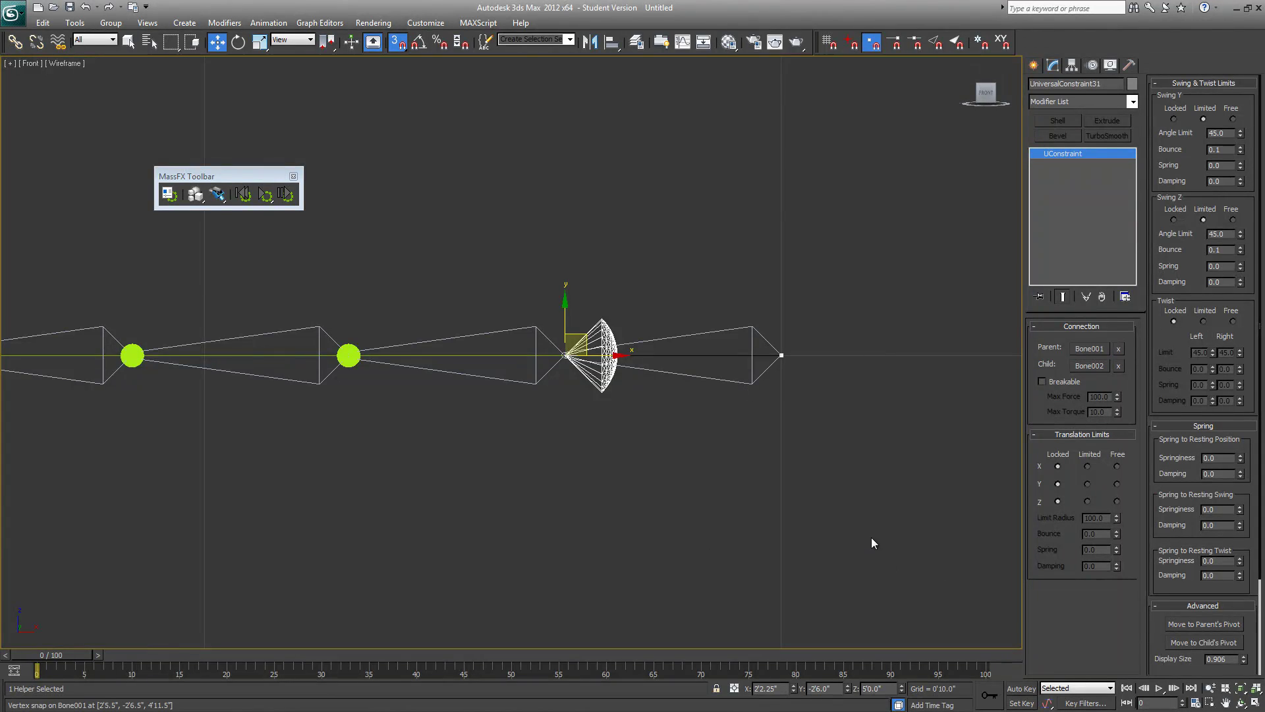
Step: Set Swing Y, Swing Z and Twist of the Bone002 constraint to Free and its display size to 0.2
{"action": "left_click", "coordinate": [1232, 119]}
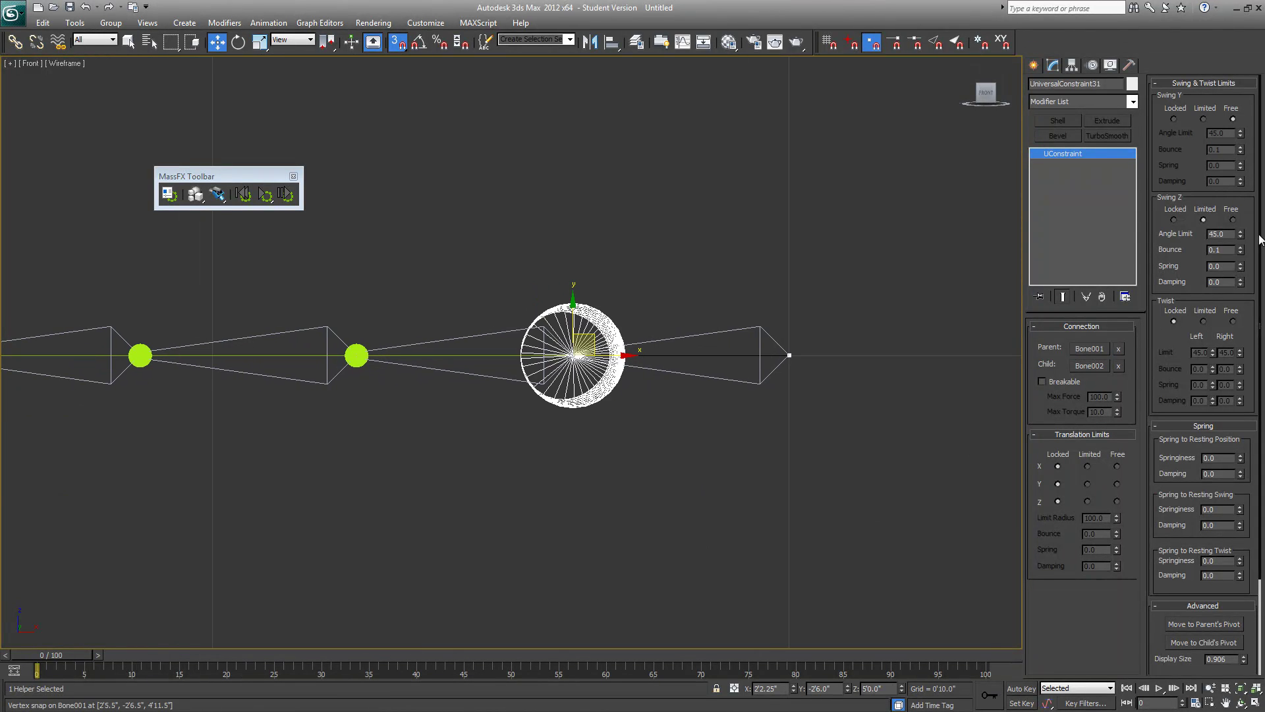
{"action": "left_click", "coordinate": [1232, 220]}
{"action": "left_click", "coordinate": [1233, 321]}
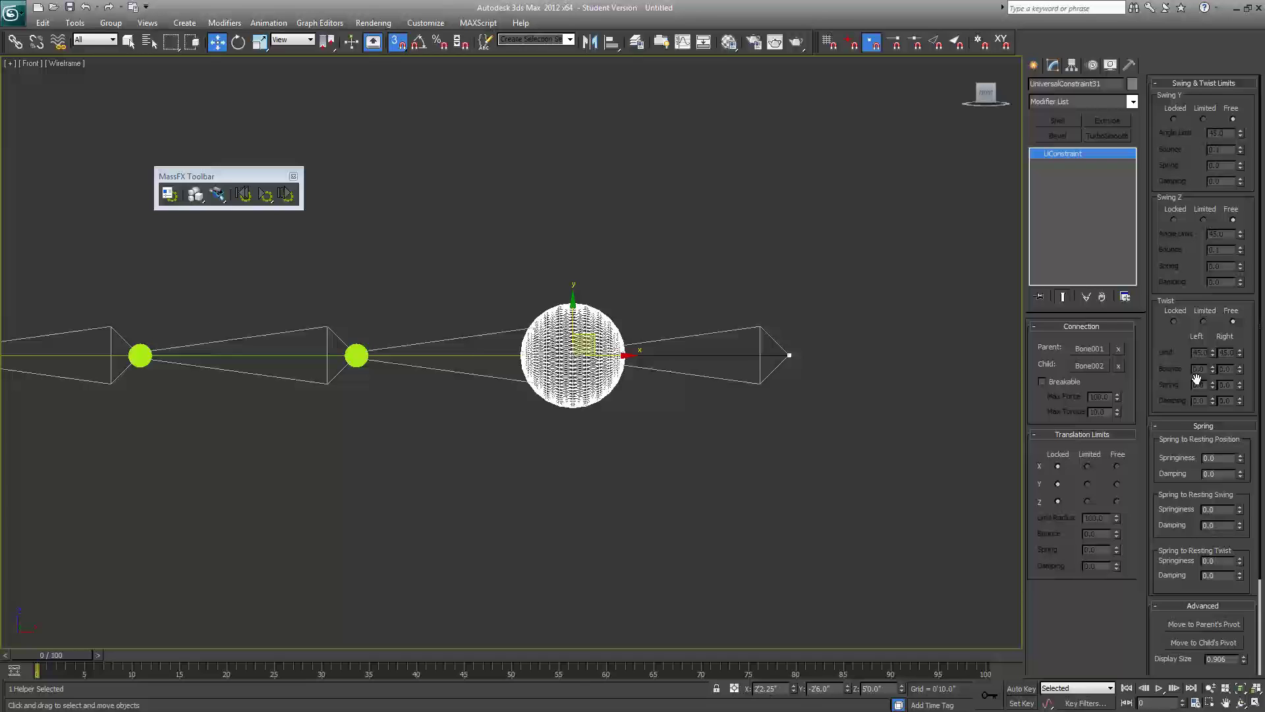
{"action": "type", "text": ".2"}
{"action": "key", "text": "Return"}
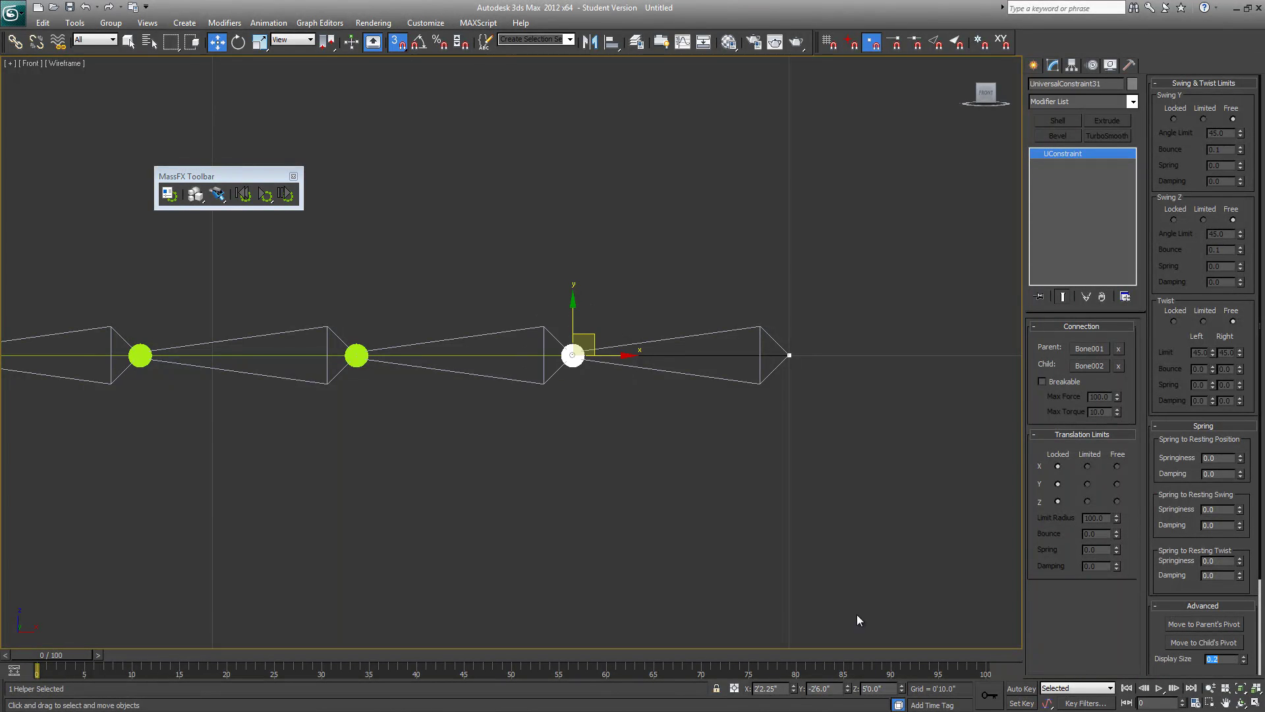
Step: Create a sphere centred on the free end vertex of Bone001 and set its radius to 0'1.4"
{"action": "middle_click_drag", "start_coordinate": [564, 442], "coordinate": [823, 435]}
{"action": "scroll", "coordinate": [740, 455], "scroll_direction": "down", "scroll_amount": 2}
{"action": "key", "text": "alt+w"}
{"action": "mouse_move", "coordinate": [719, 467]}
{"action": "middle_mouse_down"}
{"action": "mouse_move", "coordinate": [709, 505]}
{"action": "mouse_move", "coordinate": [703, 465]}
{"action": "middle_mouse_up"}
{"action": "middle_click_drag", "start_coordinate": [830, 253], "coordinate": [753, 241]}
{"action": "key", "text": "alt+w"}
{"action": "scroll", "coordinate": [773, 336], "scroll_direction": "up", "scroll_amount": 2}
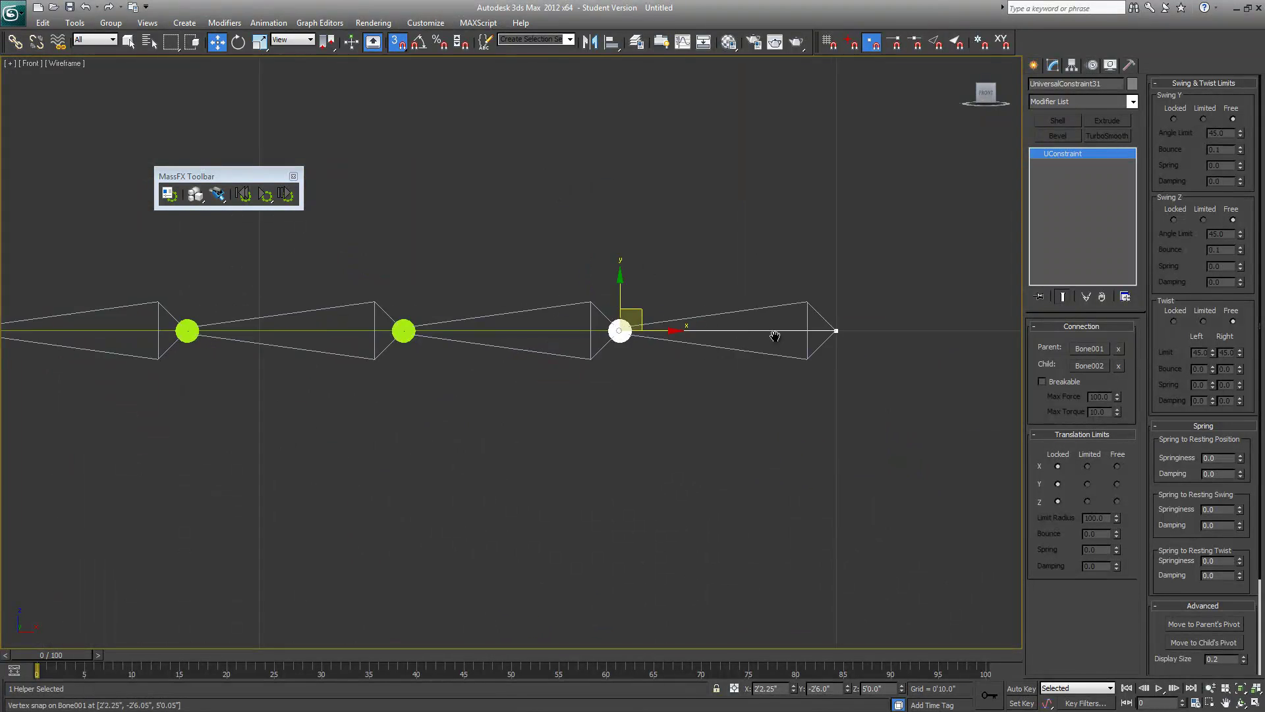
{"action": "middle_click_drag", "start_coordinate": [894, 333], "coordinate": [762, 332]}
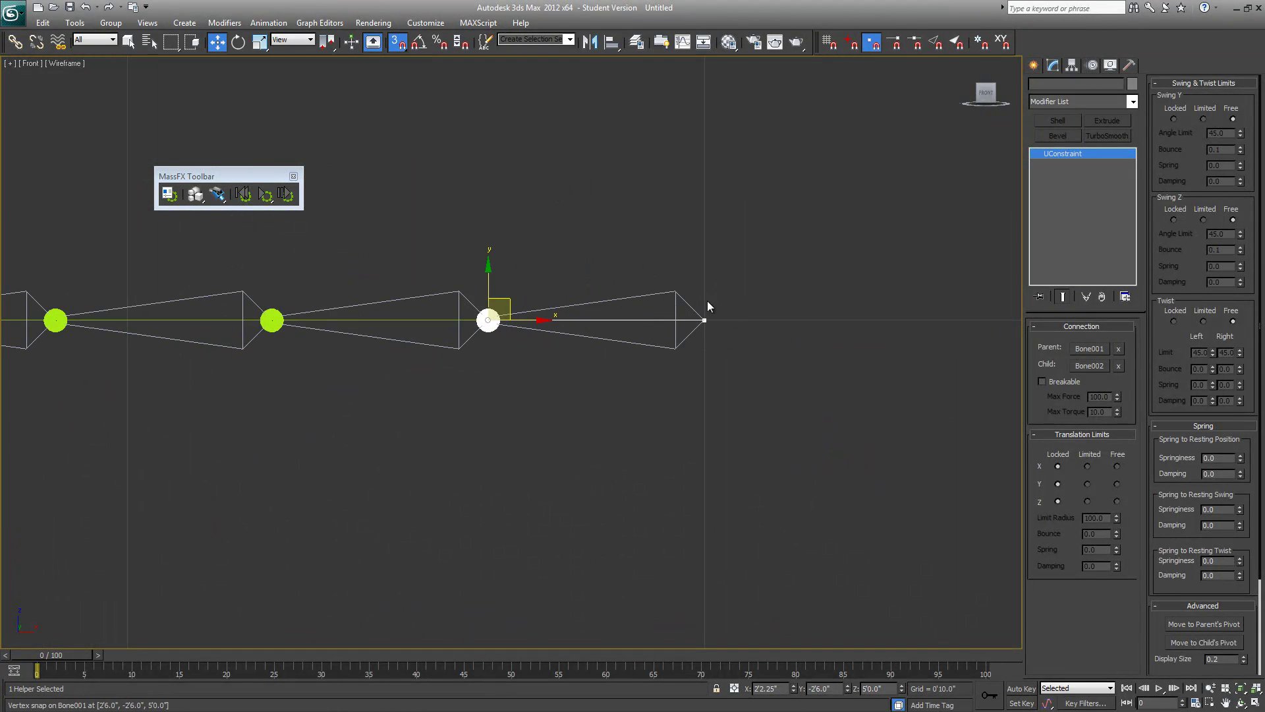
{"action": "left_click", "coordinate": [1034, 66]}
{"action": "left_click", "coordinate": [1038, 87]}
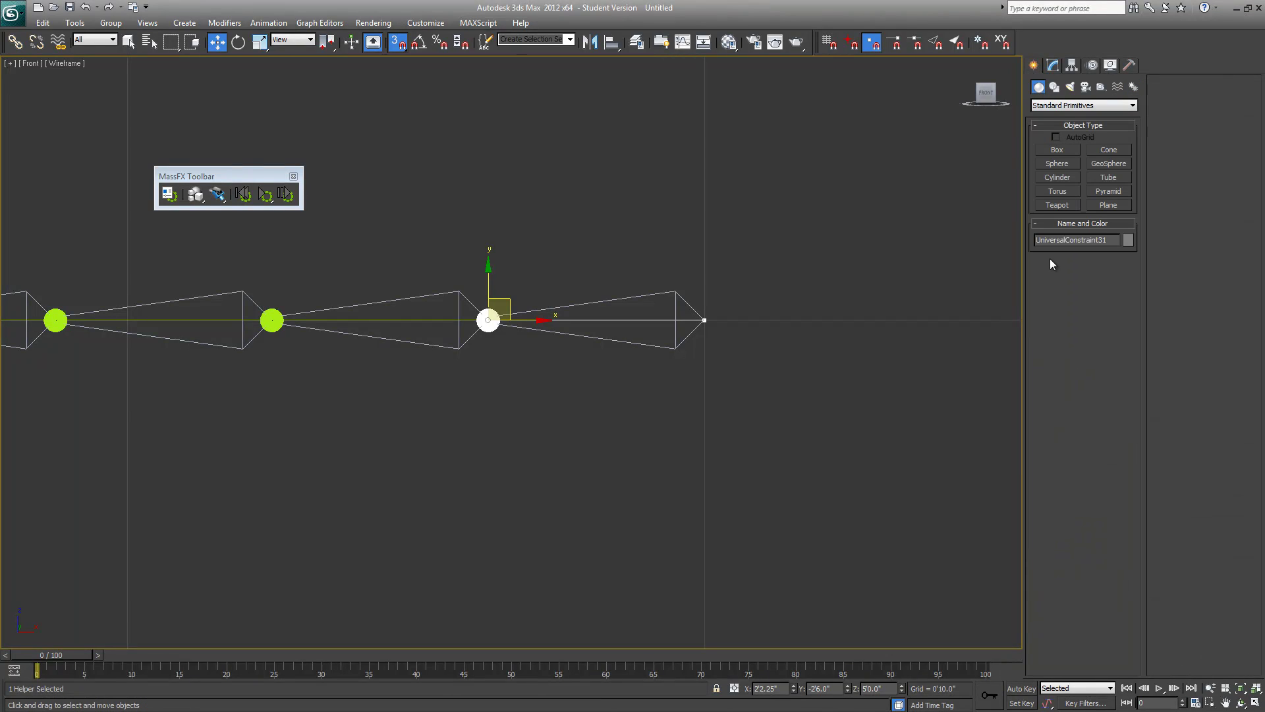
{"action": "left_click", "coordinate": [1060, 163]}
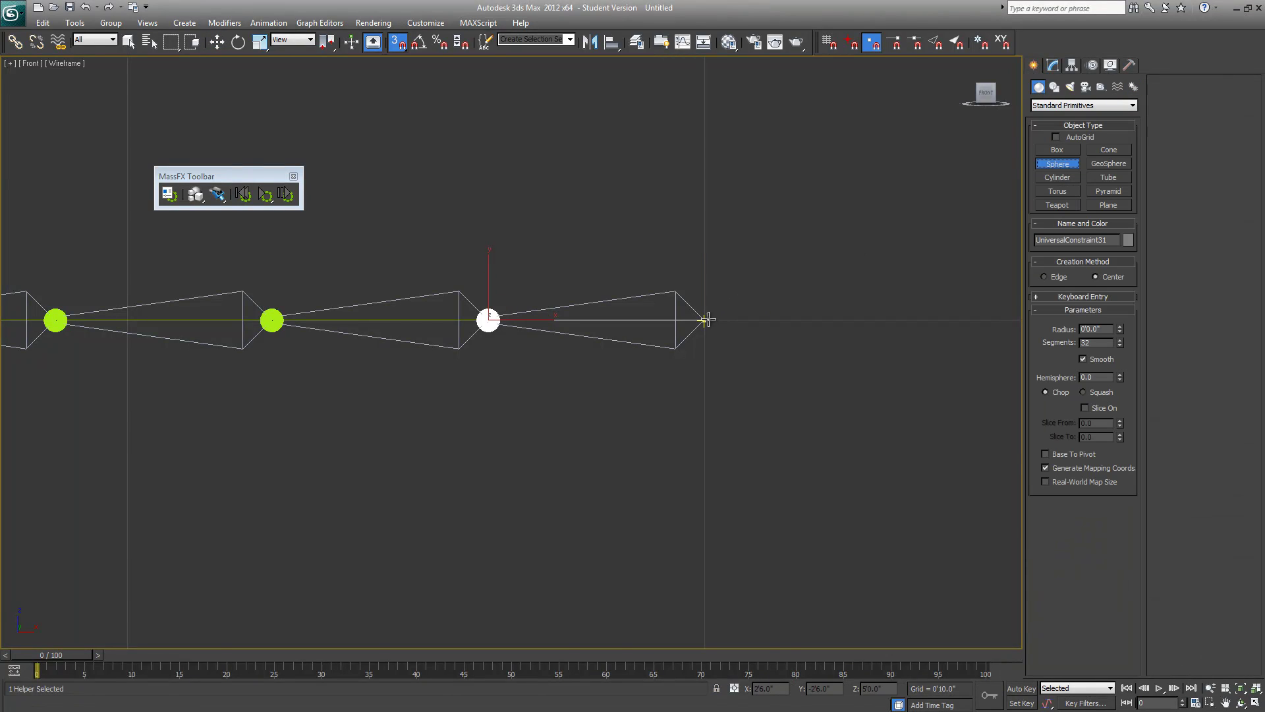
{"action": "left_click_drag", "start_coordinate": [704, 320], "coordinate": [728, 331]}
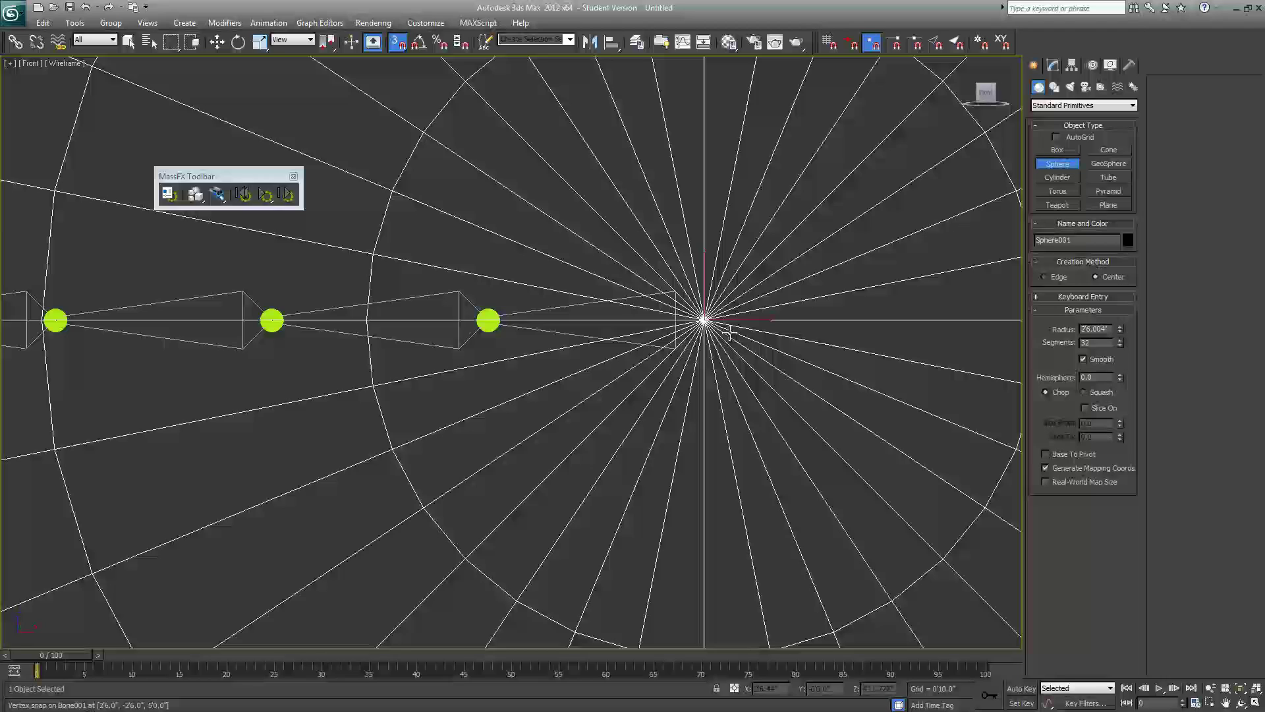
{"action": "right_click", "coordinate": [1120, 330]}
{"action": "left_click_drag", "start_coordinate": [1120, 330], "coordinate": [1111, 238]}
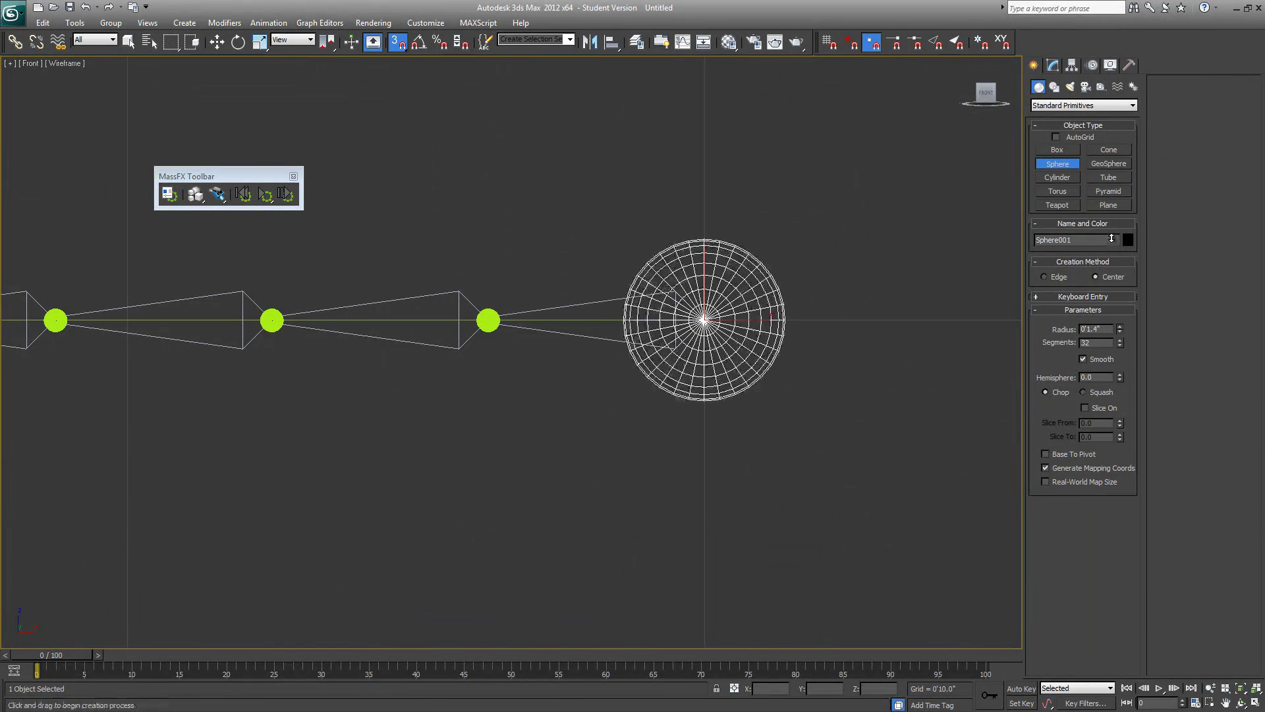
Step: Reduce the sphere to 7 segments and set it as a kinematic rigid body
{"action": "right_click", "coordinate": [1112, 342]}
{"action": "right_click", "coordinate": [1130, 337]}
{"action": "right_click", "coordinate": [1121, 341]}
{"action": "left_click", "coordinate": [1119, 341]}
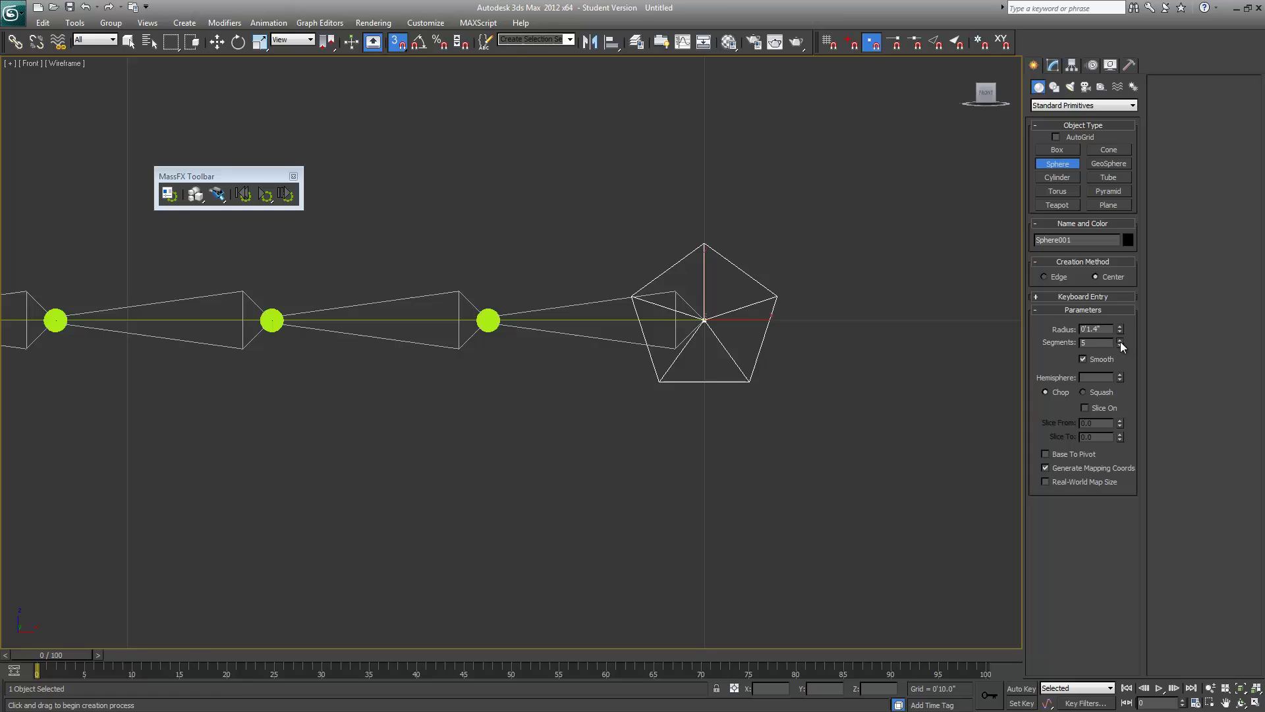
{"action": "left_click", "coordinate": [1120, 339]}
{"action": "left_click", "coordinate": [1120, 340]}
{"action": "middle_click_drag", "start_coordinate": [605, 417], "coordinate": [604, 436]}
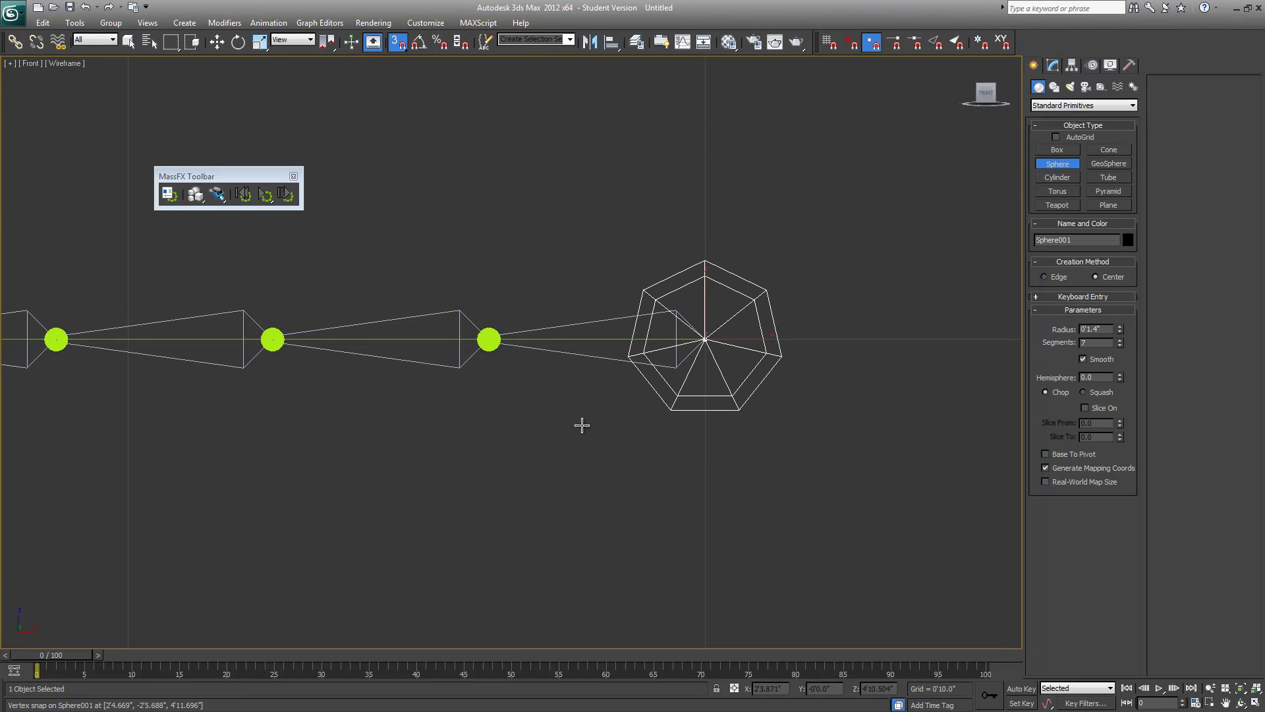
{"action": "middle_click_drag", "start_coordinate": [707, 425], "coordinate": [643, 438]}
{"action": "key", "text": "w"}
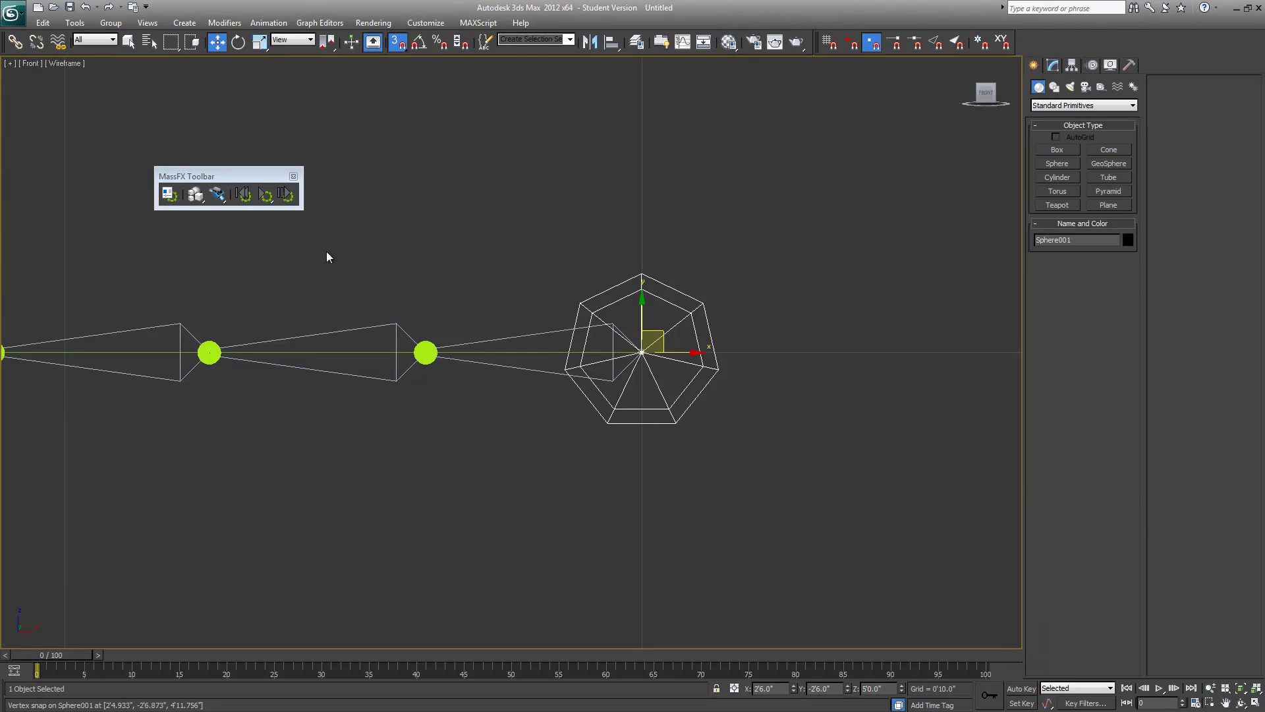
{"action": "left_click_drag", "start_coordinate": [195, 194], "coordinate": [208, 241]}
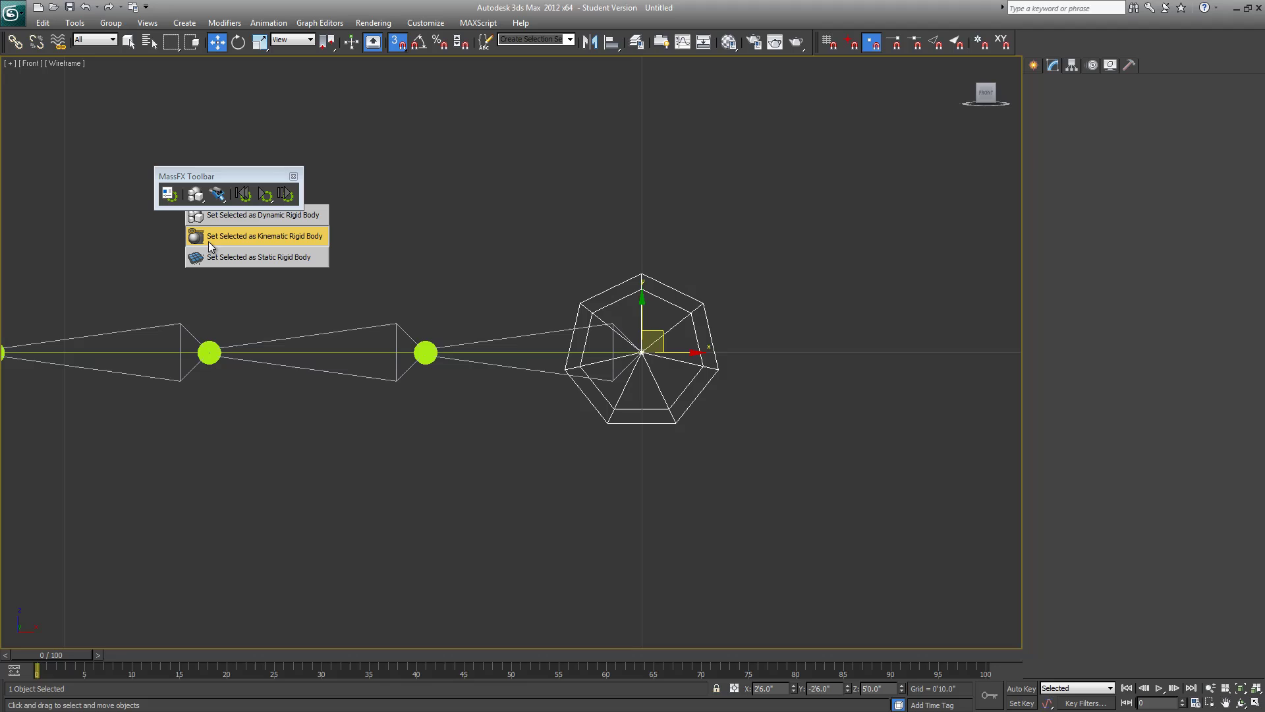
Step: Create a universal constraint with display size about 1.38 on Bone001 and assign the sphere as its parent
{"action": "left_click", "coordinate": [512, 370]}
{"action": "middle_click_drag", "start_coordinate": [499, 417], "coordinate": [479, 435]}
{"action": "left_click", "coordinate": [220, 196]}
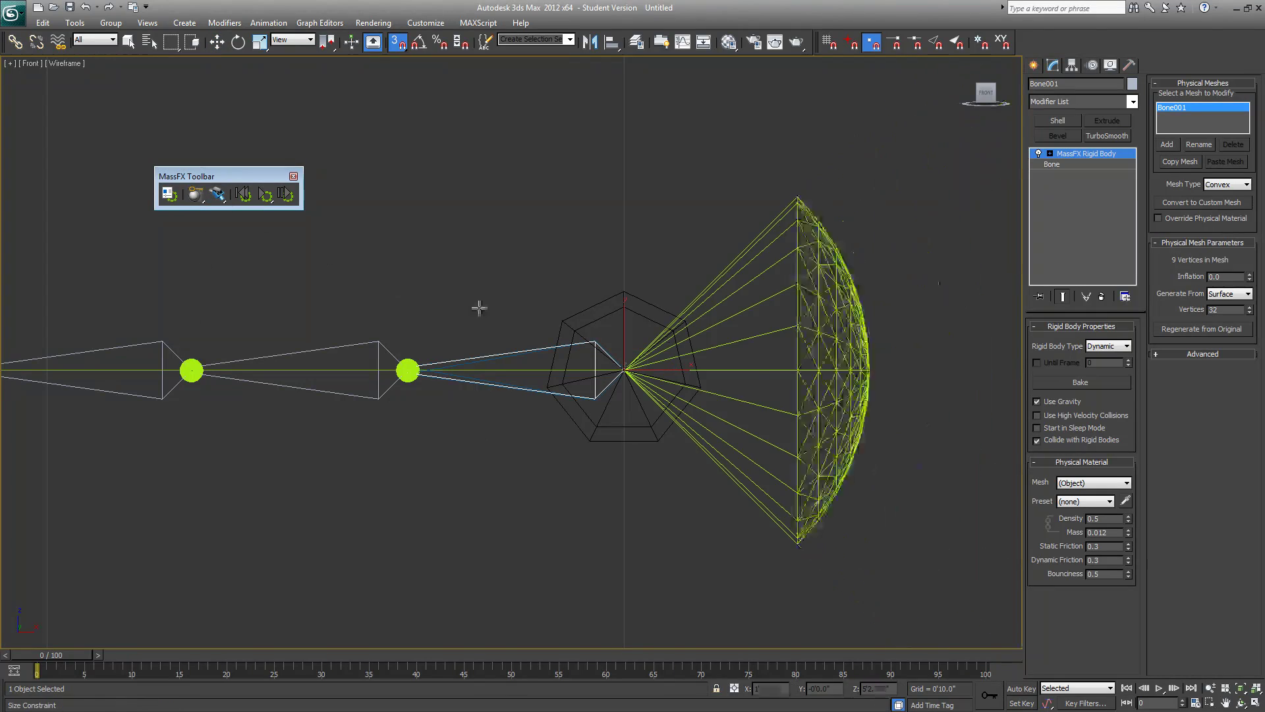
{"action": "left_click", "coordinate": [614, 296]}
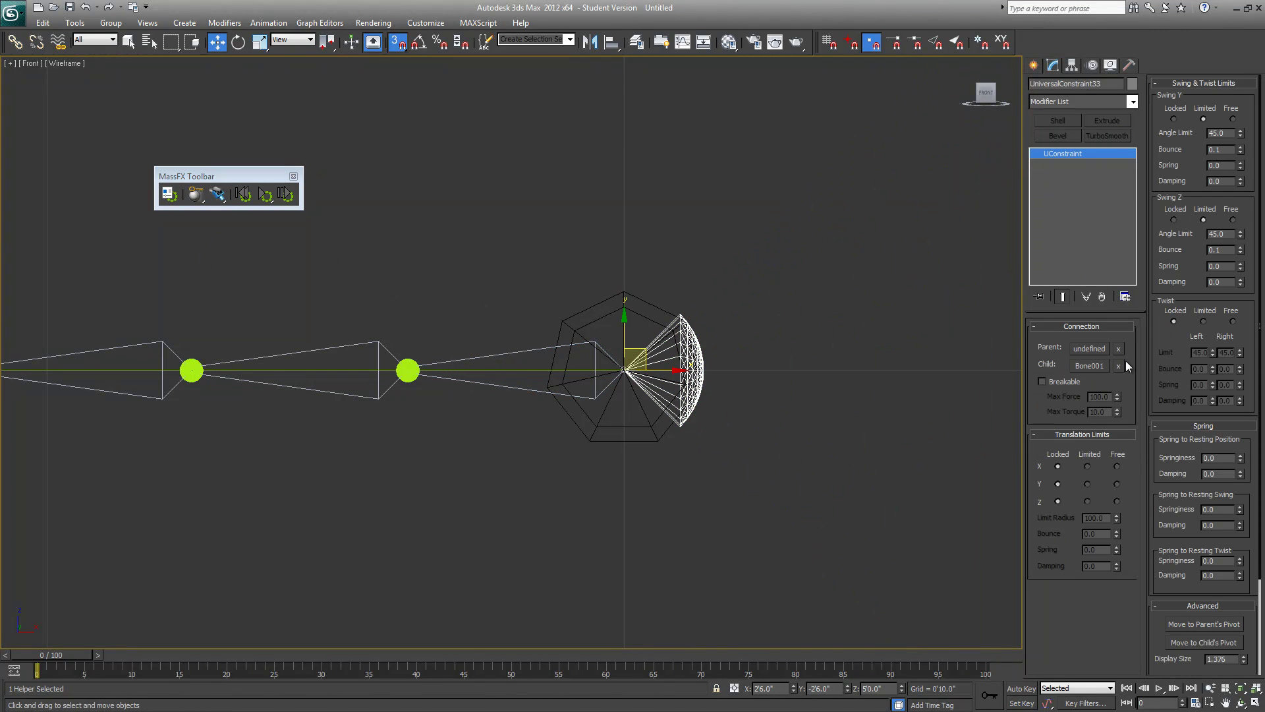
{"action": "left_click", "coordinate": [1089, 349]}
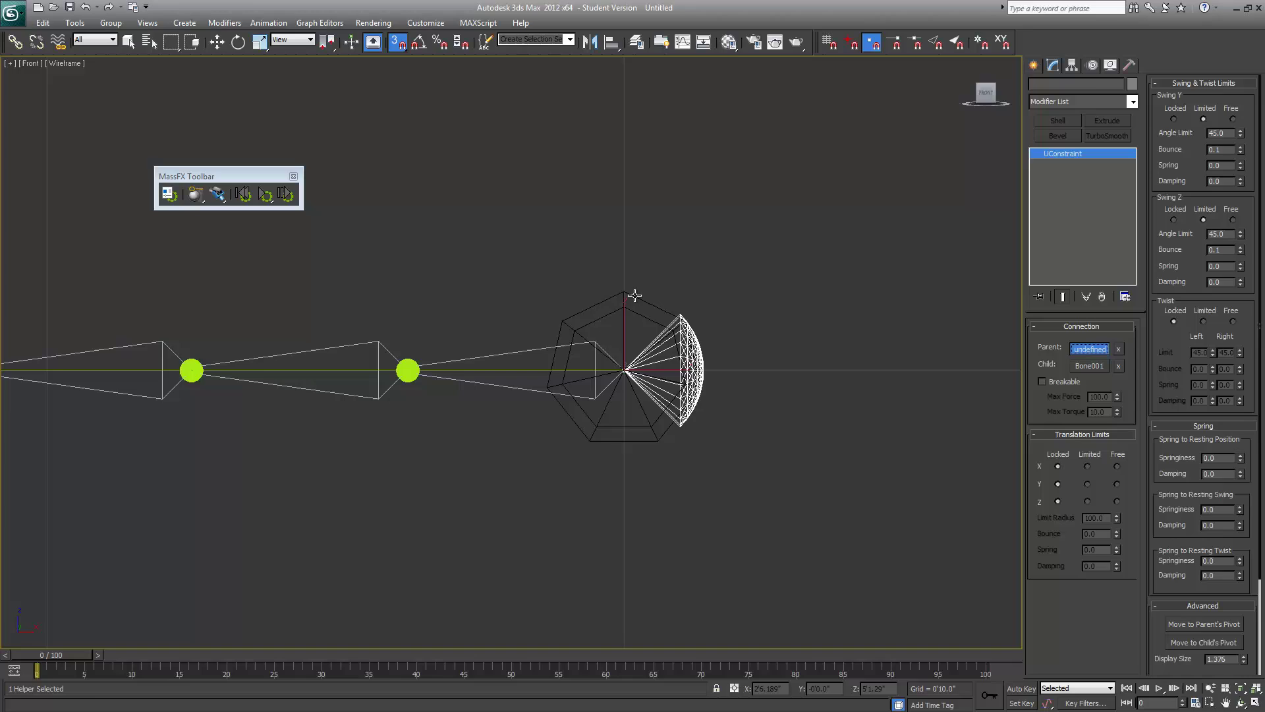
{"action": "left_click", "coordinate": [631, 295]}
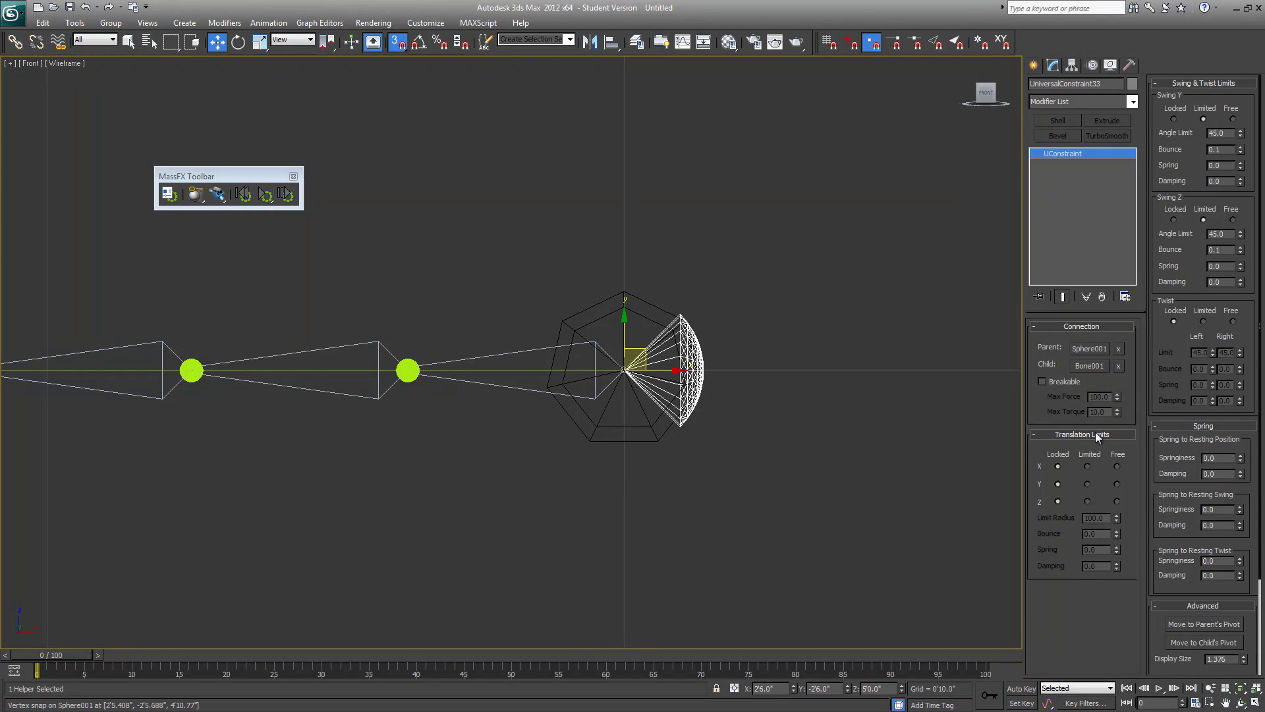
Step: Set Swing Y and Swing Z of the Bone001 constraint to Free and its display size to 0.2
{"action": "left_click", "coordinate": [1233, 120]}
{"action": "left_click", "coordinate": [1233, 219]}
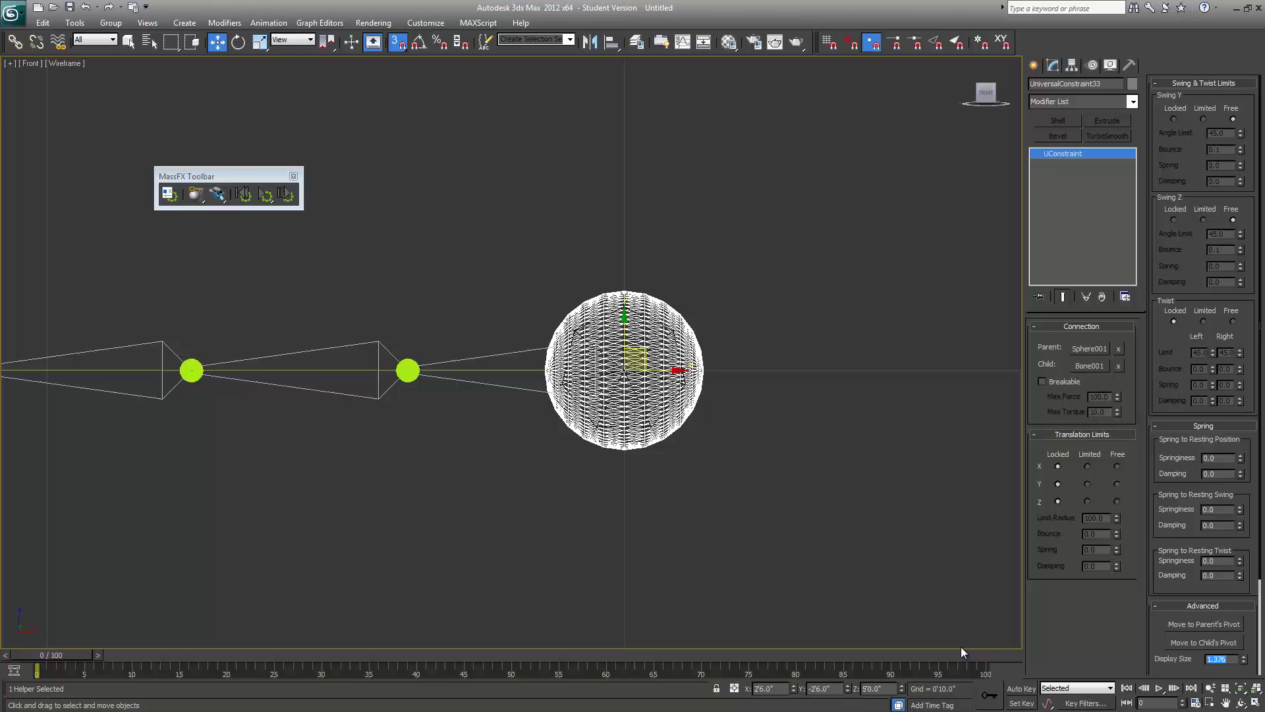
{"action": "key", "text": "Return"}
Step: Run the MassFX simulation of the hanging bone chain in the Perspective view and reset it to the start
{"action": "scroll", "coordinate": [646, 547], "scroll_direction": "down", "scroll_amount": 6}
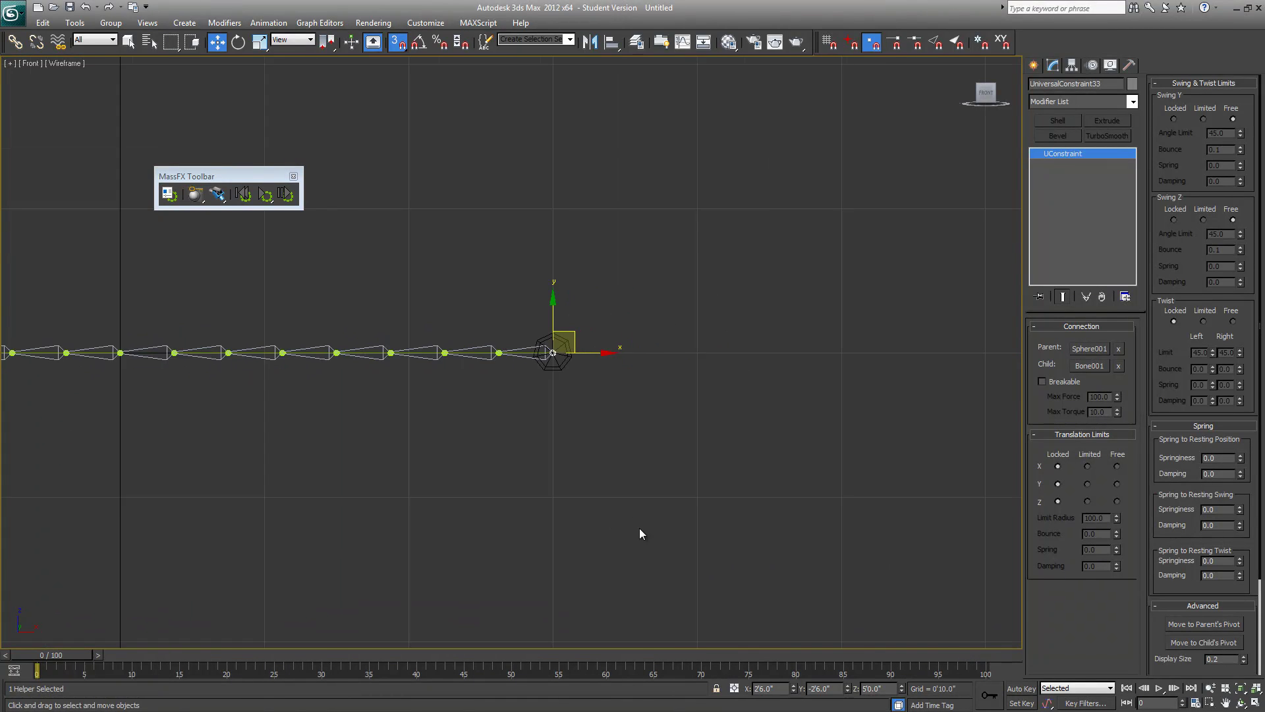
{"action": "key", "text": "alt+w"}
{"action": "right_click", "coordinate": [683, 523]}
{"action": "key", "text": "alt+w"}
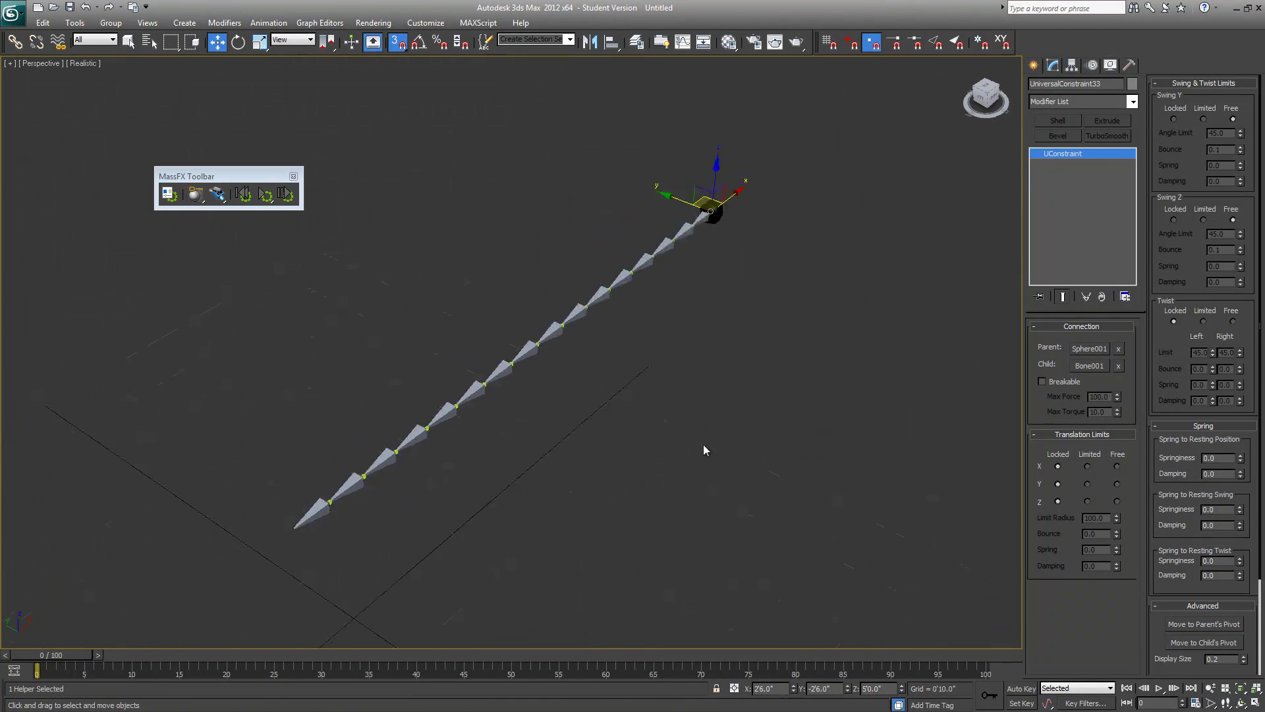
{"action": "left_click", "coordinate": [262, 196]}
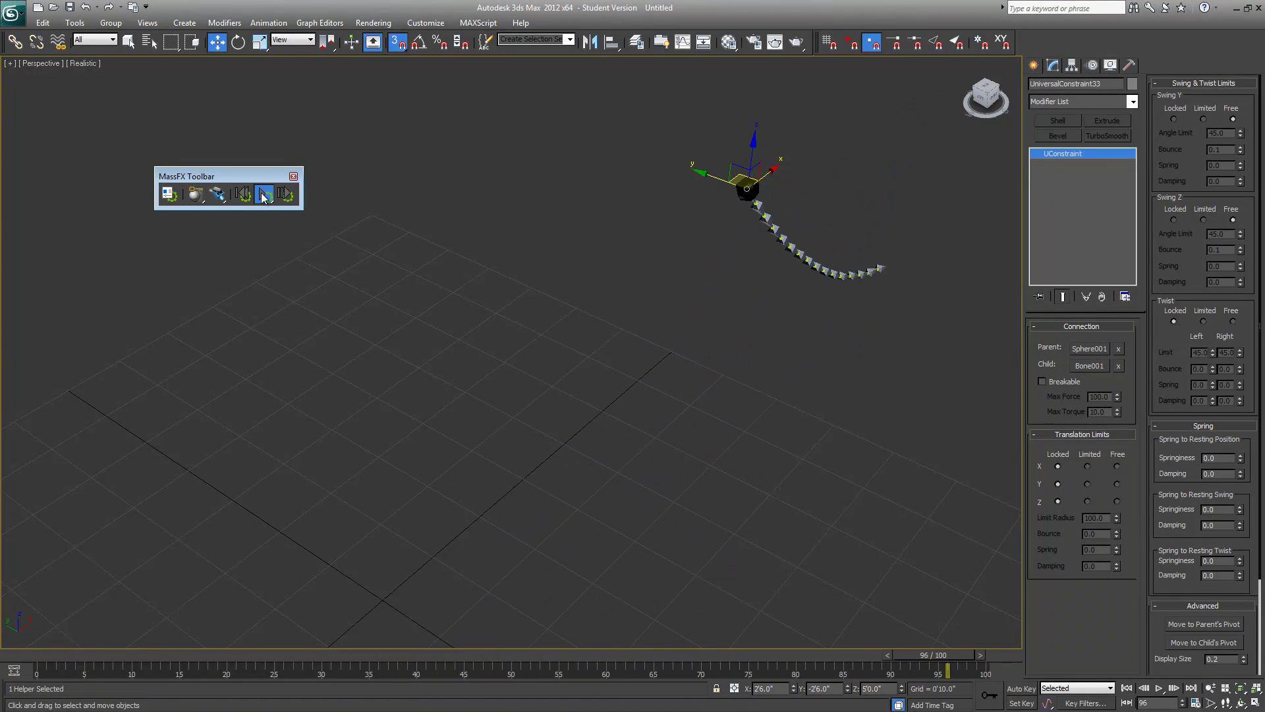
{"action": "left_click", "coordinate": [243, 194]}
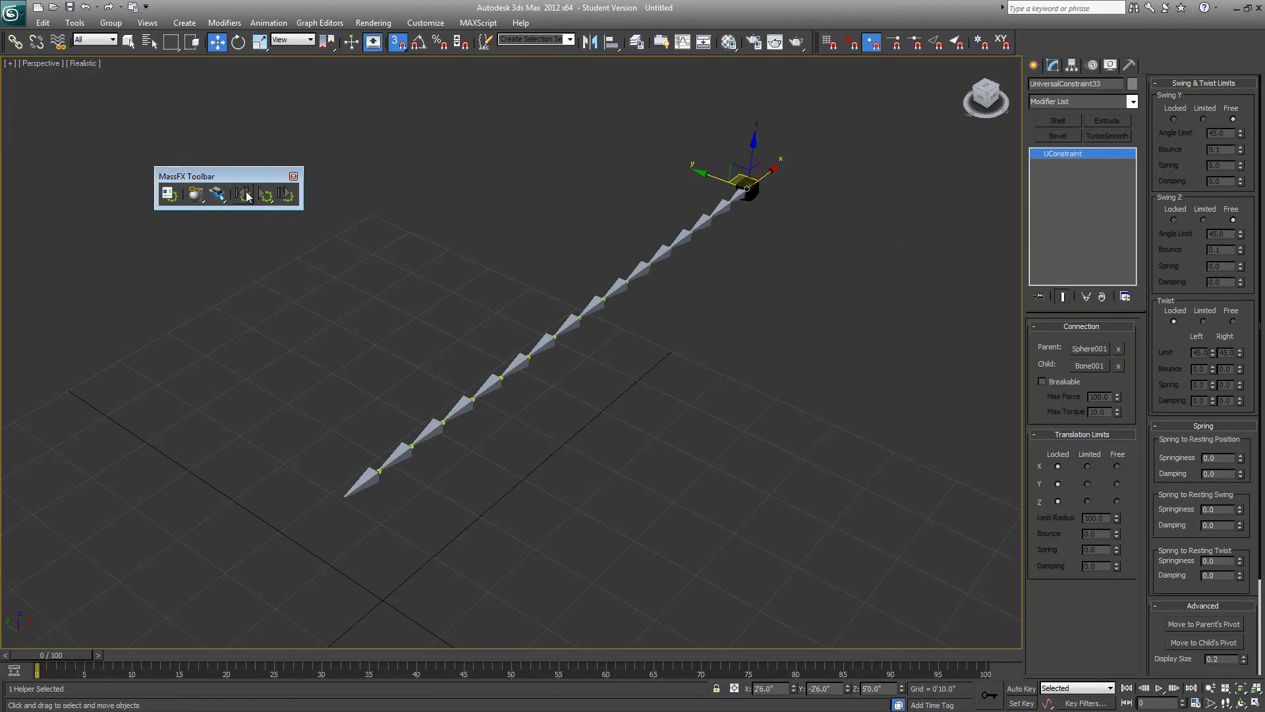
{"action": "scroll", "coordinate": [533, 392], "scroll_direction": "up", "scroll_amount": 5}
{"action": "scroll", "coordinate": [533, 394], "scroll_direction": "down", "scroll_amount": 5}
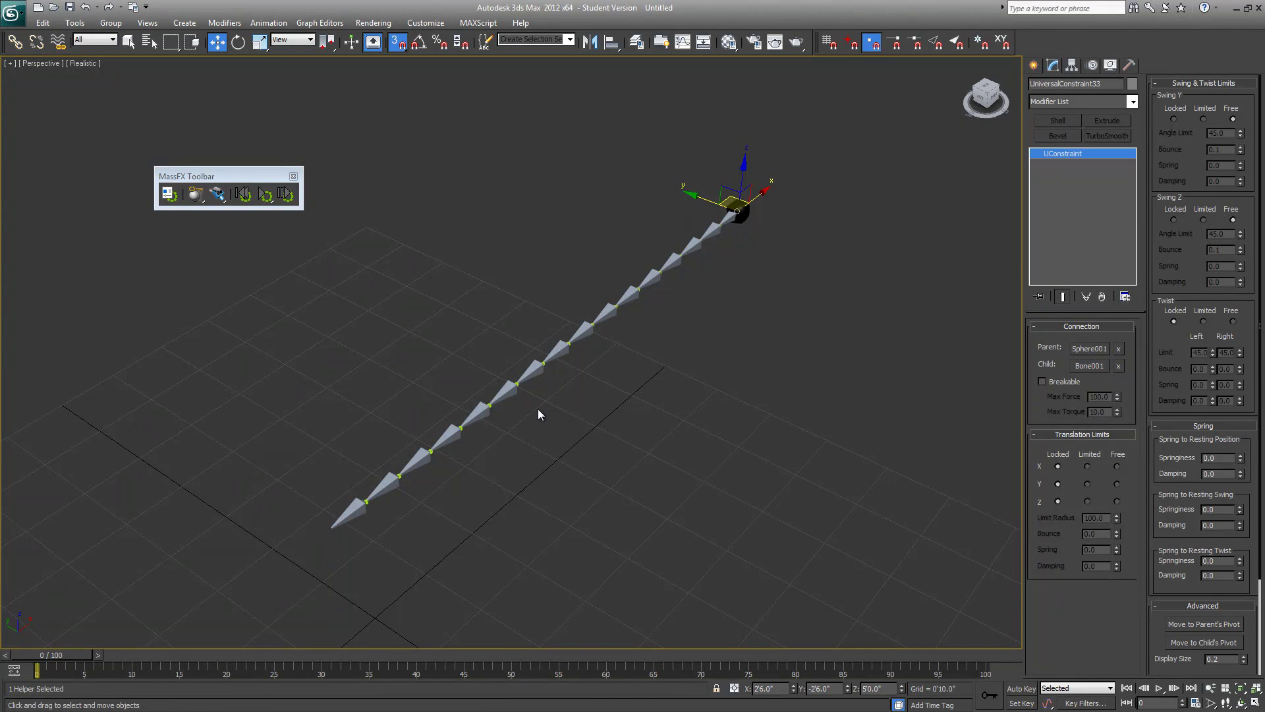
Step: Start a cylinder in the Left view and switch snapping from vertices to grid points
{"action": "key", "text": "alt+w"}
{"action": "right_click", "coordinate": [324, 488]}
{"action": "key", "text": "alt+w"}
{"action": "middle_click_drag", "start_coordinate": [325, 486], "coordinate": [318, 577]}
{"action": "scroll", "coordinate": [562, 496], "scroll_direction": "up", "scroll_amount": 5}
{"action": "middle_click_drag", "start_coordinate": [777, 369], "coordinate": [825, 386]}
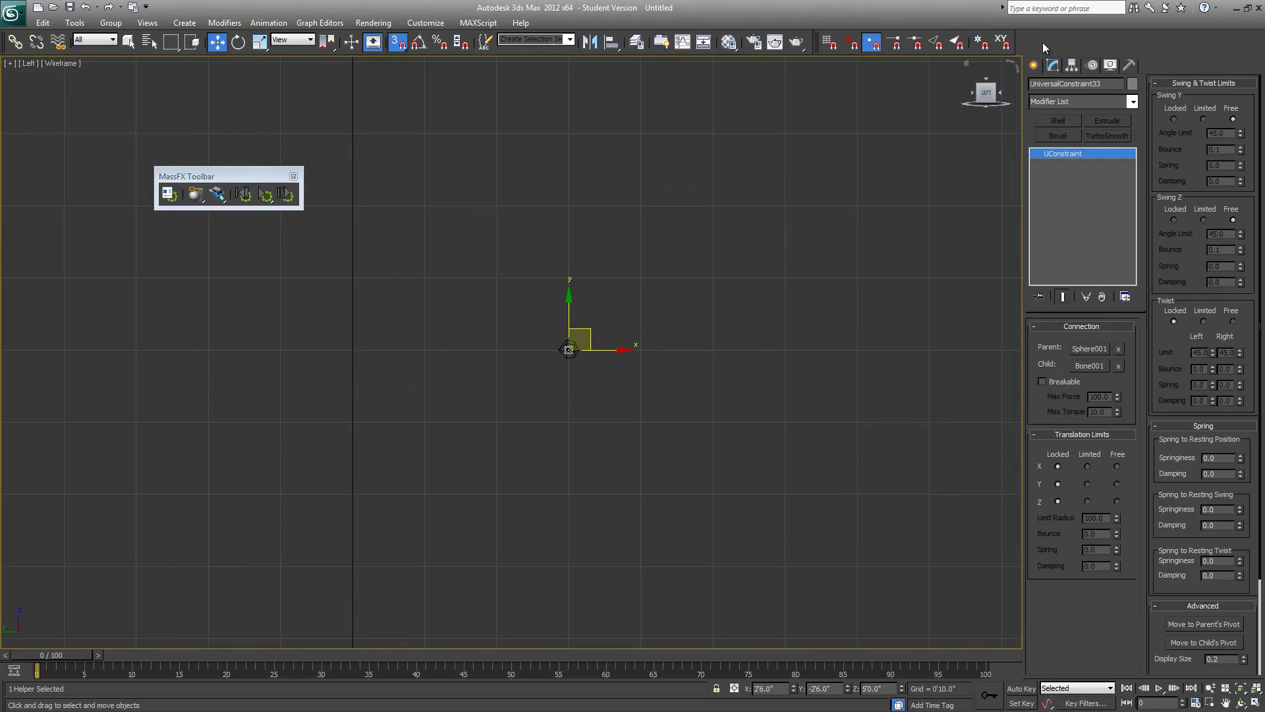
{"action": "left_click", "coordinate": [1033, 64]}
{"action": "middle_click_drag", "start_coordinate": [907, 174], "coordinate": [848, 226]}
{"action": "left_click", "coordinate": [1069, 177]}
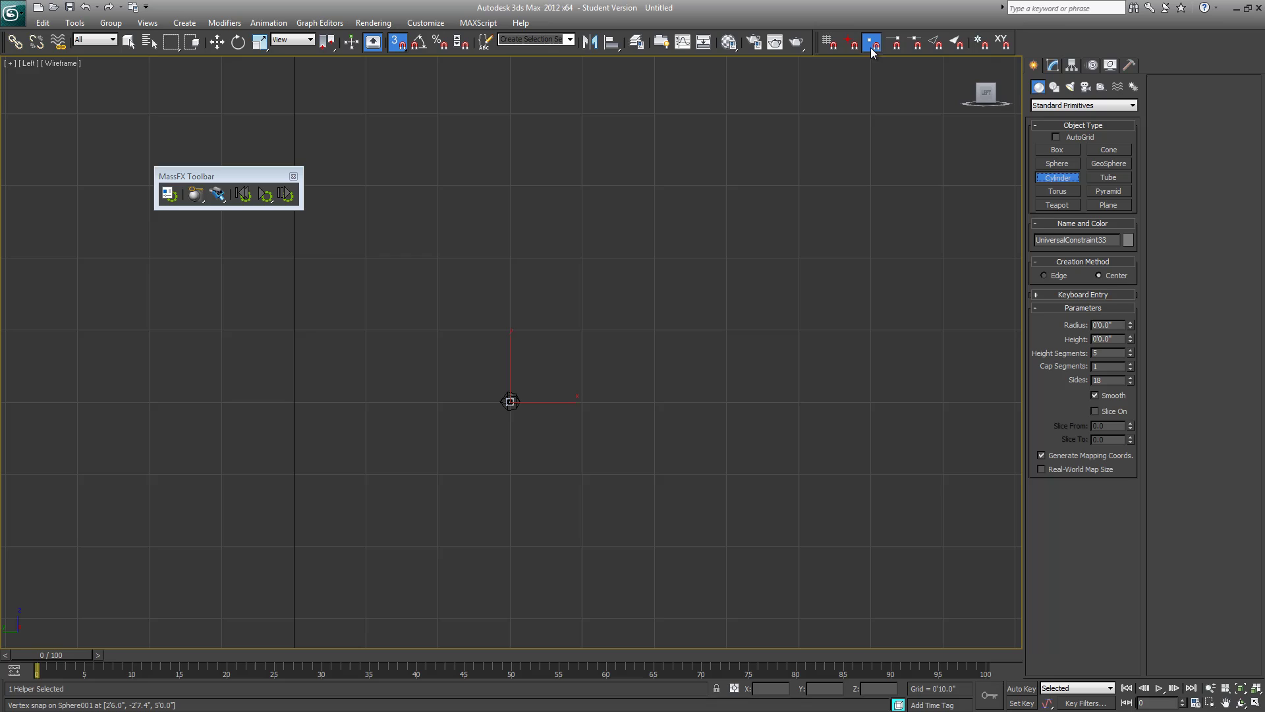
{"action": "left_click", "coordinate": [827, 42]}
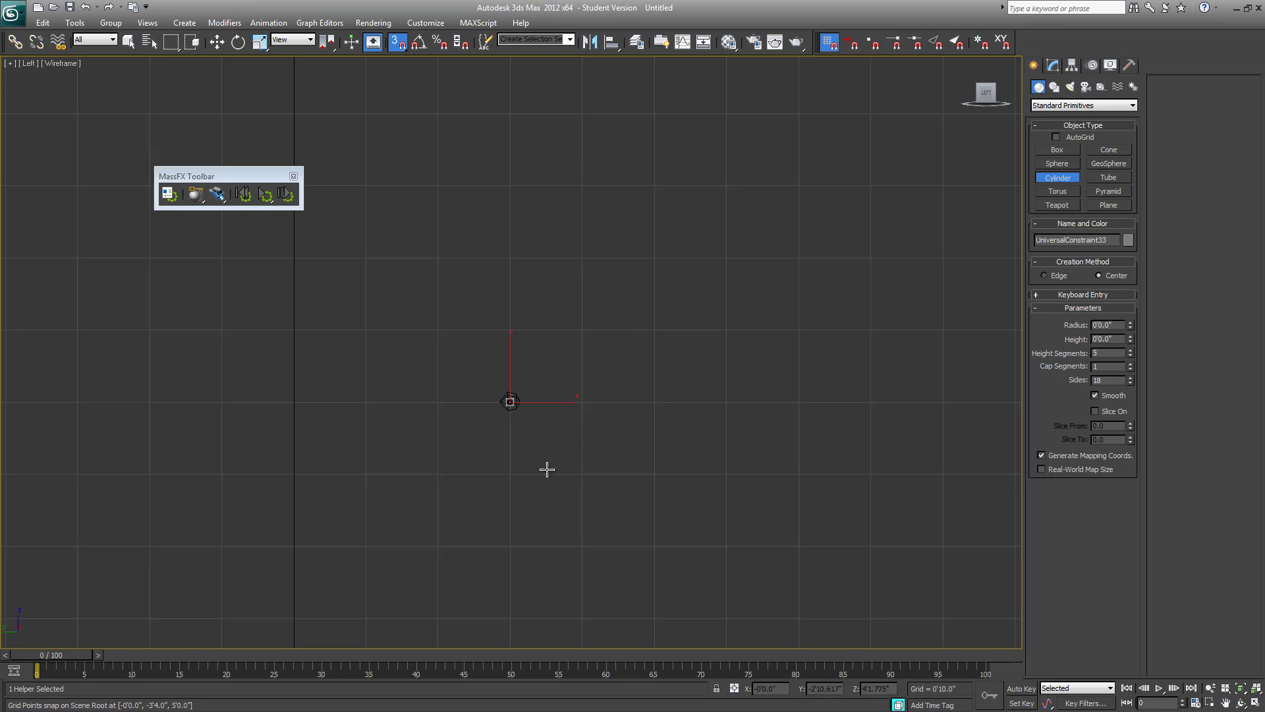
{"action": "left_click_drag", "start_coordinate": [583, 402], "coordinate": [594, 413]}
{"action": "right_click", "coordinate": [594, 413]}
{"action": "key", "text": "alt+w"}
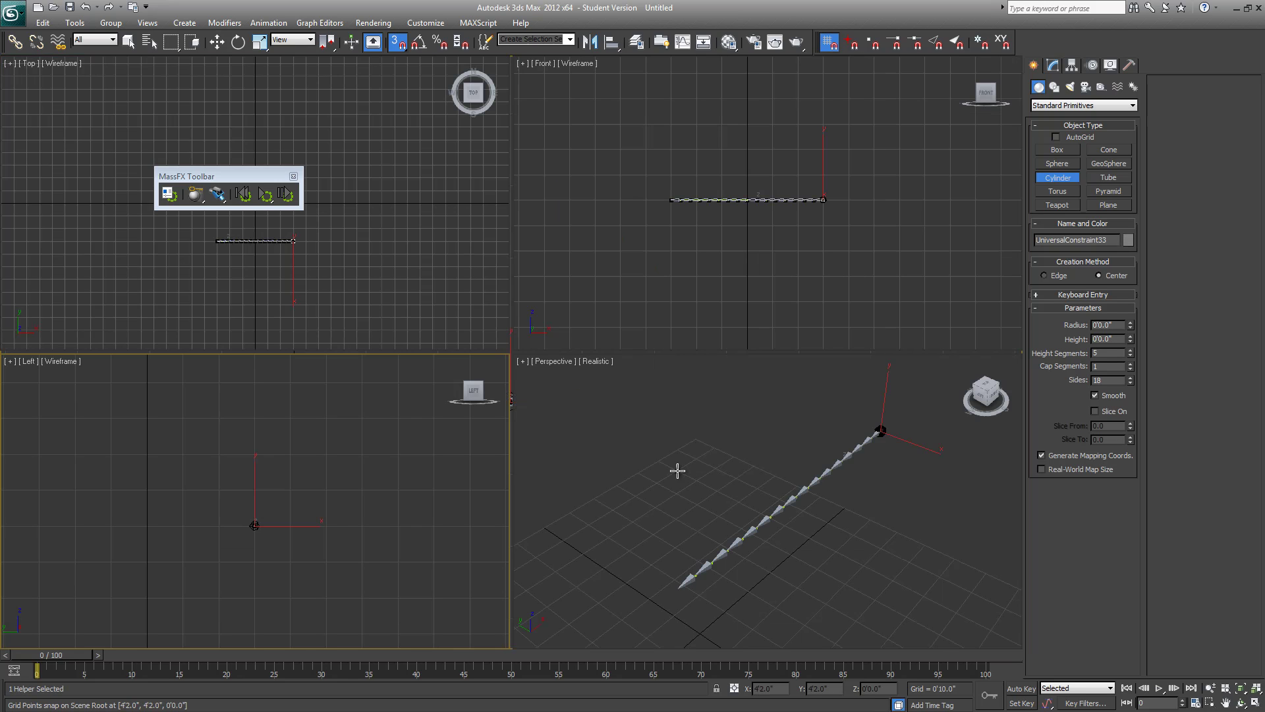
{"action": "right_click", "coordinate": [678, 471]}
{"action": "left_click_drag", "start_coordinate": [1130, 323], "coordinate": [1122, 204]}
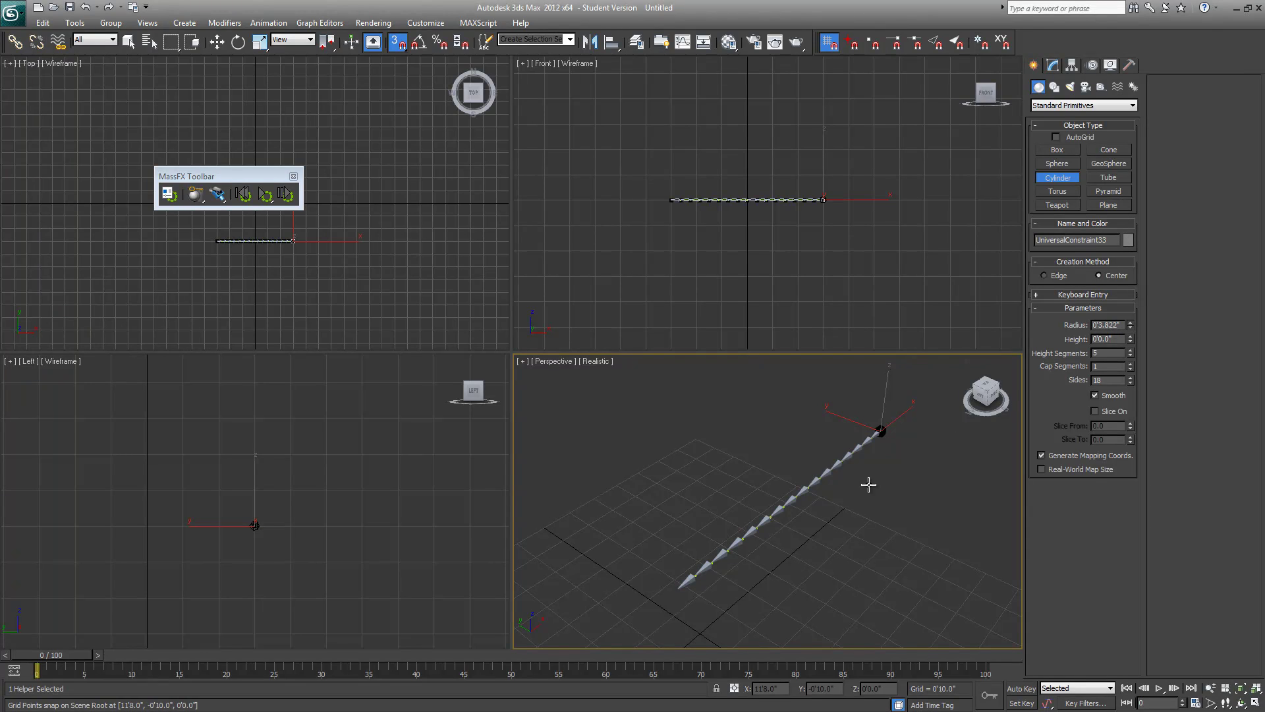
Step: Draw a cylinder beside the bone chain in the Left view, radius about 5.86" and height about 1'8"
{"action": "left_click", "coordinate": [438, 485]}
{"action": "key", "text": "alt+w"}
{"action": "scroll", "coordinate": [543, 409], "scroll_direction": "up", "scroll_amount": 2}
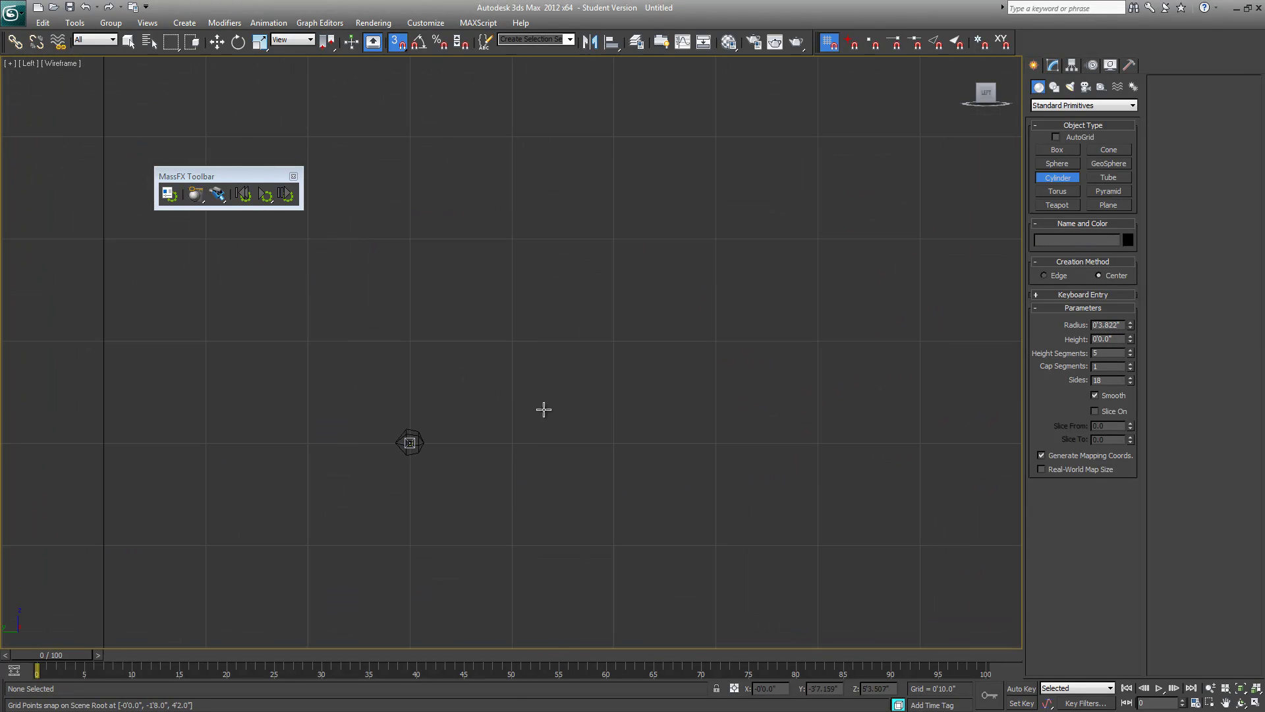
{"action": "middle_click_drag", "start_coordinate": [544, 409], "coordinate": [612, 352]}
{"action": "left_click_drag", "start_coordinate": [580, 385], "coordinate": [612, 436]}
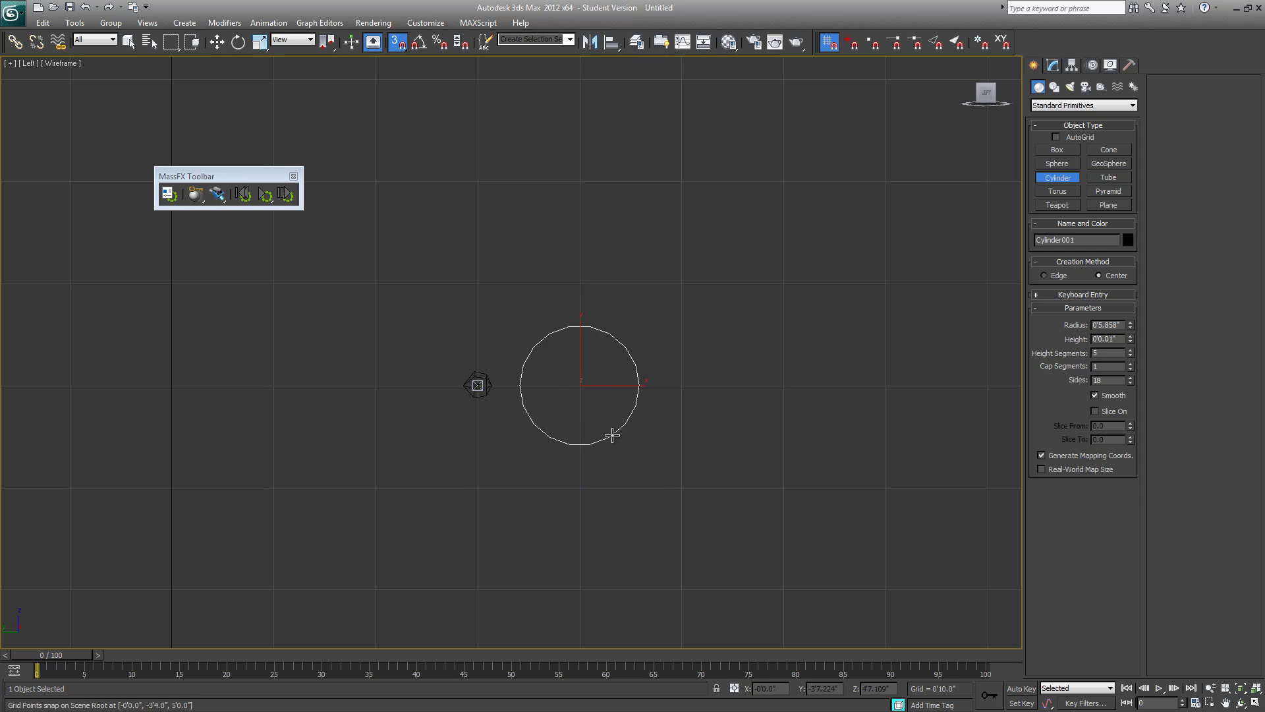
{"action": "key", "text": "alt+w"}
{"action": "middle_click", "coordinate": [810, 520]}
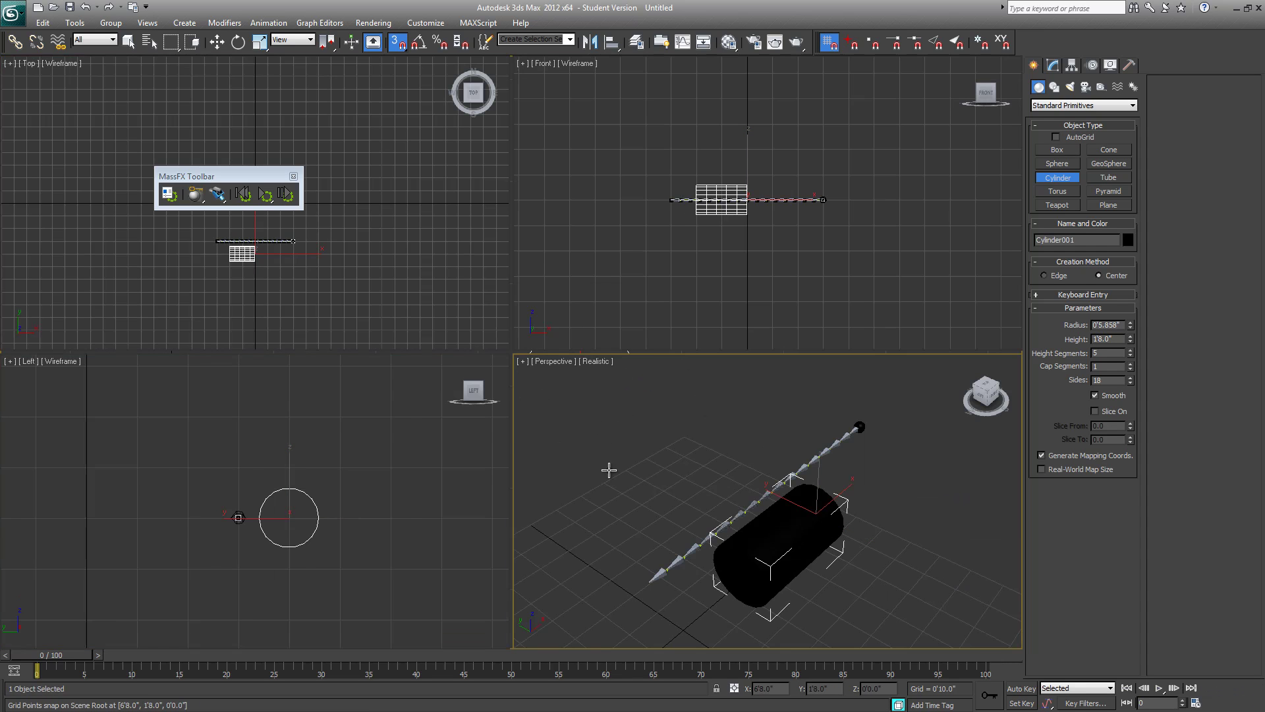
{"action": "key", "text": "alt+w"}
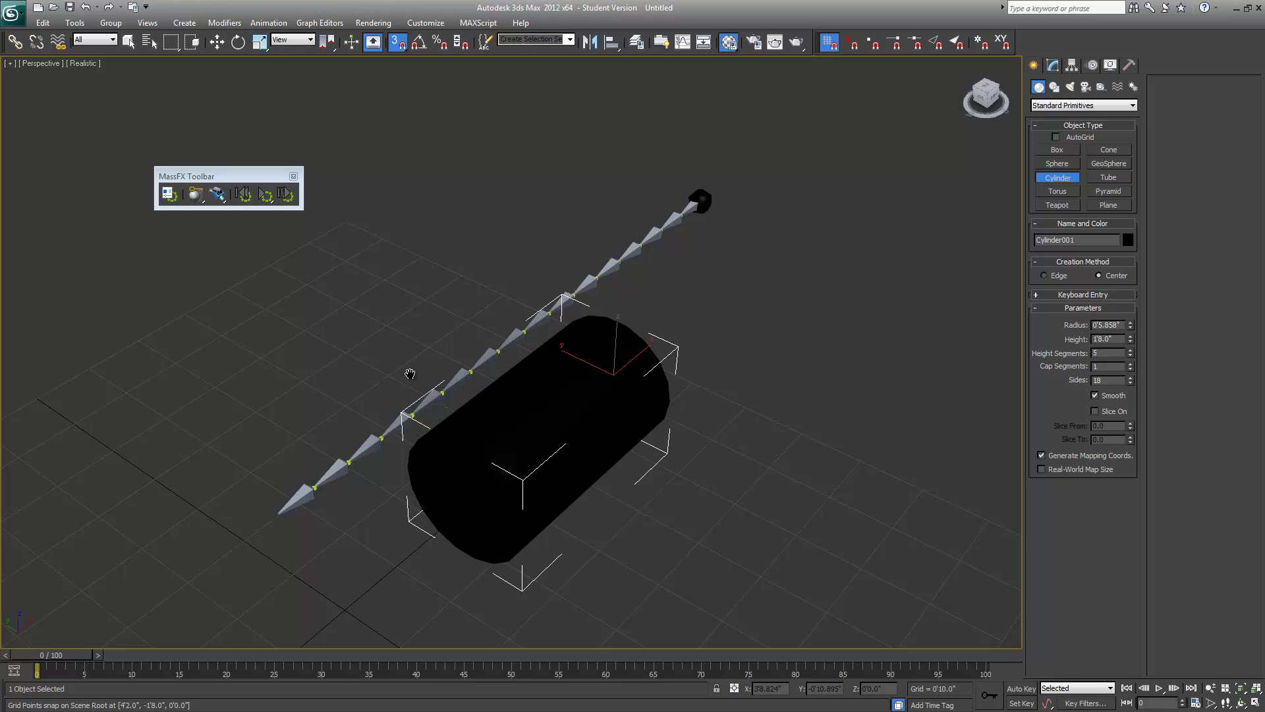
Step: Assign the 01 - Default material to the cylinder and close the Material Editor
{"action": "key", "text": "m"}
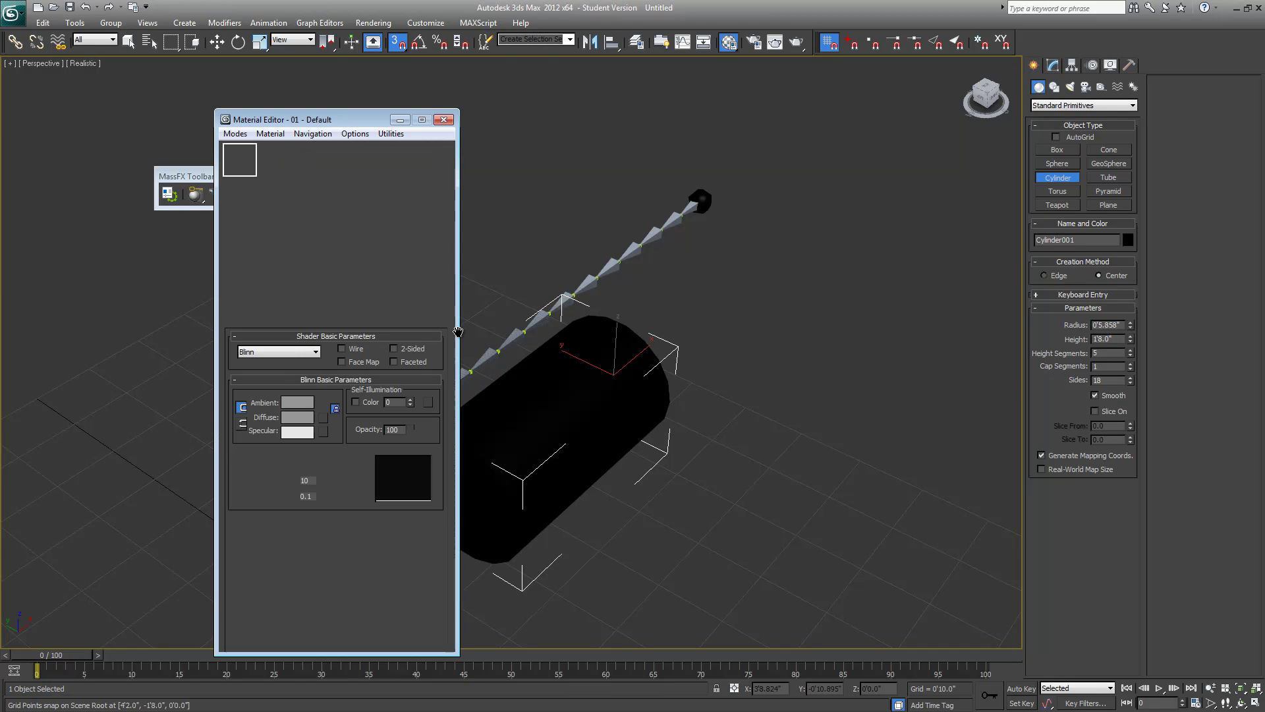
{"action": "left_click", "coordinate": [266, 302]}
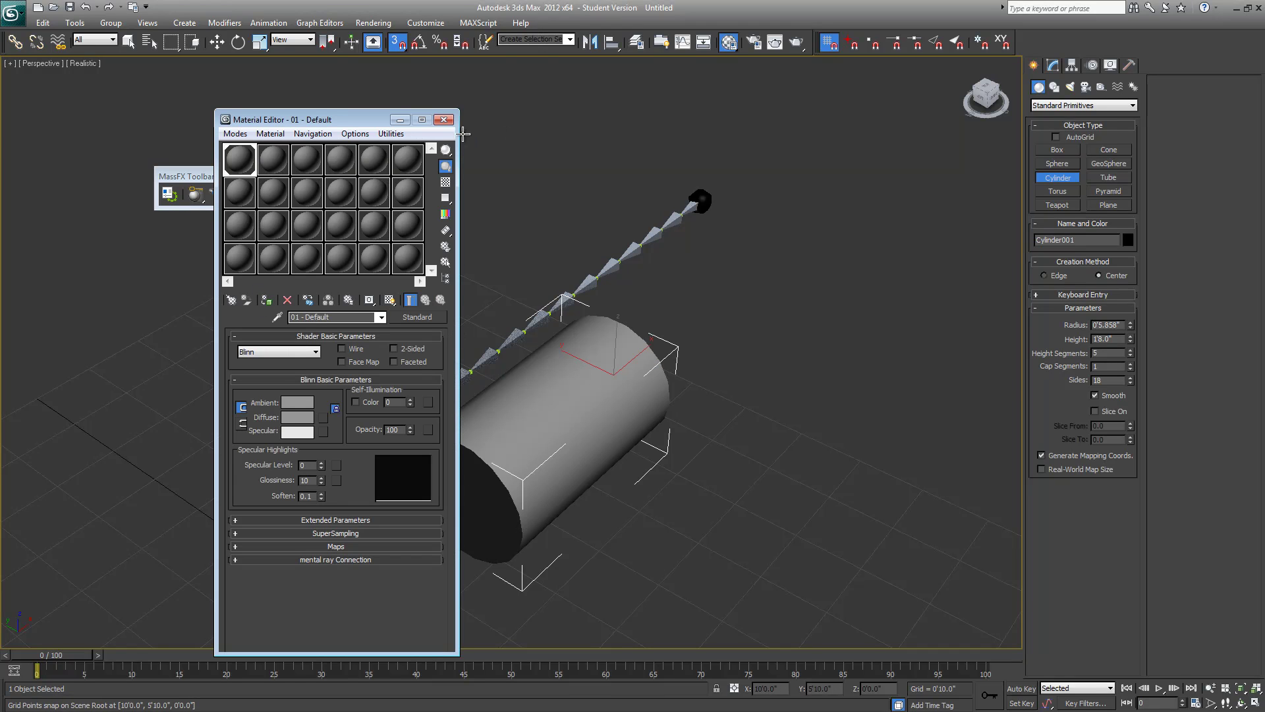
{"action": "left_click", "coordinate": [728, 42]}
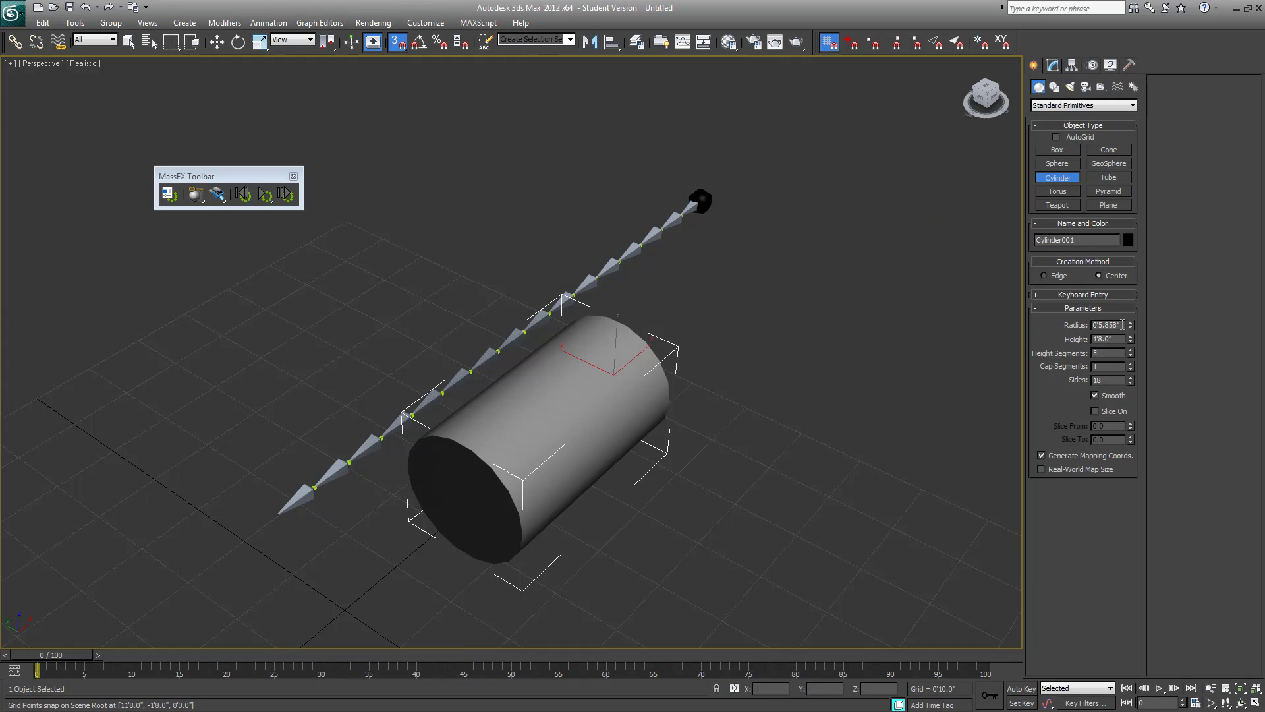
Step: Set the cylinder's radius to 0.21" and its height to 5', and end cylinder creation
{"action": "right_click", "coordinate": [1131, 327]}
{"action": "left_click_drag", "start_coordinate": [1132, 328], "coordinate": [1127, 310]}
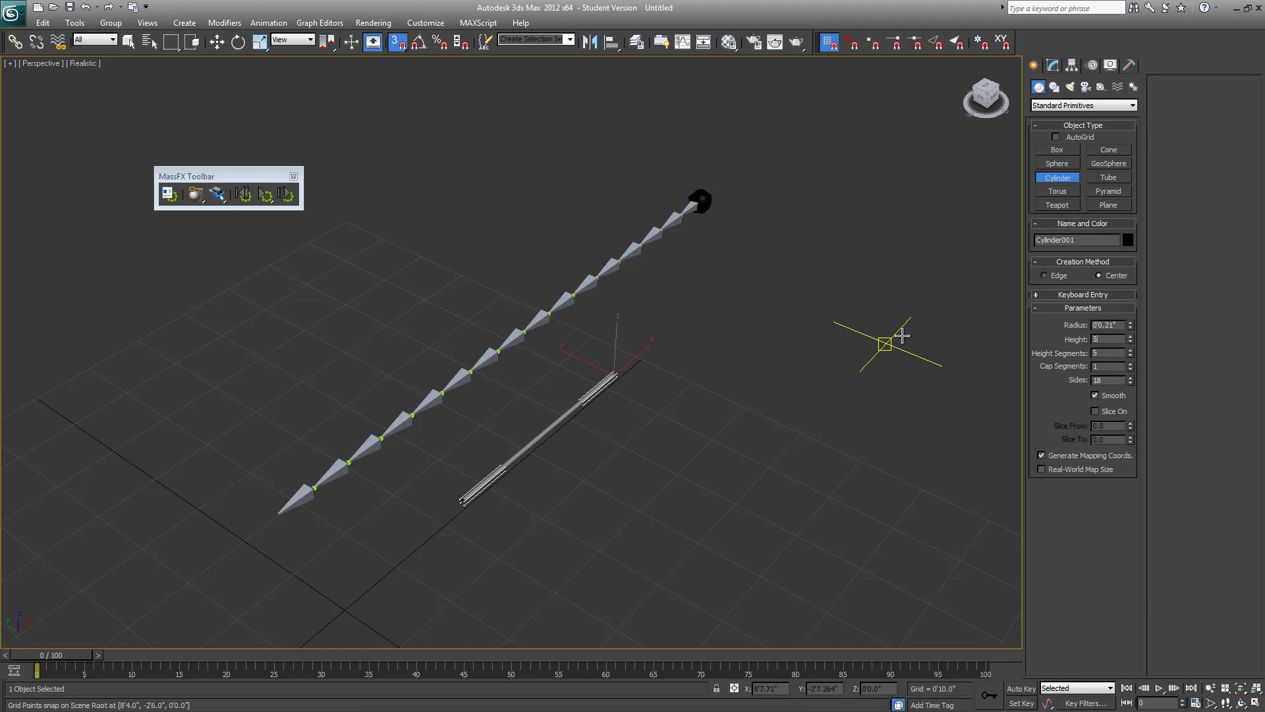
{"action": "key", "text": "Return"}
{"action": "right_click", "coordinate": [770, 303]}
{"action": "middle_click_drag", "start_coordinate": [768, 337], "coordinate": [699, 306]}
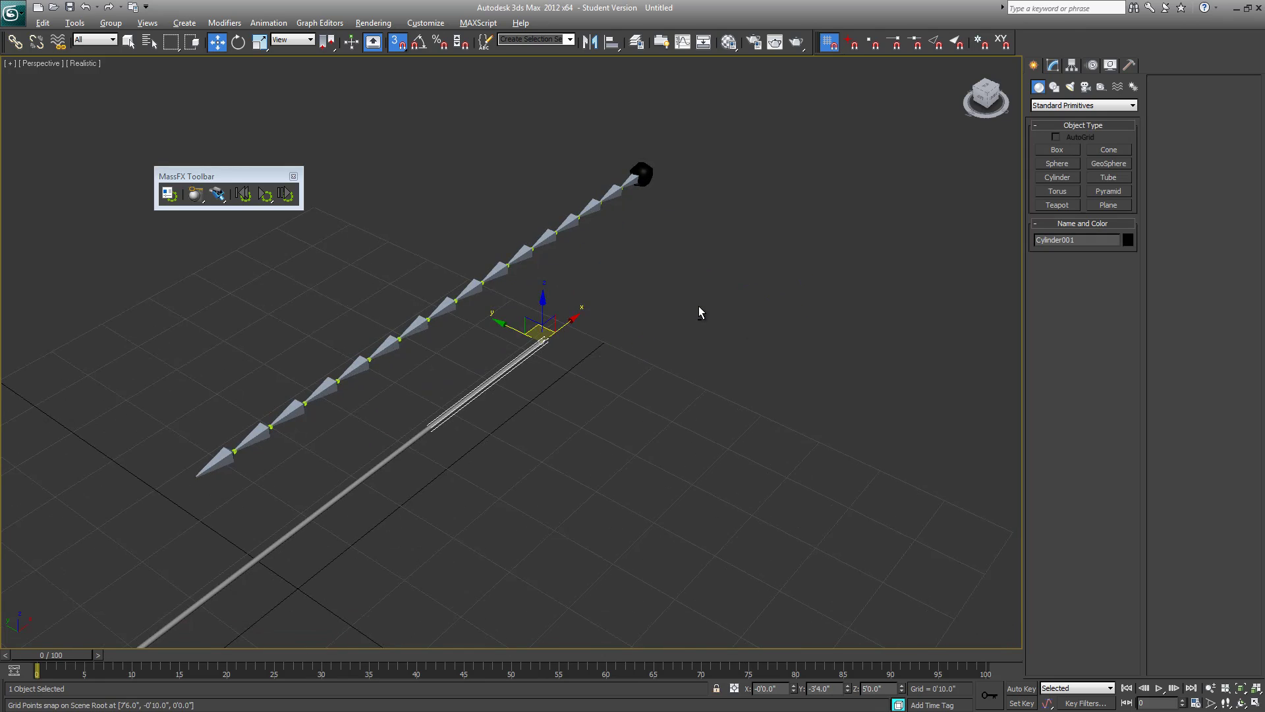
{"action": "key", "text": "alt+a"}
{"action": "left_click", "coordinate": [642, 174]}
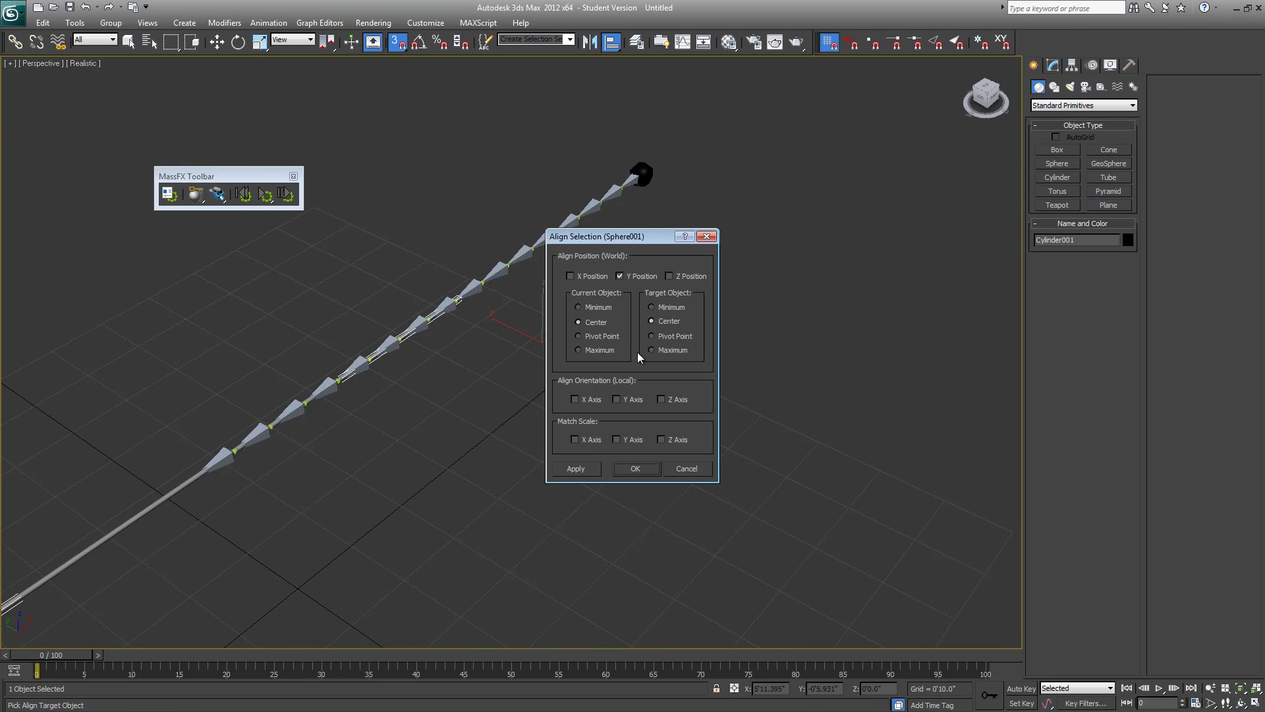
{"action": "left_click", "coordinate": [571, 276]}
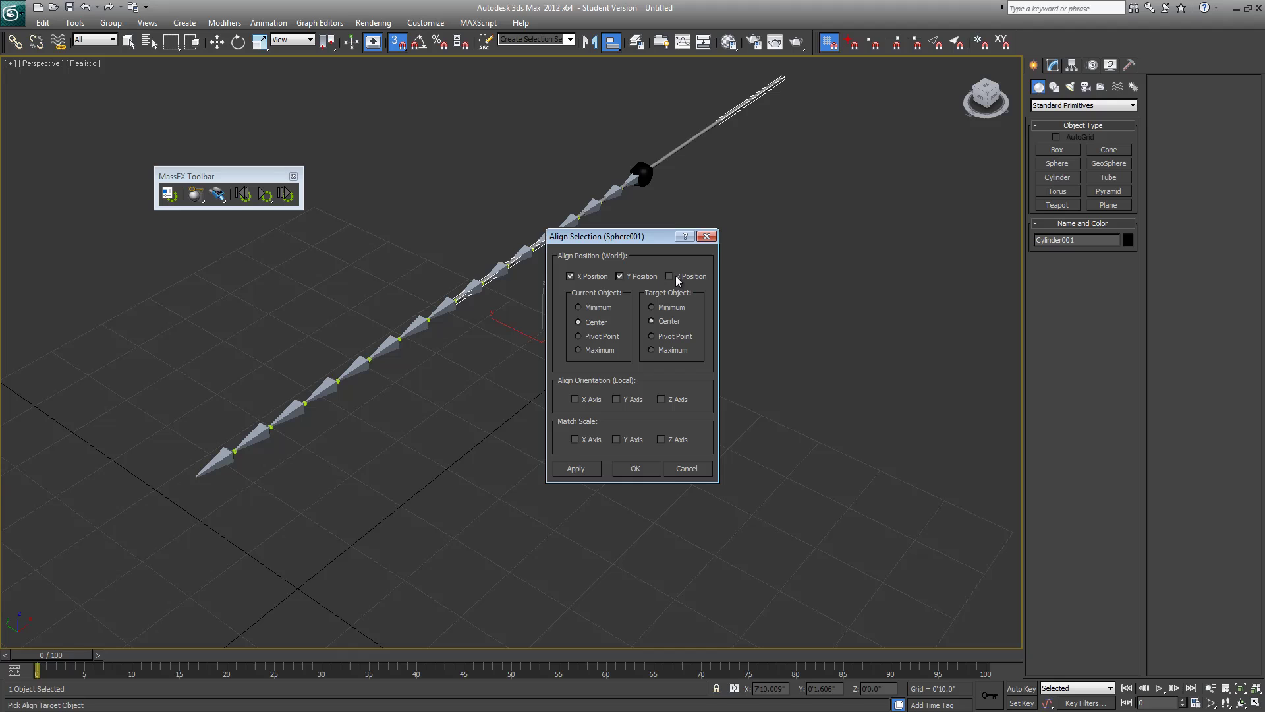
{"action": "left_click", "coordinate": [669, 276]}
{"action": "left_click", "coordinate": [671, 469]}
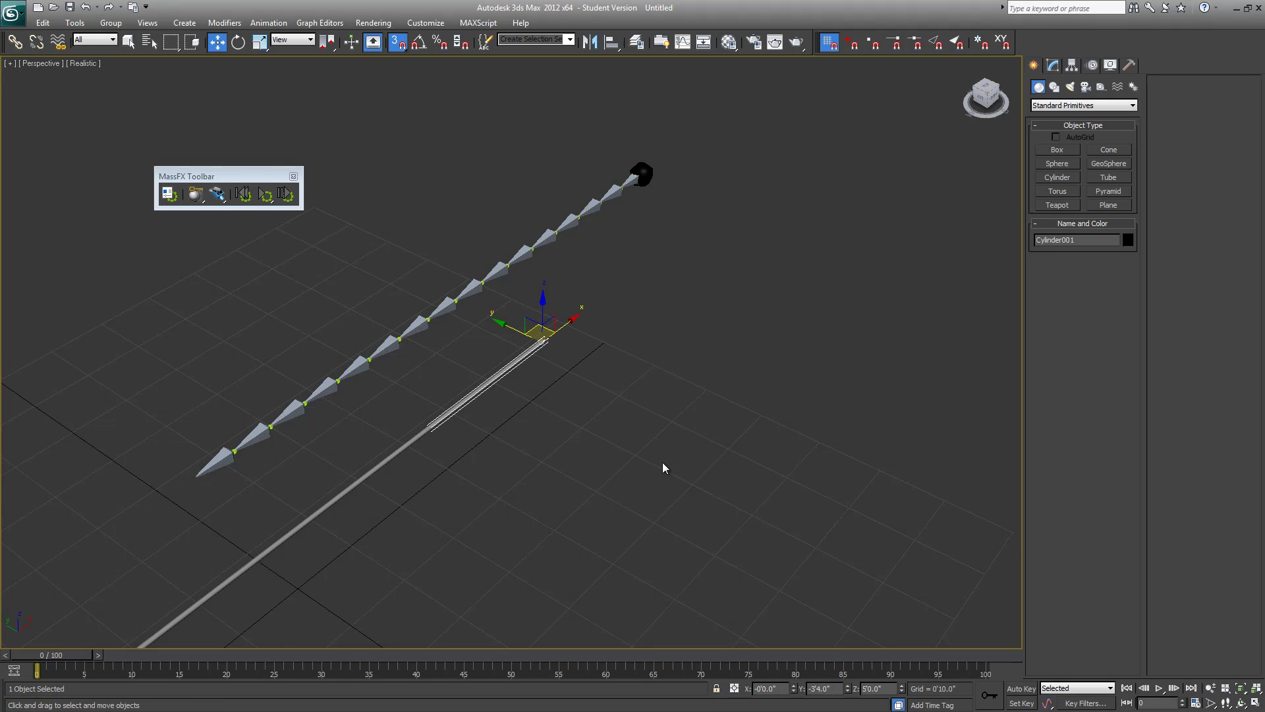
Step: Align the cylinder's pivot point to the sphere's pivot point in X, Y and Z position
{"action": "key", "text": "alt+w"}
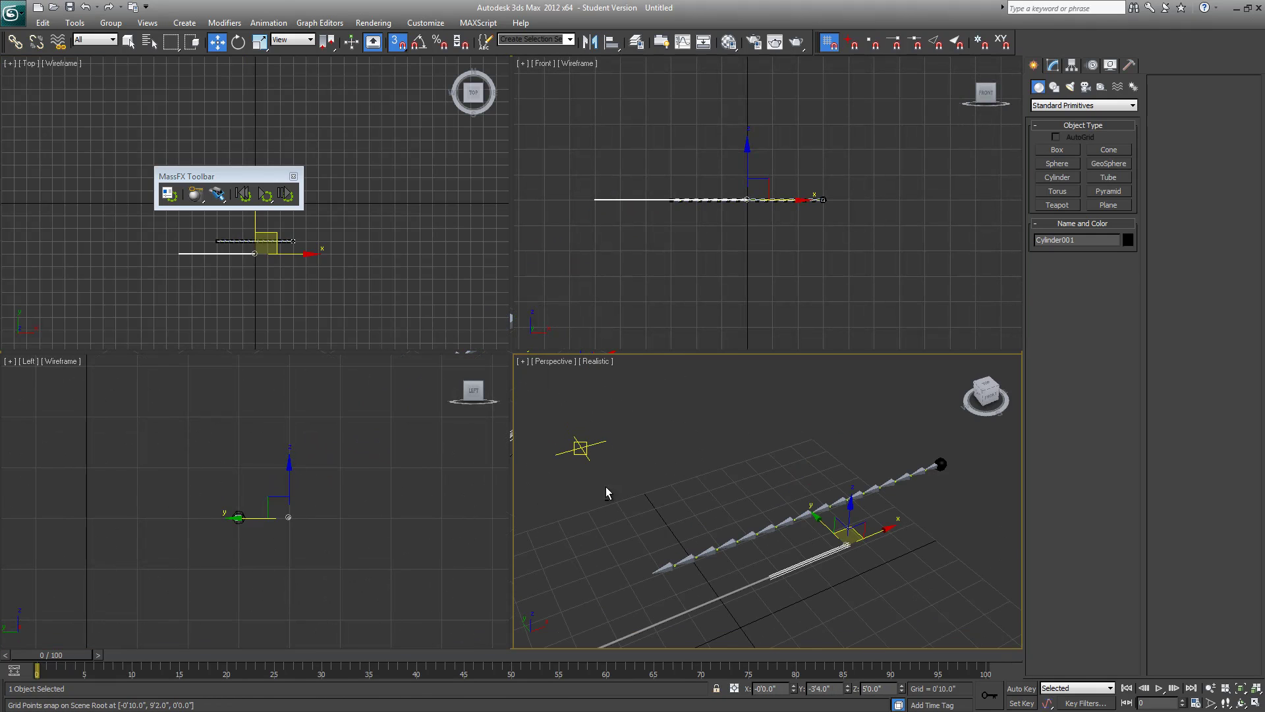
{"action": "key", "text": "alt+w"}
{"action": "middle_click_drag", "start_coordinate": [643, 506], "coordinate": [574, 462], "text": "alt"}
{"action": "middle_click_drag", "start_coordinate": [718, 477], "coordinate": [318, 367]}
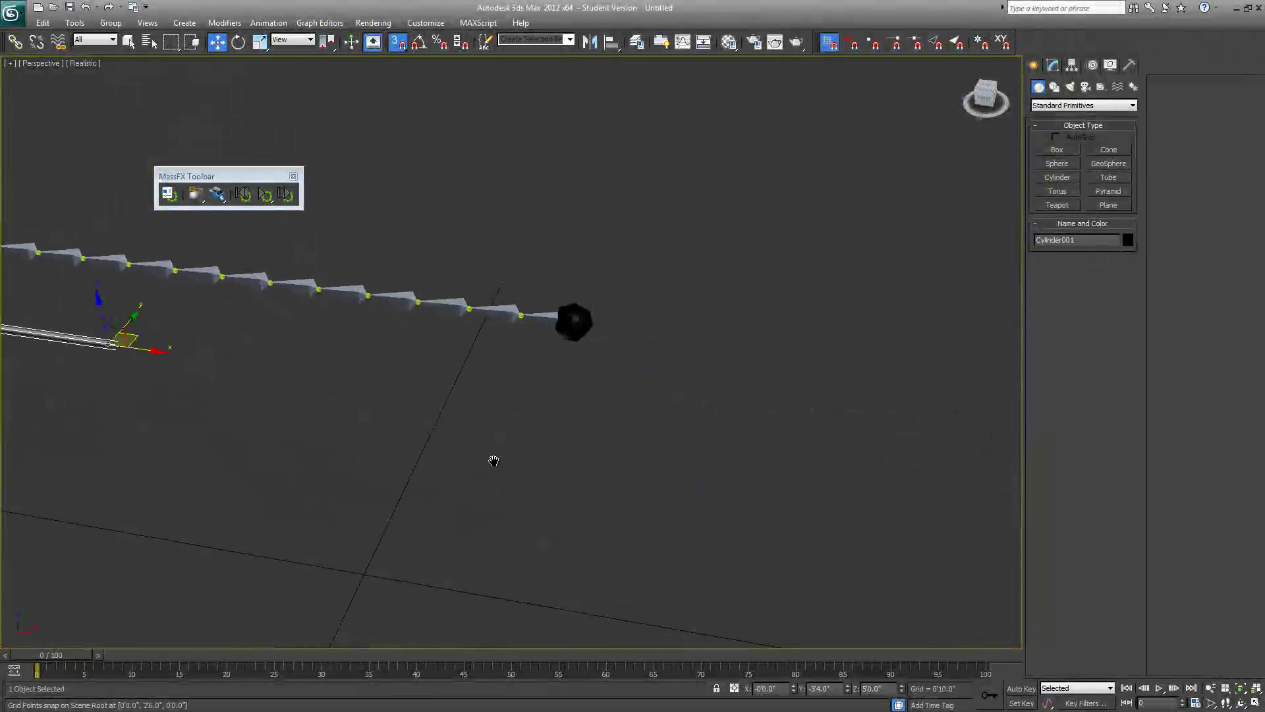
{"action": "middle_click_drag", "start_coordinate": [494, 461], "coordinate": [791, 463]}
{"action": "key", "text": "alt+a"}
{"action": "left_click", "coordinate": [818, 415]}
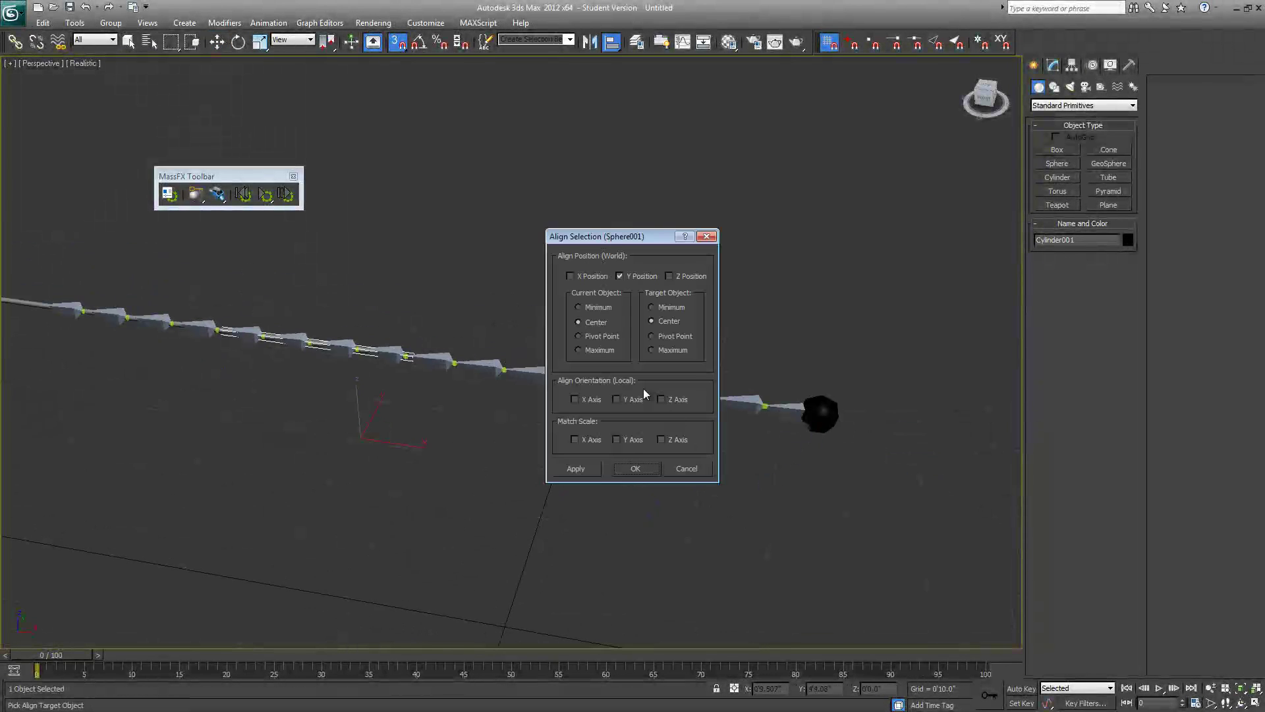
{"action": "left_click", "coordinate": [670, 333]}
{"action": "left_click", "coordinate": [581, 276]}
{"action": "left_click", "coordinate": [678, 272]}
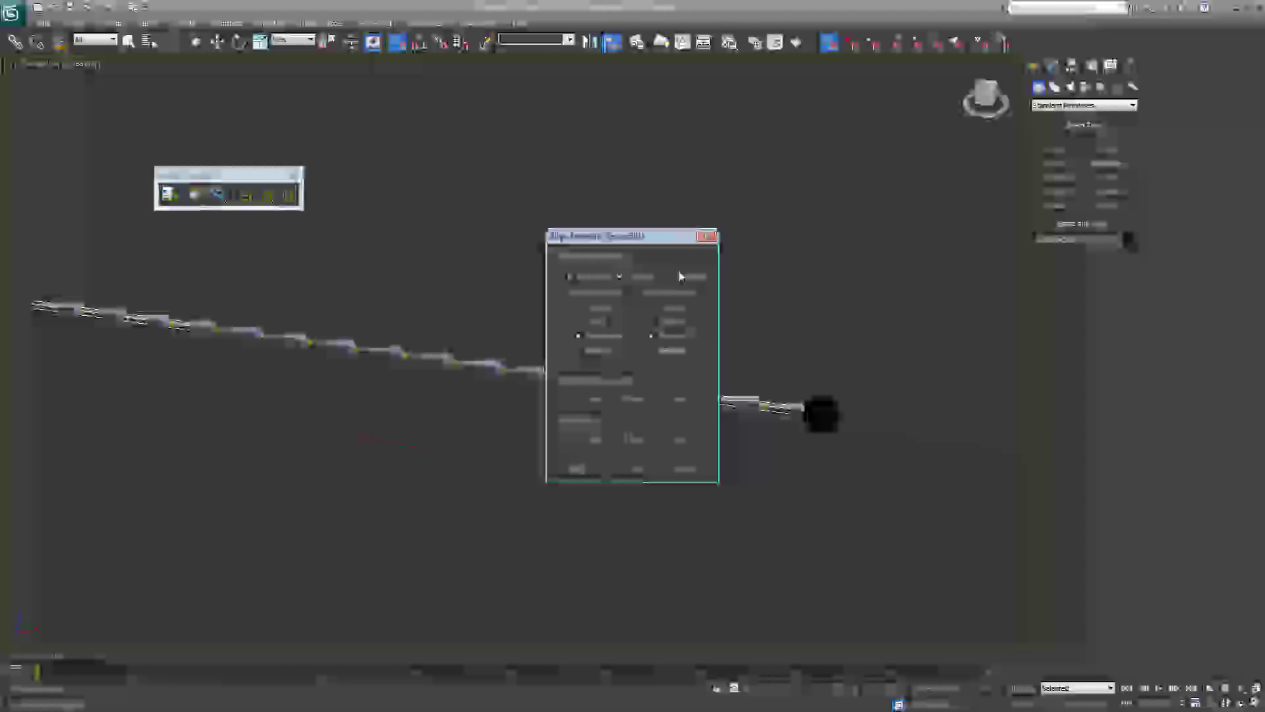
{"action": "left_click", "coordinate": [635, 468]}
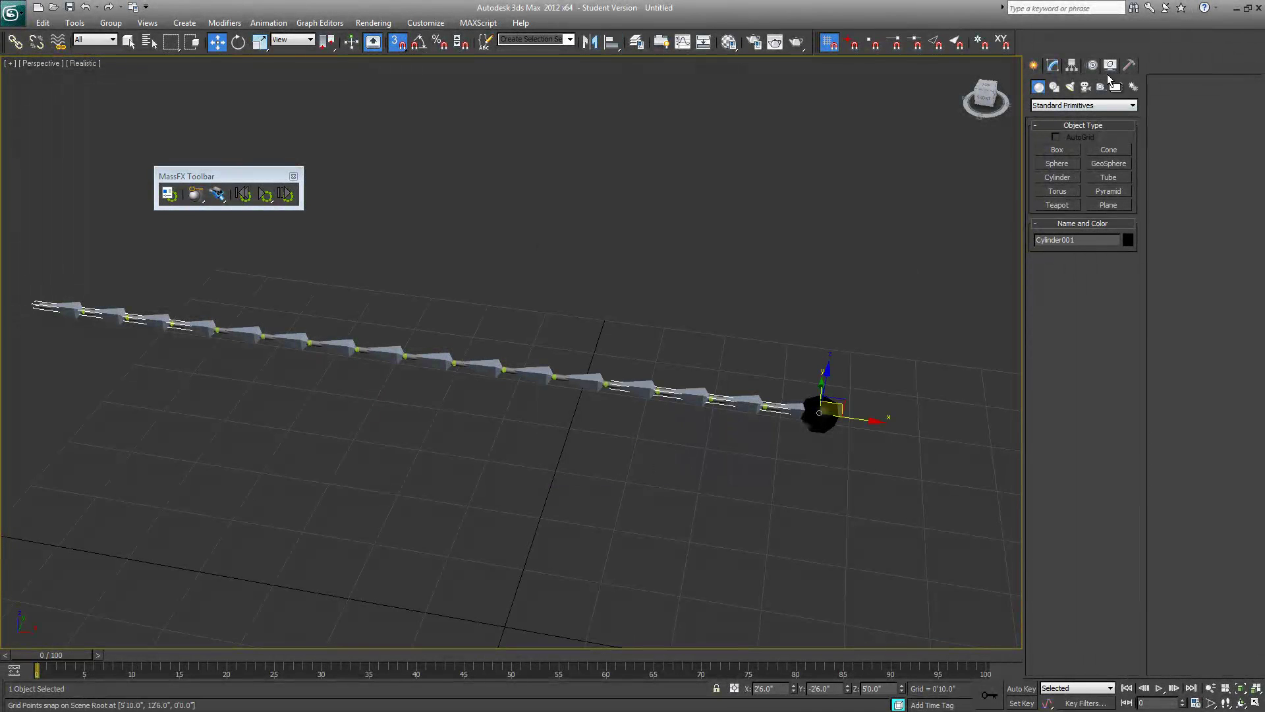
Step: Set the cylinder's height segments to 32 and its sides to 6
{"action": "middle_click_drag", "start_coordinate": [616, 306], "coordinate": [505, 362], "text": "alt"}
{"action": "key", "text": "alt+w"}
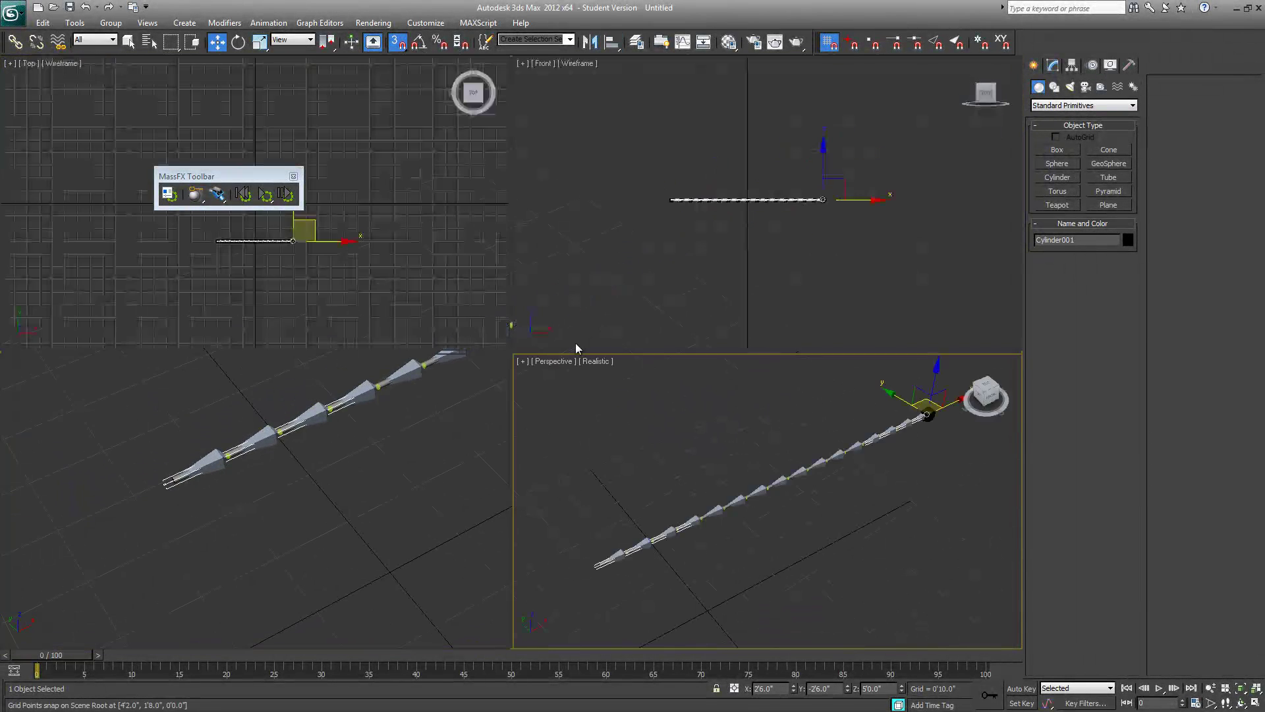
{"action": "key", "text": "alt+w"}
{"action": "middle_click_drag", "start_coordinate": [587, 424], "coordinate": [813, 344], "text": "alt"}
{"action": "left_click", "coordinate": [1054, 66]}
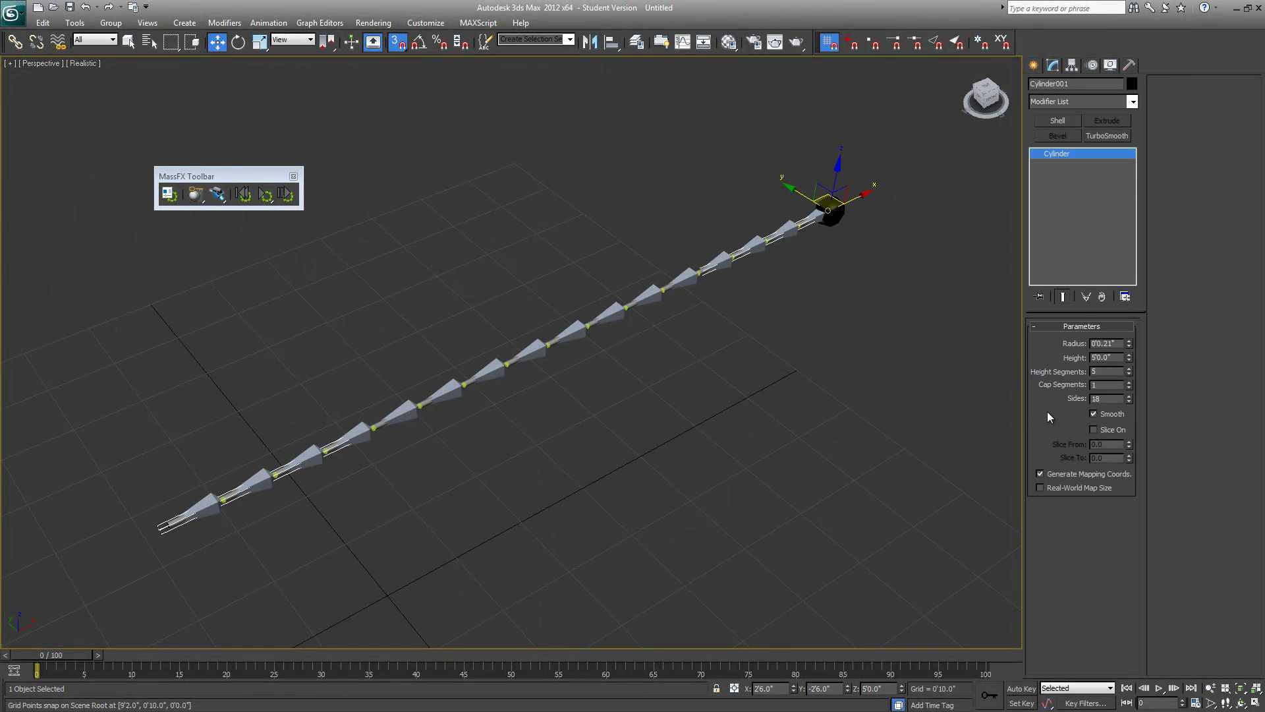
{"action": "left_click", "coordinate": [1107, 371]}
{"action": "left_click", "coordinate": [1106, 397]}
{"action": "type", "text": "6"}
{"action": "middle_click_drag", "start_coordinate": [663, 332], "coordinate": [762, 338]}
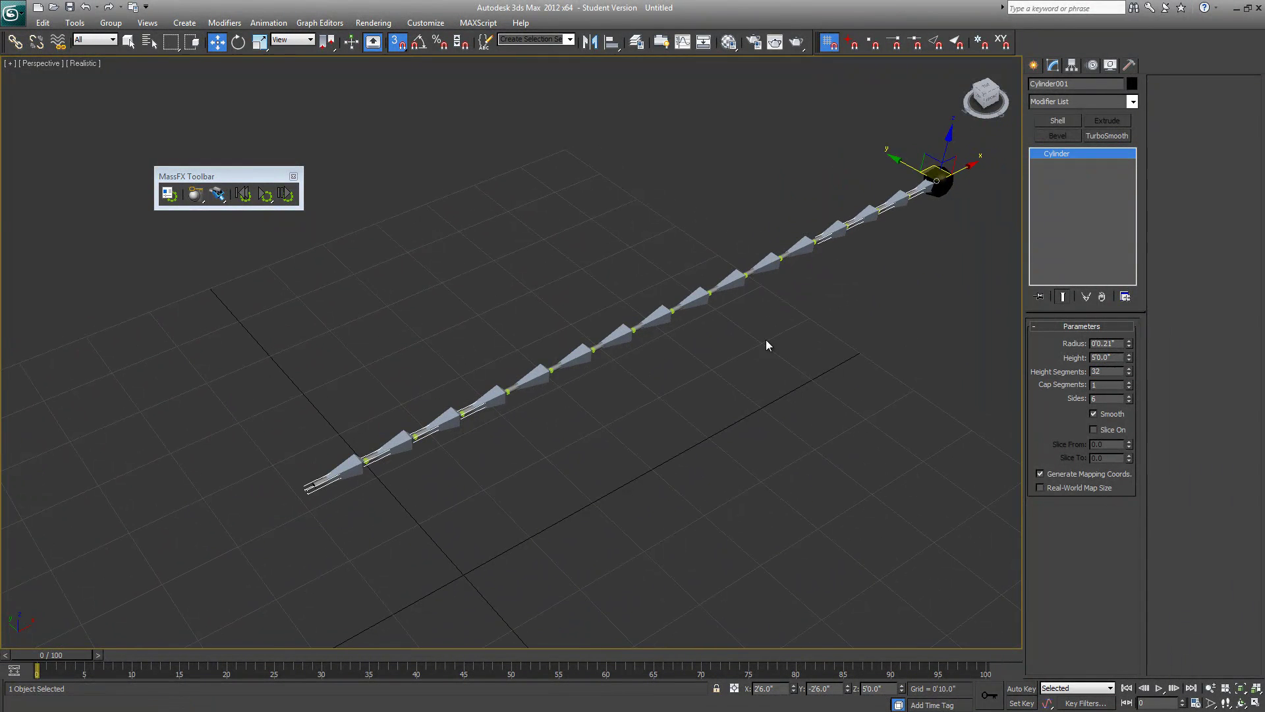
Step: Apply a Skin modifier to the cylinder
{"action": "left_click", "coordinate": [1037, 66]}
{"action": "left_click", "coordinate": [1055, 105]}
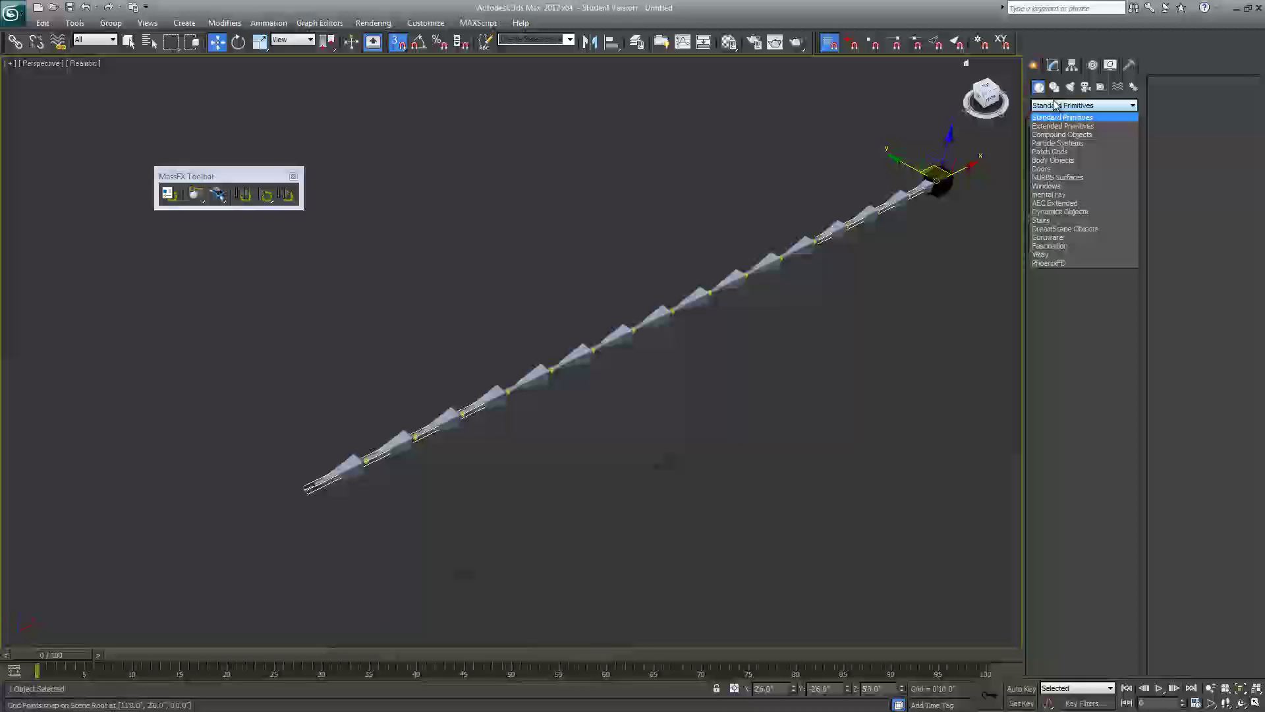
{"action": "left_click", "coordinate": [1054, 108]}
{"action": "left_click", "coordinate": [1061, 66]}
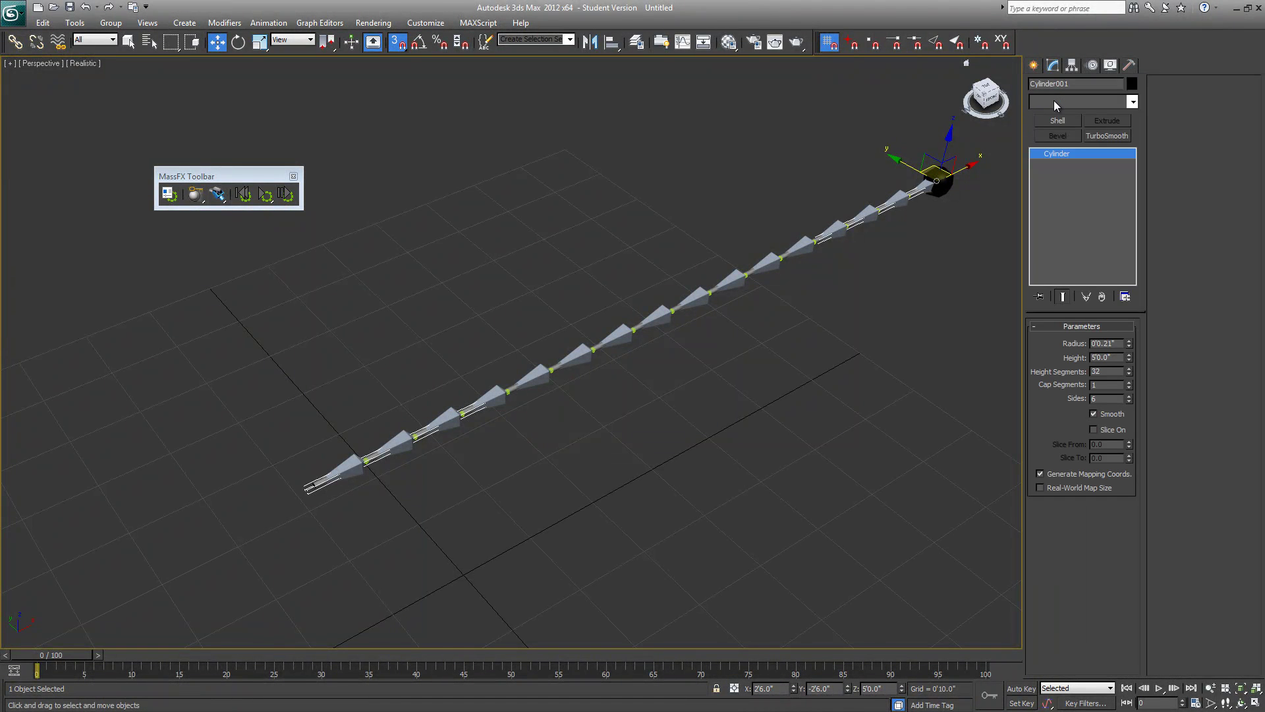
{"action": "left_click", "coordinate": [1053, 100]}
{"action": "key", "text": "s"}
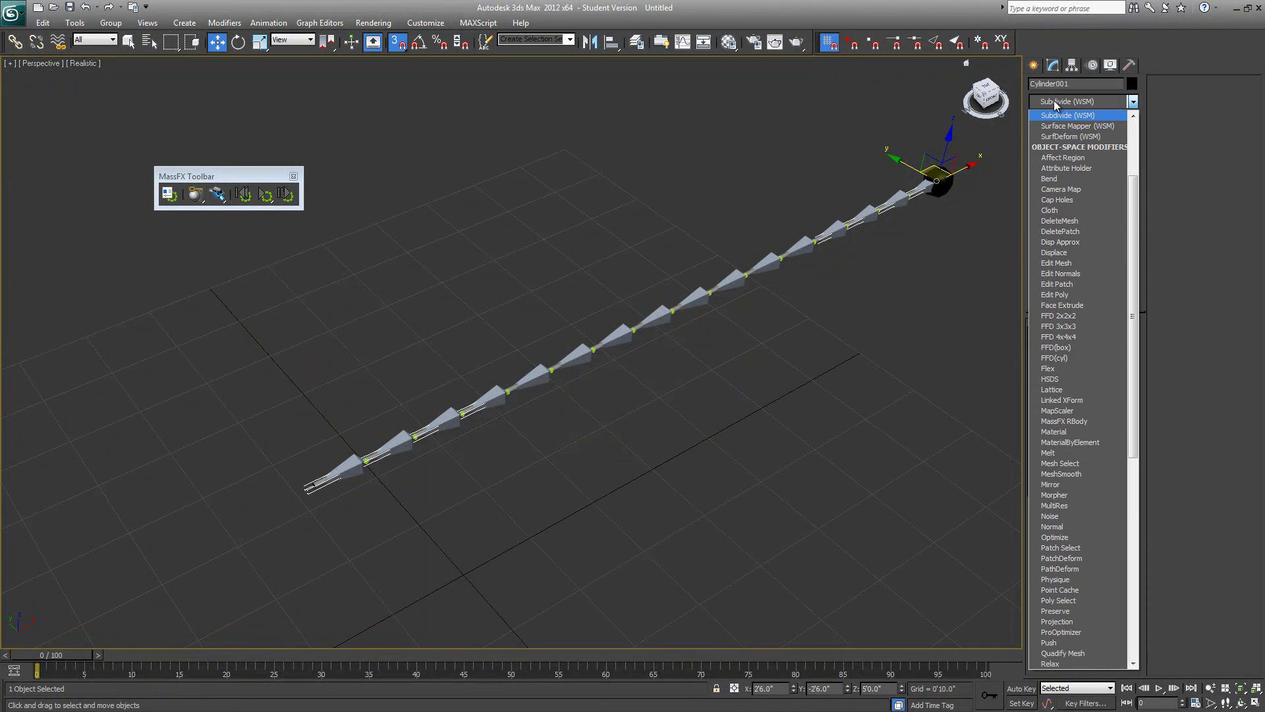
{"action": "key", "text": "h"}
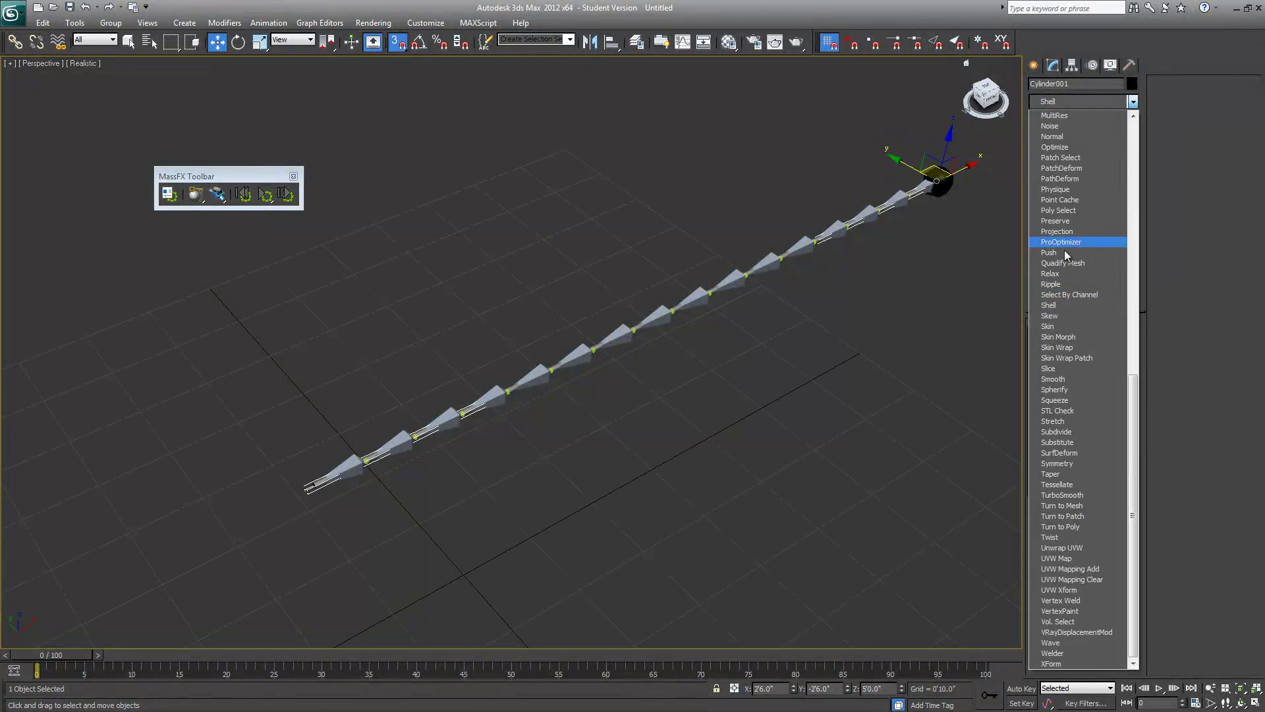
{"action": "left_click", "coordinate": [1069, 323]}
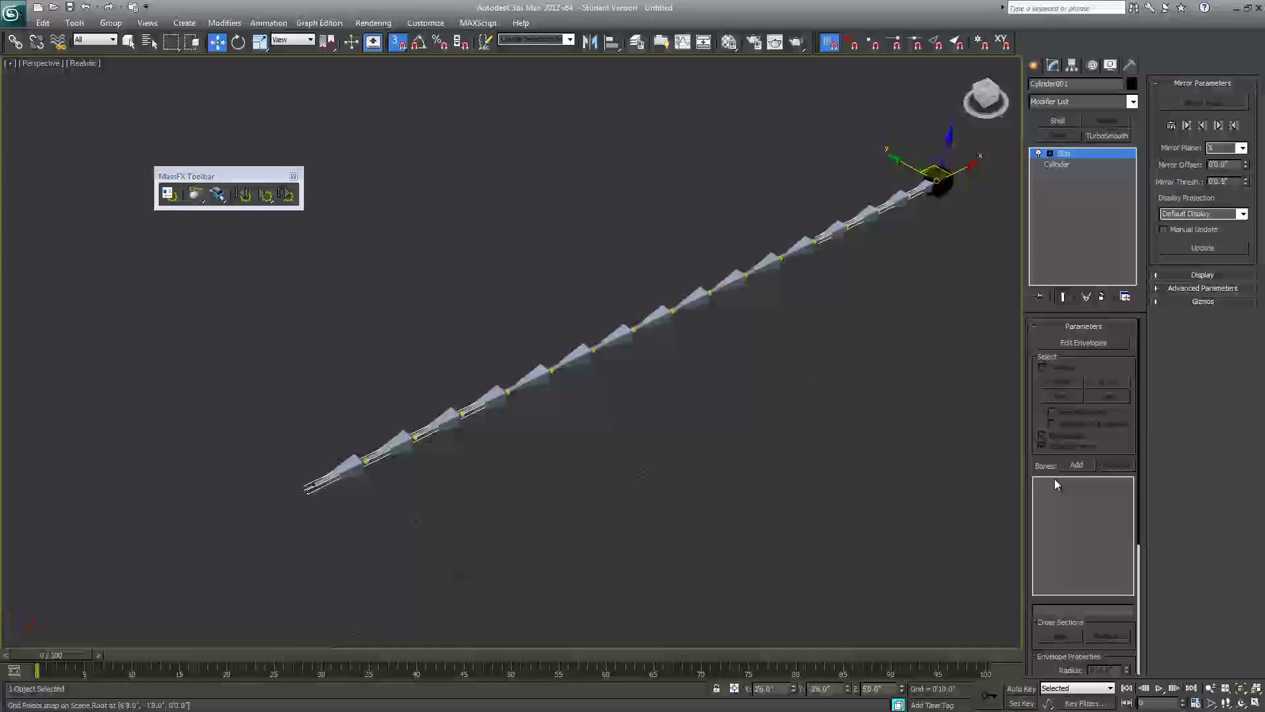
Step: Add Bone001 through Bone016 to the cylinder's Skin modifier
{"action": "left_click", "coordinate": [1075, 465]}
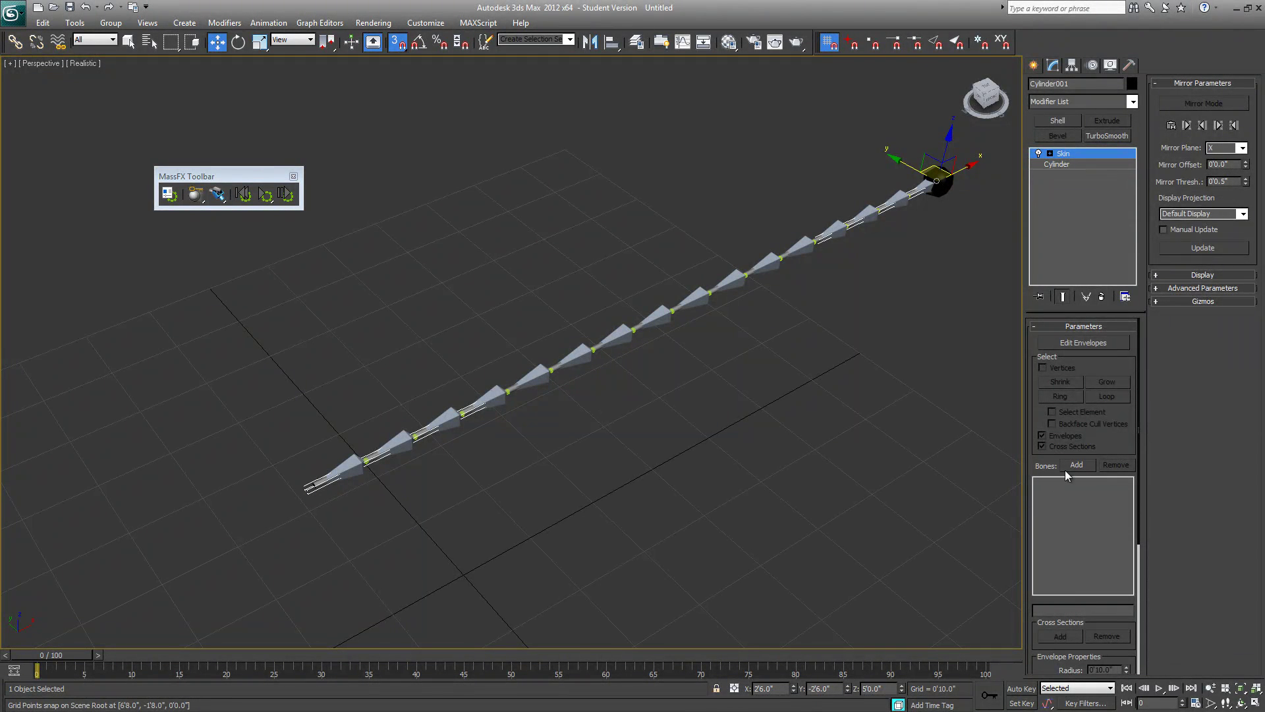
{"action": "left_click", "coordinate": [505, 197]}
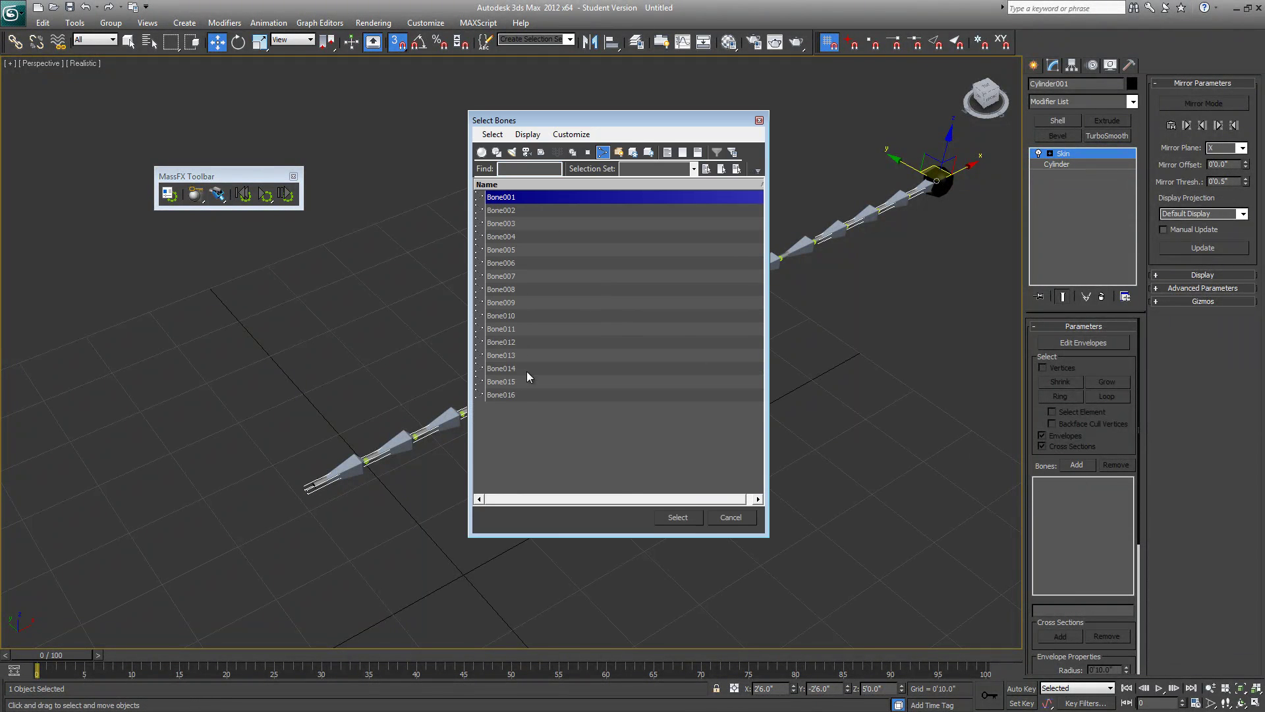
{"action": "left_click", "coordinate": [516, 395], "text": "shift"}
{"action": "left_click", "coordinate": [677, 517]}
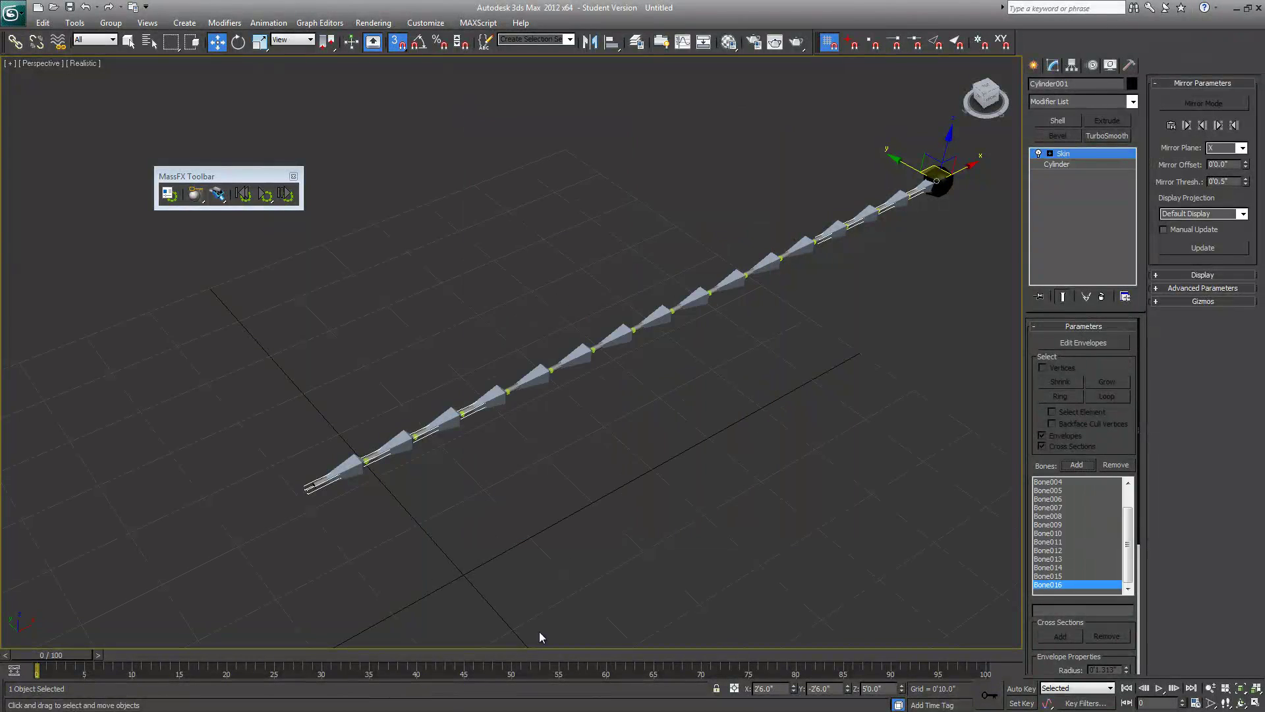
Step: Enter the Skin modifier's Envelope level and examine the bone envelopes near the chain's sphere end in the Front view
{"action": "left_click", "coordinate": [1049, 154]}
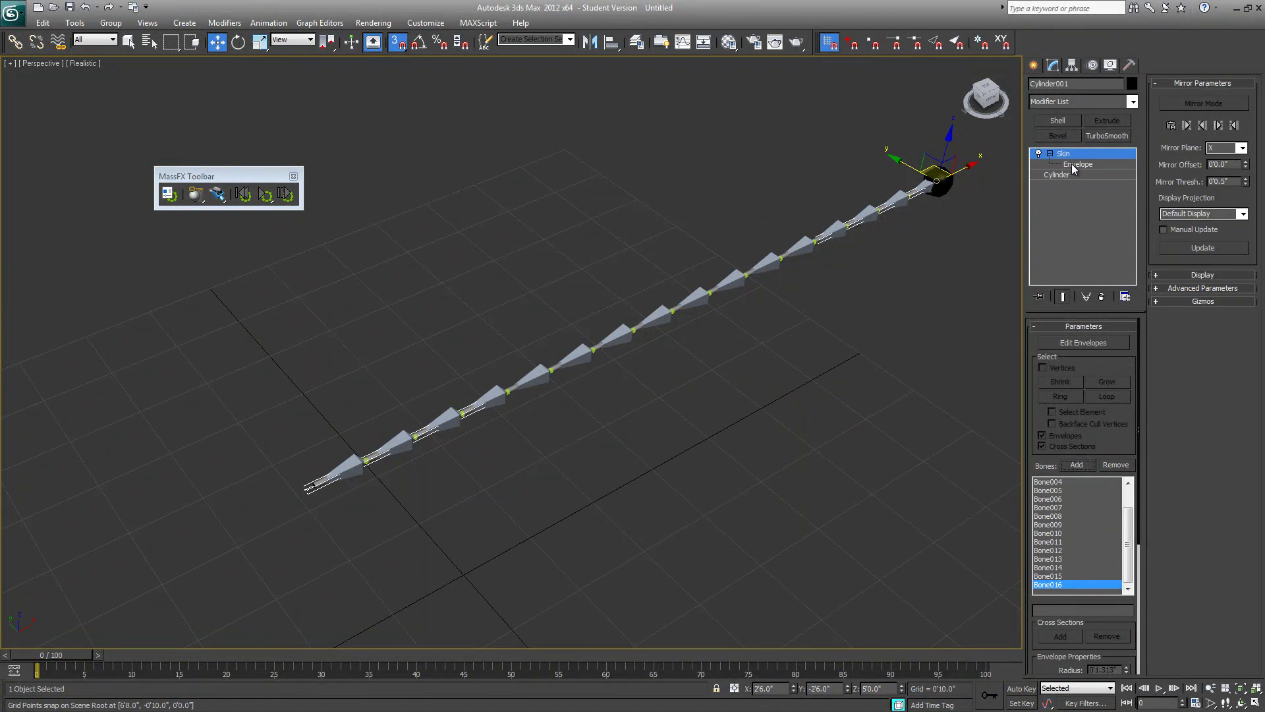
{"action": "left_click", "coordinate": [1074, 166]}
{"action": "left_click", "coordinate": [886, 211]}
{"action": "middle_click_drag", "start_coordinate": [946, 293], "coordinate": [765, 362], "text": "alt"}
{"action": "key", "text": "alt+w"}
{"action": "middle_click_drag", "start_coordinate": [804, 248], "coordinate": [732, 241]}
{"action": "key", "text": "alt+w"}
{"action": "scroll", "coordinate": [691, 307], "scroll_direction": "up", "scroll_amount": 2}
{"action": "scroll", "coordinate": [658, 316], "scroll_direction": "up", "scroll_amount": 1}
{"action": "scroll", "coordinate": [620, 356], "scroll_direction": "up", "scroll_amount": 1}
{"action": "middle_click_drag", "start_coordinate": [552, 419], "coordinate": [582, 354]}
{"action": "scroll", "coordinate": [679, 298], "scroll_direction": "up", "scroll_amount": 1}
{"action": "scroll", "coordinate": [588, 435], "scroll_direction": "up", "scroll_amount": 2}
{"action": "scroll", "coordinate": [587, 435], "scroll_direction": "up", "scroll_amount": 1}
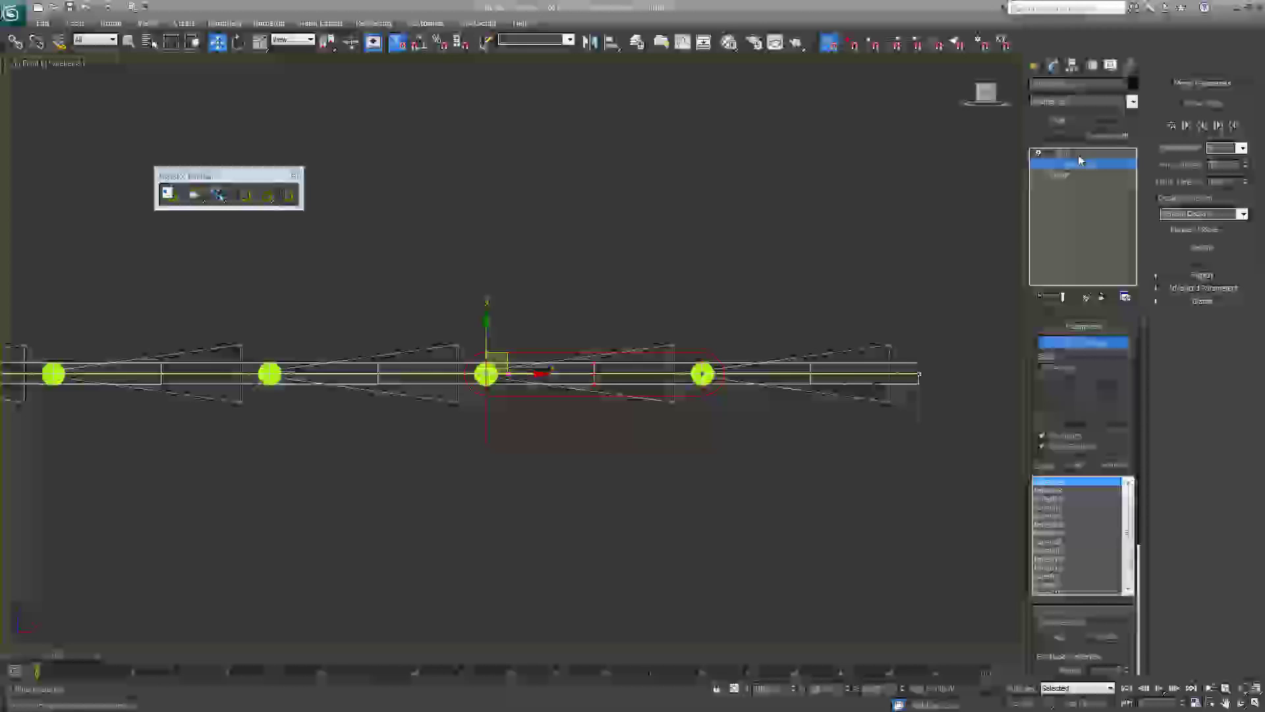
Step: Leave the Skin modifier's Envelope level, deselect the cylinder, and hide all bone objects in the Perspective view
{"action": "left_click", "coordinate": [1077, 155]}
{"action": "left_click", "coordinate": [806, 184]}
{"action": "key", "text": "alt+w"}
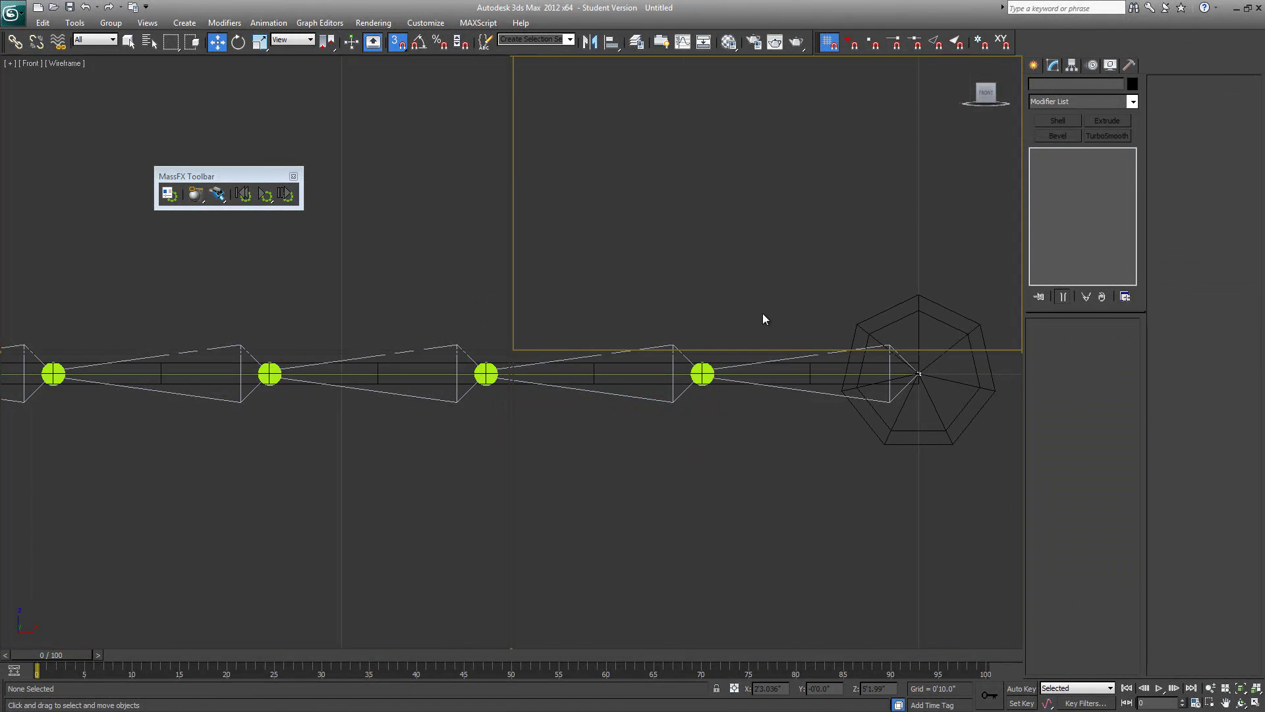
{"action": "middle_click_drag", "start_coordinate": [818, 464], "coordinate": [762, 419]}
{"action": "key", "text": "alt+w"}
{"action": "middle_click_drag", "start_coordinate": [577, 442], "coordinate": [721, 472]}
{"action": "left_click", "coordinate": [1110, 65]}
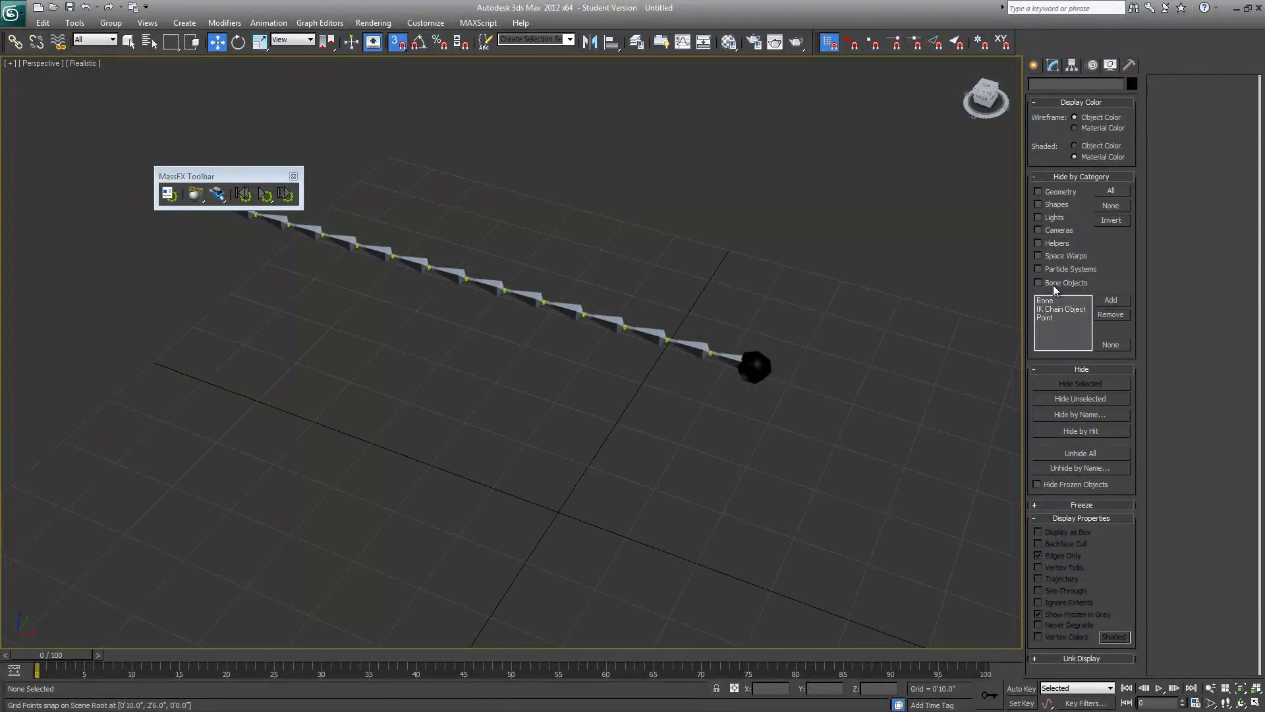
{"action": "left_click", "coordinate": [1053, 285]}
Step: Run the MassFX simulation twice to check how the skinned cylinder behaves at the sphere, resetting it each time
{"action": "middle_click_drag", "start_coordinate": [679, 404], "coordinate": [702, 409], "text": "alt"}
{"action": "middle_click_drag", "start_coordinate": [707, 224], "coordinate": [541, 344]}
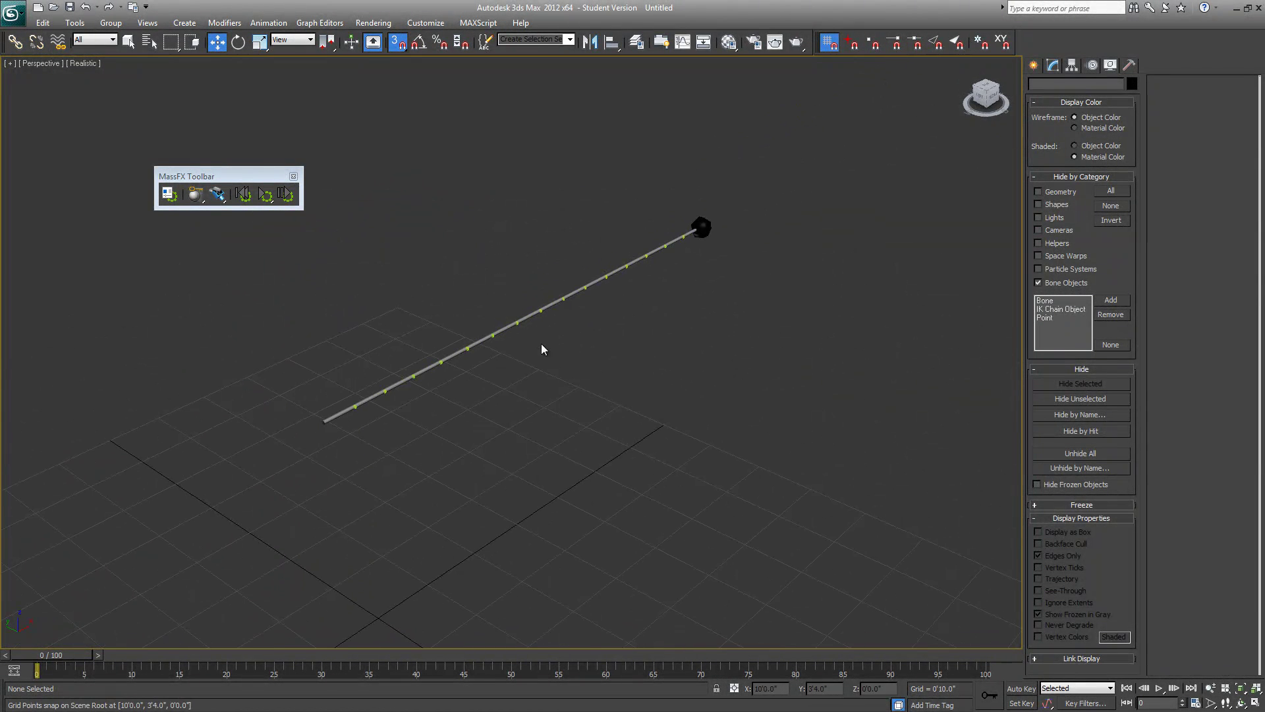
{"action": "middle_click_drag", "start_coordinate": [341, 270], "coordinate": [307, 281]}
{"action": "left_click", "coordinate": [257, 199]}
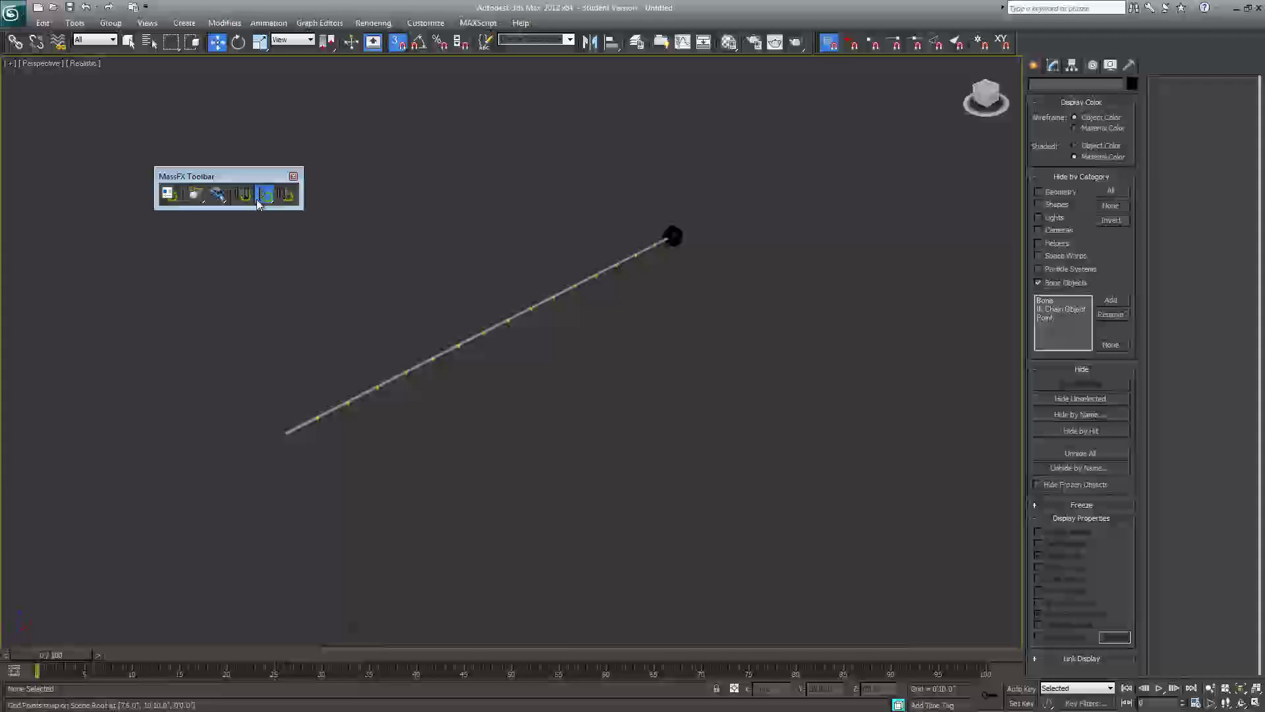
{"action": "left_click", "coordinate": [258, 203]}
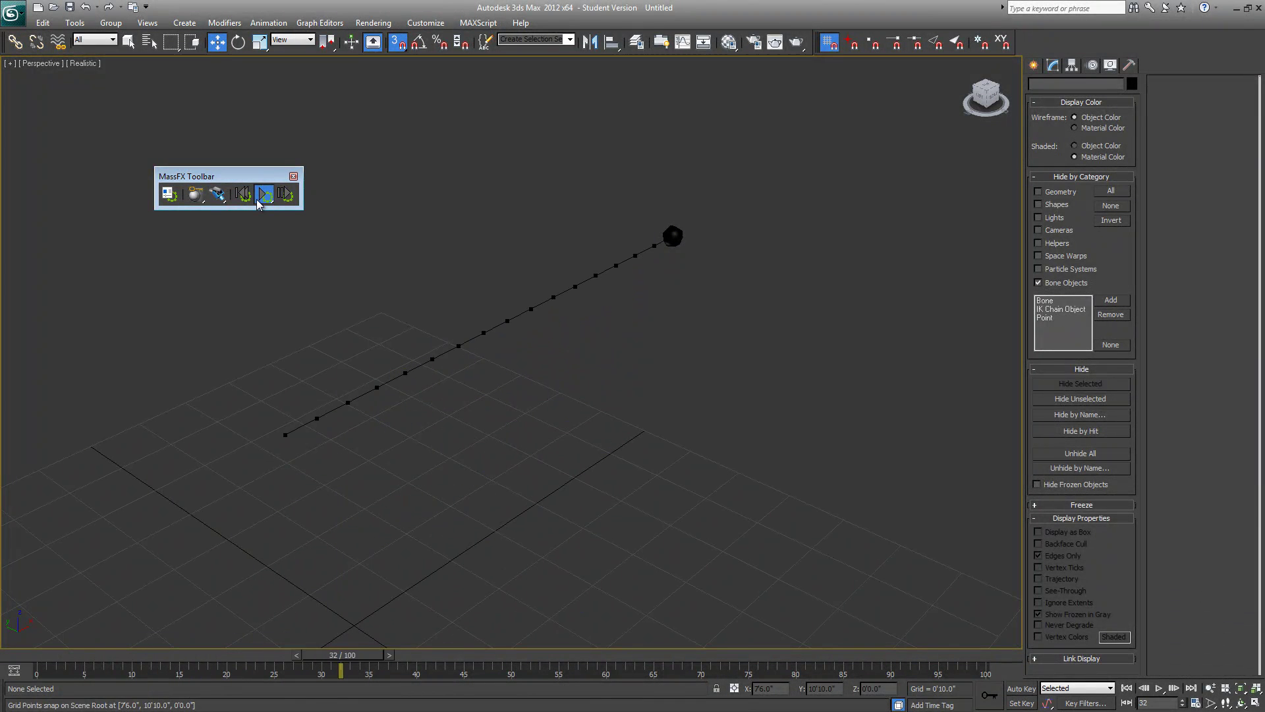
{"action": "left_click", "coordinate": [250, 201]}
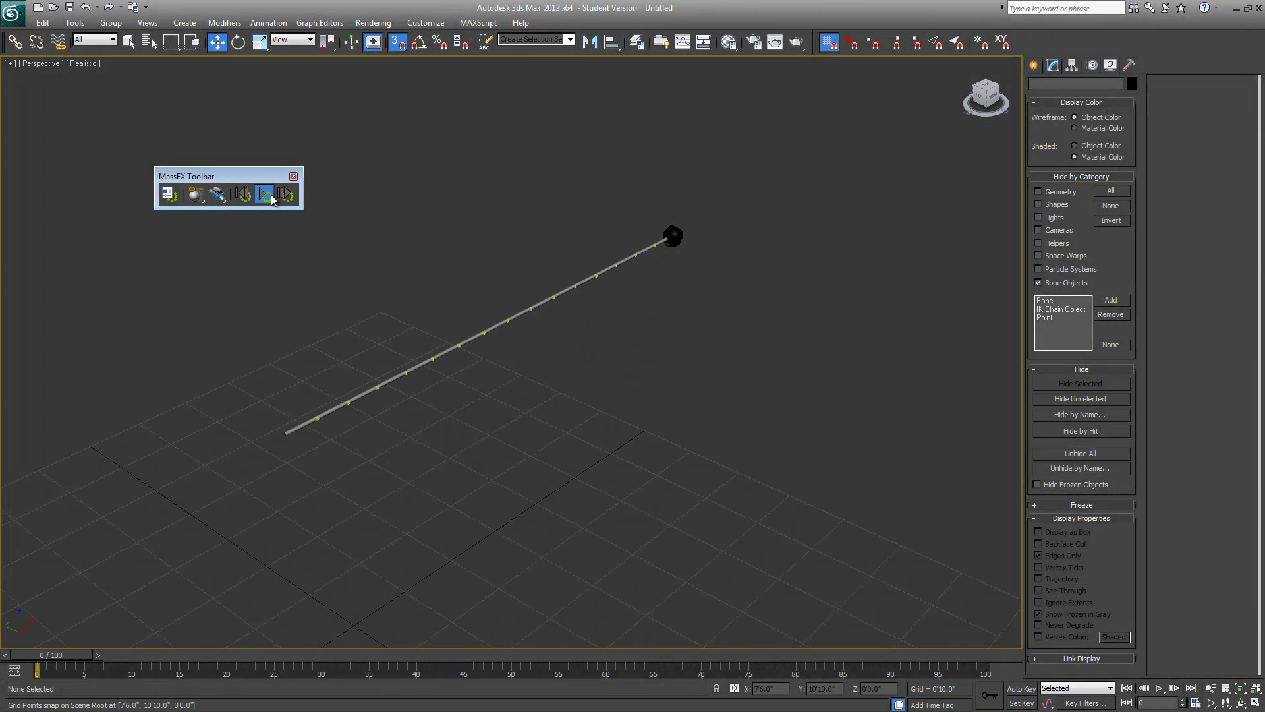
{"action": "left_click", "coordinate": [274, 200]}
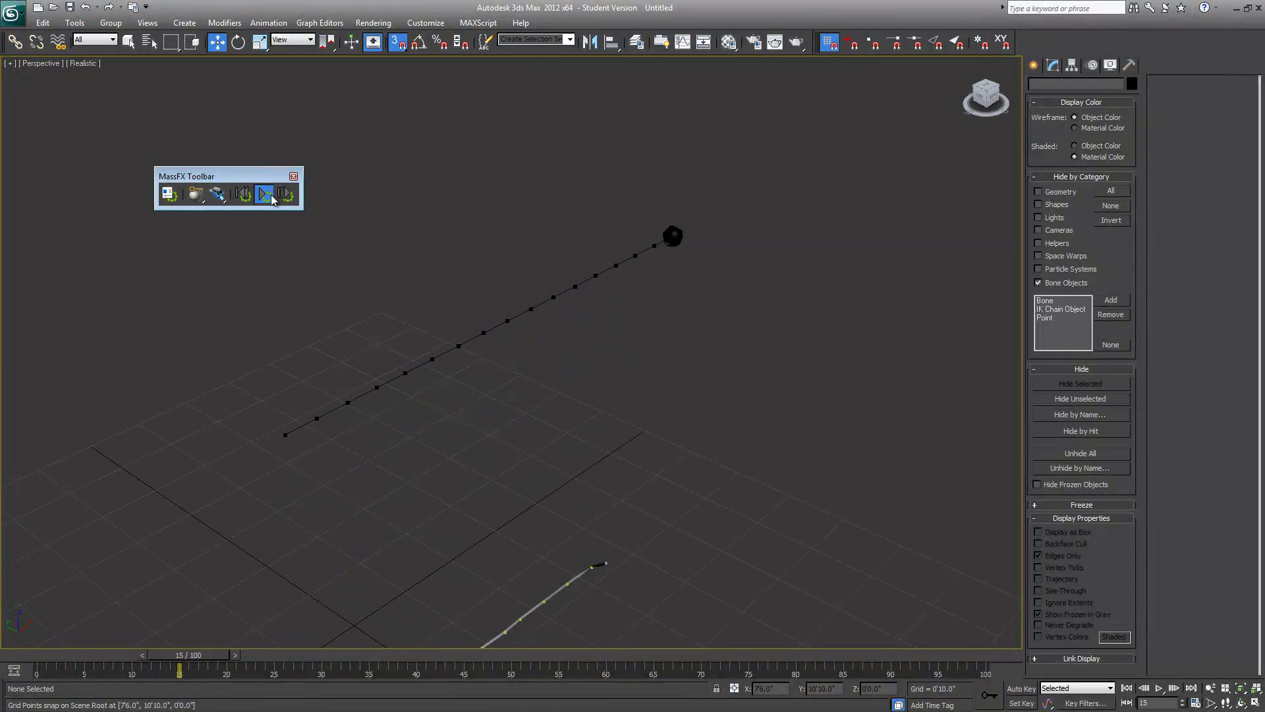
{"action": "left_click", "coordinate": [274, 201]}
{"action": "left_click", "coordinate": [243, 194]}
Step: Show the bone objects again and inspect the joint between the first bone and the sphere in the Front view
{"action": "left_click", "coordinate": [1039, 283]}
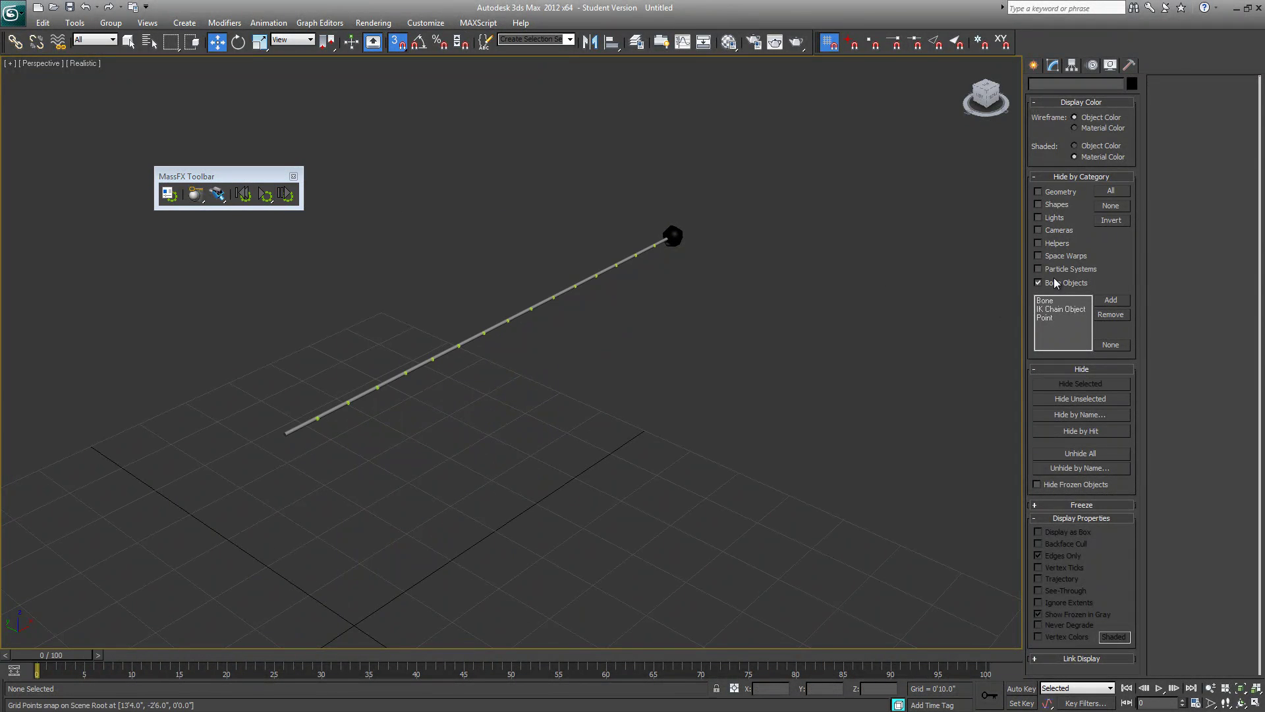
{"action": "key", "text": "alt+w"}
{"action": "left_click", "coordinate": [681, 263]}
{"action": "key", "text": "alt+w"}
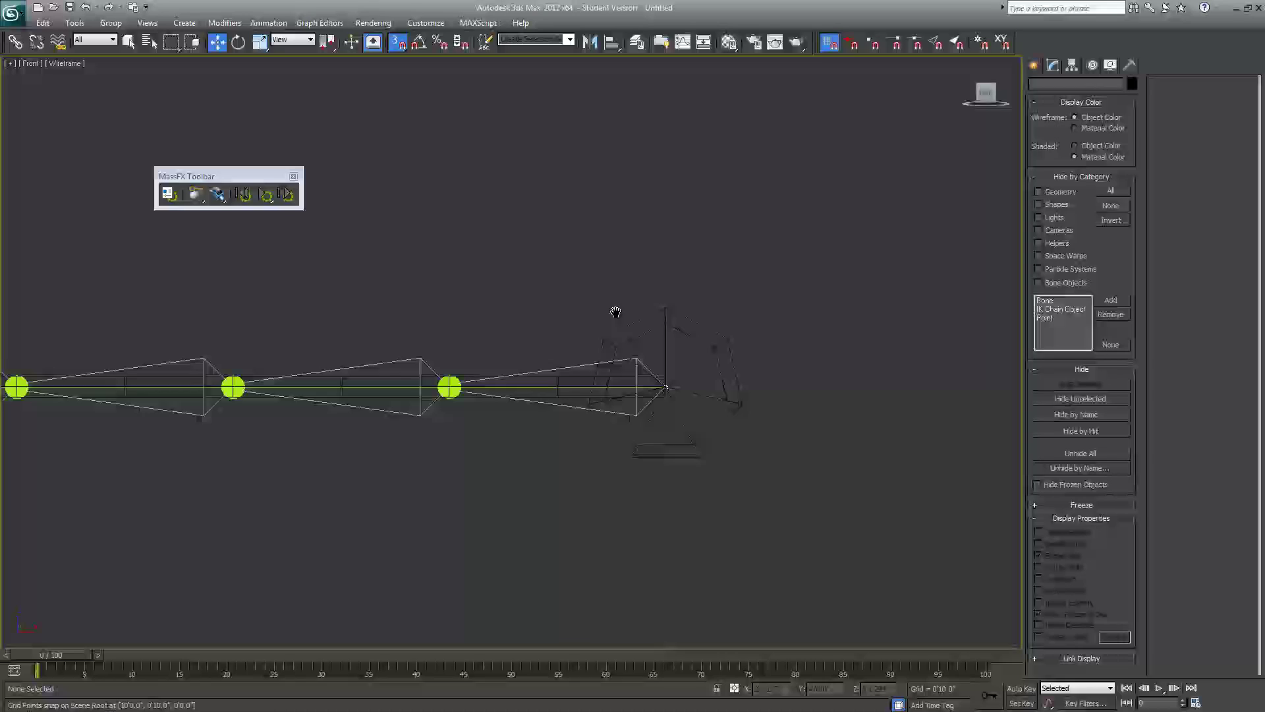
{"action": "scroll", "coordinate": [629, 342], "scroll_direction": "up", "scroll_amount": 2}
{"action": "middle_click_drag", "start_coordinate": [676, 373], "coordinate": [543, 304]}
{"action": "scroll", "coordinate": [544, 309], "scroll_direction": "up", "scroll_amount": 3}
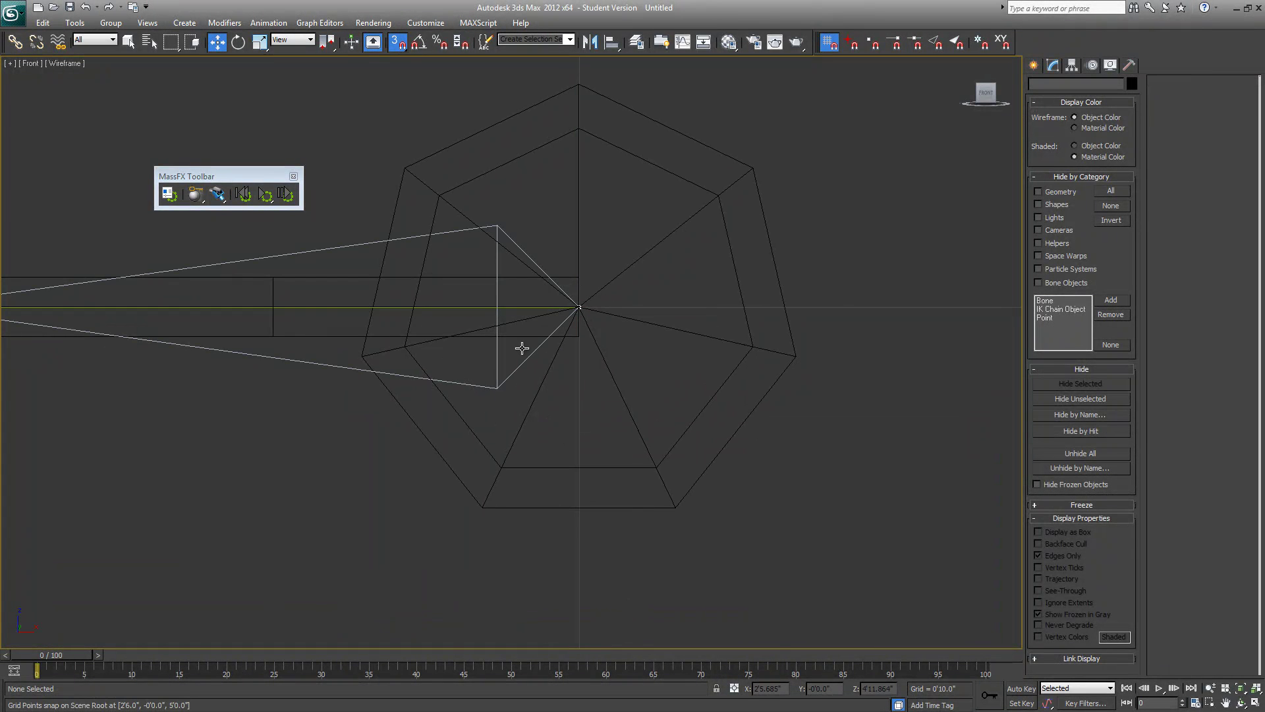
{"action": "scroll", "coordinate": [522, 348], "scroll_direction": "up", "scroll_amount": 7}
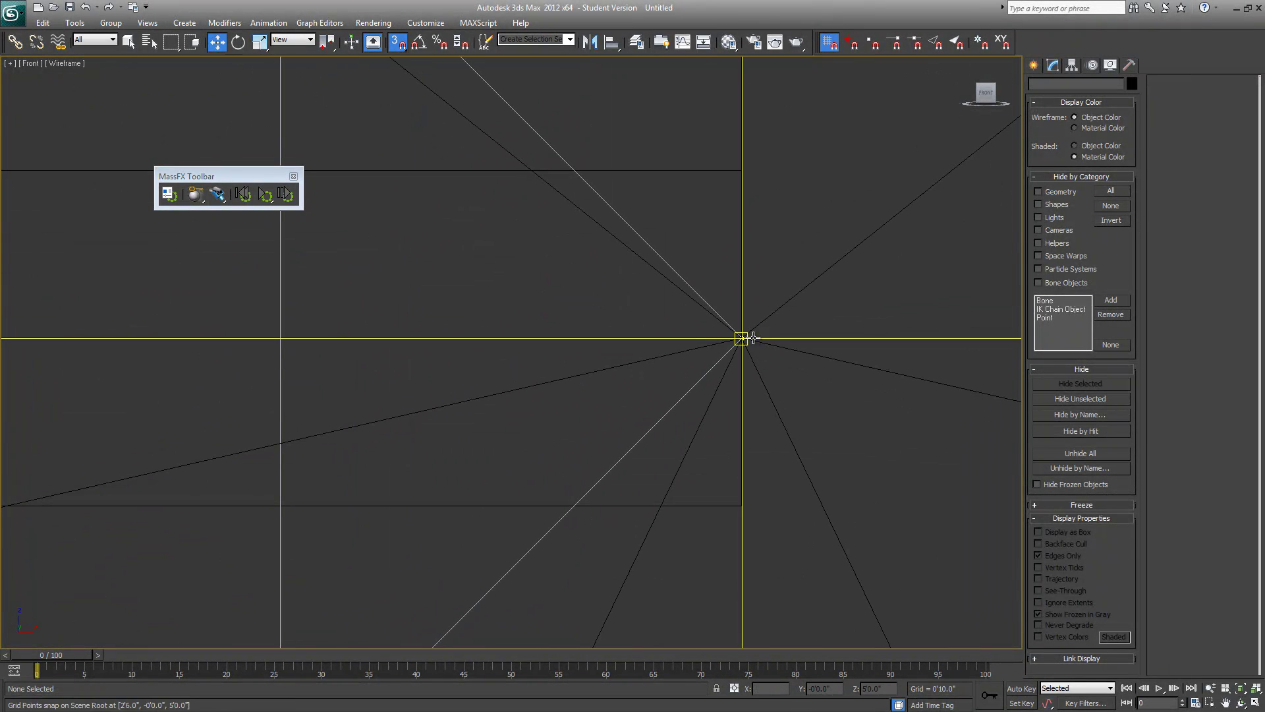
{"action": "left_click", "coordinate": [753, 338]}
{"action": "scroll", "coordinate": [635, 444], "scroll_direction": "down", "scroll_amount": 8}
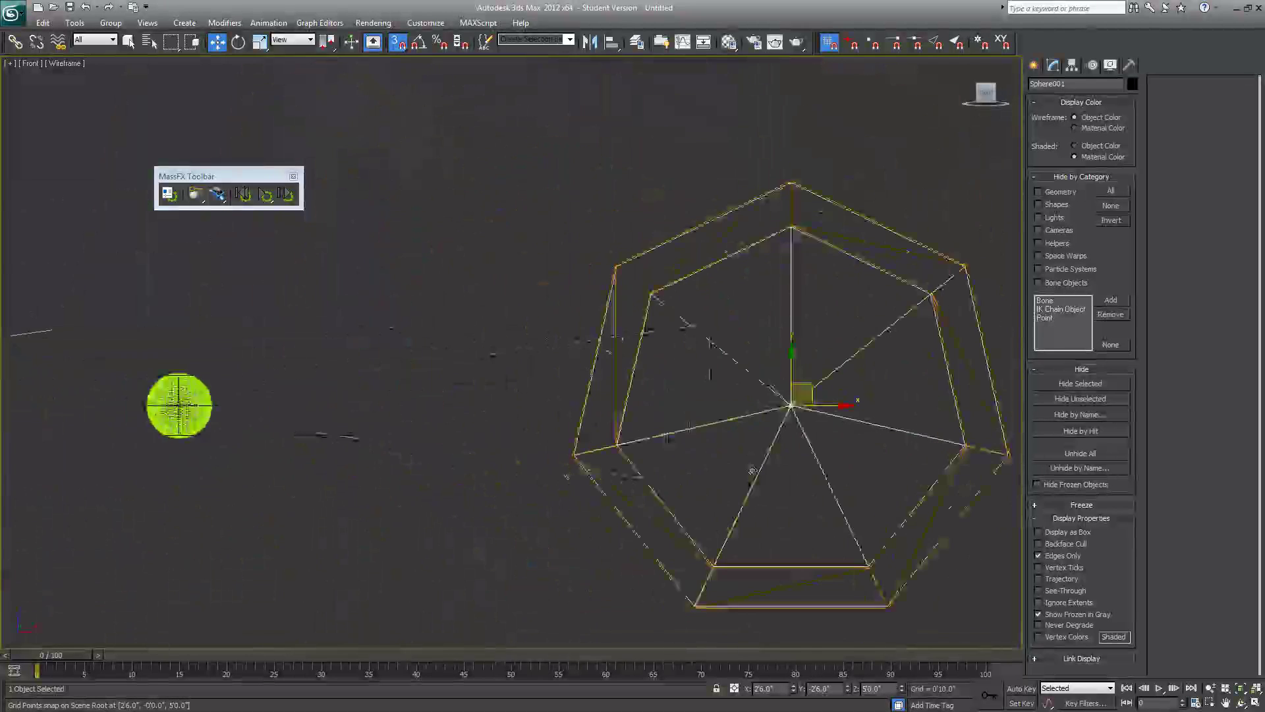
{"action": "scroll", "coordinate": [486, 415], "scroll_direction": "down", "scroll_amount": 3}
{"action": "left_click", "coordinate": [492, 390]}
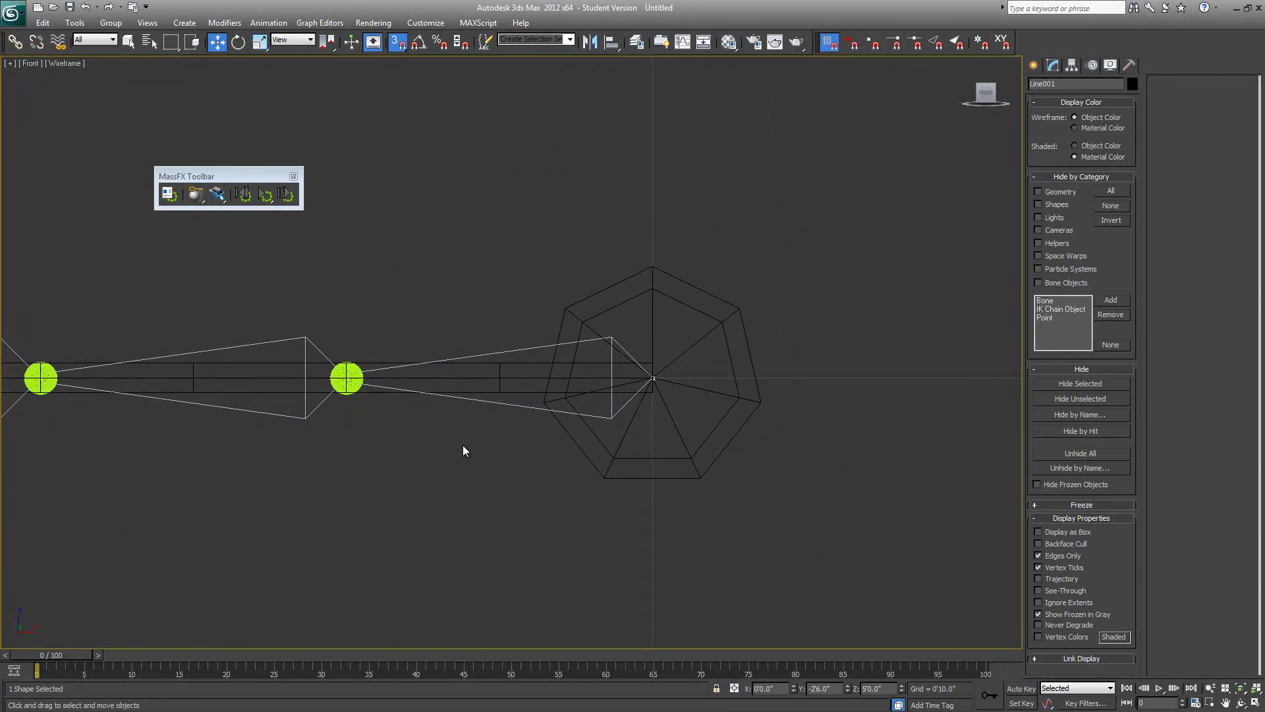
Step: Add a Universal constraint to Bone001 at the sphere's centre and assign Sphere001 as its parent
{"action": "middle_click_drag", "start_coordinate": [463, 445], "coordinate": [388, 448]}
{"action": "left_click", "coordinate": [436, 417]}
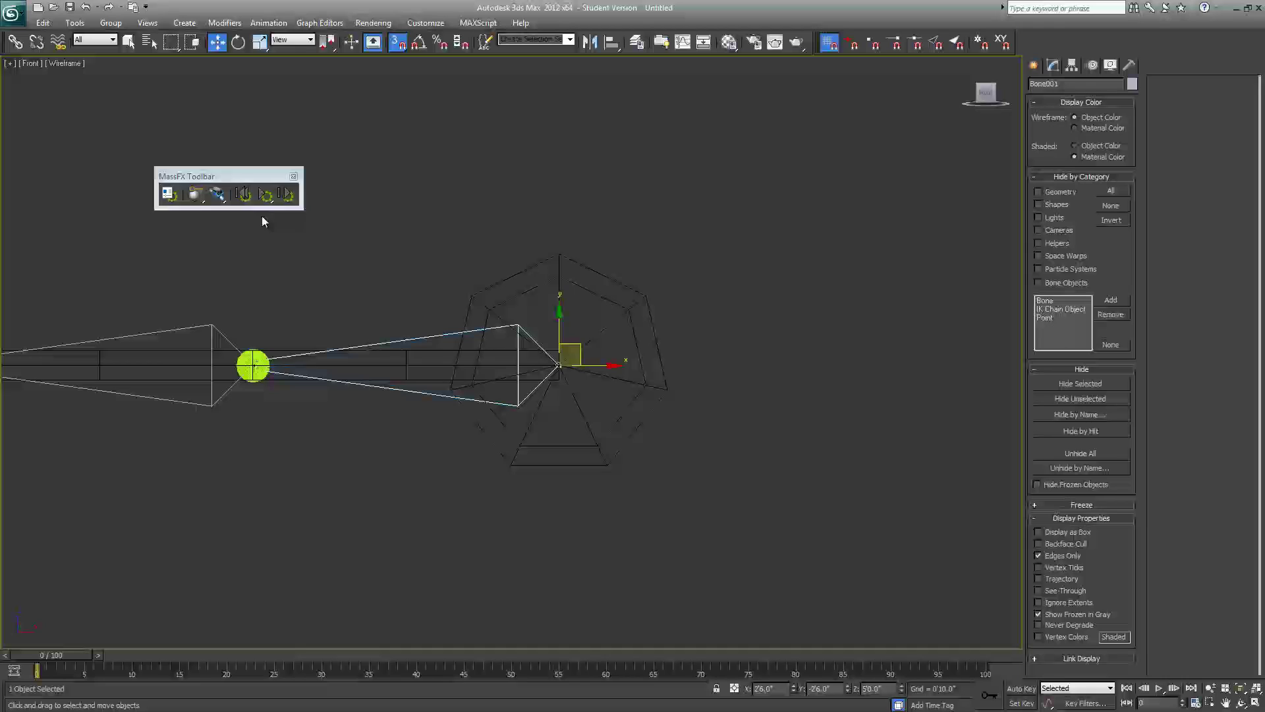
{"action": "left_click", "coordinate": [224, 203]}
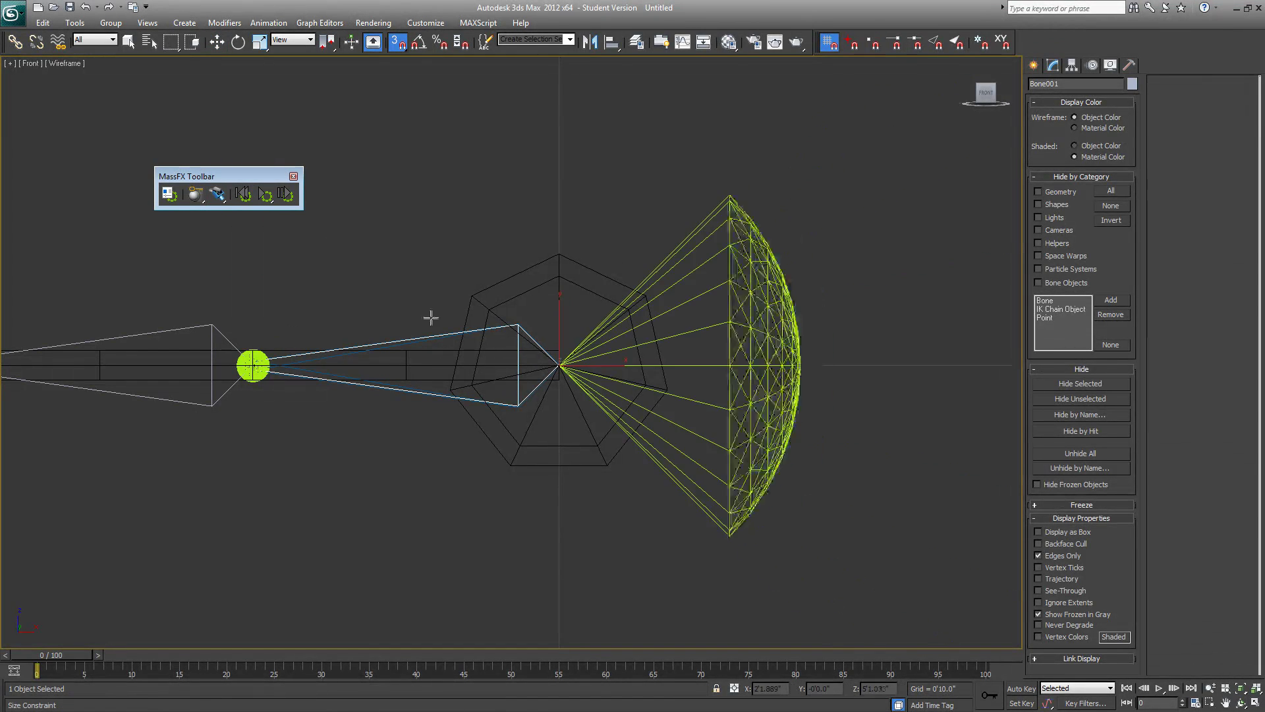
{"action": "left_click", "coordinate": [567, 310]}
{"action": "middle_click_drag", "start_coordinate": [866, 338], "coordinate": [818, 292]}
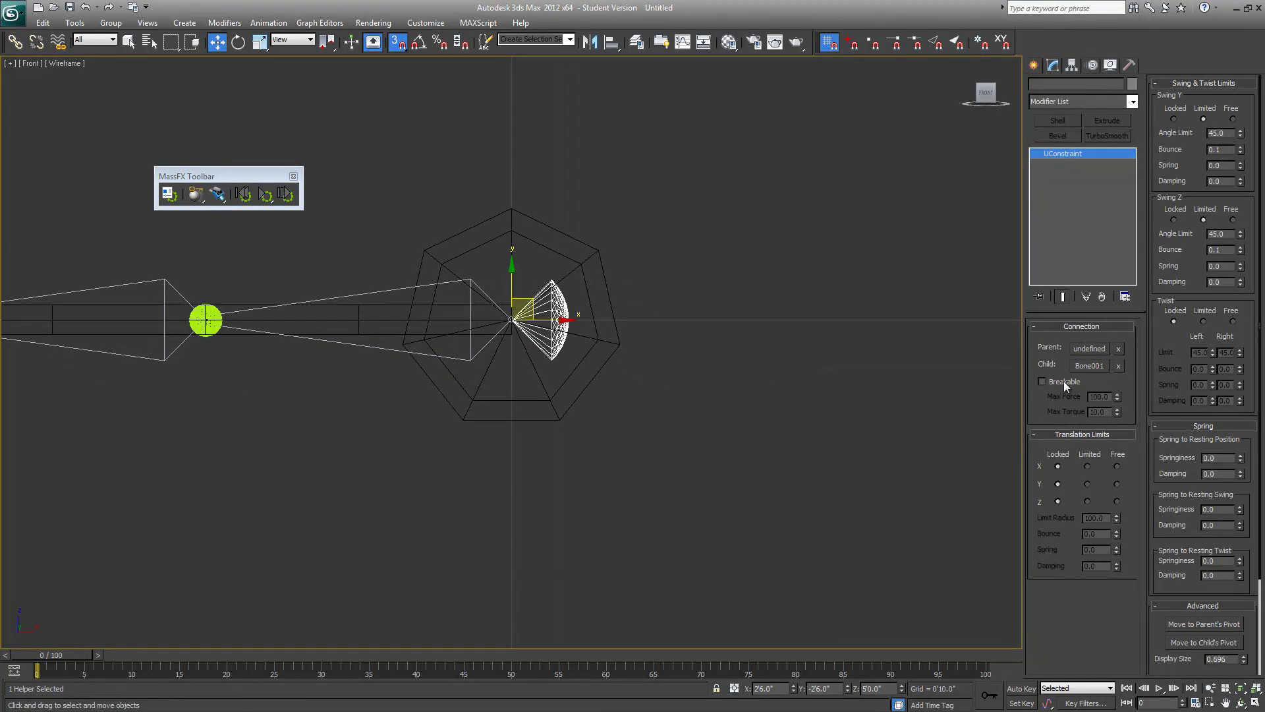
{"action": "left_click", "coordinate": [1089, 349]}
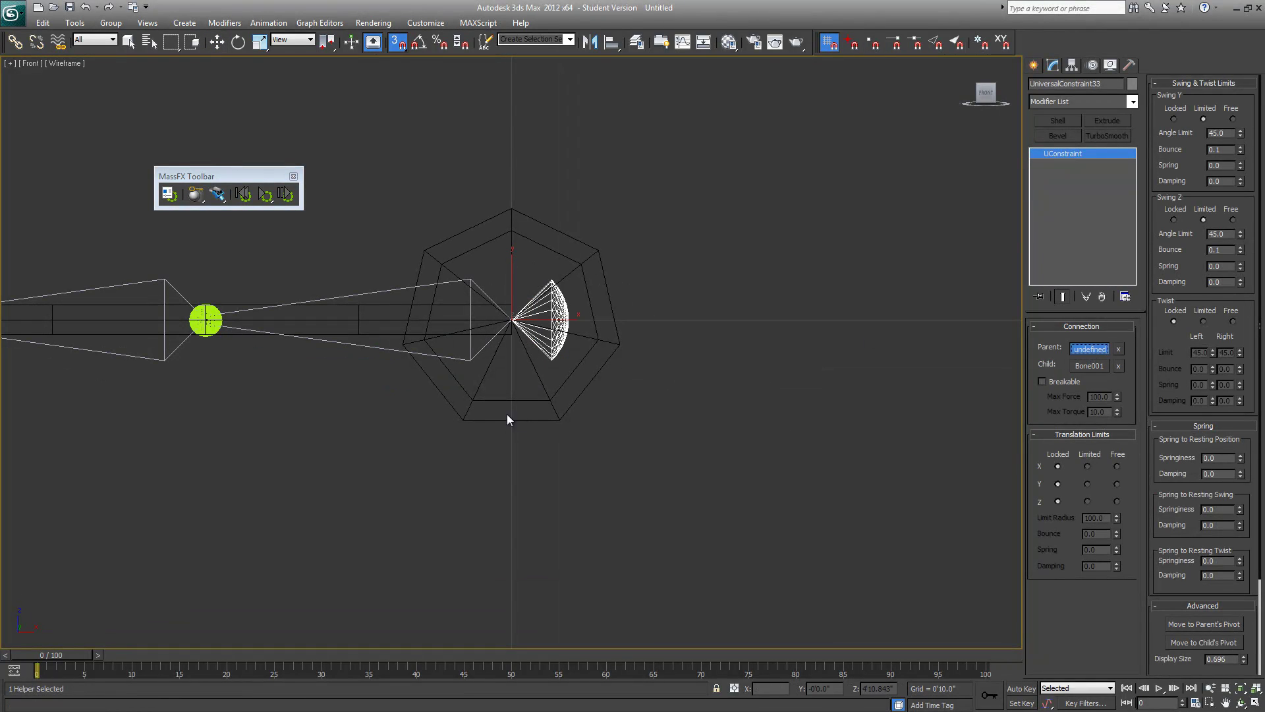
{"action": "left_click", "coordinate": [559, 419]}
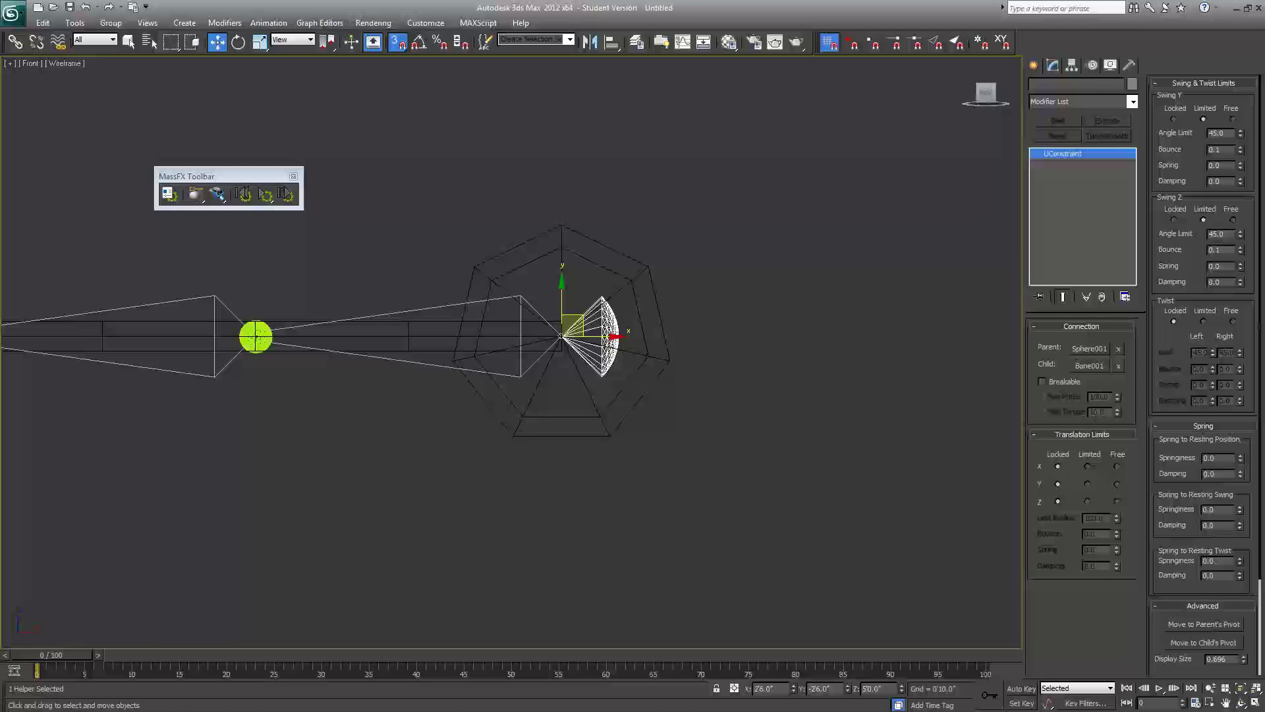
Step: Set the new constraint's Swing Y and Swing Z to Free and its display size to 0.2
{"action": "left_click", "coordinate": [1233, 118]}
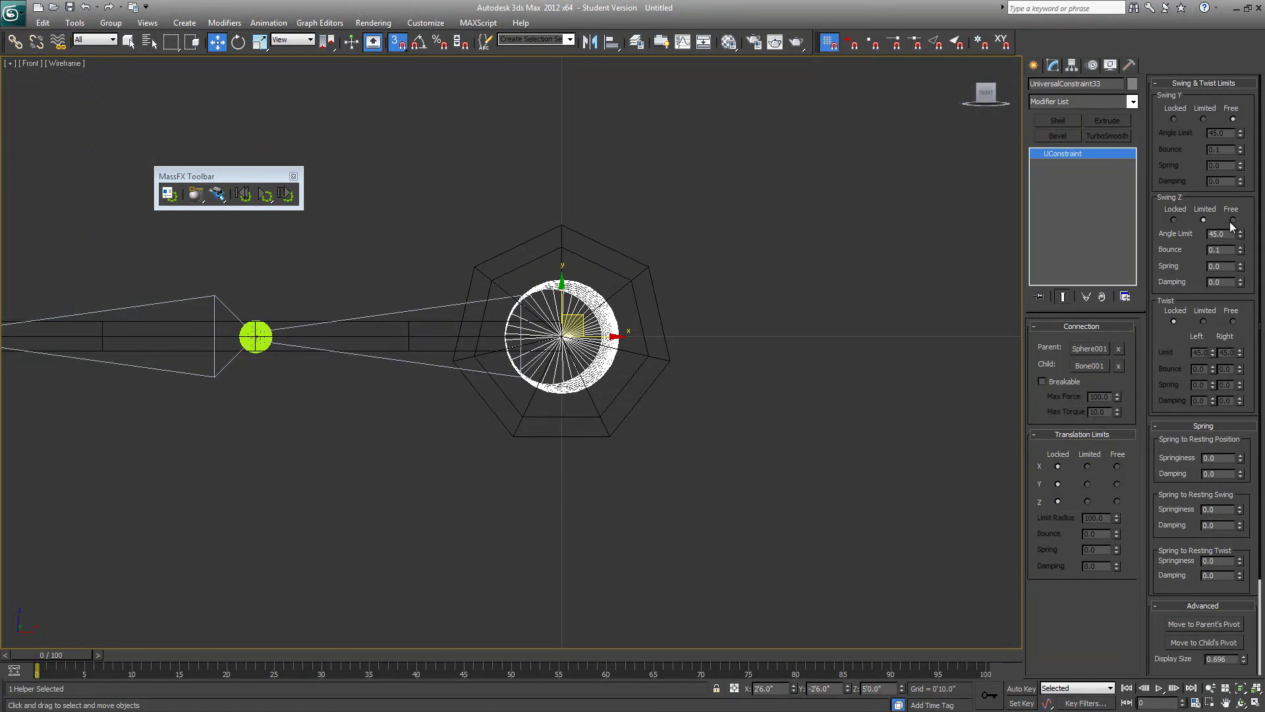
{"action": "left_click", "coordinate": [1233, 220]}
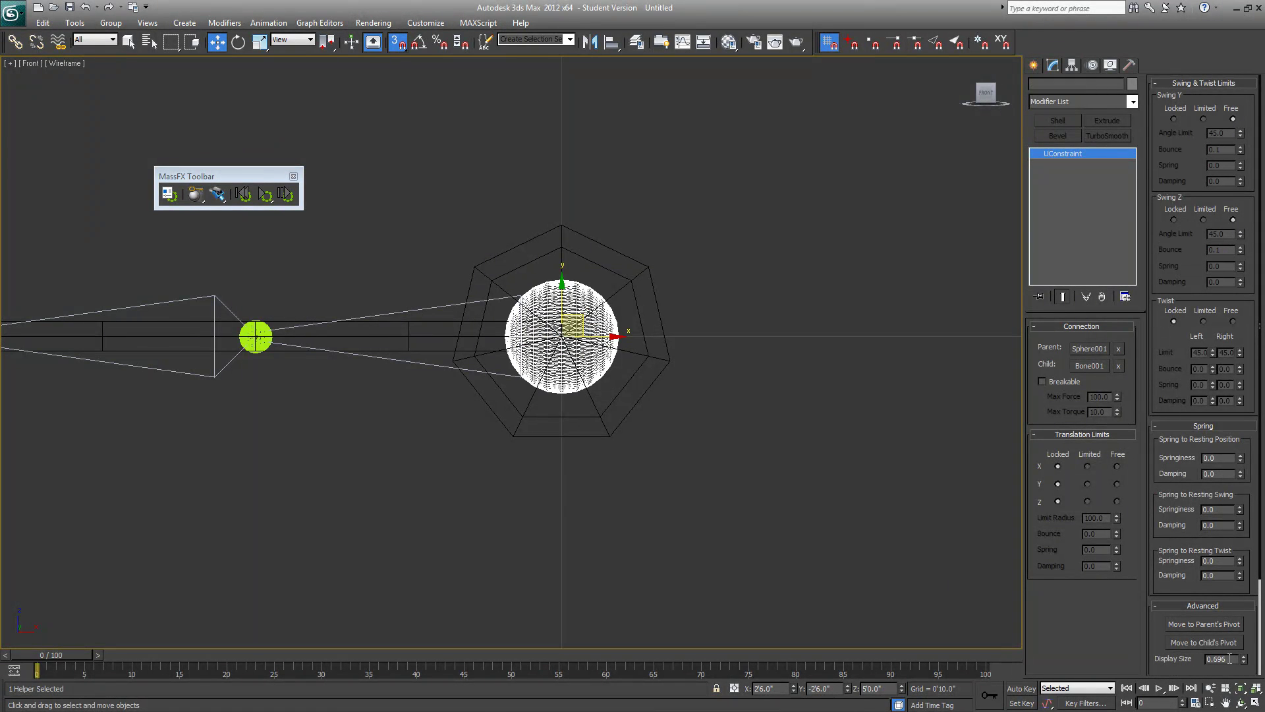
{"action": "type", "text": "0.2"}
{"action": "key", "text": "Return"}
{"action": "middle_click_drag", "start_coordinate": [625, 630], "coordinate": [744, 641]}
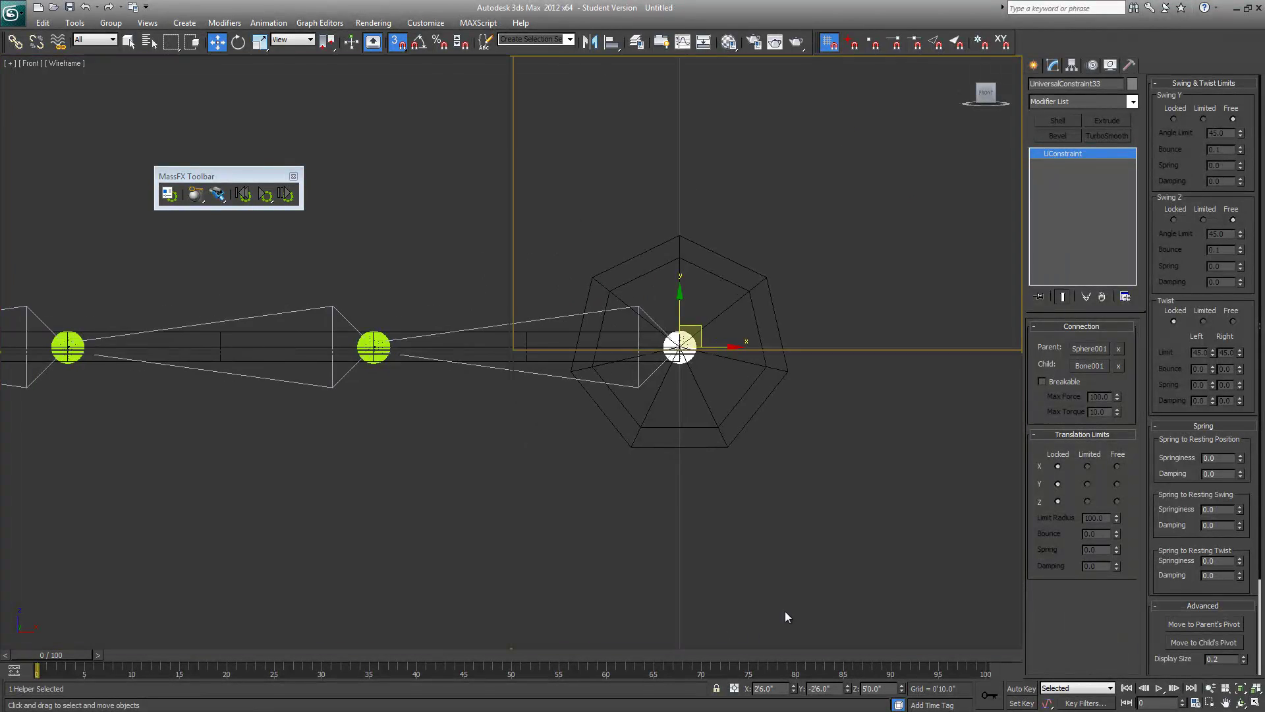
Step: Run the MassFX simulation in the Perspective view to check the bone chain's swing from the sphere, and stop it mid-swing
{"action": "key", "text": "alt+w"}
{"action": "middle_click_drag", "start_coordinate": [840, 527], "coordinate": [776, 537]}
{"action": "scroll", "coordinate": [776, 537], "scroll_direction": "down", "scroll_amount": 5}
{"action": "key", "text": "alt+w"}
{"action": "middle_click_drag", "start_coordinate": [647, 479], "coordinate": [700, 468]}
{"action": "scroll", "coordinate": [700, 468], "scroll_direction": "up", "scroll_amount": 3}
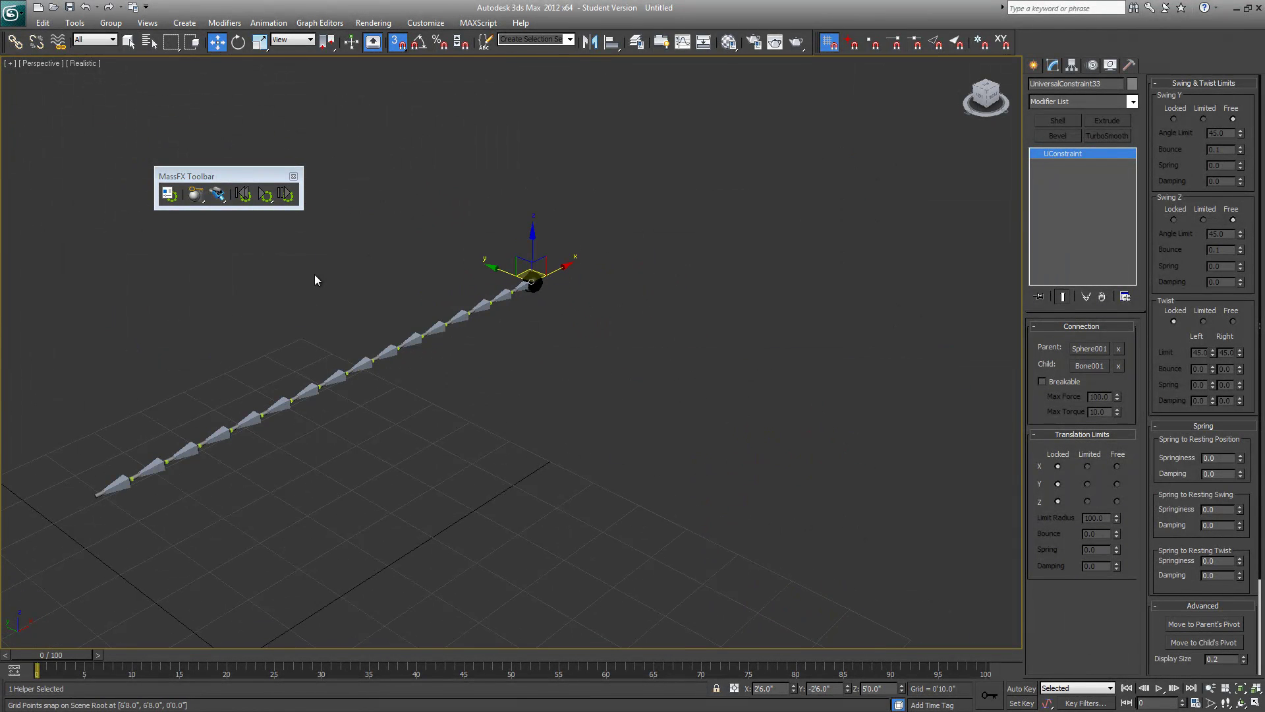
{"action": "left_click", "coordinate": [267, 195]}
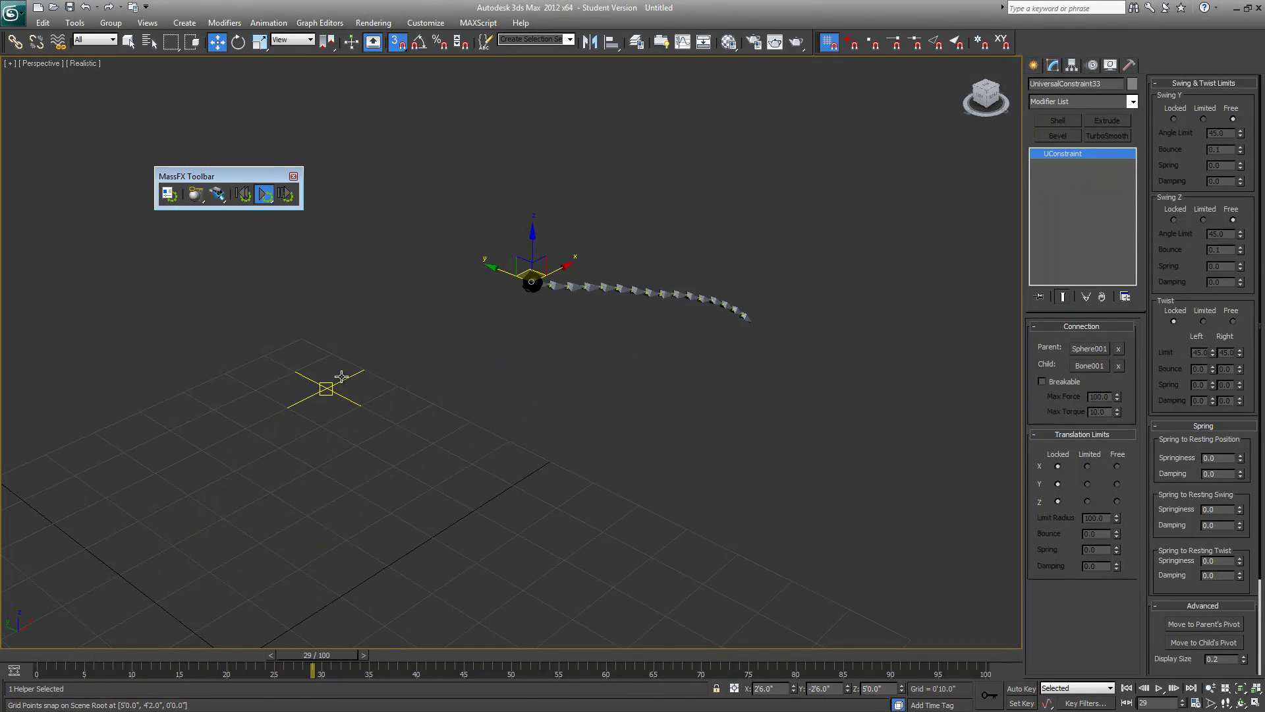
{"action": "left_click", "coordinate": [268, 195]}
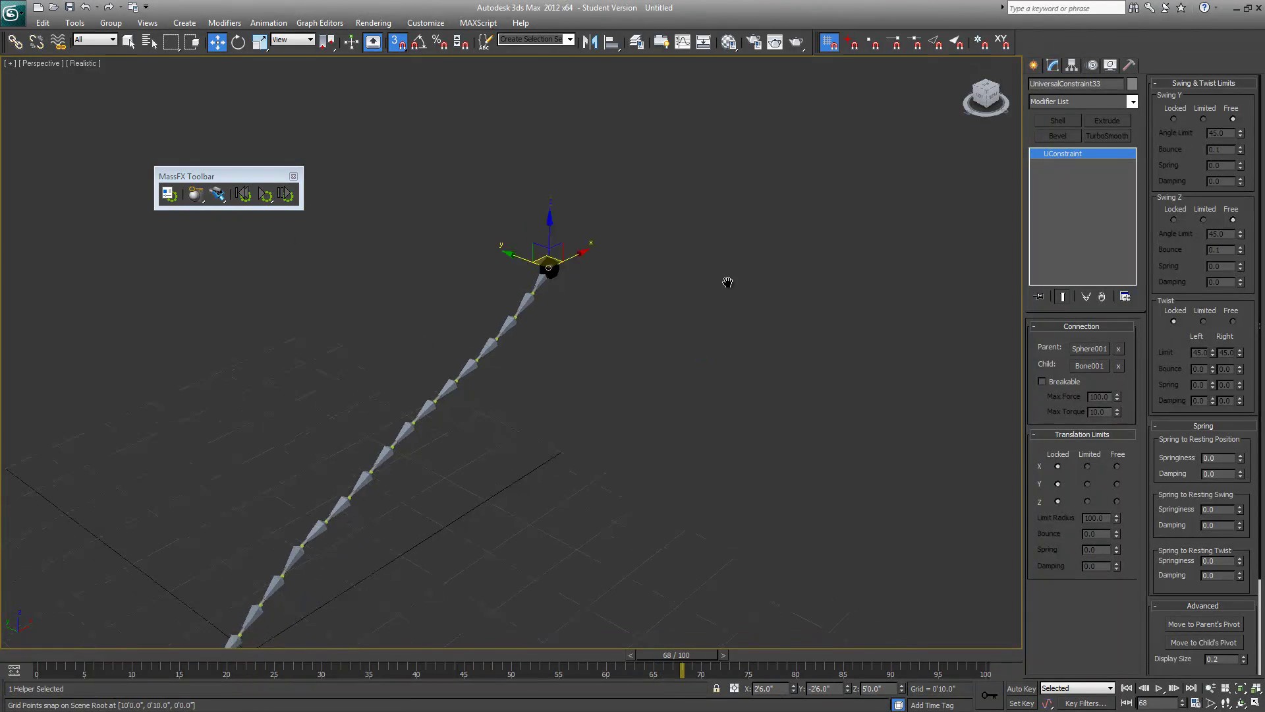
Step: Unhide all objects and hide the bone objects by category so only the skinned rope shows
{"action": "right_click", "coordinate": [643, 366]}
{"action": "left_click", "coordinate": [688, 300]}
{"action": "middle_click_drag", "start_coordinate": [642, 379], "coordinate": [732, 378]}
{"action": "scroll", "coordinate": [733, 378], "scroll_direction": "up", "scroll_amount": 3}
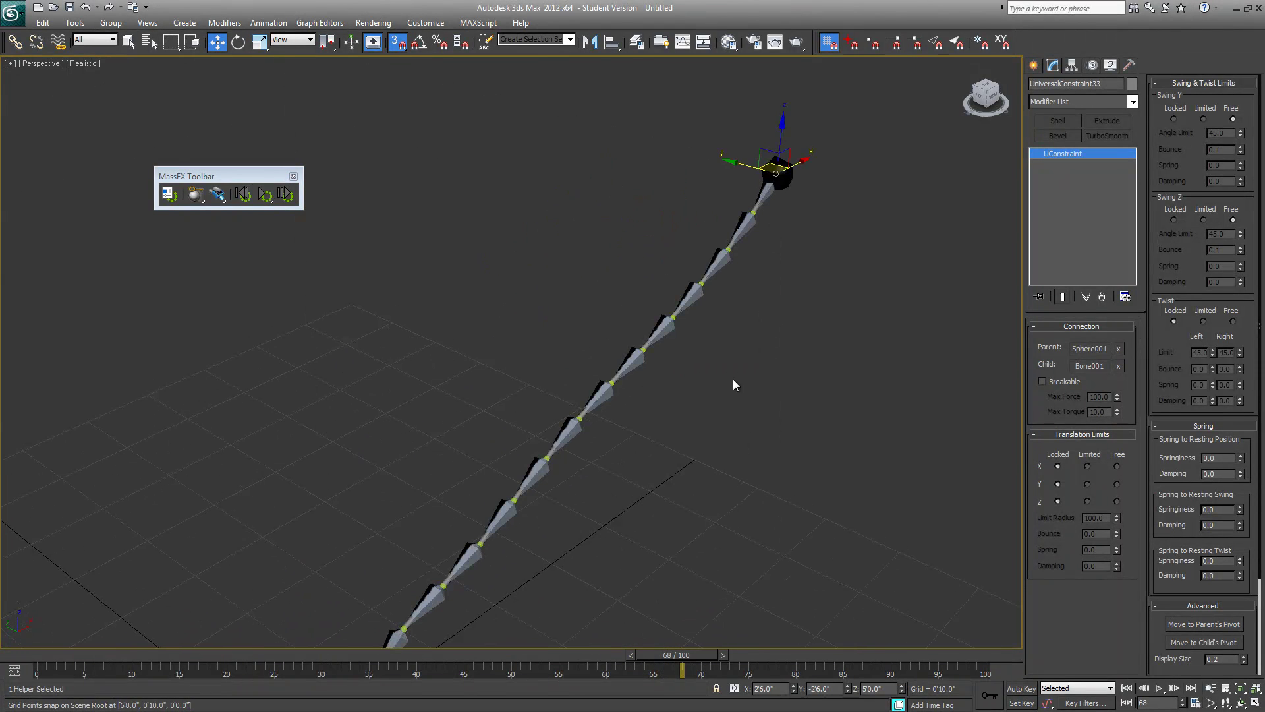
{"action": "left_click", "coordinate": [1111, 65]}
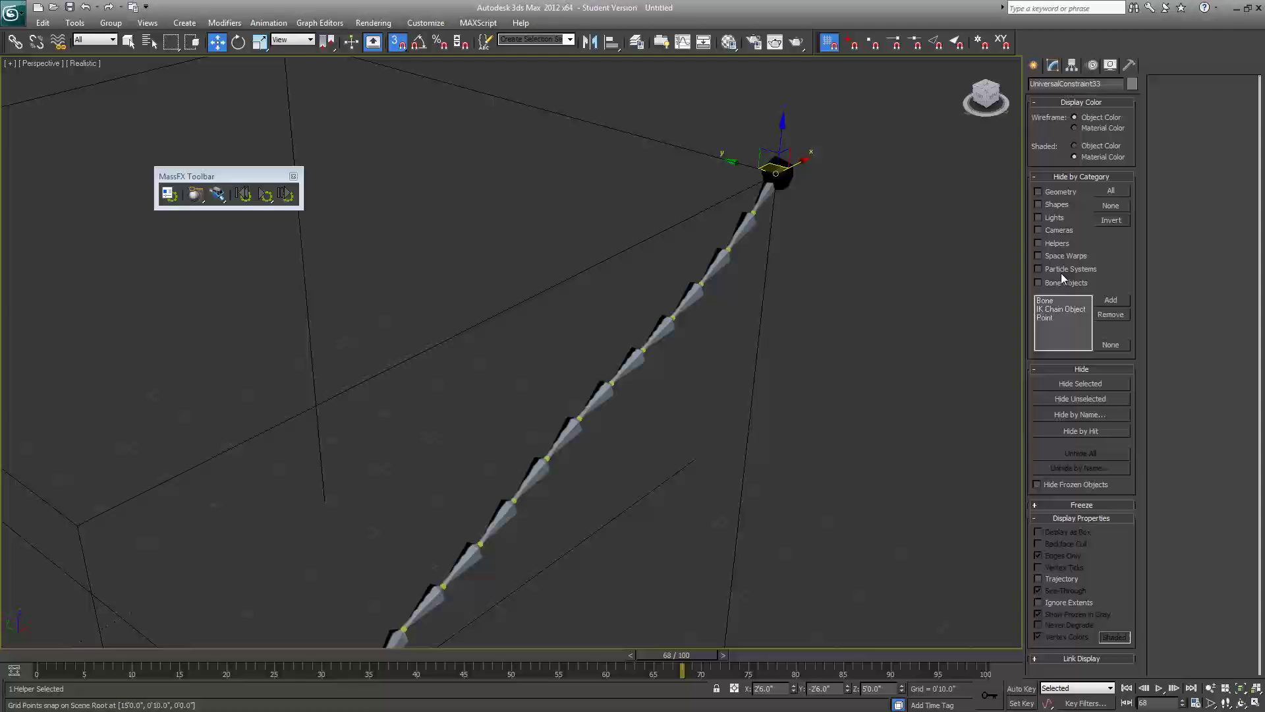
{"action": "left_click", "coordinate": [1047, 282]}
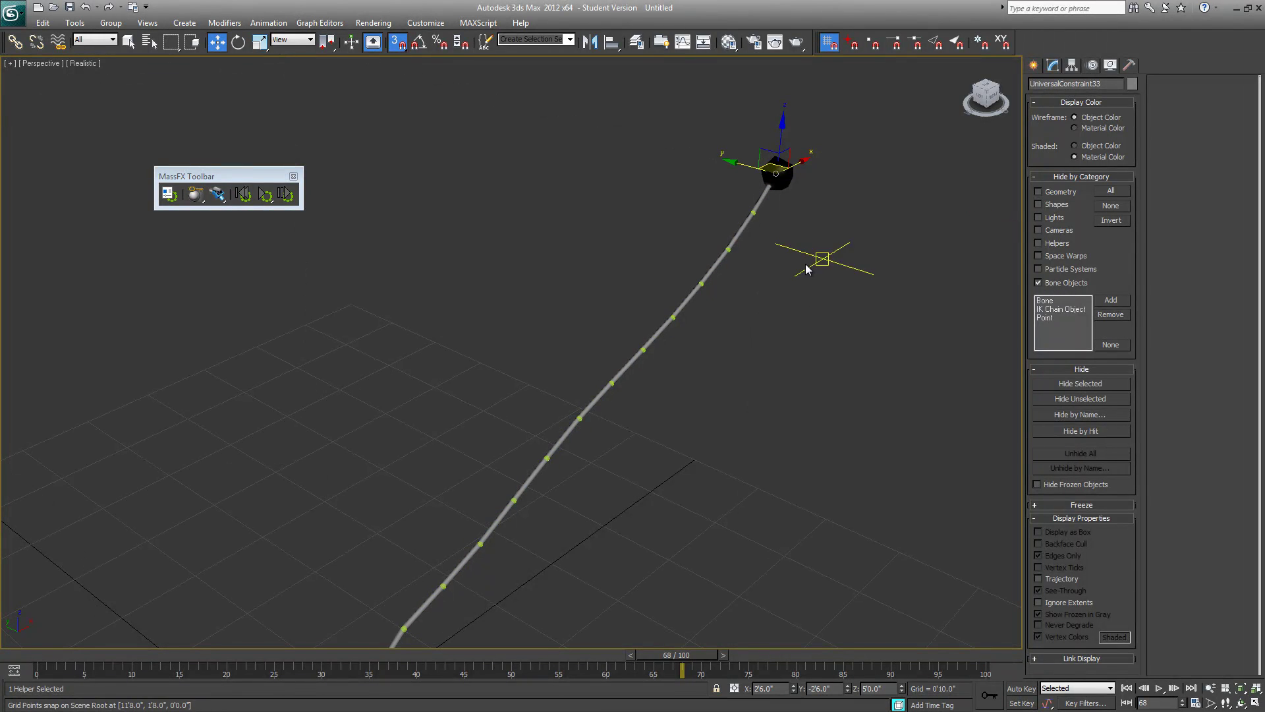
Step: Select the large box surrounding the rope, Box001, and hide it
{"action": "left_click_drag", "start_coordinate": [798, 376], "coordinate": [688, 529]}
{"action": "scroll", "coordinate": [709, 559], "scroll_direction": "up", "scroll_amount": 3}
{"action": "middle_click_drag", "start_coordinate": [810, 544], "coordinate": [838, 508]}
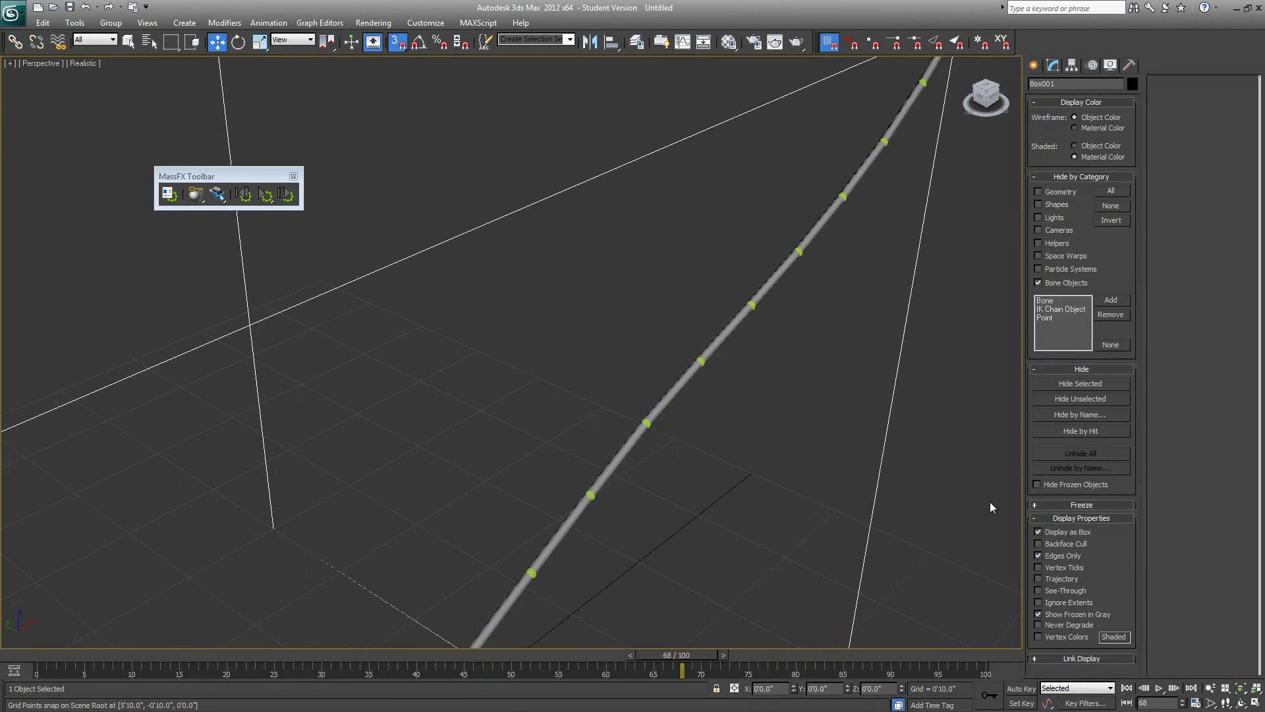
{"action": "left_click", "coordinate": [1074, 382]}
Step: Reset the MassFX simulation, play the skinned rope's swing from the start, and reset it again
{"action": "left_click", "coordinate": [245, 196]}
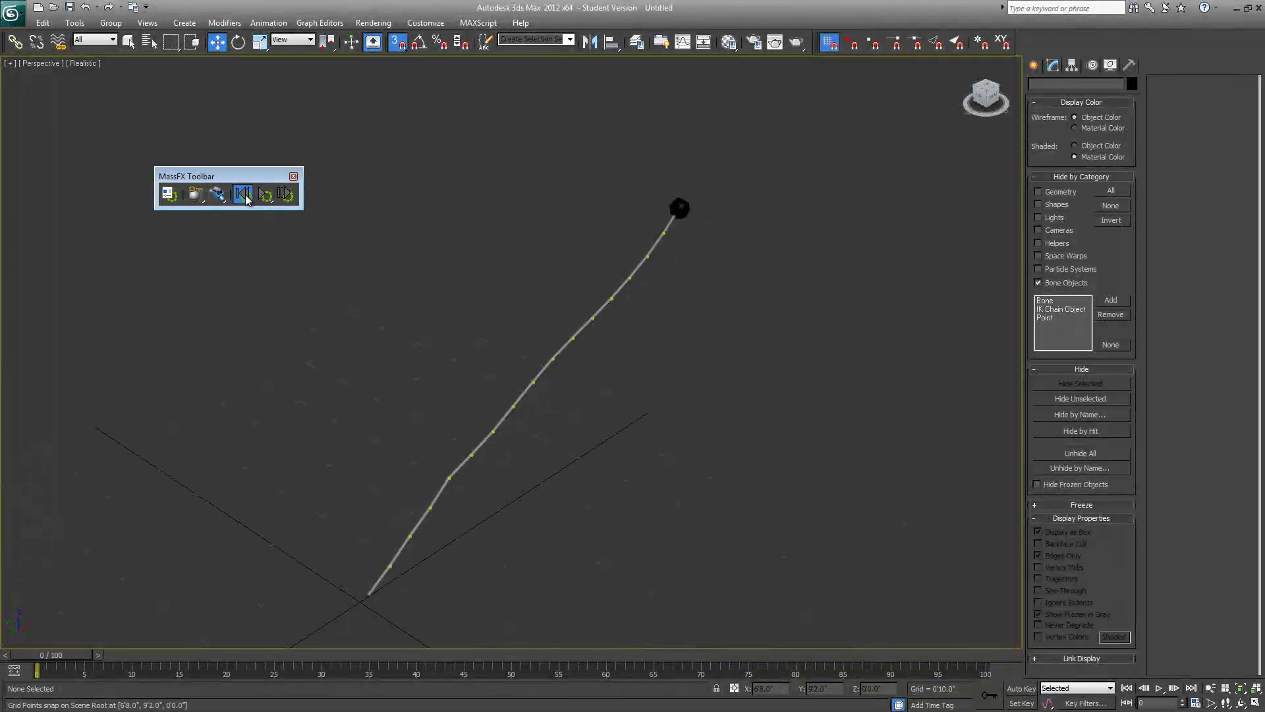
{"action": "left_click", "coordinate": [264, 197]}
{"action": "left_click", "coordinate": [264, 195]}
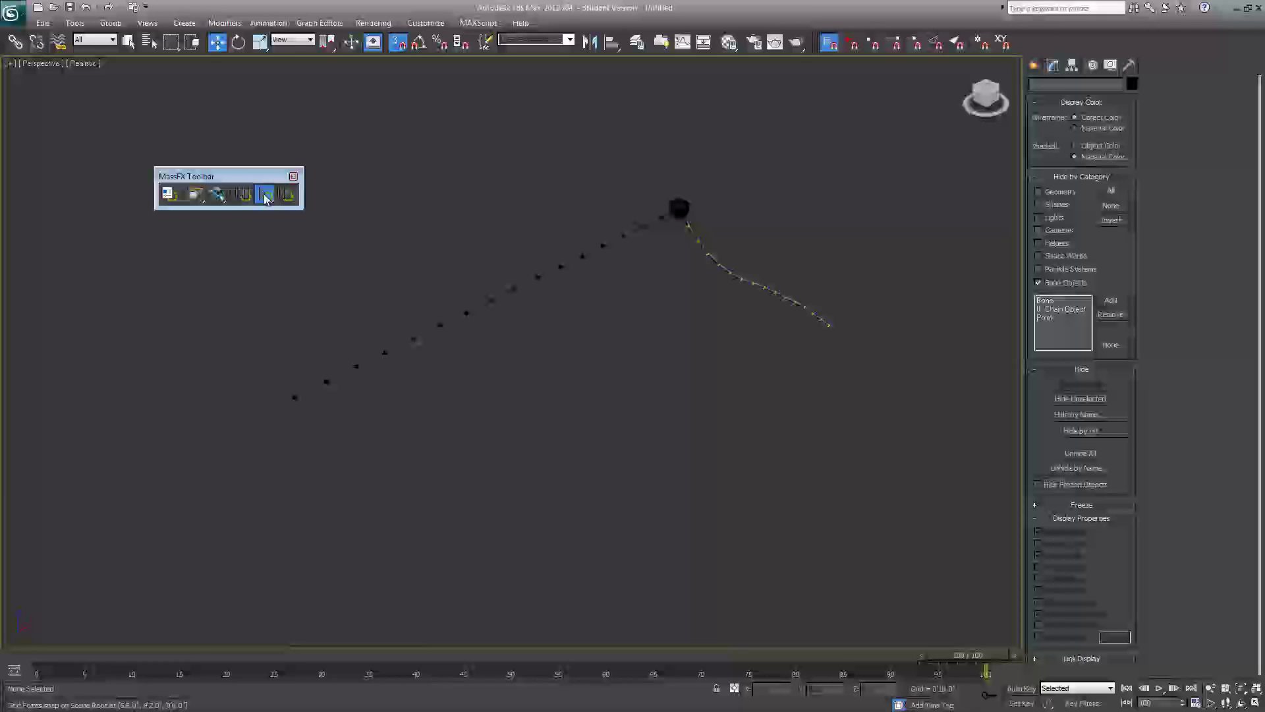
{"action": "left_click", "coordinate": [241, 200]}
Step: Draw a sphere with a radius of about 0'1.45" centred on the rope's free end in the Front view
{"action": "middle_click_drag", "start_coordinate": [286, 499], "coordinate": [393, 453]}
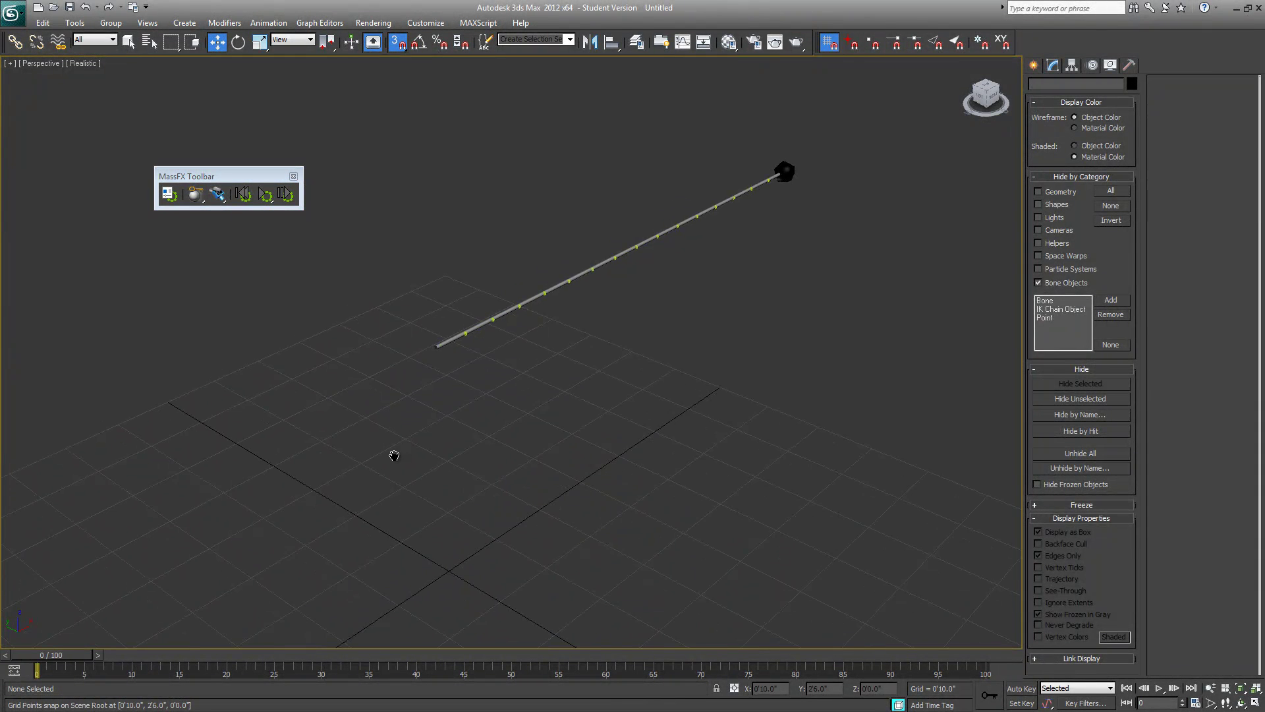
{"action": "scroll", "coordinate": [393, 454], "scroll_direction": "up", "scroll_amount": 3}
{"action": "key", "text": "alt+w"}
{"action": "middle_click_drag", "start_coordinate": [710, 255], "coordinate": [919, 256]}
{"action": "scroll", "coordinate": [659, 273], "scroll_direction": "down", "scroll_amount": 5}
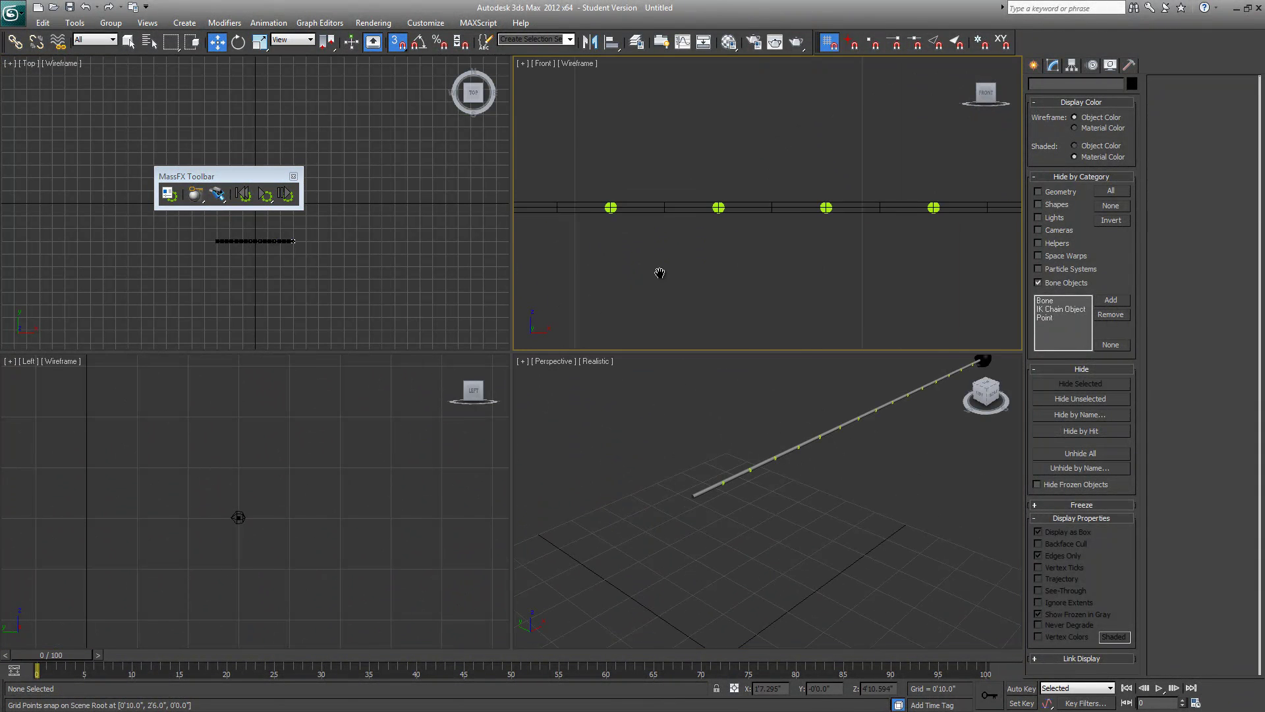
{"action": "middle_click_drag", "start_coordinate": [630, 244], "coordinate": [1012, 272]}
{"action": "key", "text": "alt+w"}
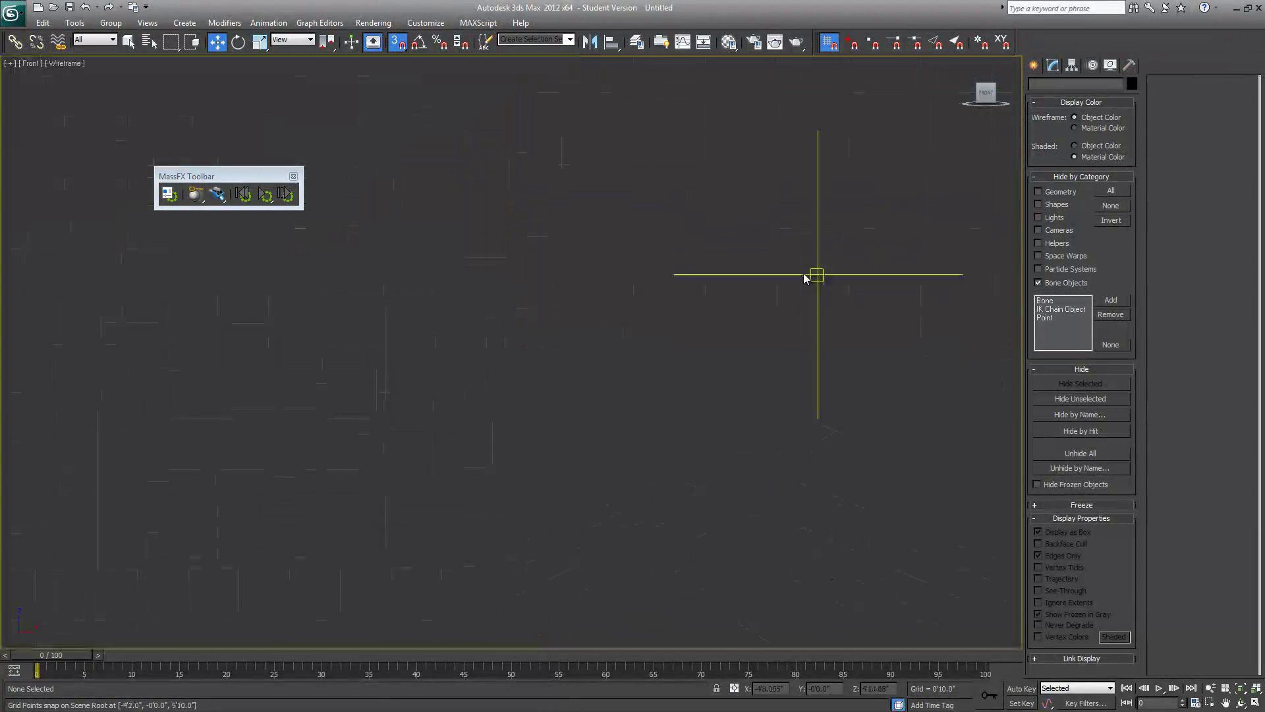
{"action": "middle_click_drag", "start_coordinate": [804, 277], "coordinate": [319, 335]}
{"action": "key", "text": "z"}
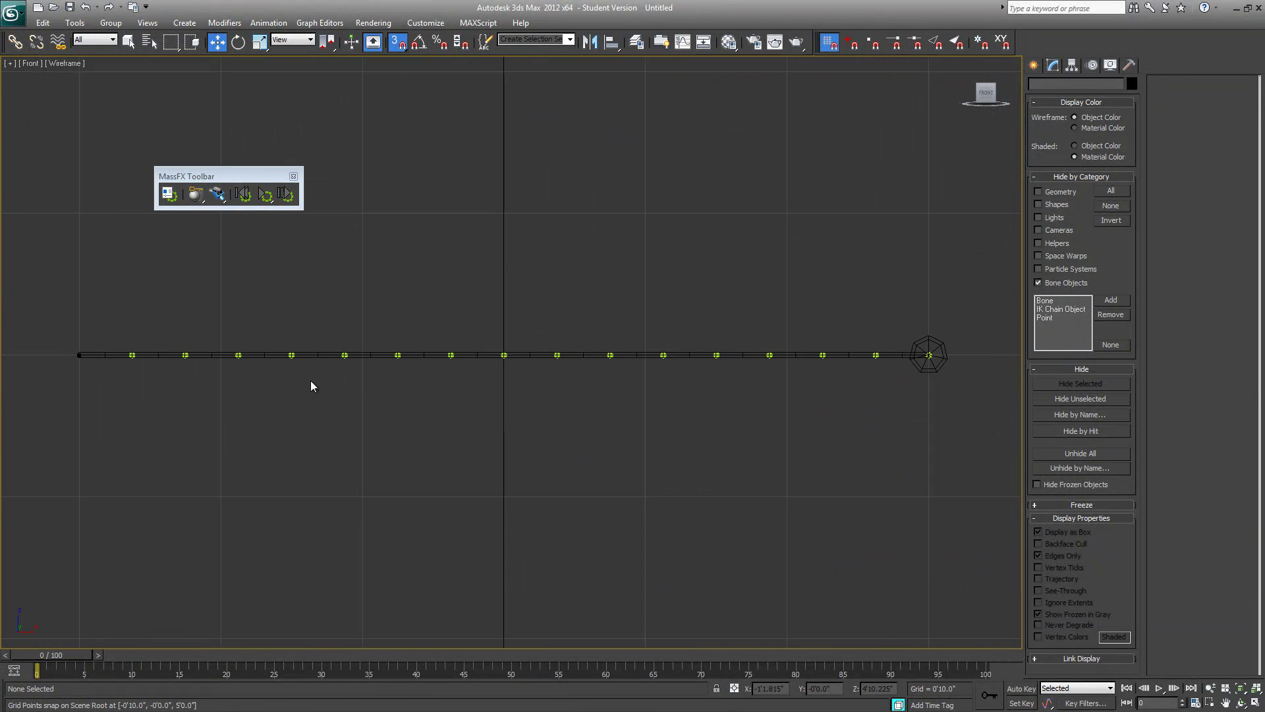
{"action": "middle_click_drag", "start_coordinate": [36, 412], "coordinate": [514, 401]}
{"action": "scroll", "coordinate": [665, 392], "scroll_direction": "up", "scroll_amount": 5}
{"action": "middle_click_drag", "start_coordinate": [824, 318], "coordinate": [590, 387]}
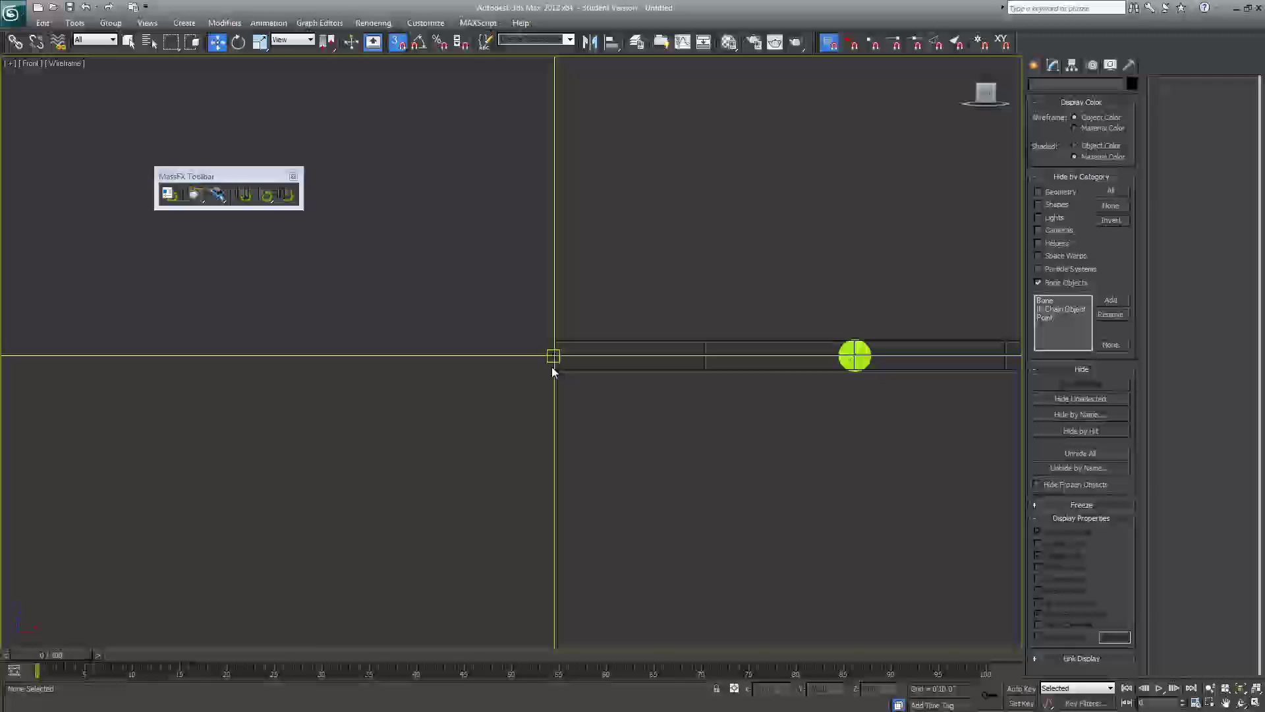
{"action": "left_click", "coordinate": [1033, 65]}
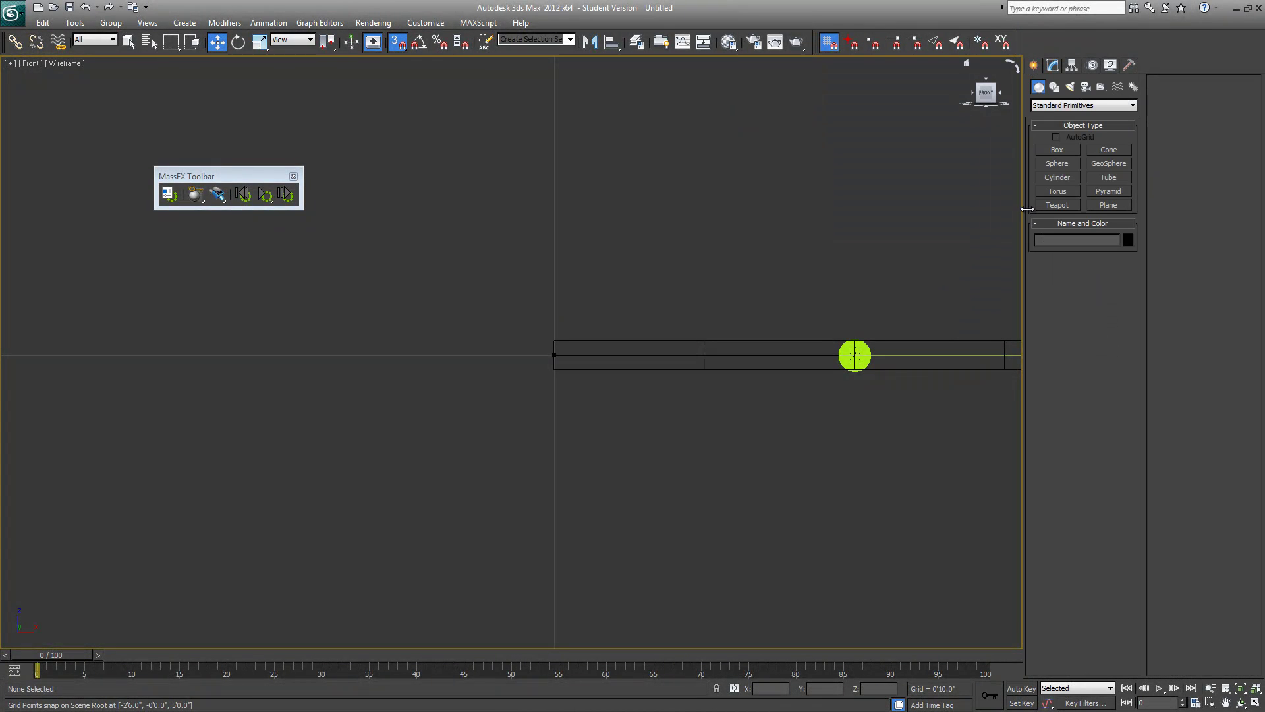
{"action": "left_click", "coordinate": [1061, 164]}
{"action": "left_click_drag", "start_coordinate": [553, 355], "coordinate": [616, 468]}
{"action": "key", "text": "w"}
{"action": "middle_click_drag", "start_coordinate": [596, 418], "coordinate": [587, 417]}
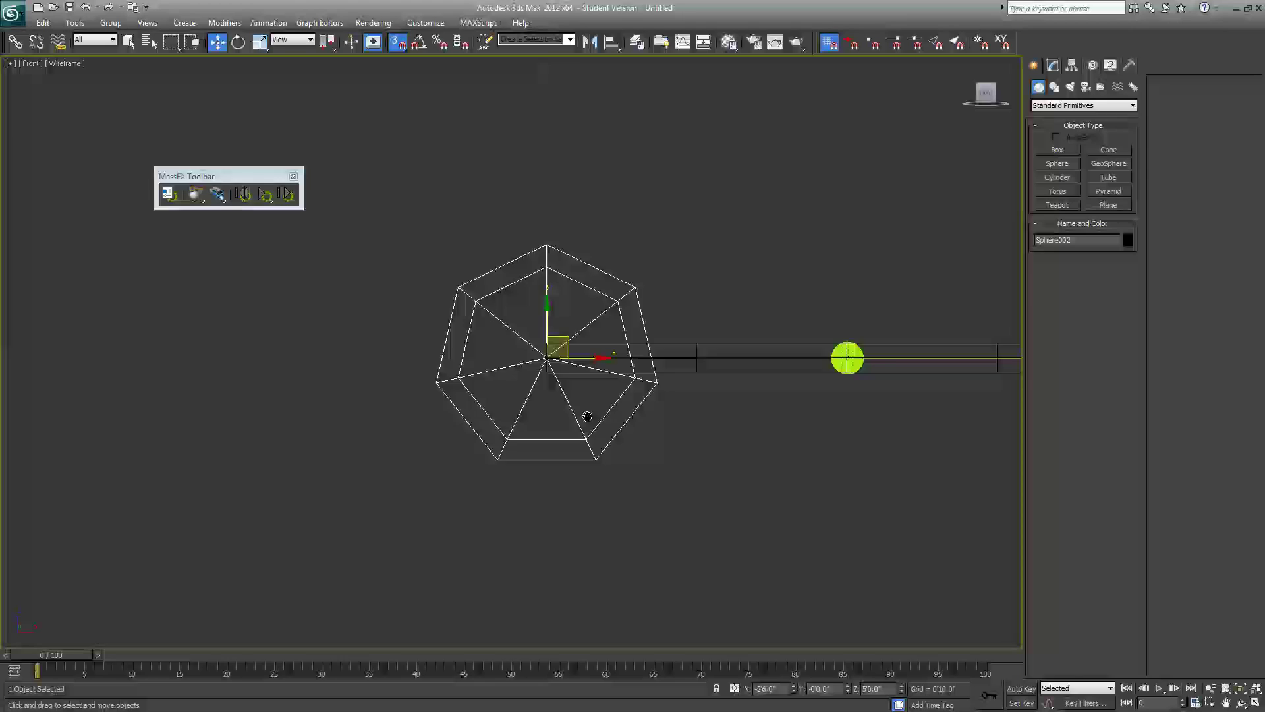
Step: Set the new sphere's segments to 8
{"action": "scroll", "coordinate": [593, 409], "scroll_direction": "up", "scroll_amount": 2}
{"action": "left_click", "coordinate": [1053, 66]}
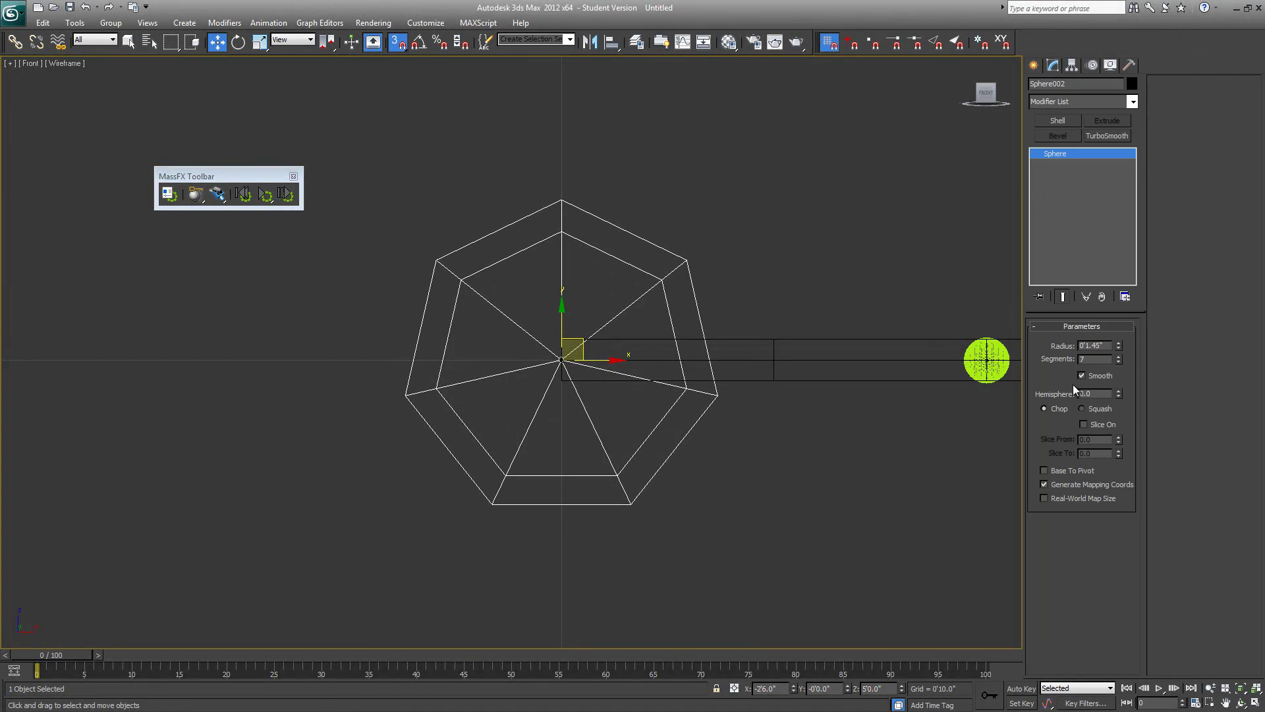
{"action": "left_click", "coordinate": [1119, 356]}
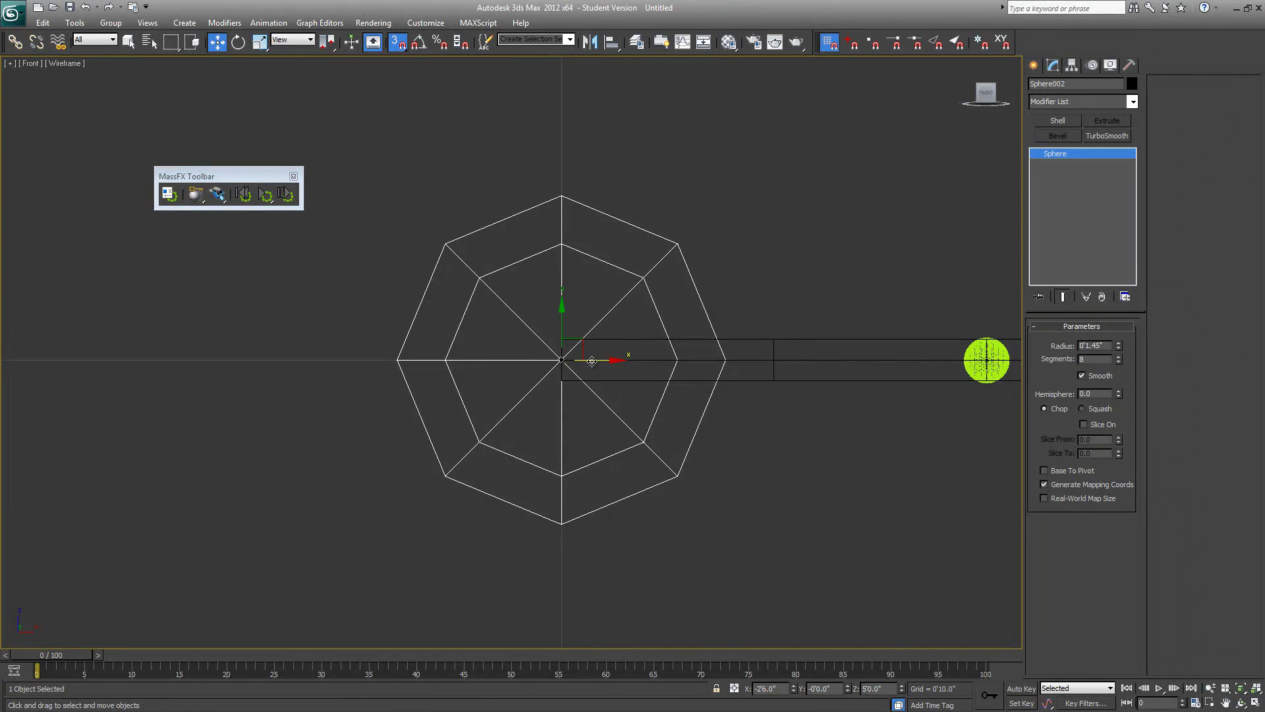
Step: Move the new sphere's pivot to its vertex facing the rope and snap that vertex to the rope's free end
{"action": "left_click_drag", "start_coordinate": [595, 362], "coordinate": [755, 359]}
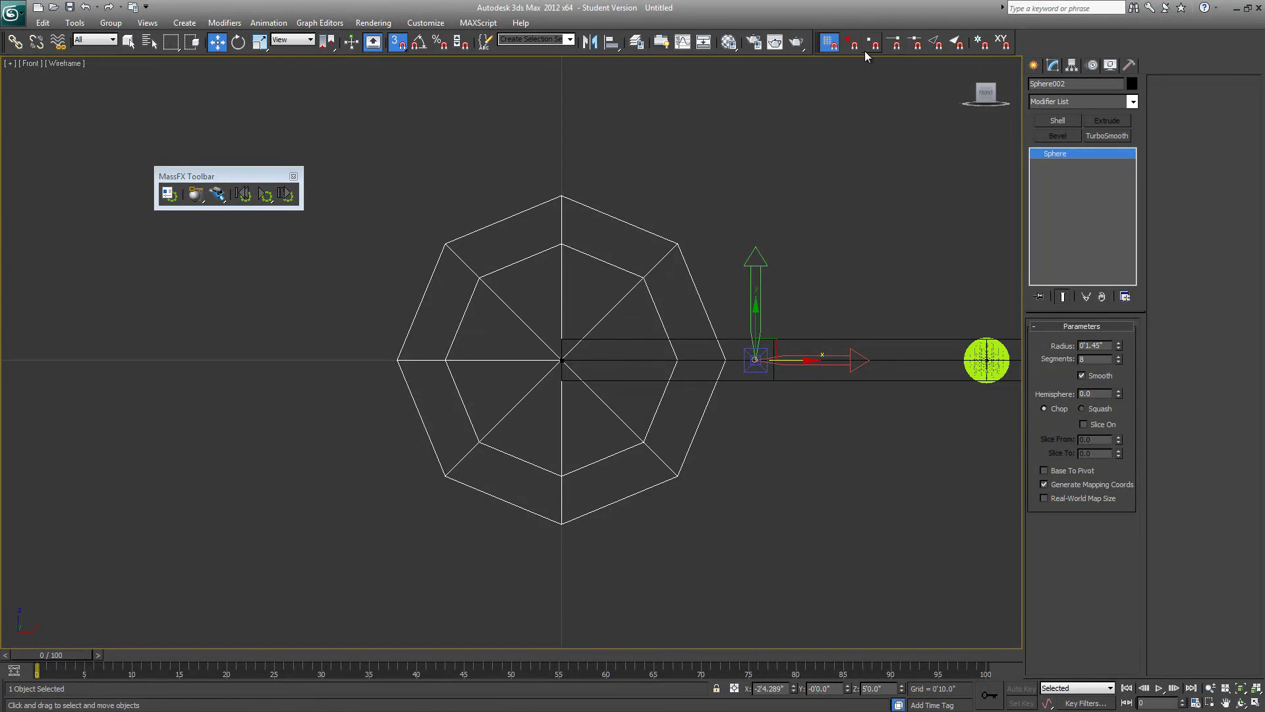
{"action": "left_click_drag", "start_coordinate": [806, 368], "coordinate": [564, 361]}
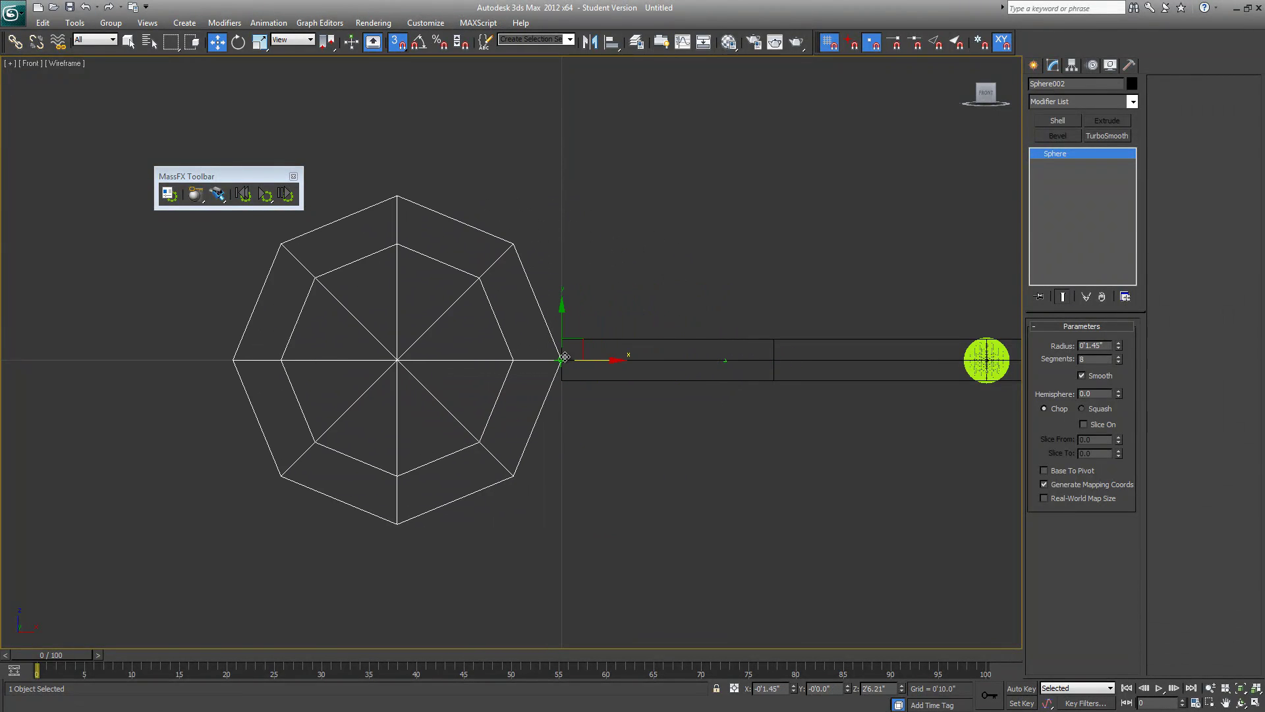
{"action": "left_click", "coordinate": [1002, 42]}
Step: In the Top view, move the new sphere along the Y axis onto the rope's line using vertex snapping
{"action": "middle_click_drag", "start_coordinate": [679, 472], "coordinate": [852, 551]}
{"action": "key", "text": "alt+w"}
{"action": "middle_click_drag", "start_coordinate": [276, 315], "coordinate": [399, 363]}
{"action": "key", "text": "alt+w"}
{"action": "middle_click_drag", "start_coordinate": [699, 423], "coordinate": [605, 327]}
{"action": "scroll", "coordinate": [462, 387], "scroll_direction": "up", "scroll_amount": 5}
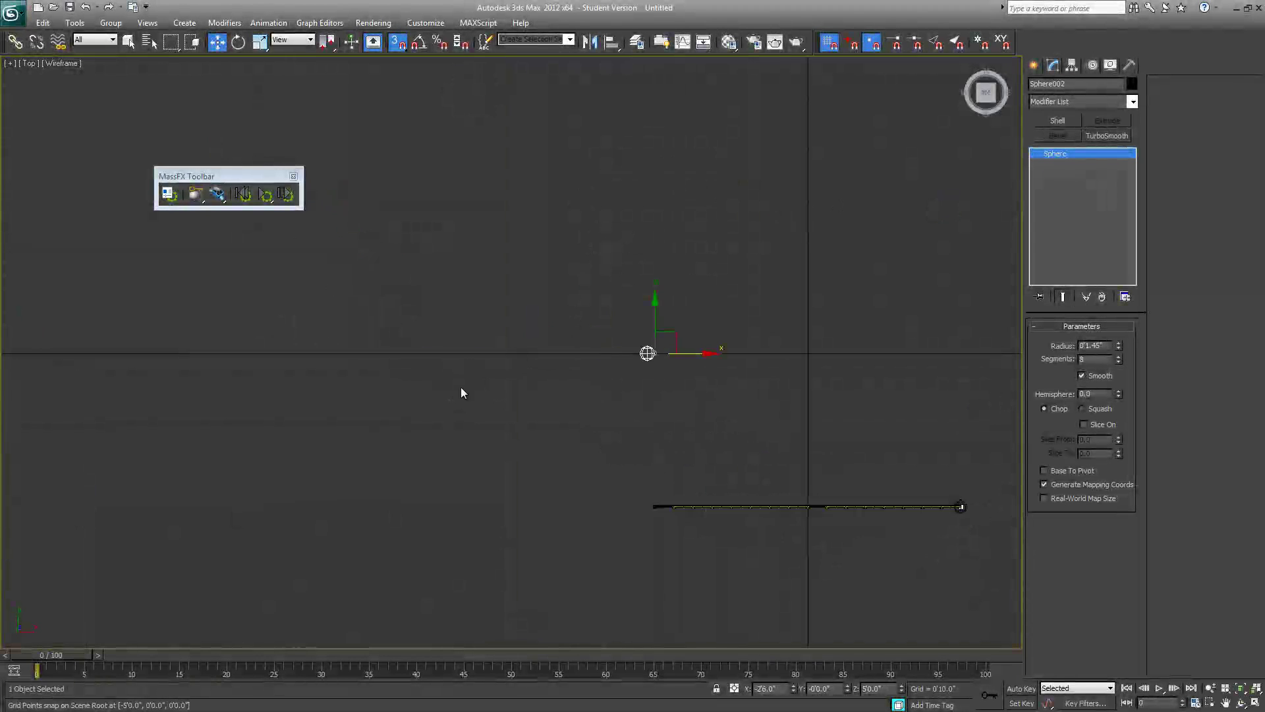
{"action": "middle_click_drag", "start_coordinate": [756, 422], "coordinate": [507, 250]}
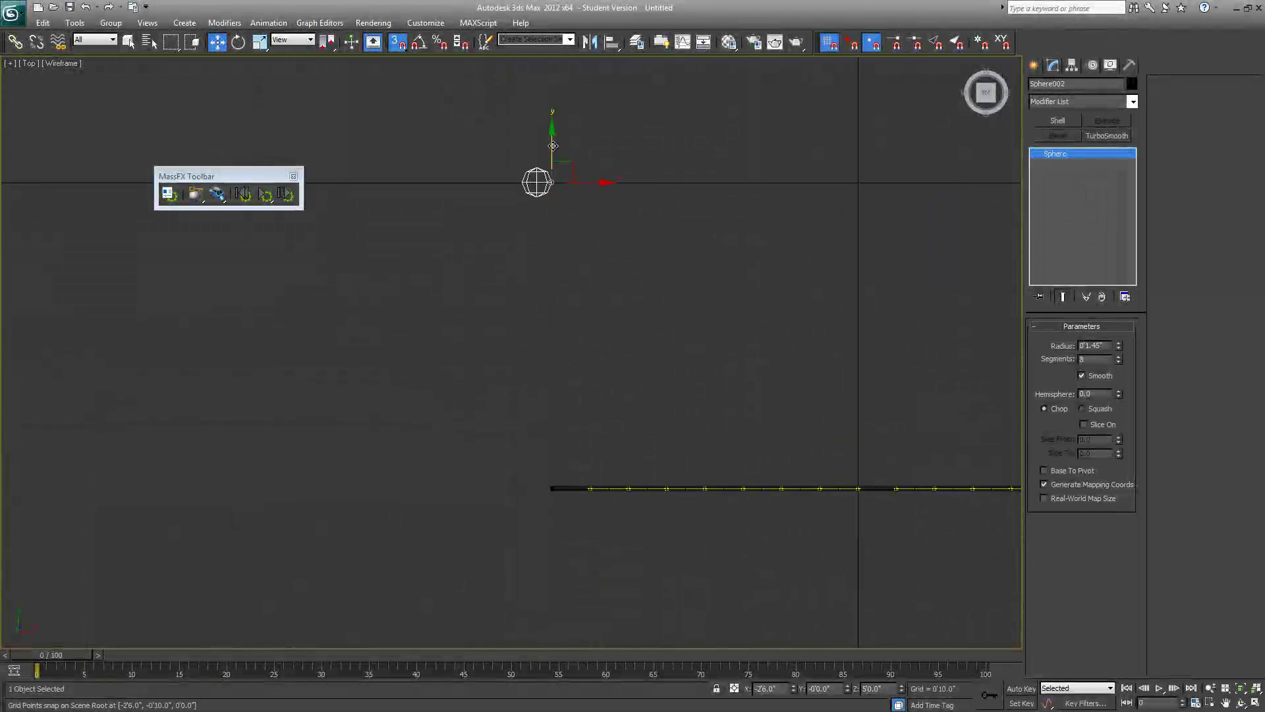
{"action": "left_click_drag", "start_coordinate": [646, 401], "coordinate": [747, 488]}
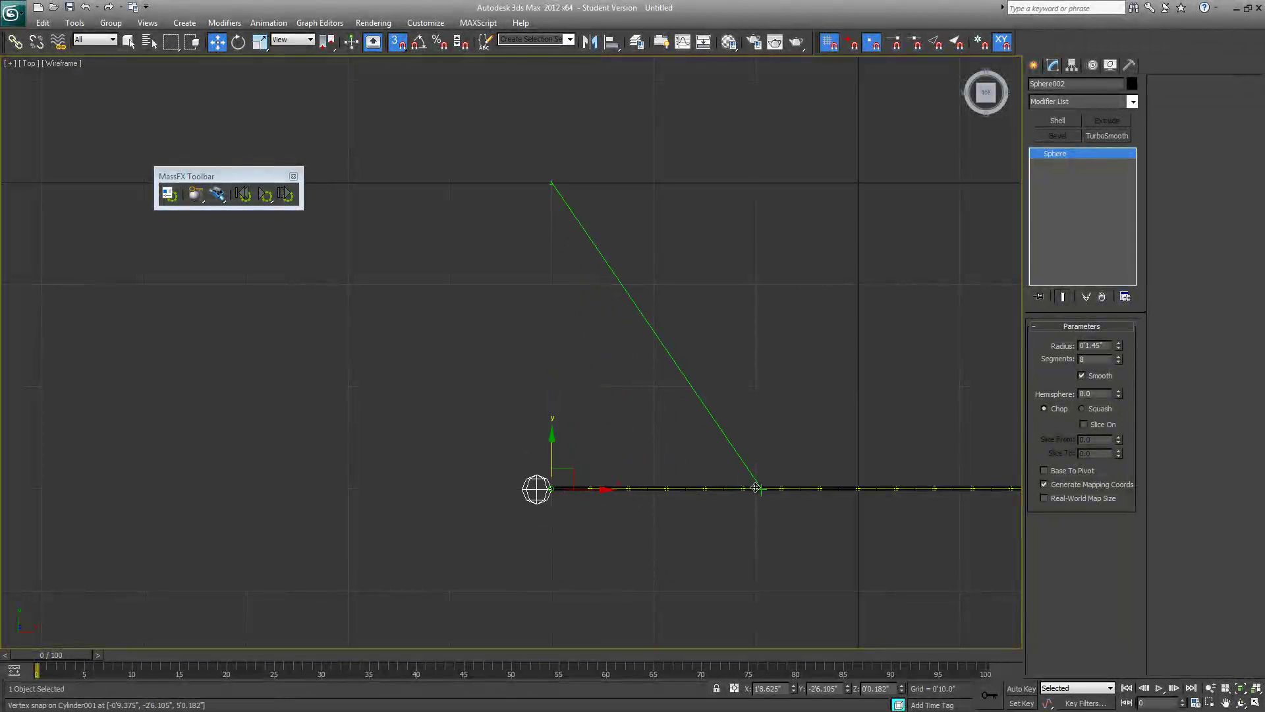
Step: Fine-tune the new sphere's Y position to -2'6.0" so its pivot sits on the rope's centre line
{"action": "middle_click_drag", "start_coordinate": [631, 548], "coordinate": [649, 446]}
{"action": "scroll", "coordinate": [649, 446], "scroll_direction": "up", "scroll_amount": 3}
{"action": "middle_click_drag", "start_coordinate": [788, 494], "coordinate": [621, 442]}
{"action": "scroll", "coordinate": [626, 448], "scroll_direction": "up", "scroll_amount": 2}
{"action": "mouse_move", "coordinate": [638, 503]}
{"action": "middle_mouse_down"}
{"action": "mouse_move", "coordinate": [626, 480]}
{"action": "mouse_move", "coordinate": [637, 495]}
{"action": "middle_mouse_up"}
{"action": "left_click_drag", "start_coordinate": [515, 427], "coordinate": [55, 430]}
{"action": "scroll", "coordinate": [99, 422], "scroll_direction": "up", "scroll_amount": 1}
{"action": "middle_click_drag", "start_coordinate": [124, 415], "coordinate": [401, 415]}
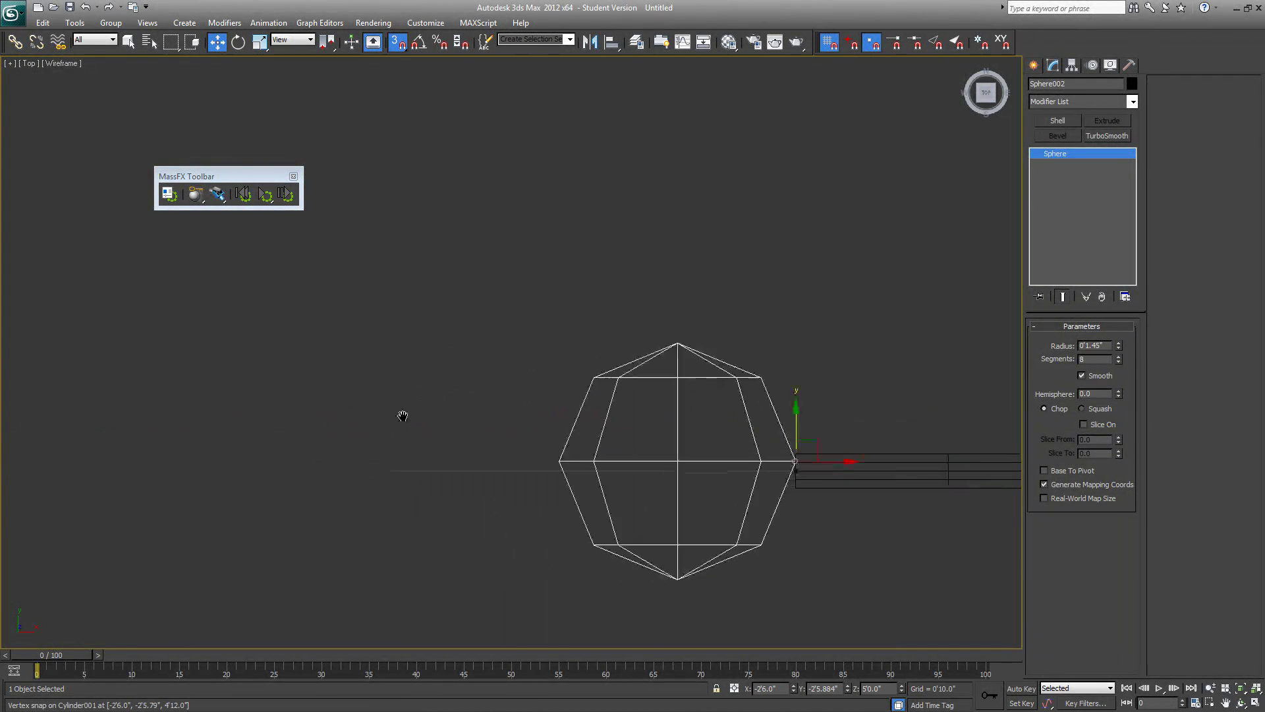
{"action": "scroll", "coordinate": [401, 415], "scroll_direction": "down", "scroll_amount": 2}
{"action": "left_click_drag", "start_coordinate": [653, 389], "coordinate": [247, 412]}
{"action": "middle_click_drag", "start_coordinate": [424, 464], "coordinate": [288, 451]}
Step: Assign the 01 - Default material to the new sphere and move the MassFX toolbar clear of it
{"action": "key", "text": "alt+w"}
{"action": "middle_click_drag", "start_coordinate": [660, 517], "coordinate": [493, 502]}
{"action": "middle_click_drag", "start_coordinate": [706, 556], "coordinate": [603, 475]}
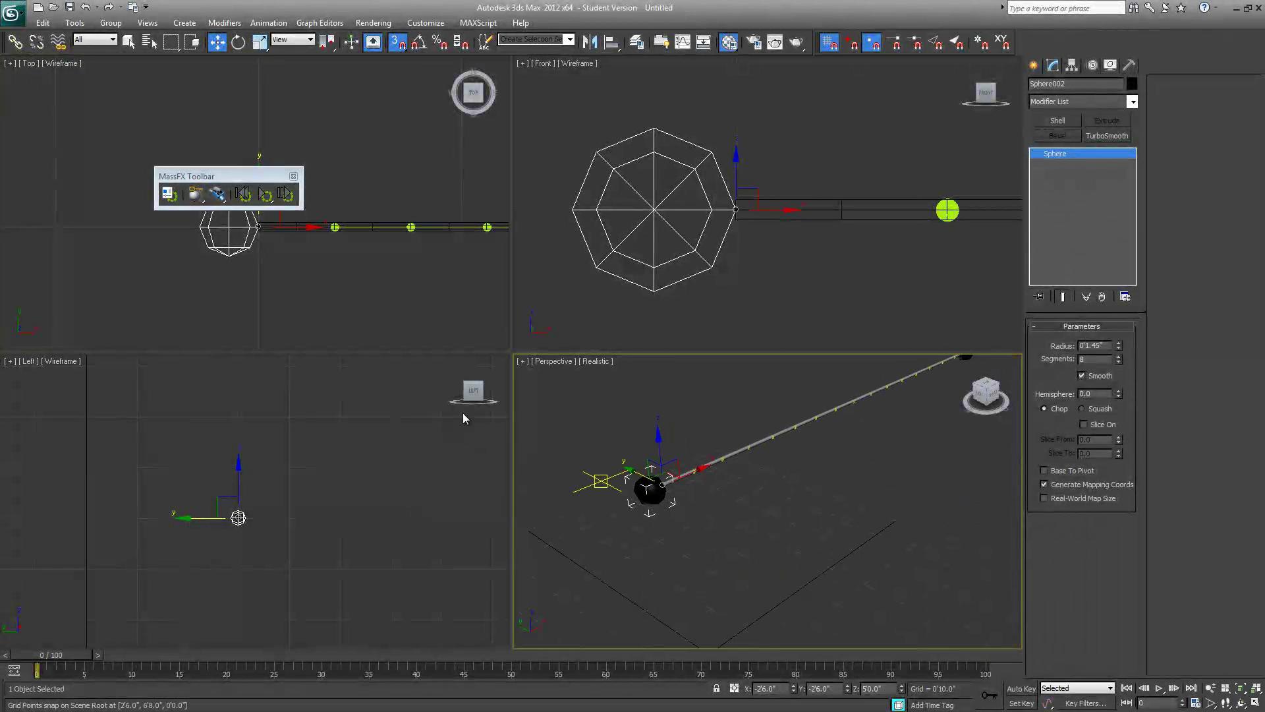
{"action": "key", "text": "m"}
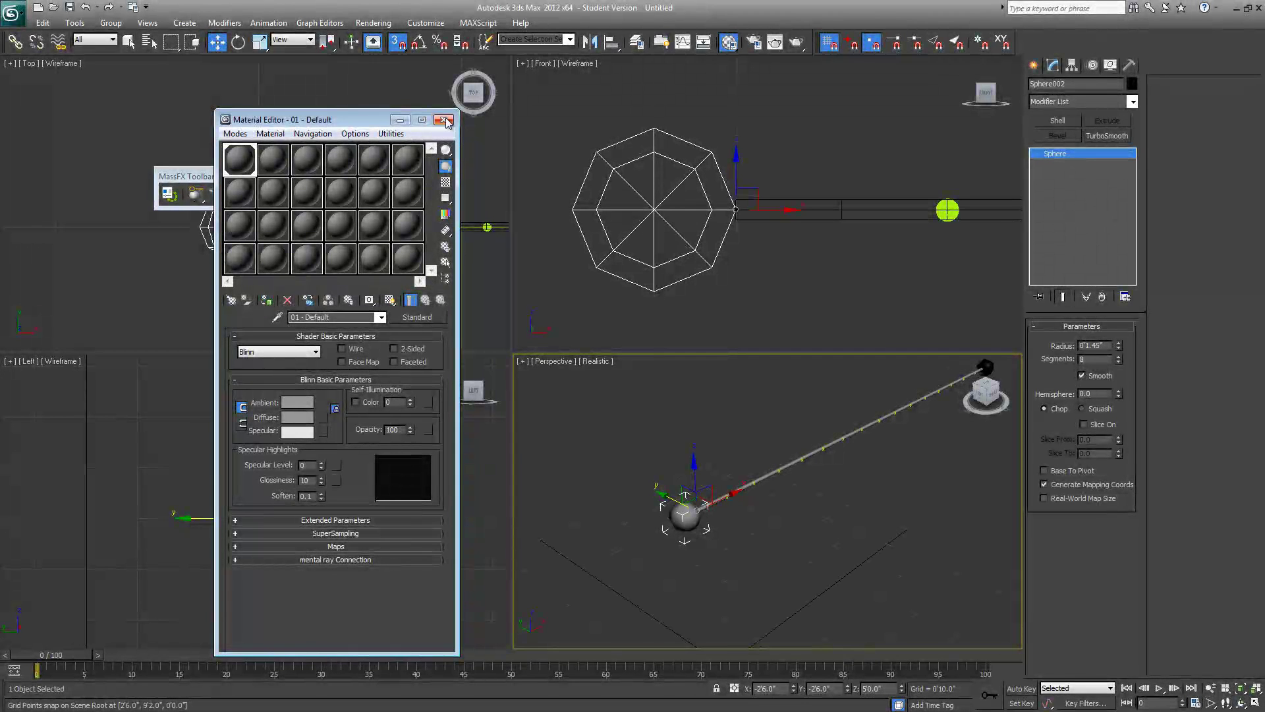
{"action": "left_click", "coordinate": [442, 120]}
{"action": "left_click_drag", "start_coordinate": [216, 178], "coordinate": [213, 138]}
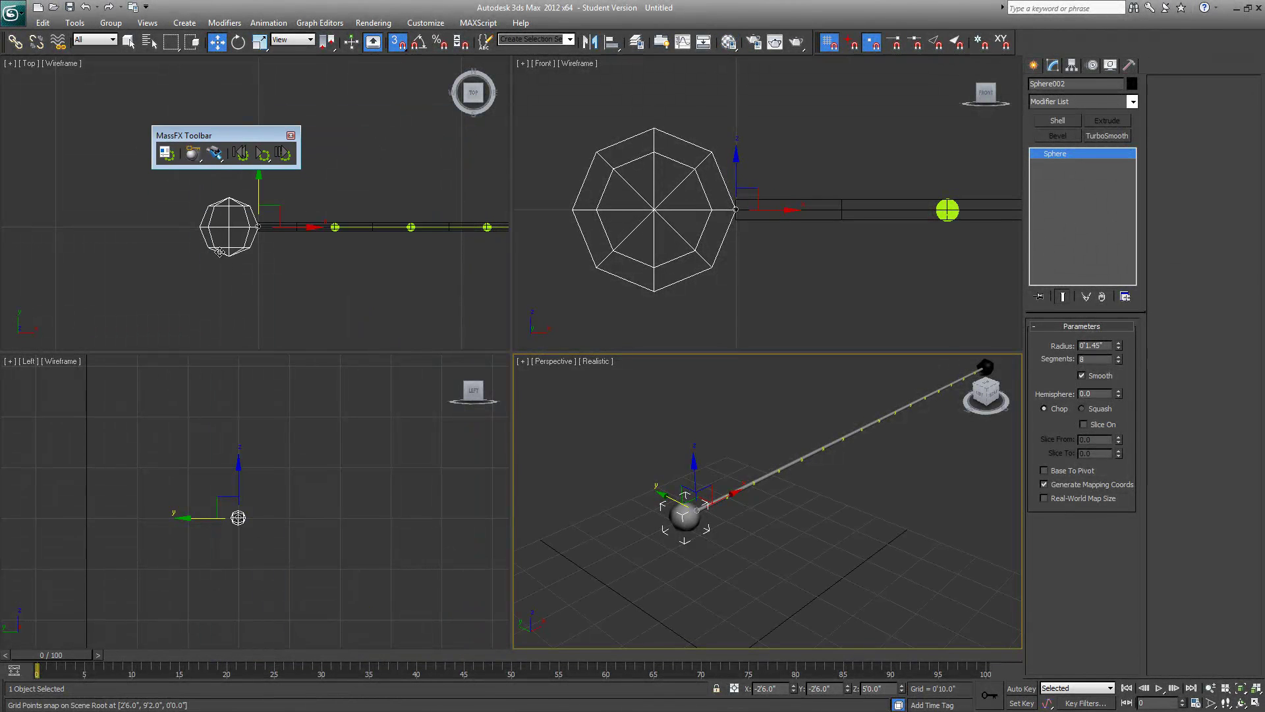
Step: Unhide the bone objects category and enlarge the Front view around the new sphere and the last bone
{"action": "left_click", "coordinate": [1110, 65]}
{"action": "middle_click_drag", "start_coordinate": [760, 252], "coordinate": [761, 283]}
{"action": "scroll", "coordinate": [763, 278], "scroll_direction": "up", "scroll_amount": 2}
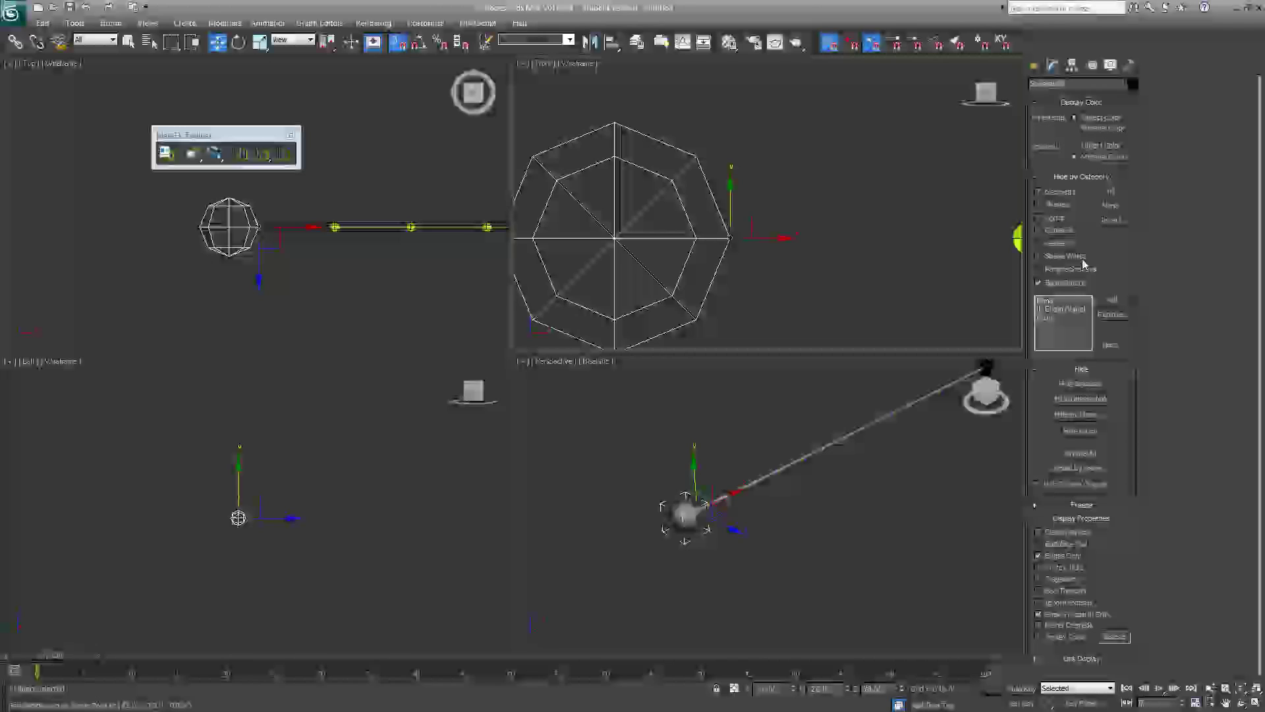
{"action": "left_click", "coordinate": [1038, 283]}
{"action": "key", "text": "alt+w"}
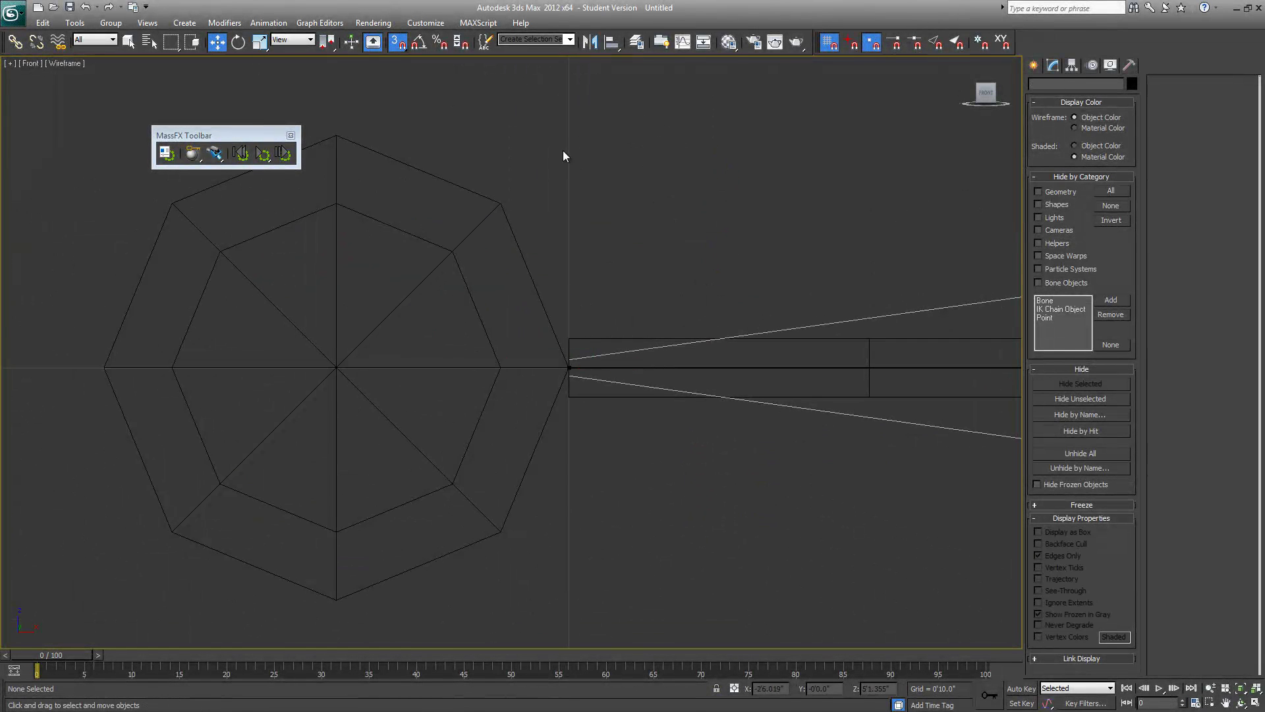
Step: Make the new sphere a dynamic rigid body and add a universal constraint to it with Bone016 as parent
{"action": "left_click", "coordinate": [189, 160]}
{"action": "left_click", "coordinate": [170, 141]}
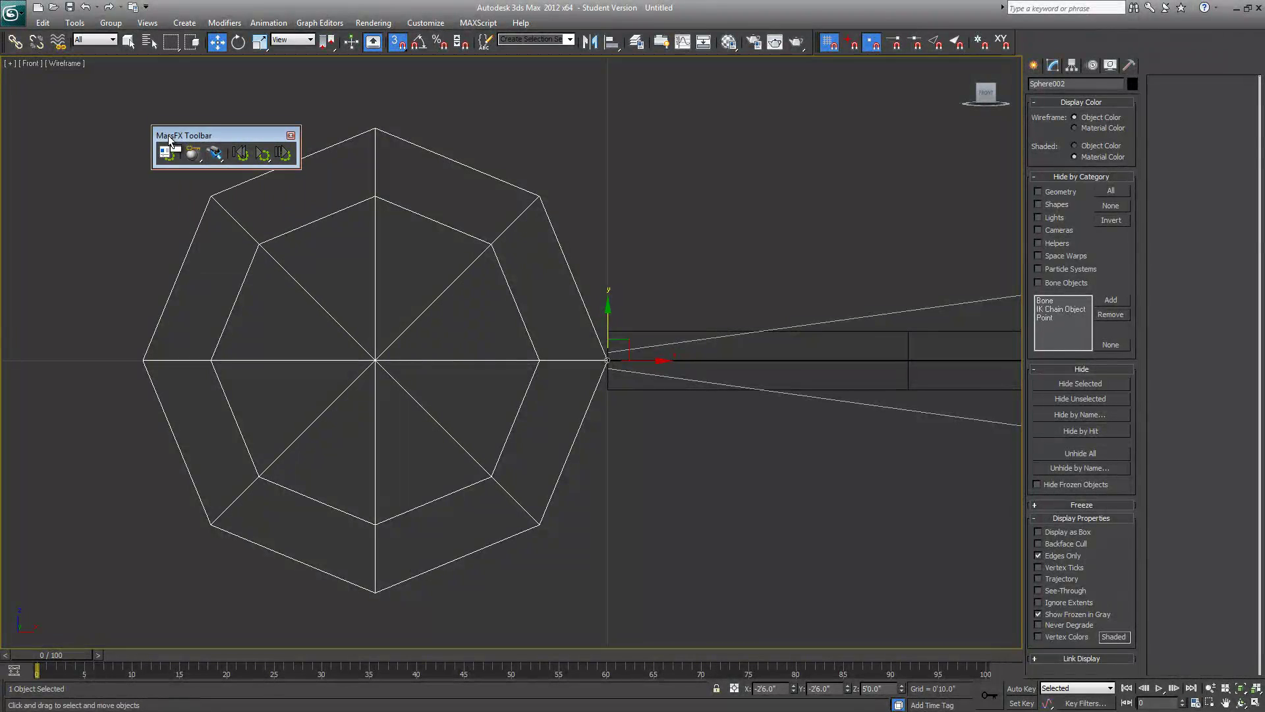
{"action": "left_click_drag", "start_coordinate": [169, 138], "coordinate": [220, 177]}
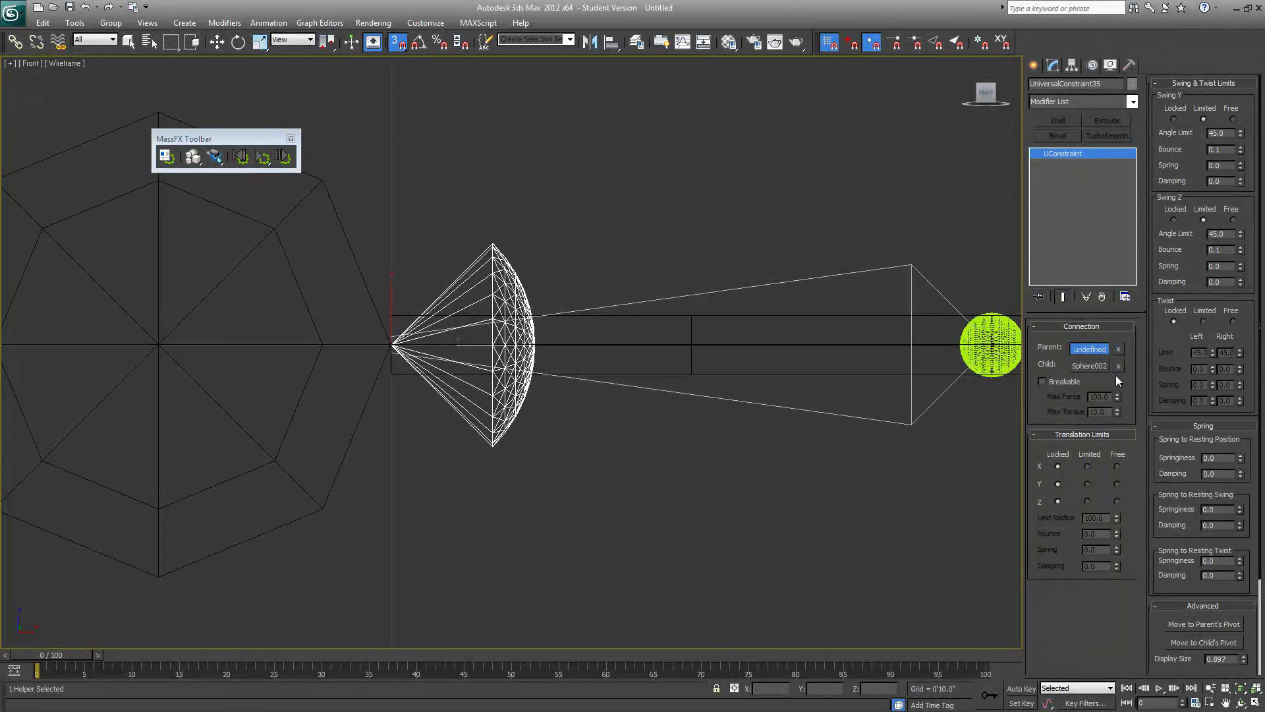
{"action": "left_click", "coordinate": [908, 422]}
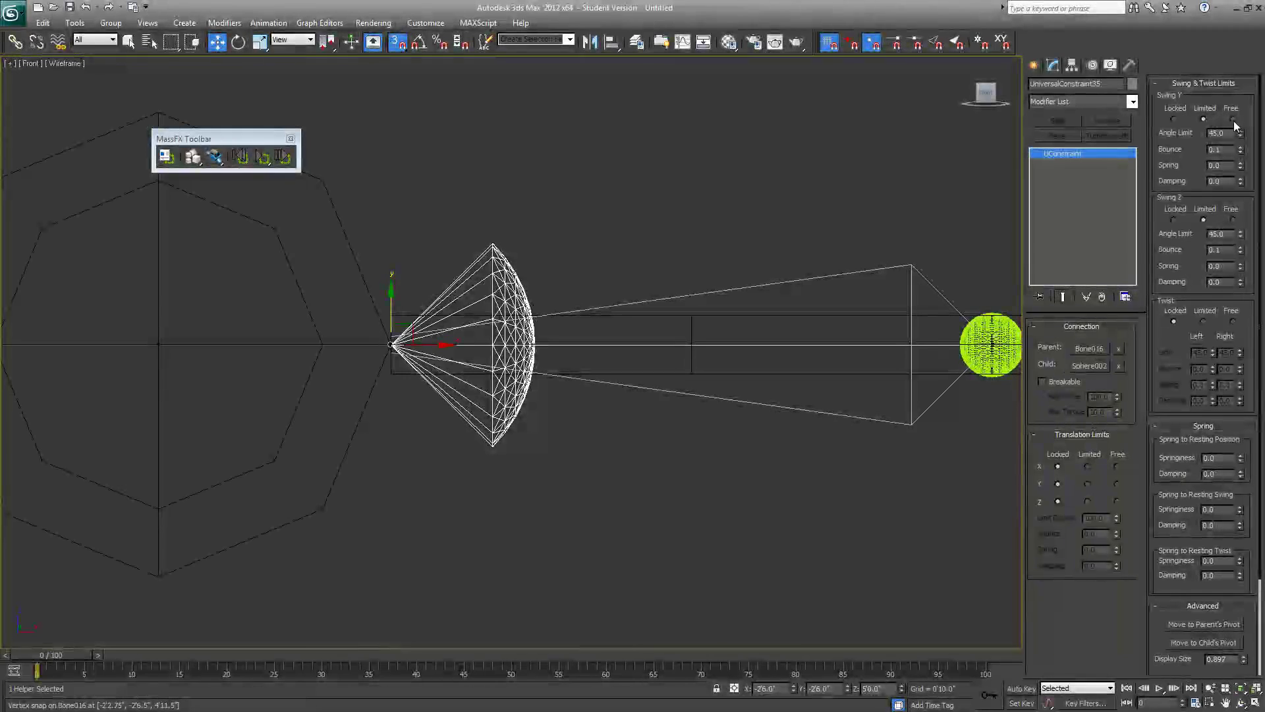
Step: Set the new constraint's Swing Y and Swing Z to Free and its display size to 0.2
{"action": "left_click", "coordinate": [1233, 119]}
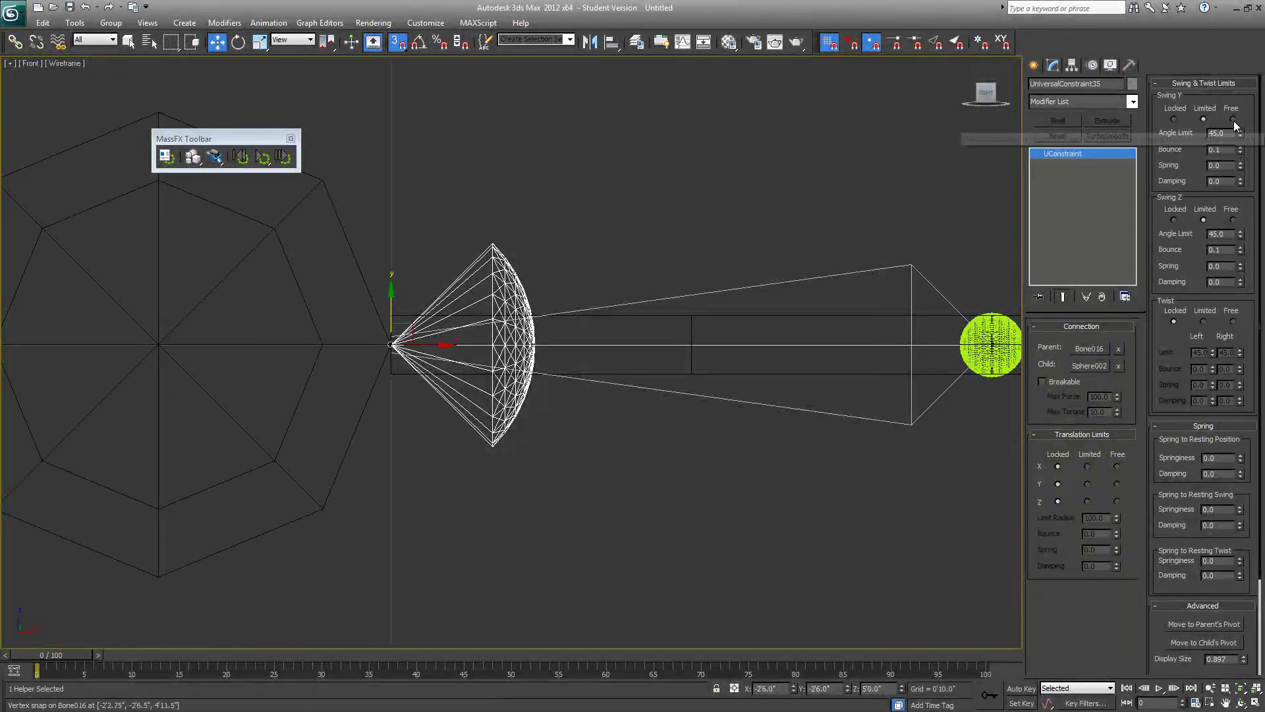
{"action": "left_click", "coordinate": [1233, 220]}
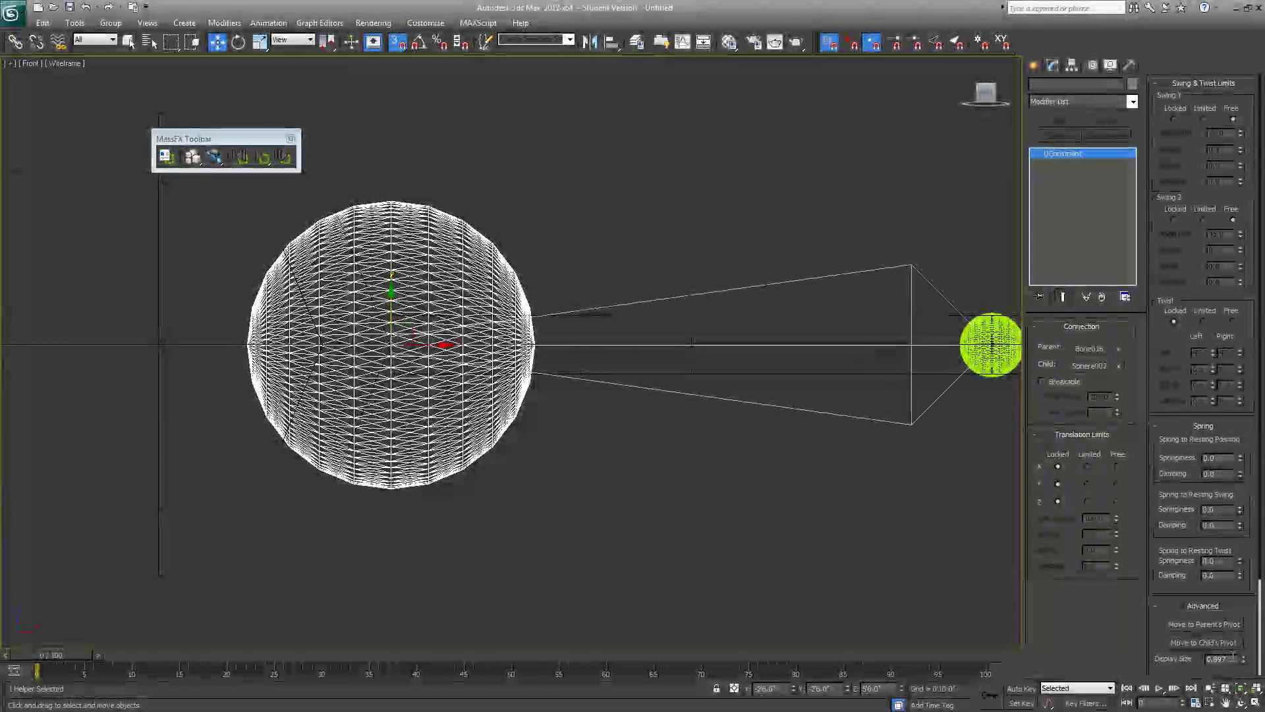
{"action": "left_click", "coordinate": [1219, 659]}
{"action": "type", "text": "0.2"}
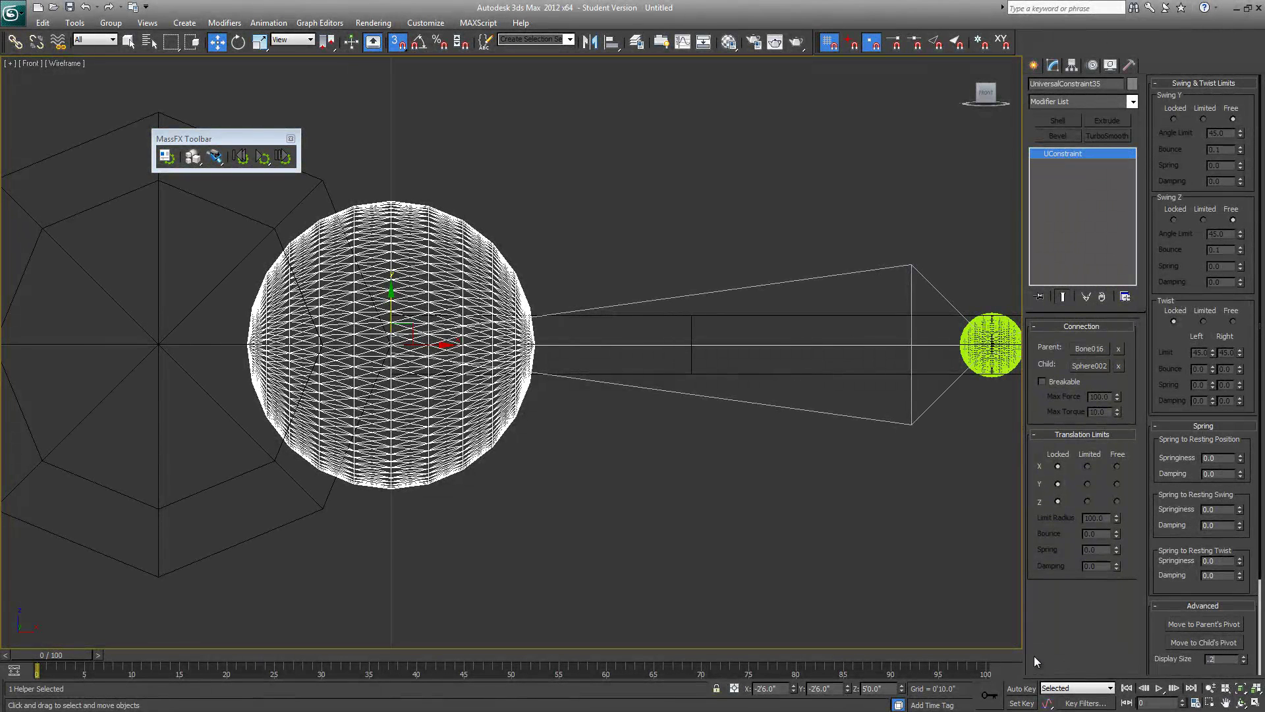
{"action": "key", "text": "Return"}
Step: Select the new sphere and examine its rigid body and physical material properties in MassFX Tools
{"action": "middle_click_drag", "start_coordinate": [14, 291], "coordinate": [298, 350]}
{"action": "right_click", "coordinate": [522, 154]}
{"action": "left_click_drag", "start_coordinate": [374, 143], "coordinate": [451, 231]}
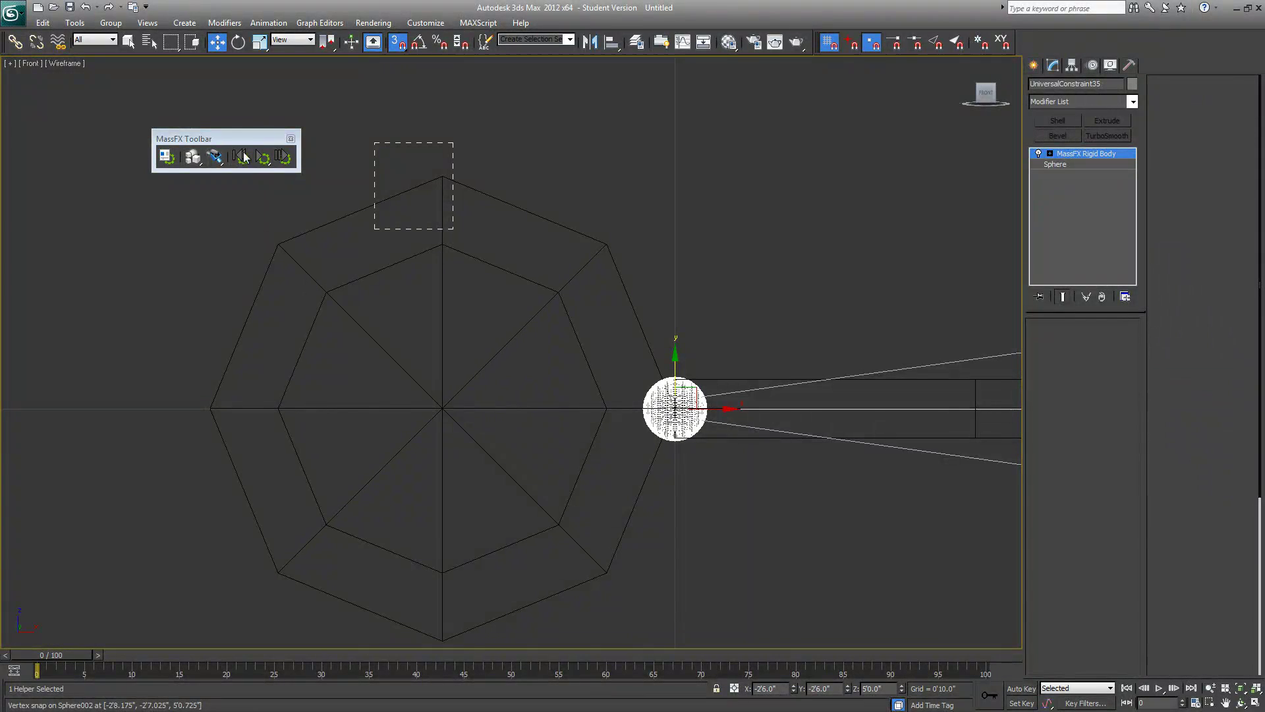
{"action": "middle_click_drag", "start_coordinate": [155, 184], "coordinate": [240, 137]}
{"action": "left_click_drag", "start_coordinate": [240, 137], "coordinate": [427, 119]}
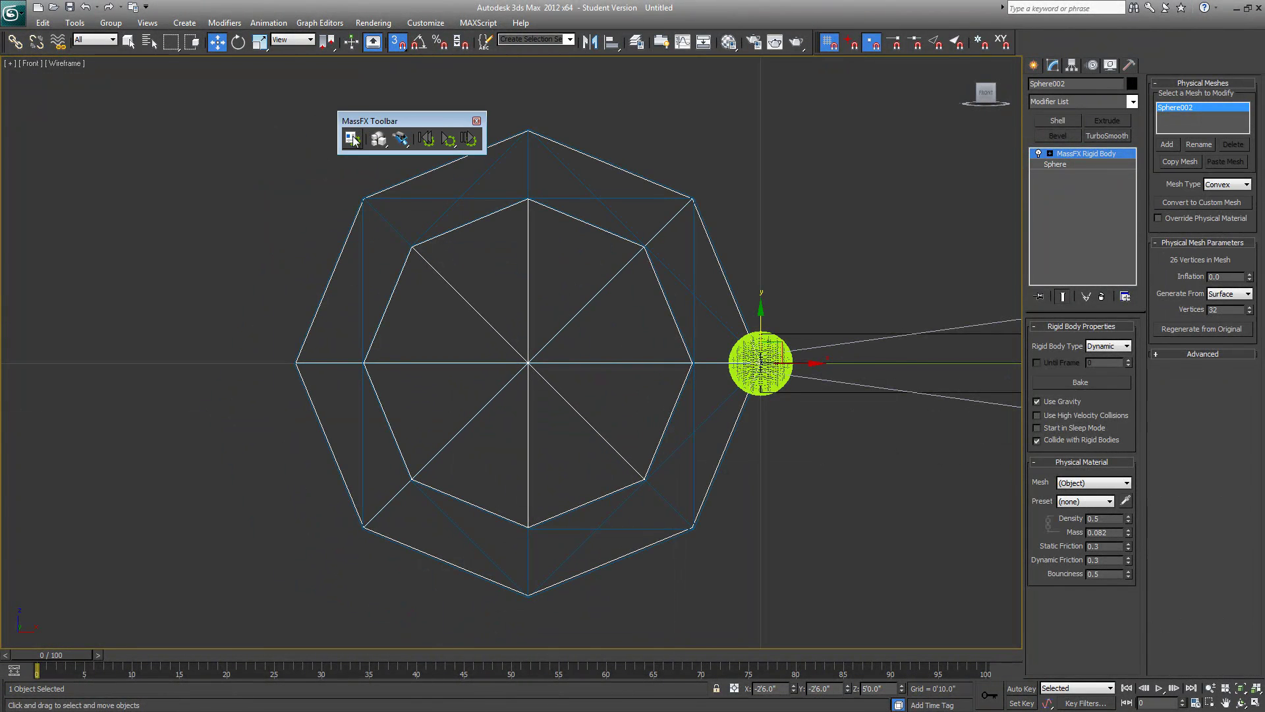
{"action": "left_click", "coordinate": [352, 139]}
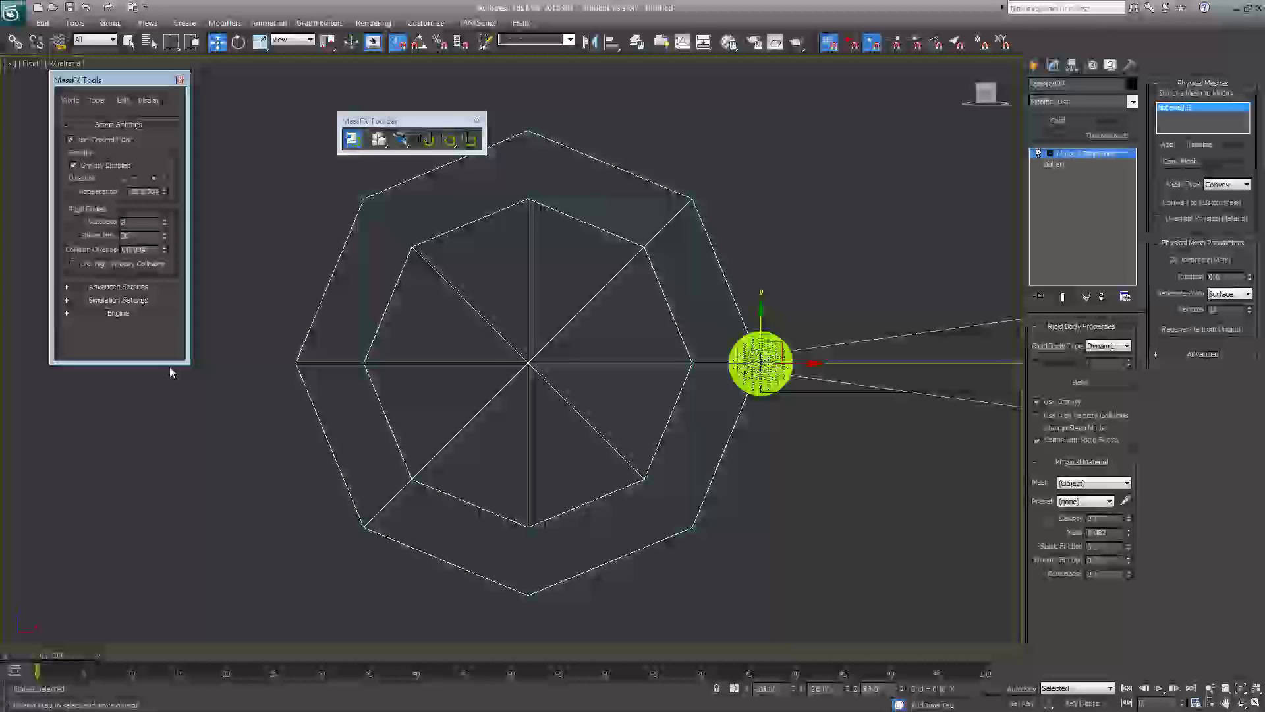
{"action": "left_click_drag", "start_coordinate": [170, 363], "coordinate": [183, 568]}
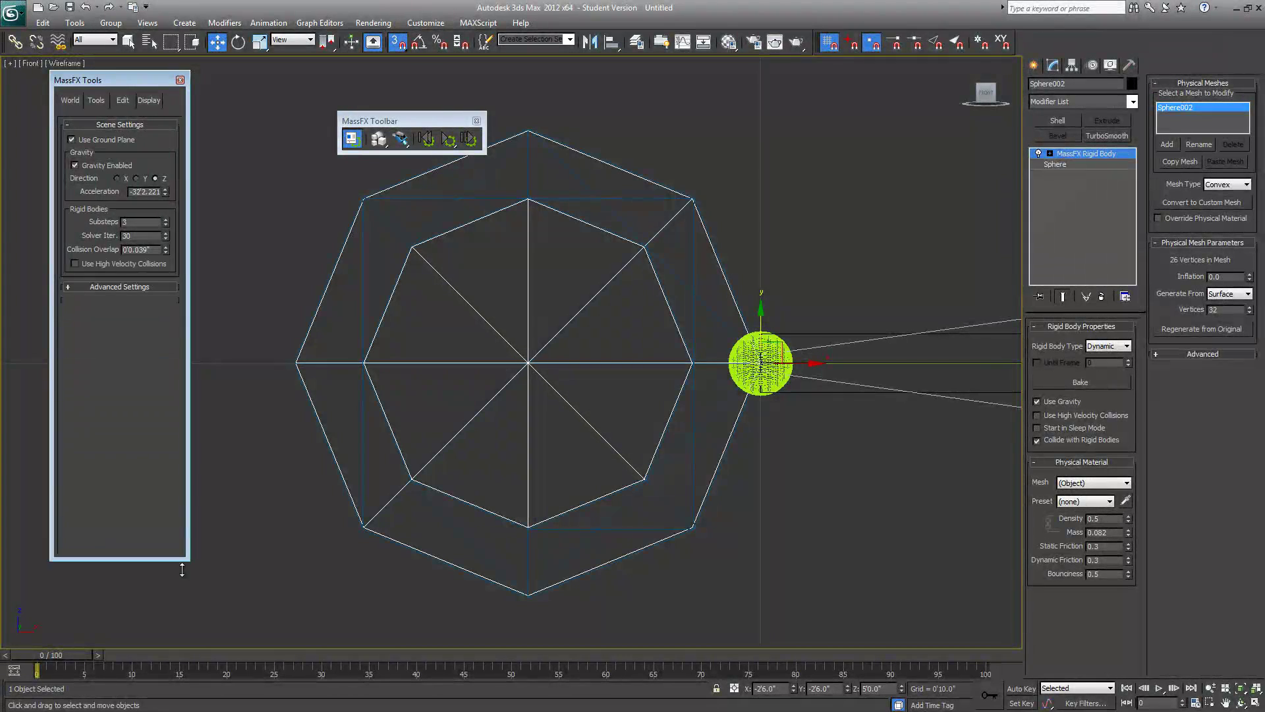
{"action": "left_click", "coordinate": [132, 287]}
{"action": "left_click", "coordinate": [94, 100]}
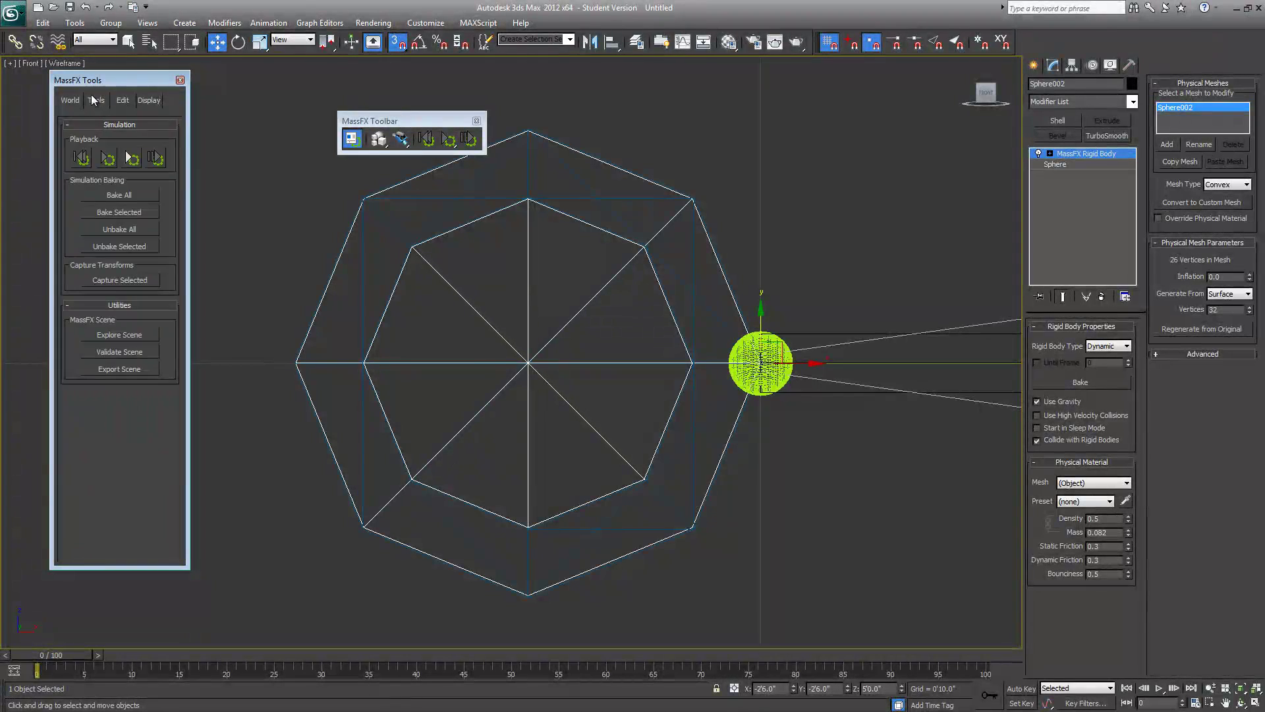
{"action": "left_click", "coordinate": [123, 100]}
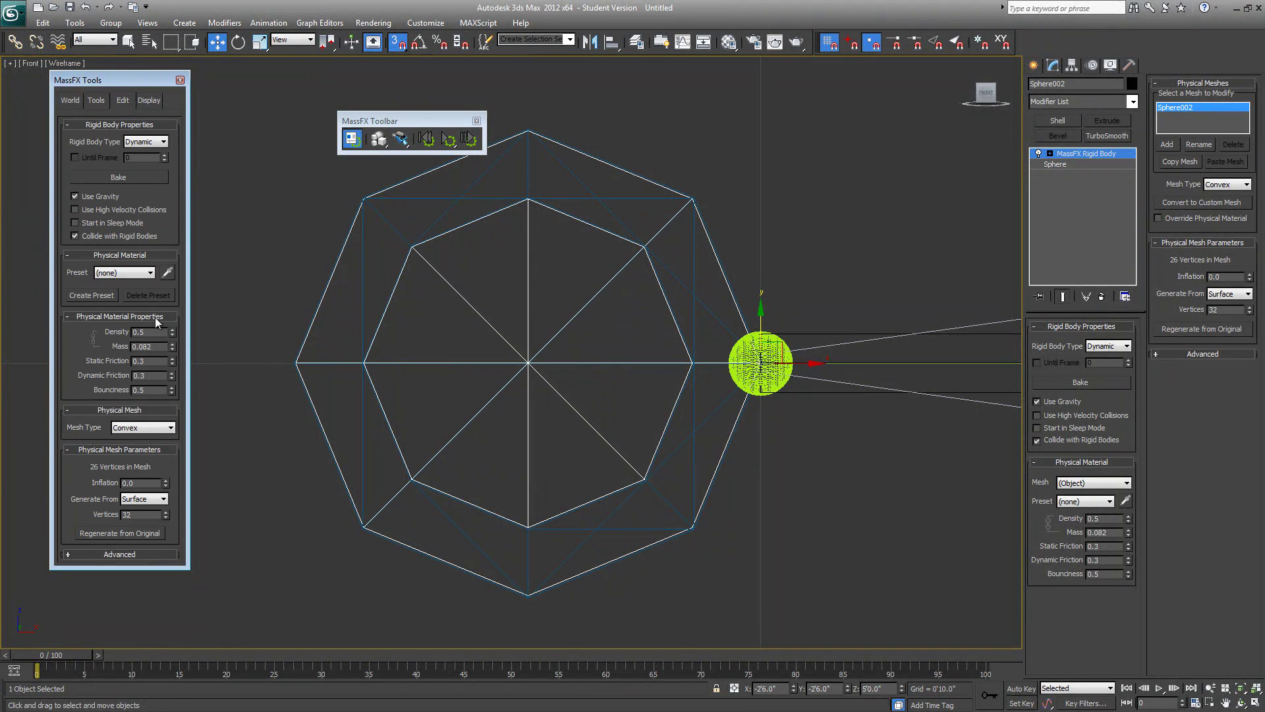
Step: Start the MassFX simulation in the Perspective view to check how the sphere hangs from the bone chain
{"action": "scroll", "coordinate": [423, 409], "scroll_direction": "down", "scroll_amount": 10}
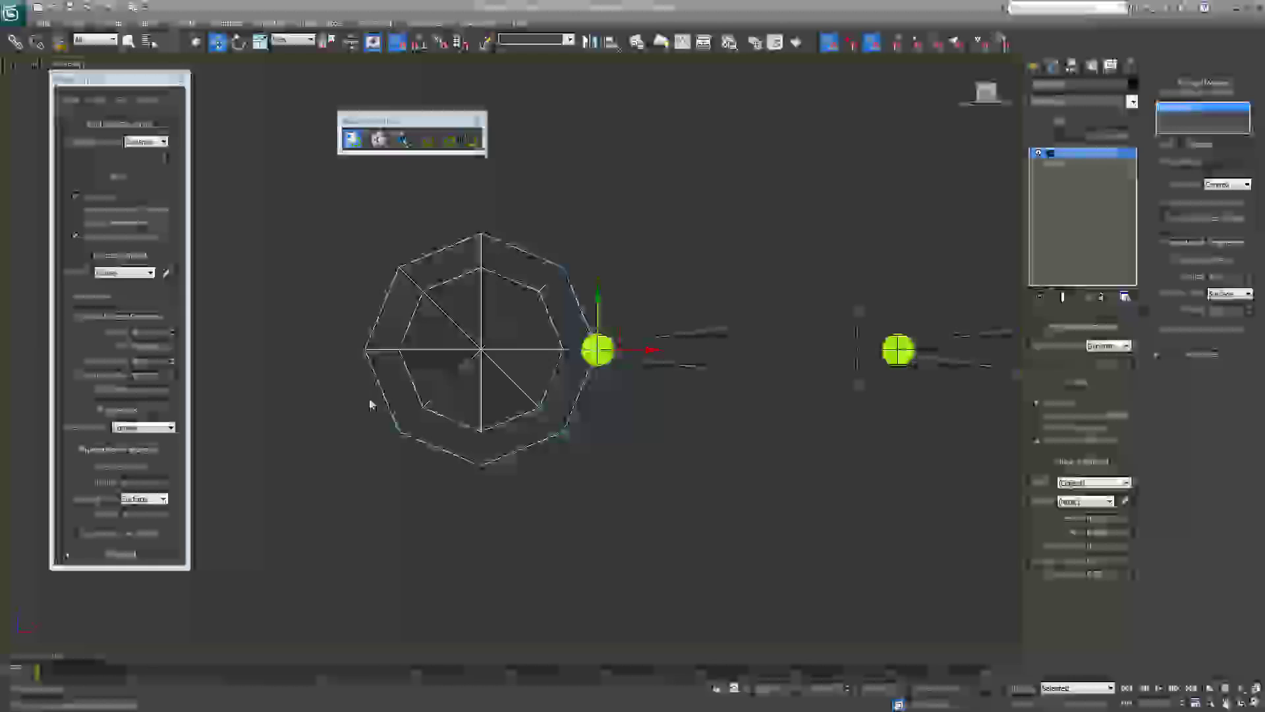
{"action": "key", "text": "alt+w"}
{"action": "middle_click_drag", "start_coordinate": [942, 428], "coordinate": [856, 486]}
{"action": "scroll", "coordinate": [856, 485], "scroll_direction": "down", "scroll_amount": 5}
{"action": "key", "text": "alt+w"}
{"action": "mouse_move", "coordinate": [684, 424]}
{"action": "middle_mouse_down"}
{"action": "mouse_move", "coordinate": [705, 435]}
{"action": "mouse_move", "coordinate": [702, 414]}
{"action": "middle_mouse_up"}
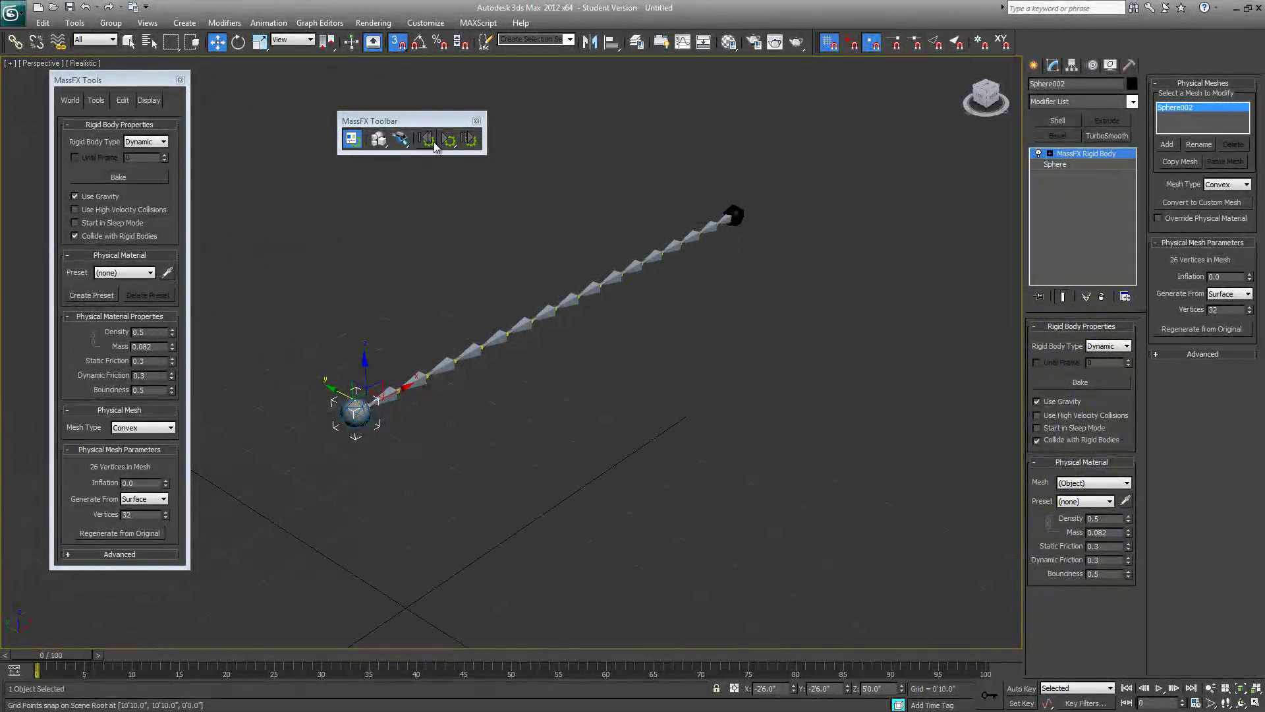
{"action": "left_click", "coordinate": [451, 141]}
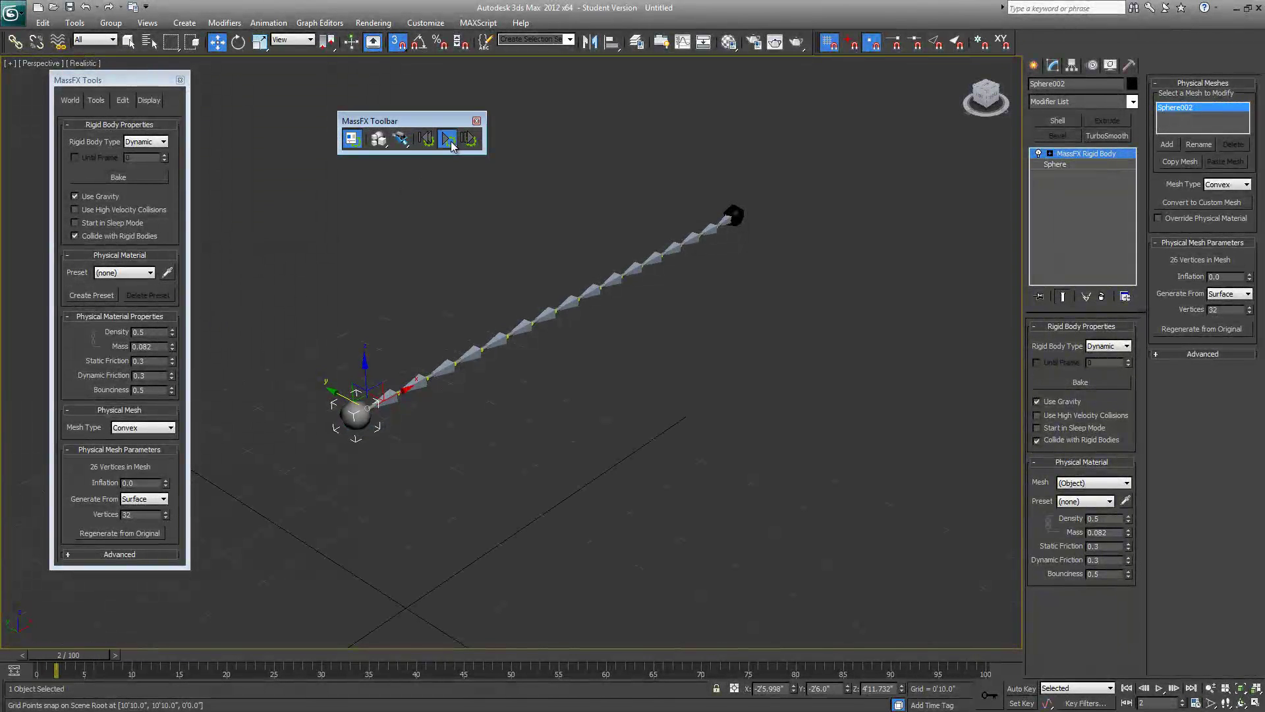
Step: Hide all bone objects by category, check the simulated rope in the Perspective view, and reset the MassFX simulation
{"action": "left_click", "coordinate": [1111, 65]}
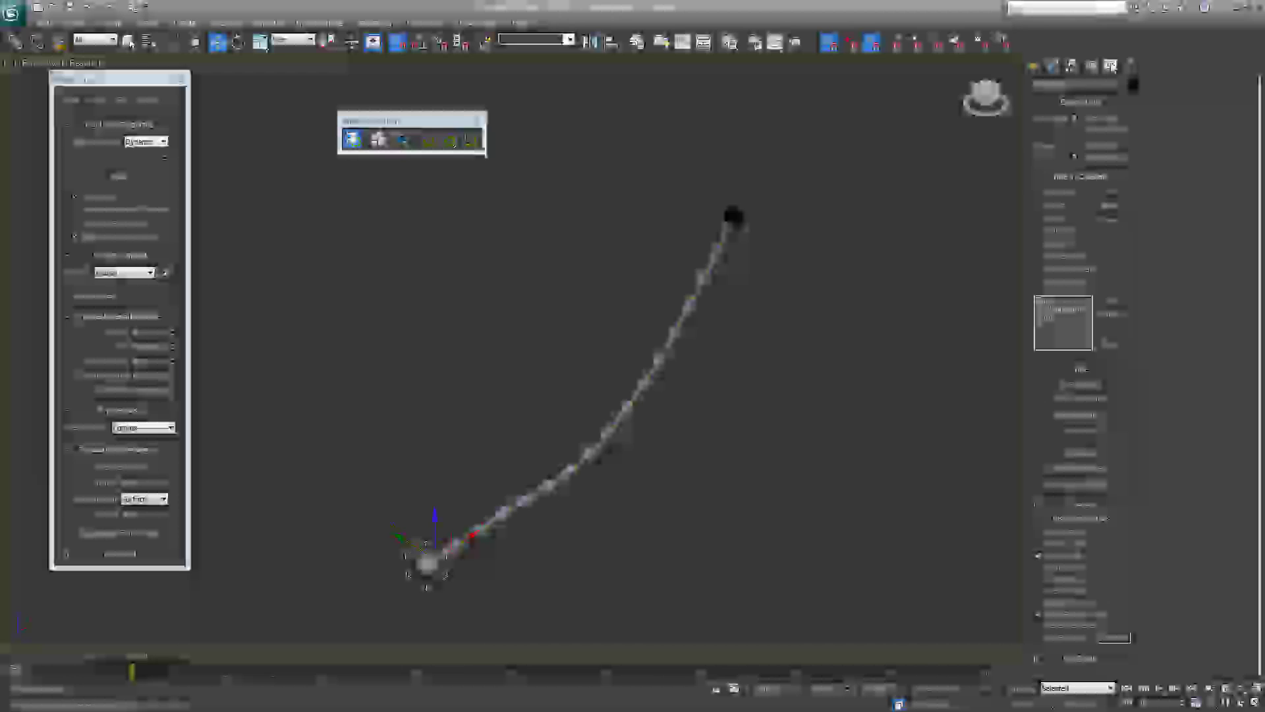
{"action": "left_click", "coordinate": [1058, 278]}
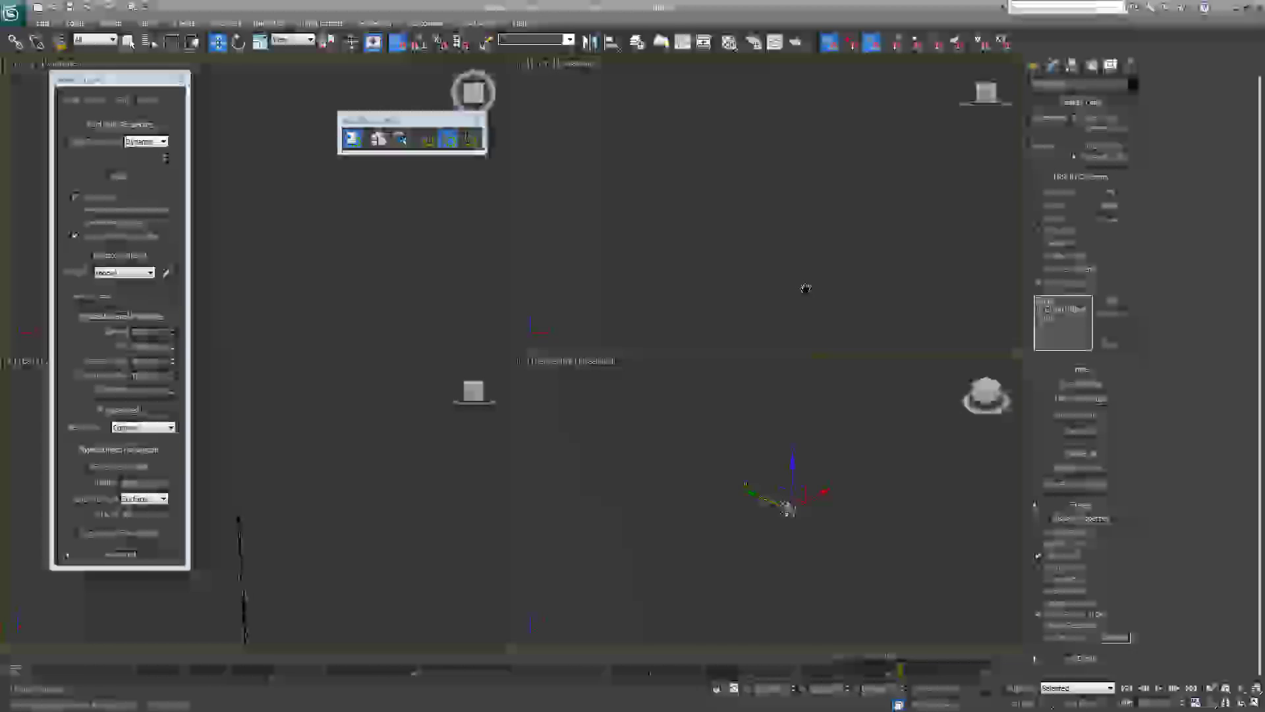
{"action": "middle_click_drag", "start_coordinate": [724, 255], "coordinate": [557, 450]}
{"action": "scroll", "coordinate": [552, 425], "scroll_direction": "up", "scroll_amount": 3}
{"action": "scroll", "coordinate": [568, 464], "scroll_direction": "up", "scroll_amount": 3}
{"action": "left_click", "coordinate": [447, 141]}
{"action": "left_click", "coordinate": [430, 140]}
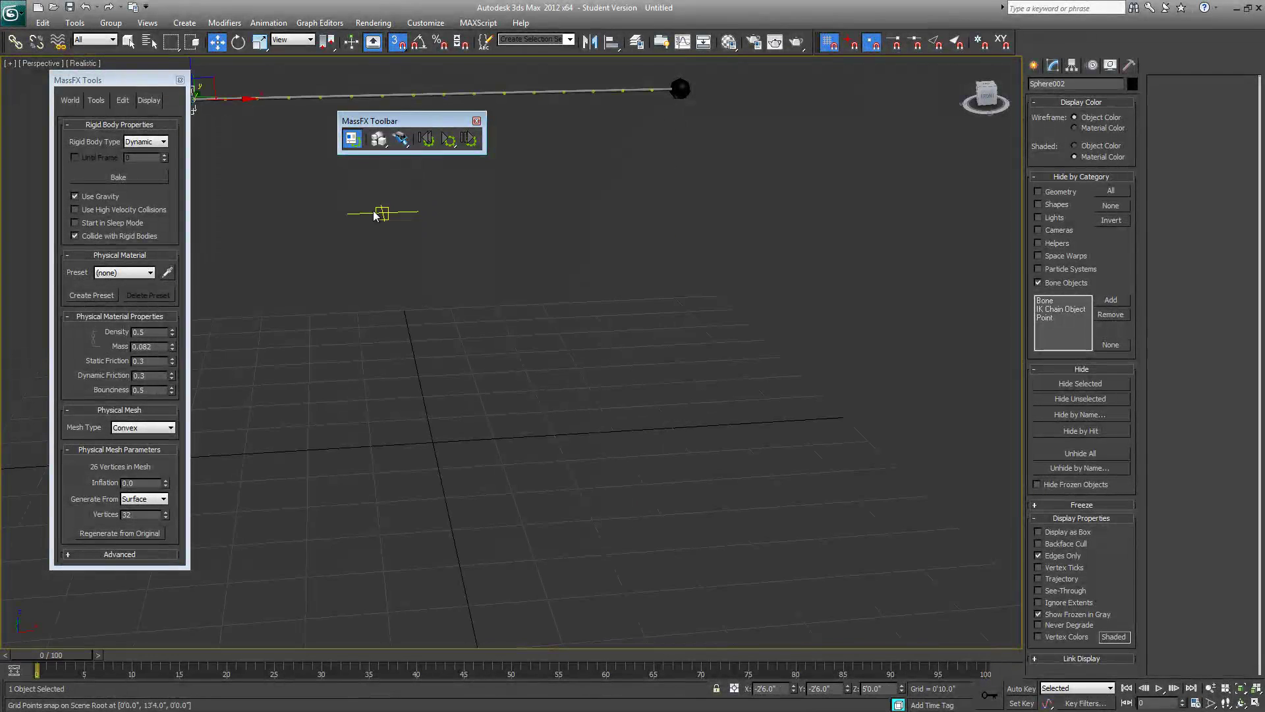
Step: Set the dynamic sphere's mass to 0.05, then run the MassFX simulation and reset it
{"action": "left_click_drag", "start_coordinate": [162, 345], "coordinate": [59, 356]}
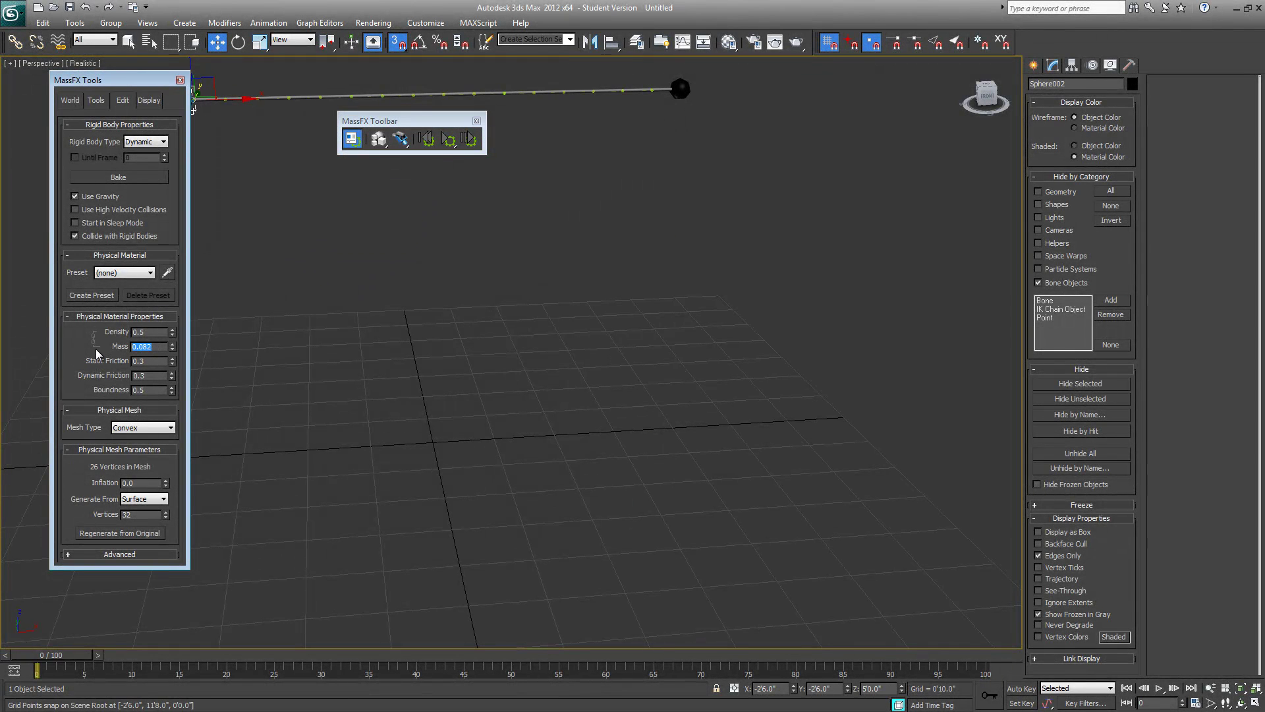
{"action": "type", "text": ".05"}
{"action": "key", "text": "Return"}
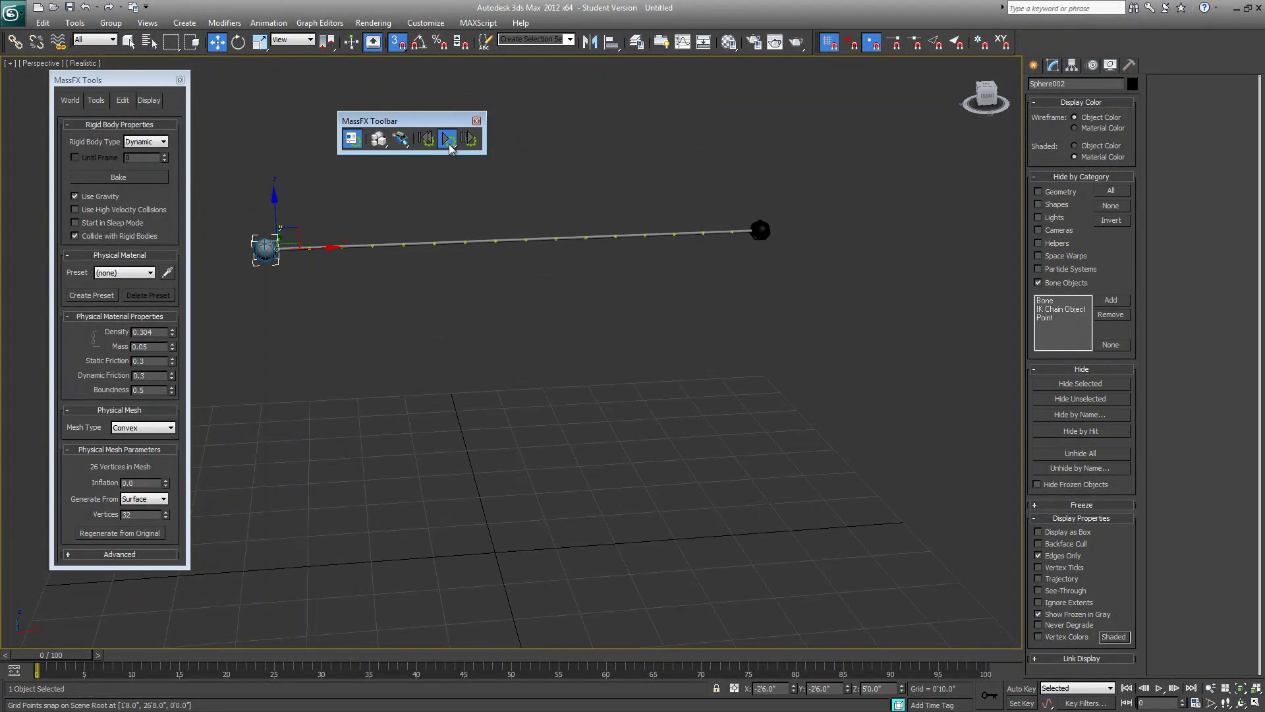
{"action": "left_click", "coordinate": [449, 139]}
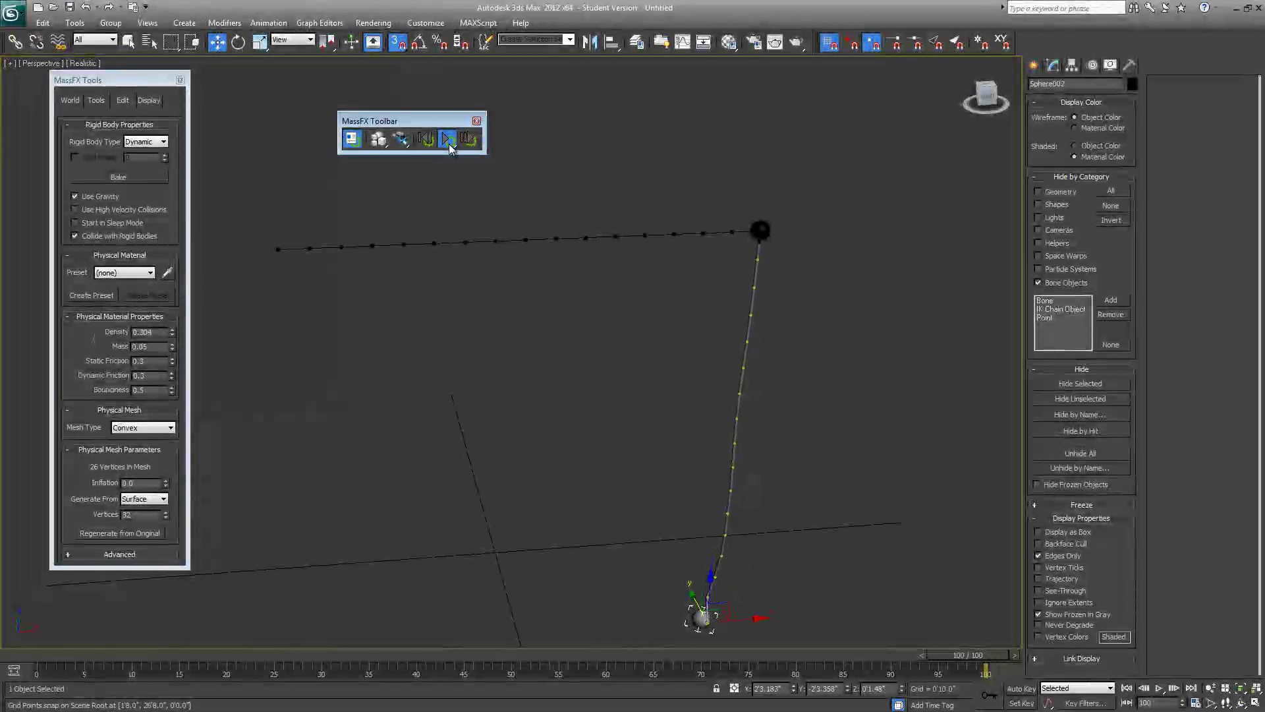
{"action": "left_click", "coordinate": [427, 138]}
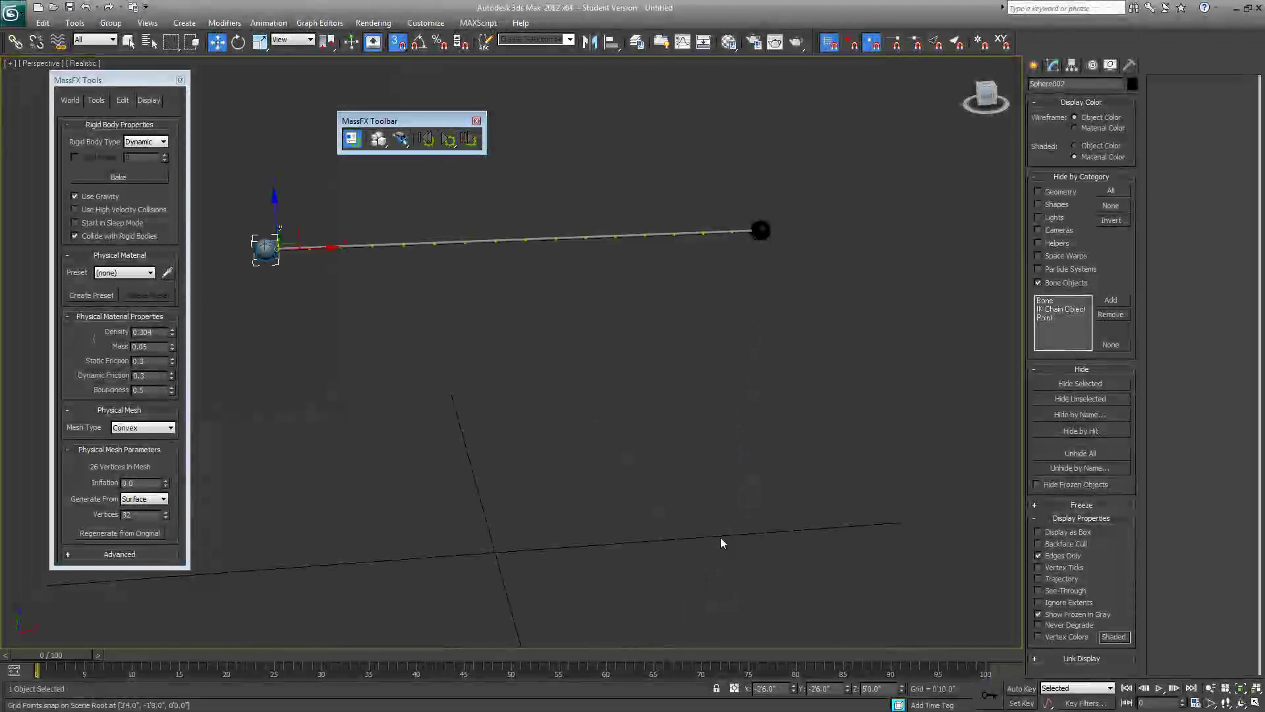
Step: Compare ordinary timeline playback with the MassFX simulation, returning to the first frame before running the simulation
{"action": "middle_click_drag", "start_coordinate": [721, 539], "coordinate": [746, 542]}
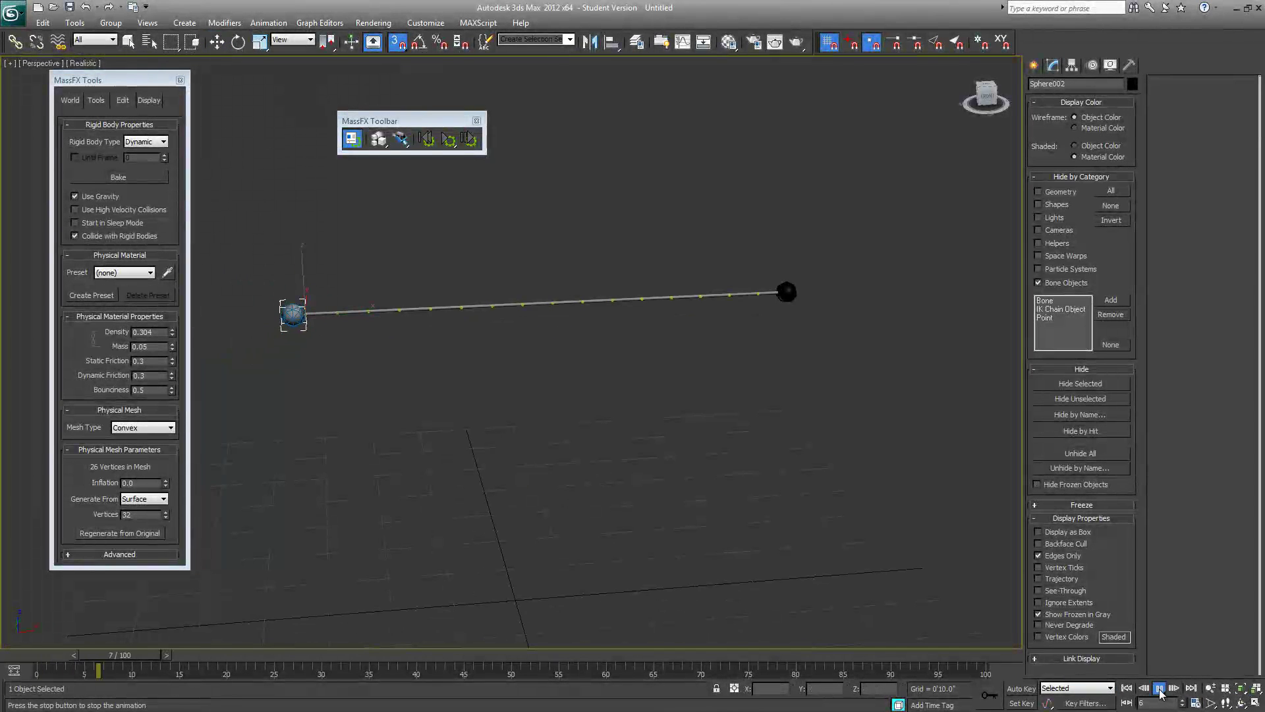
{"action": "left_click", "coordinate": [1125, 687]}
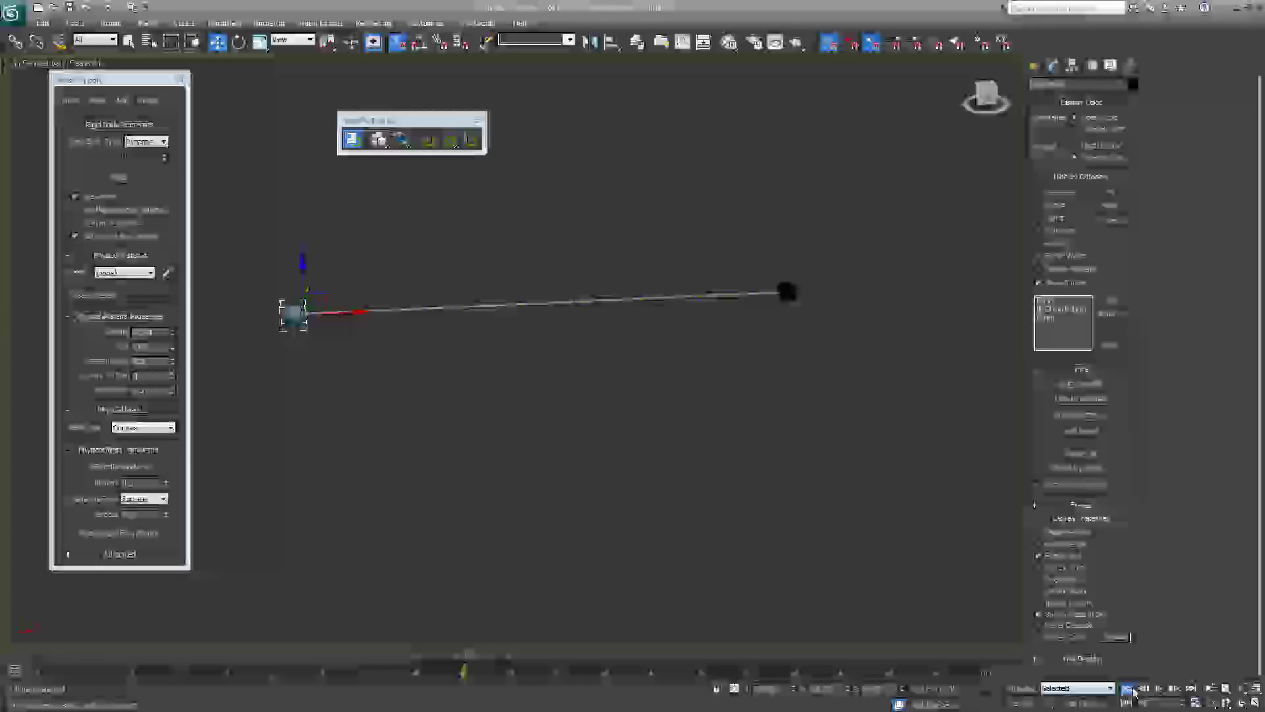
{"action": "left_click", "coordinate": [446, 140]}
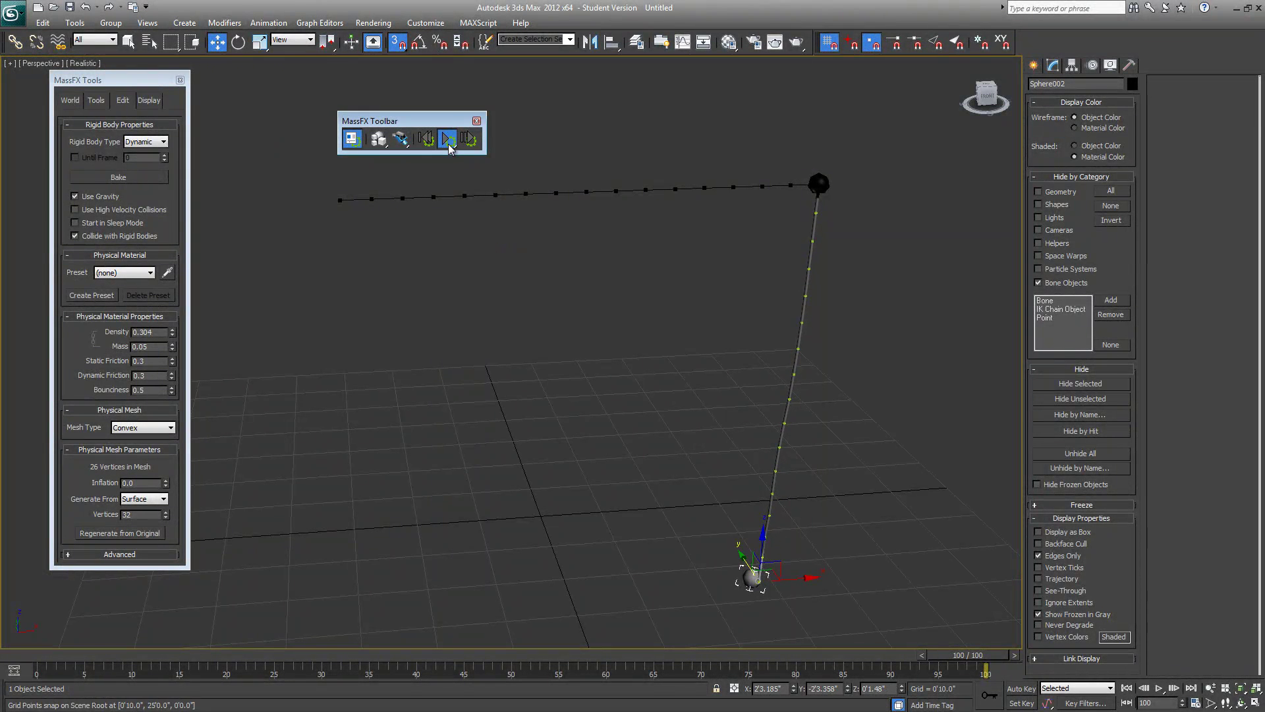
Step: Show the simulation baking options in MassFX Tools and examine them
{"action": "left_click", "coordinate": [97, 101]}
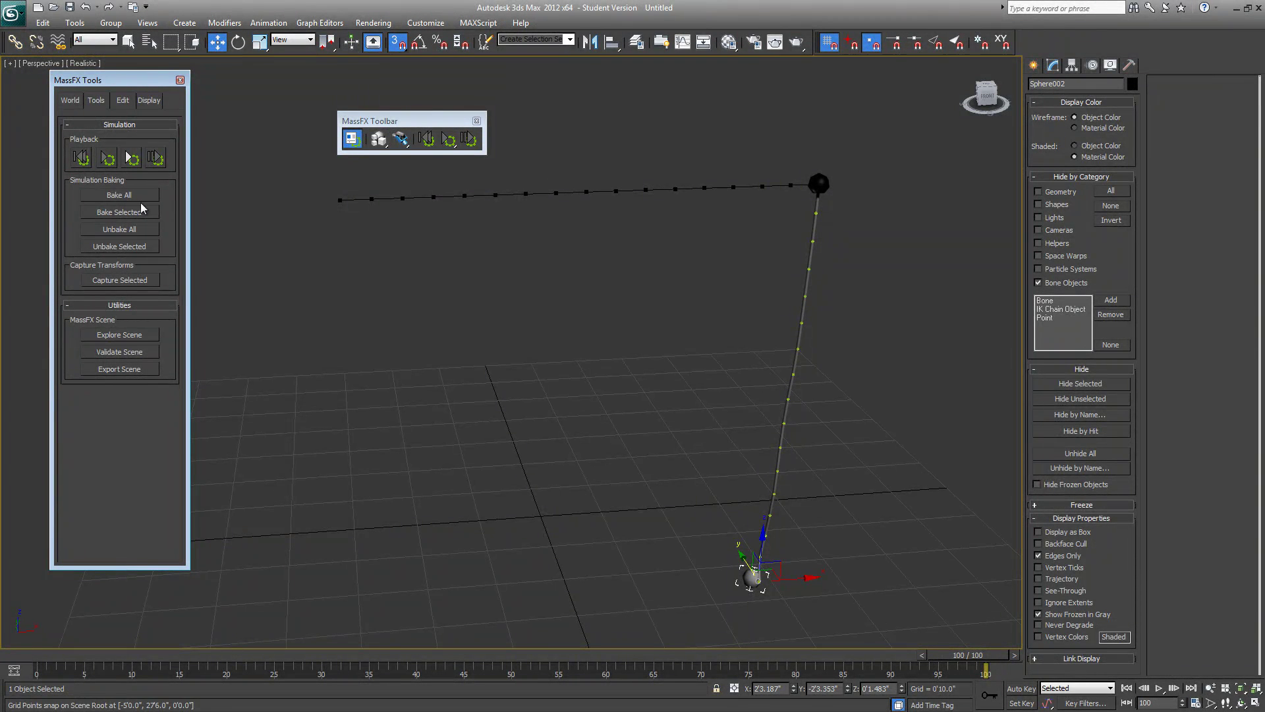
{"action": "left_click", "coordinate": [375, 313]}
{"action": "left_click_drag", "start_coordinate": [372, 316], "coordinate": [403, 339]}
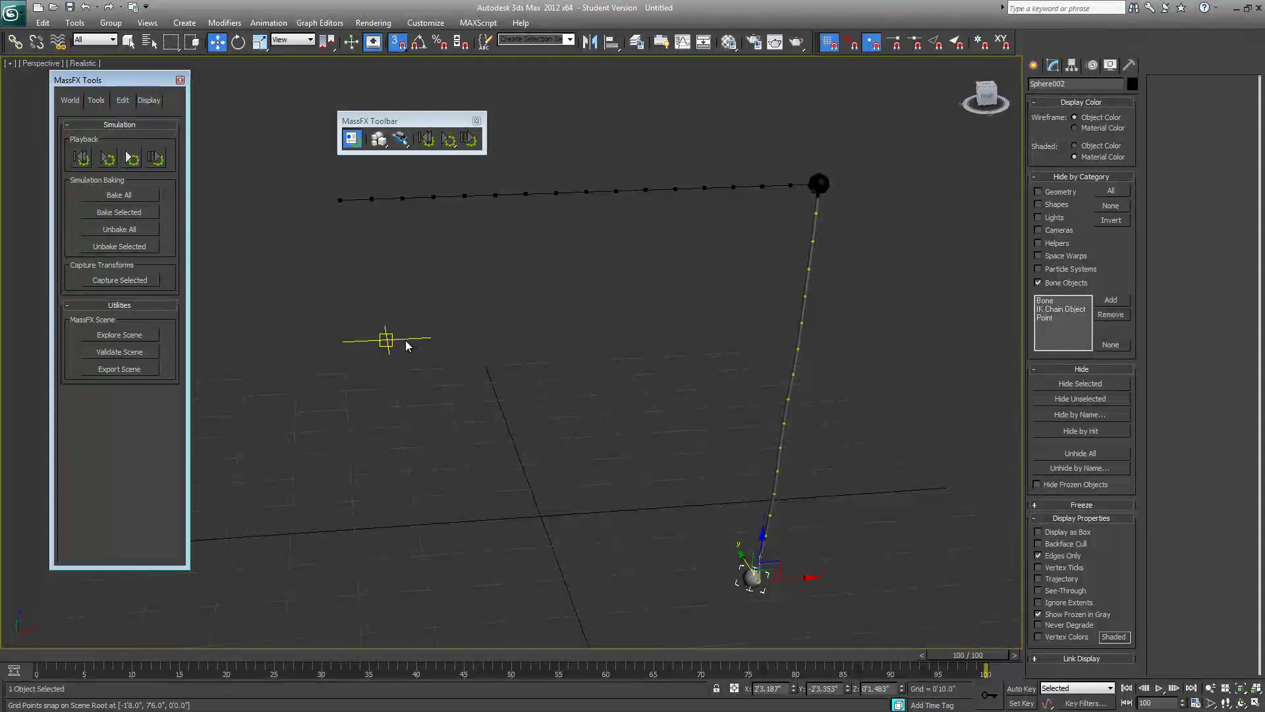